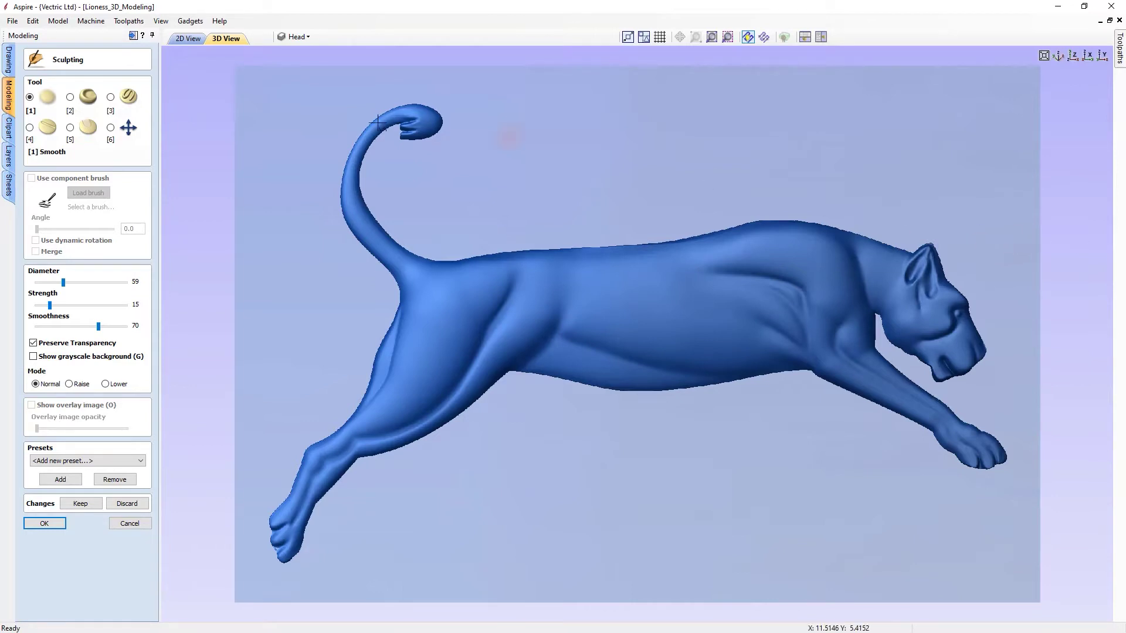
Close the finished lioness model and open the existing file Lioness-Vectors.crv3d
click(13, 22)
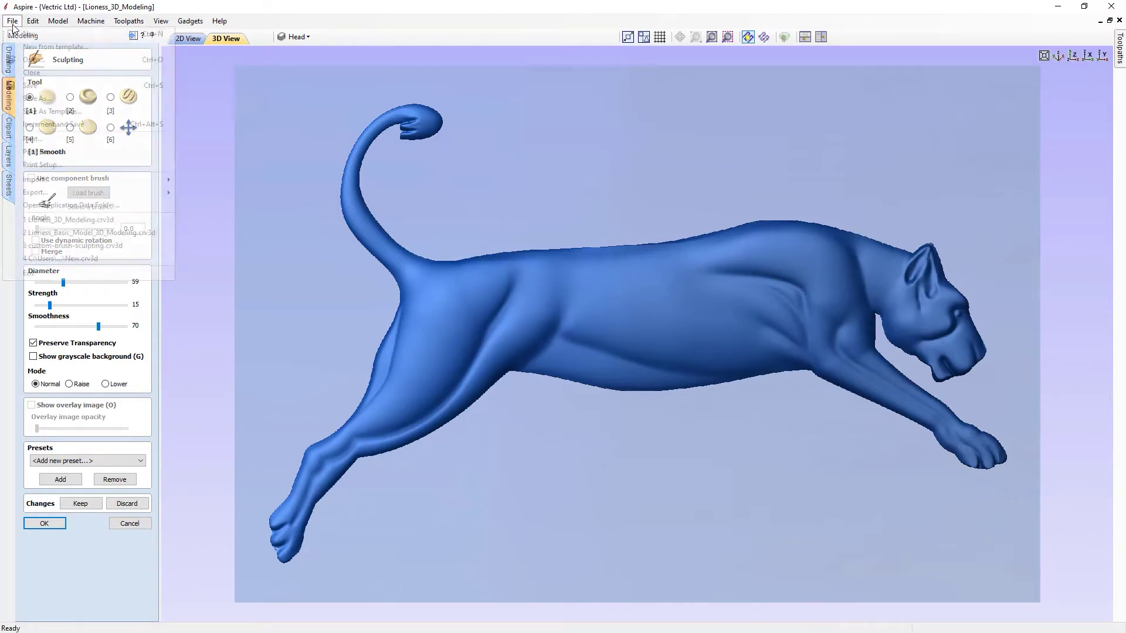
click(62, 76)
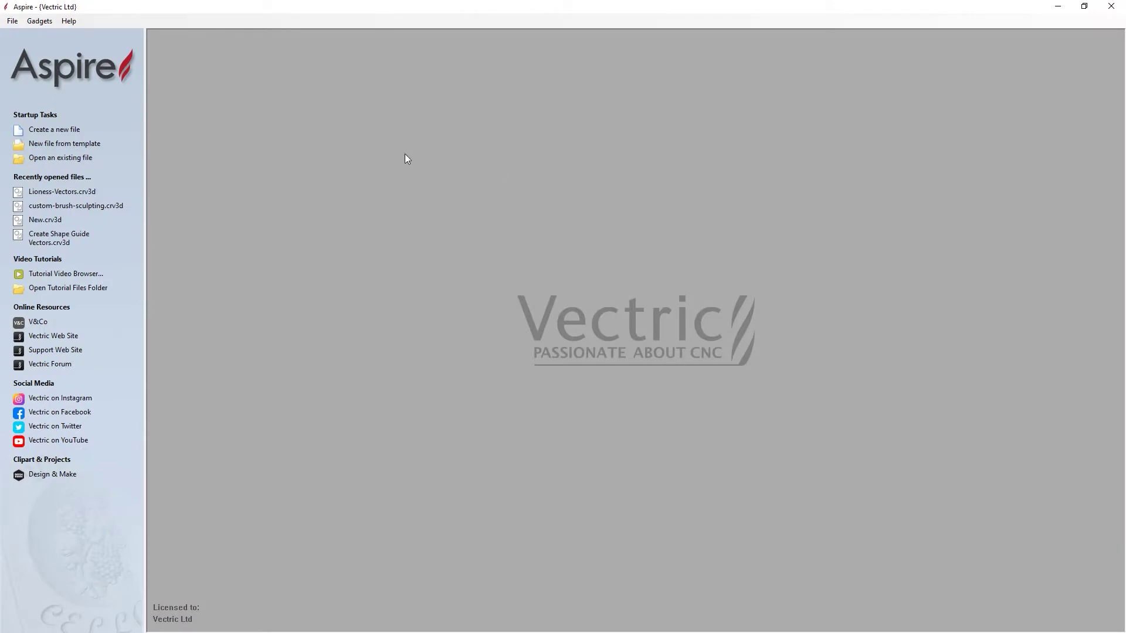
click(60, 158)
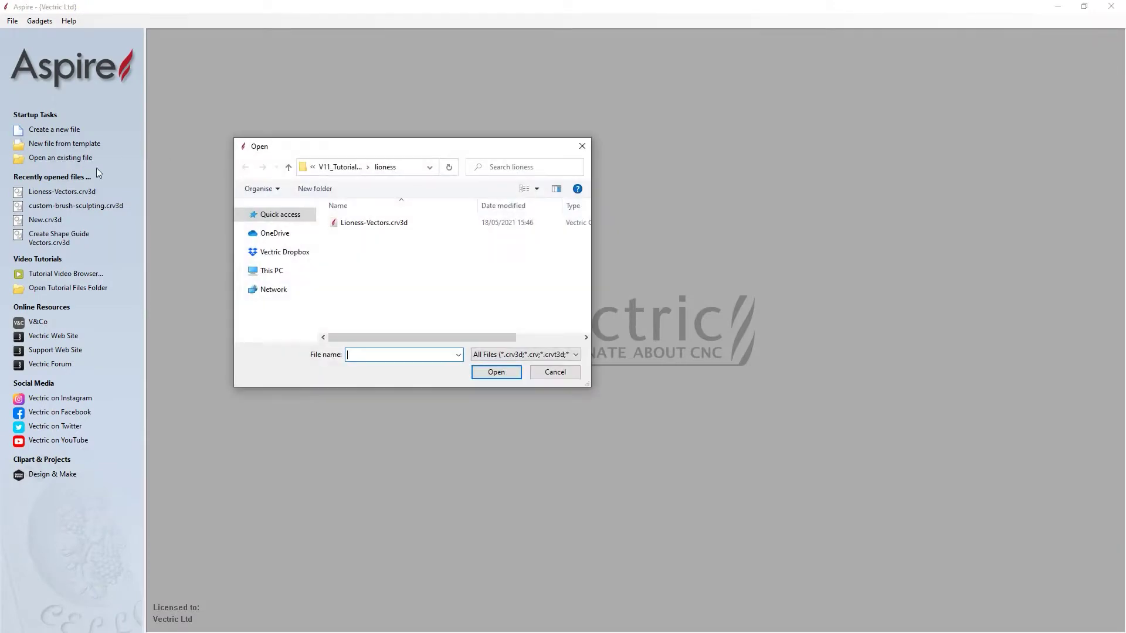
click(387, 226)
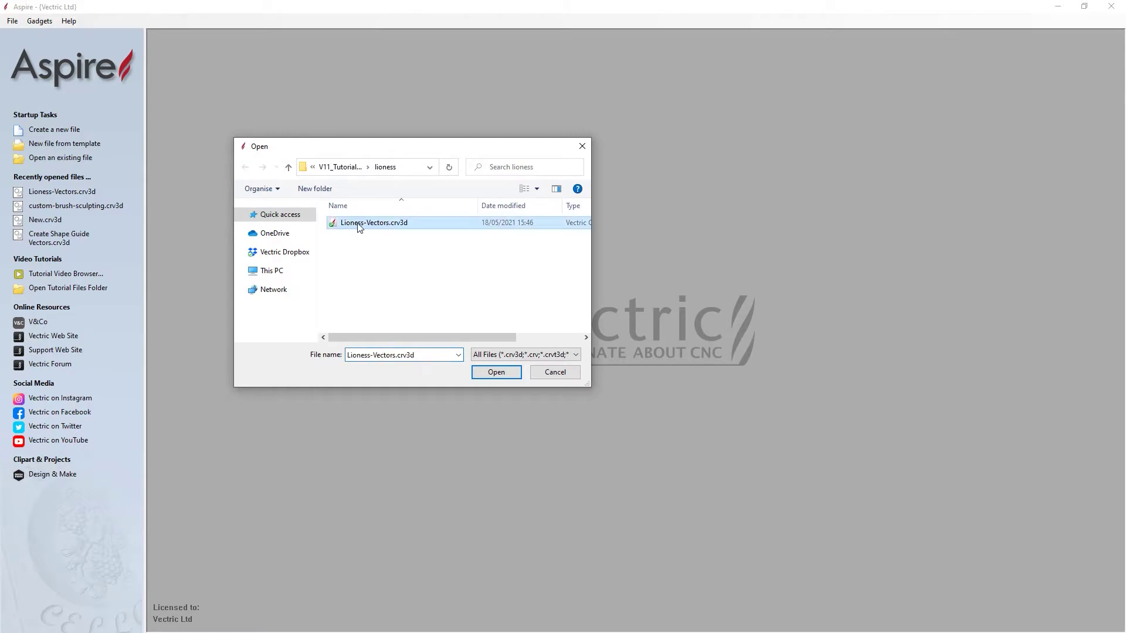
click(496, 372)
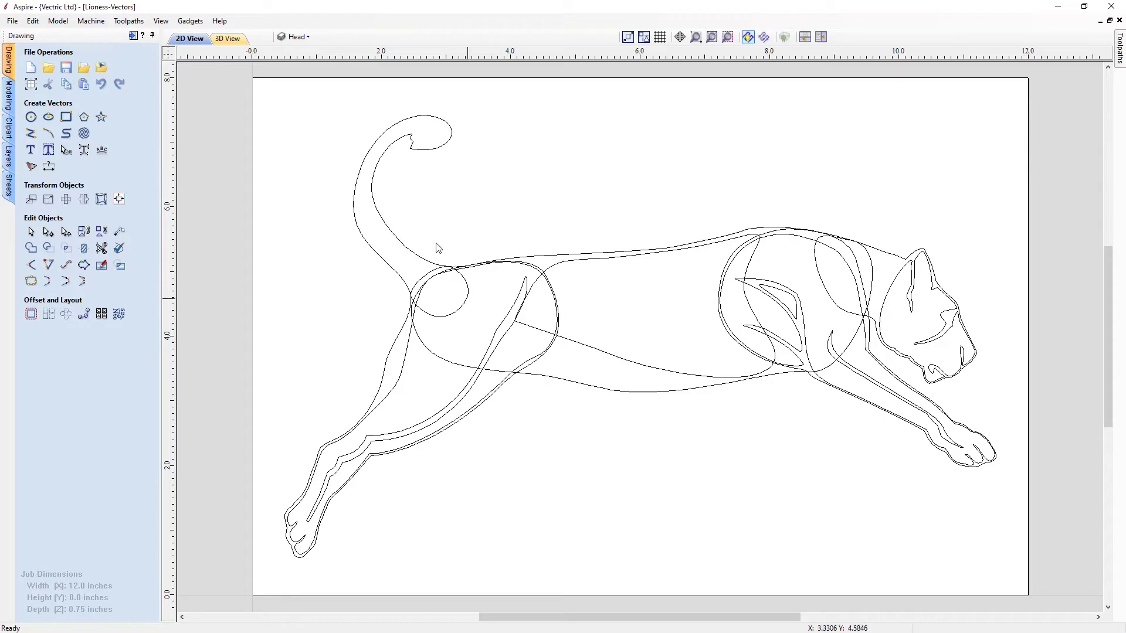
Hide the Head, Front Leg, Body and Back Leg layers and make the Tail layer active
click(304, 37)
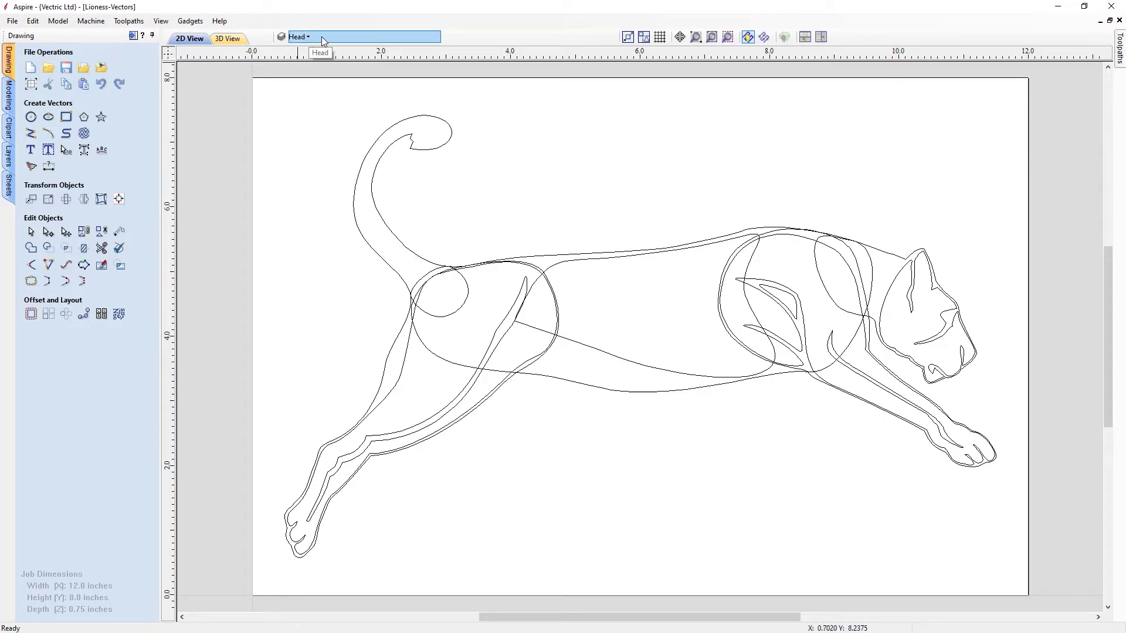
click(322, 36)
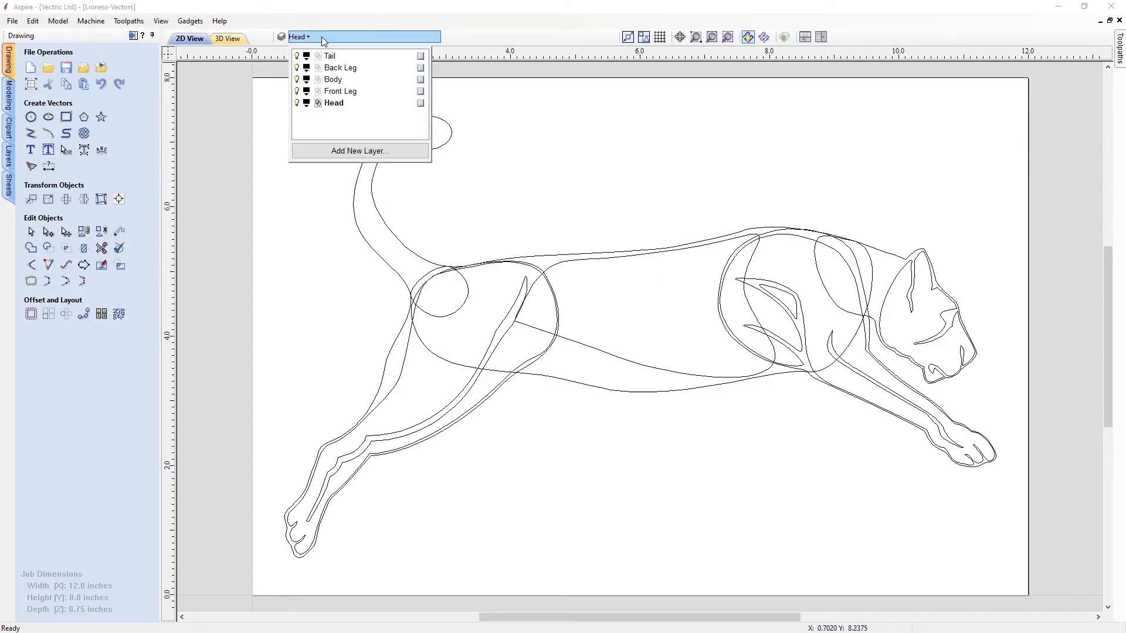
click(296, 103)
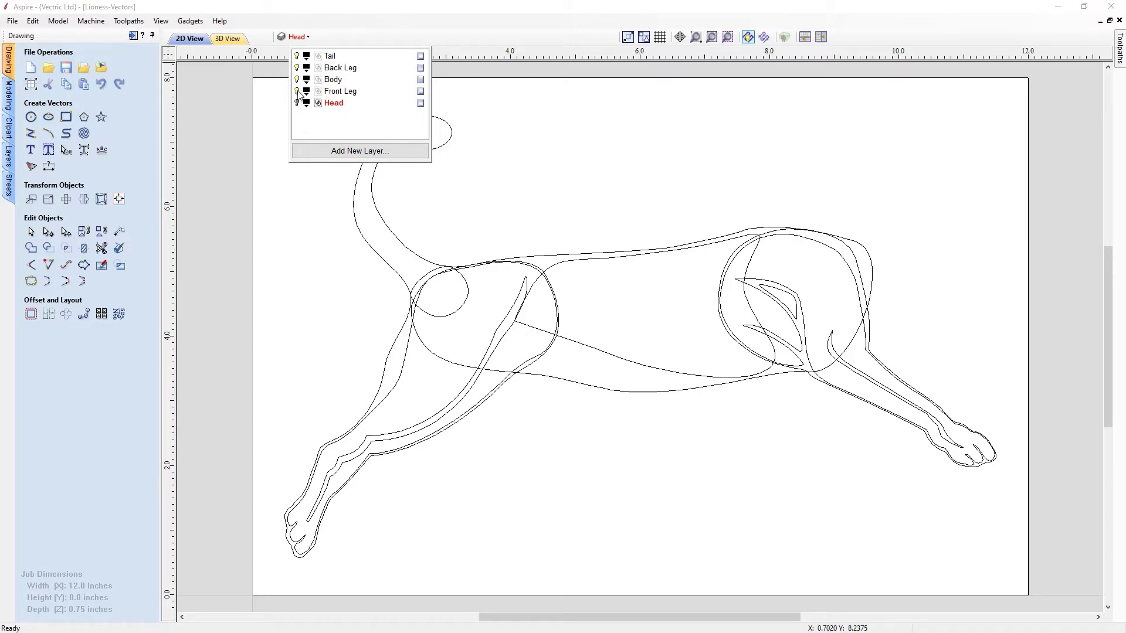
click(298, 92)
click(297, 80)
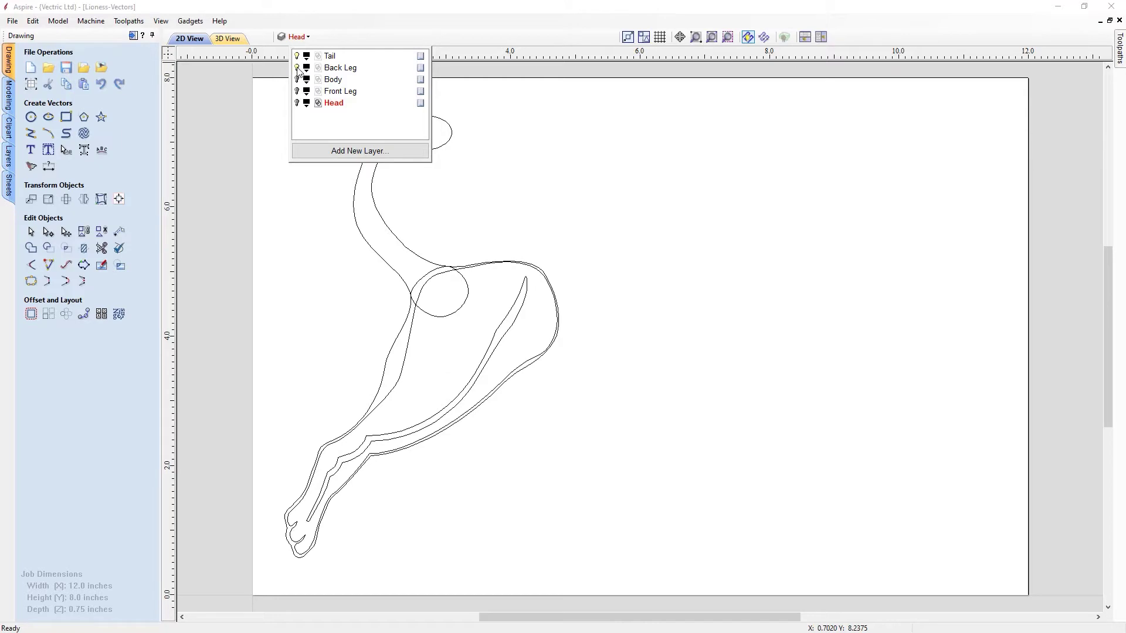
click(297, 68)
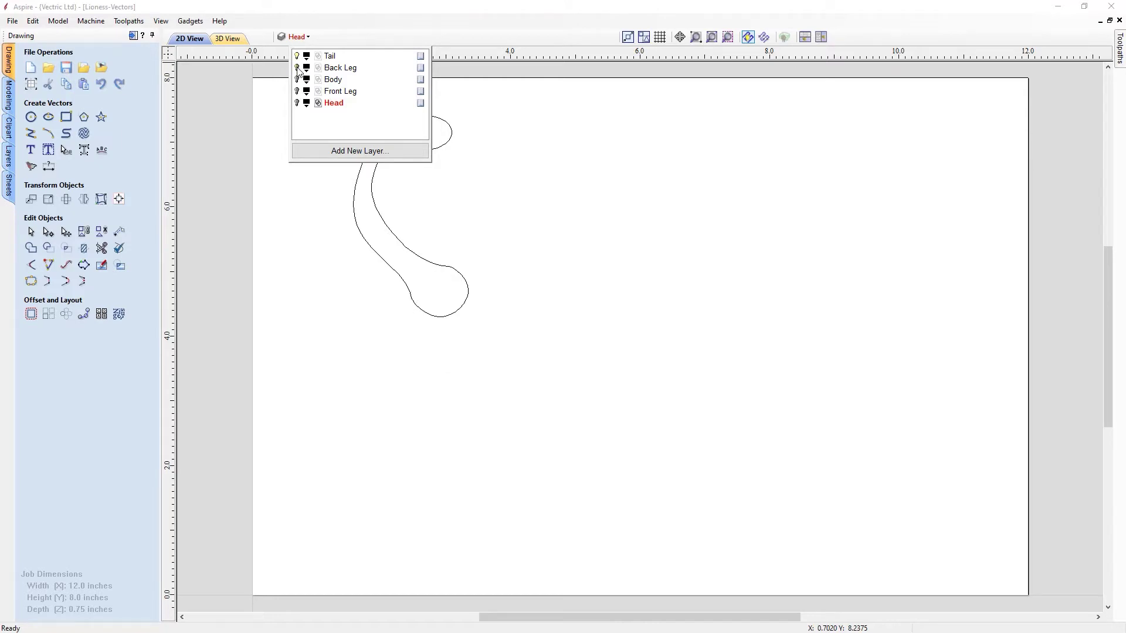
click(331, 57)
click(517, 209)
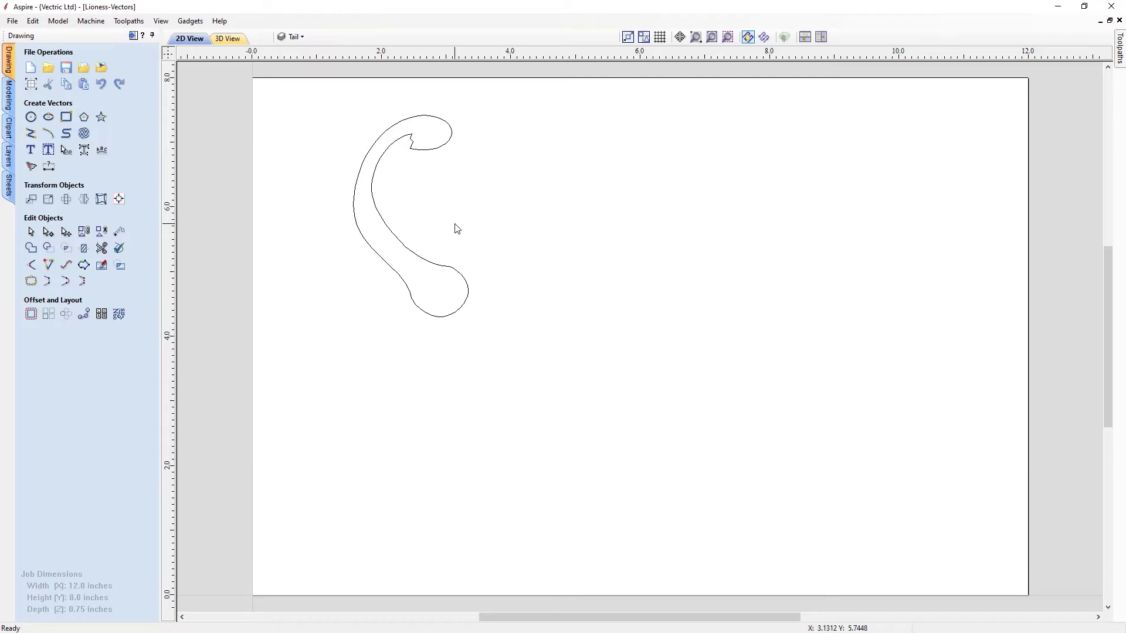
Rename the modeling level Level 1 as Tail
click(12, 95)
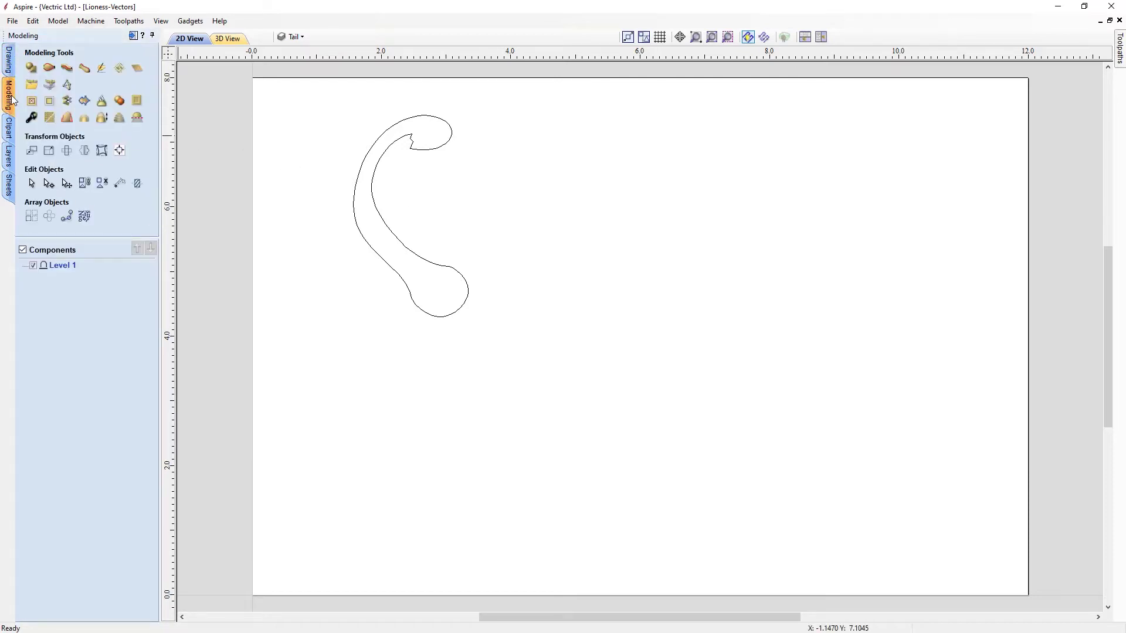
double_click(68, 266)
right_click(69, 267)
click(131, 385)
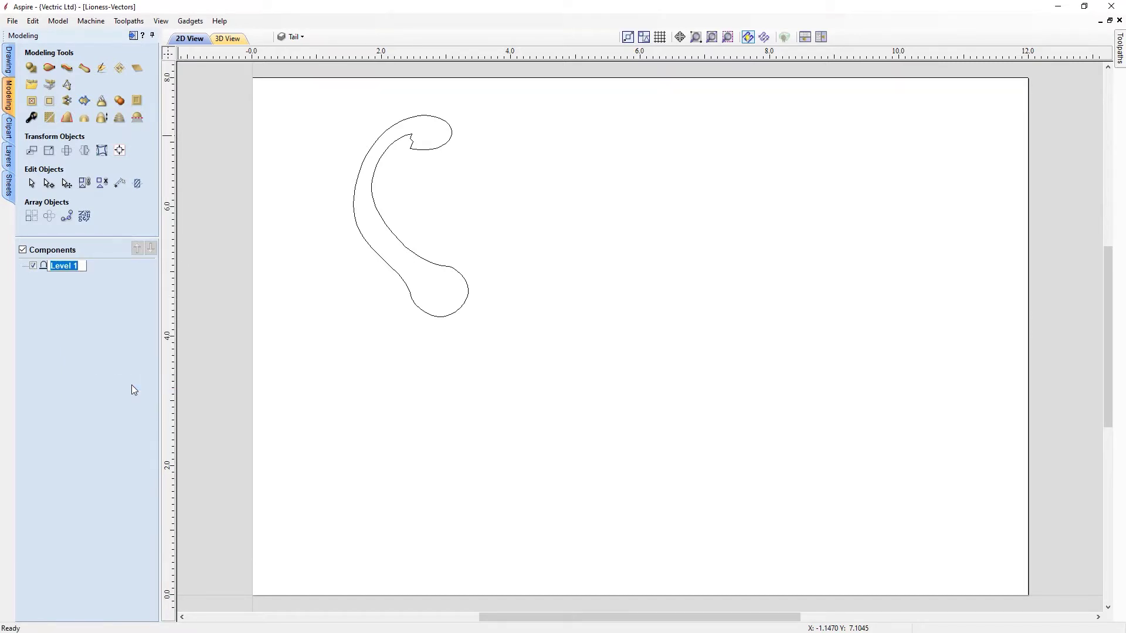
text(Tail)
key(Return)
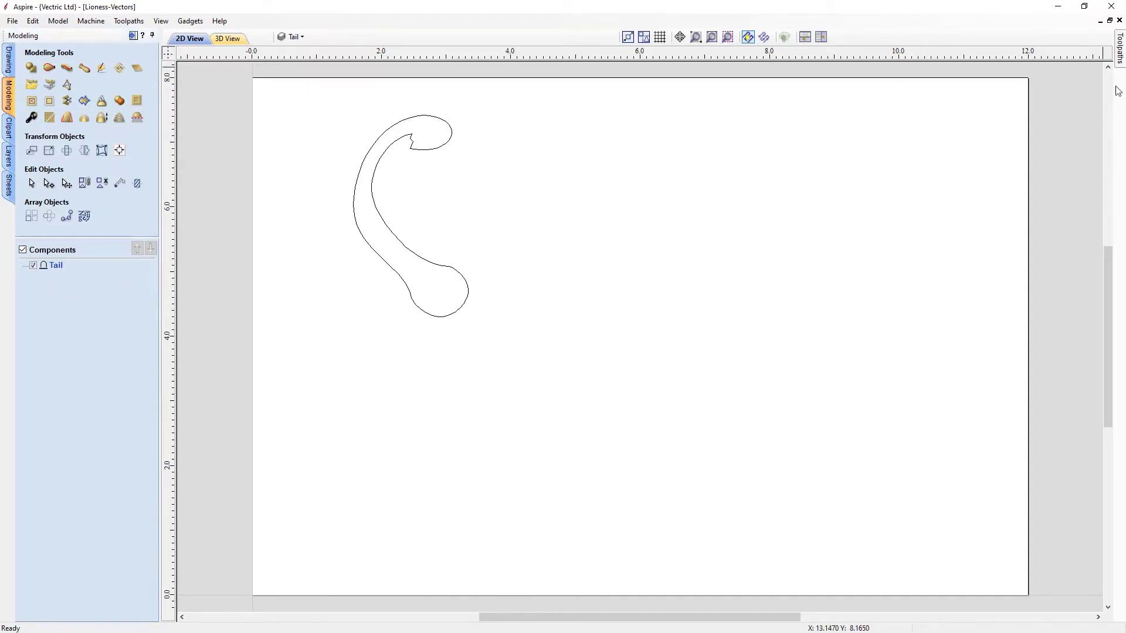
Tile the 2D and 3D views side by side and create a round-profile shape named Tail from the tail vector with No Limit height
click(820, 37)
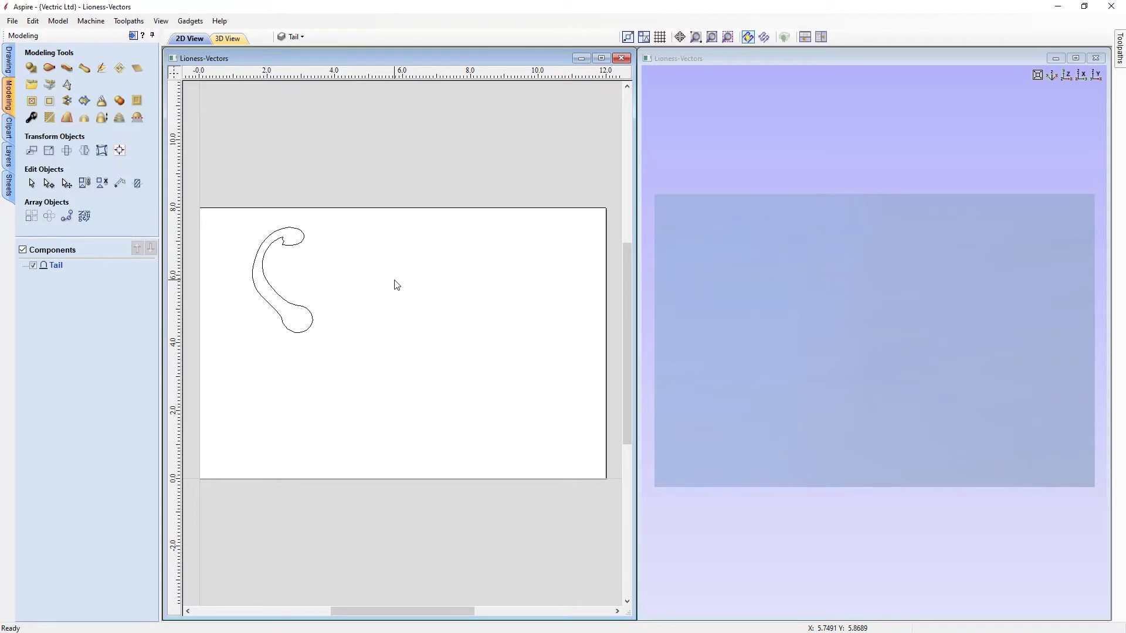
click(32, 68)
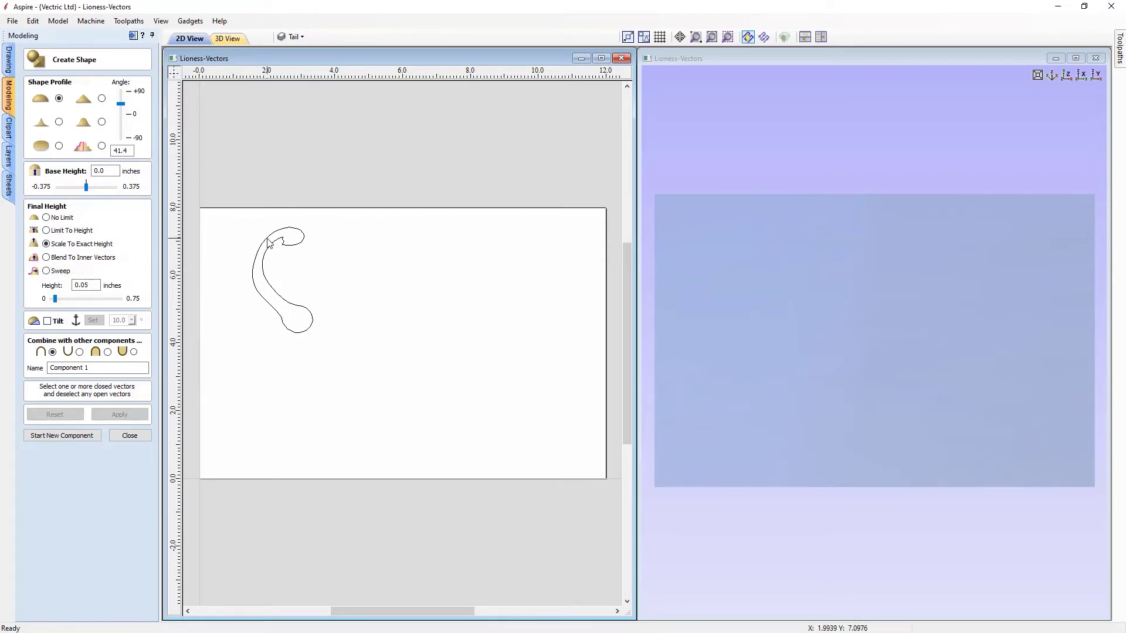
click(253, 293)
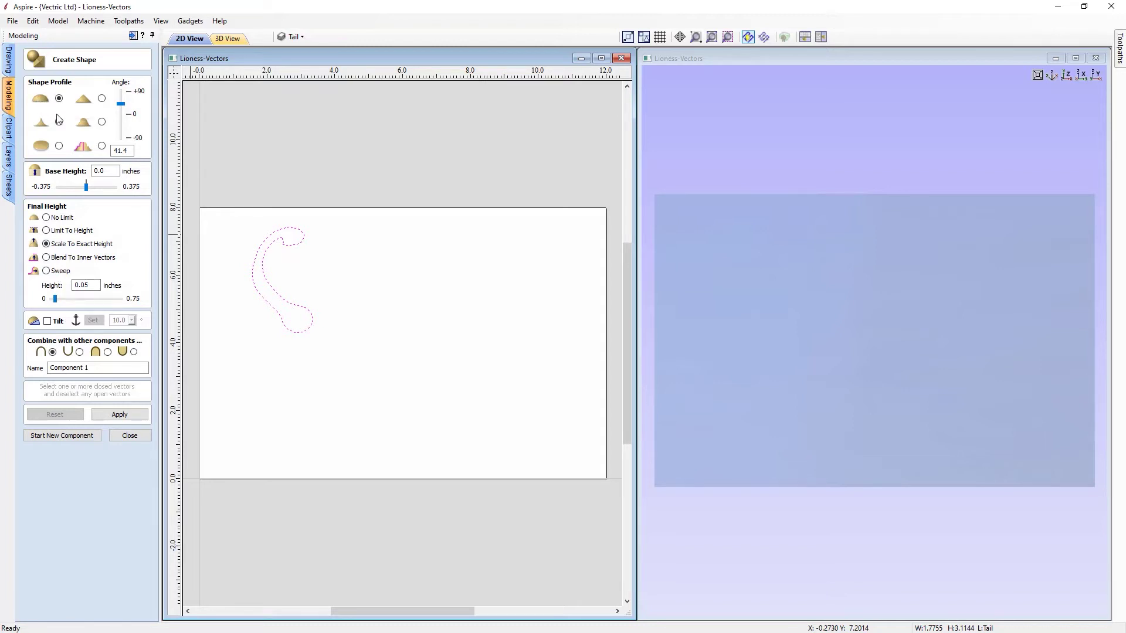
click(50, 217)
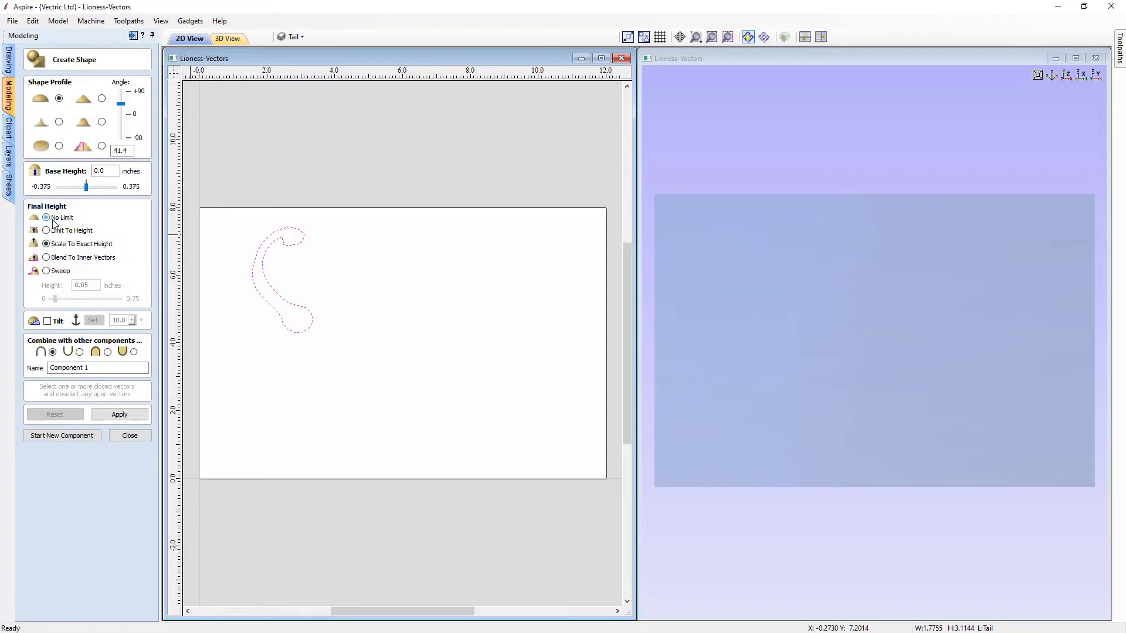
drag(93, 368, 49, 368)
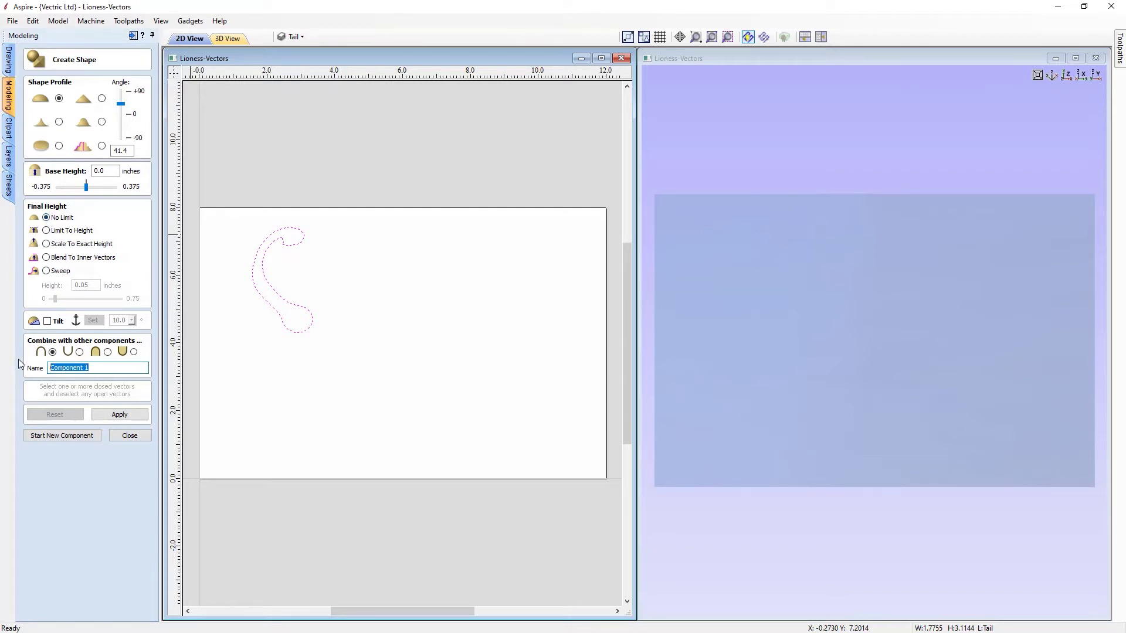
text(T)
click(138, 416)
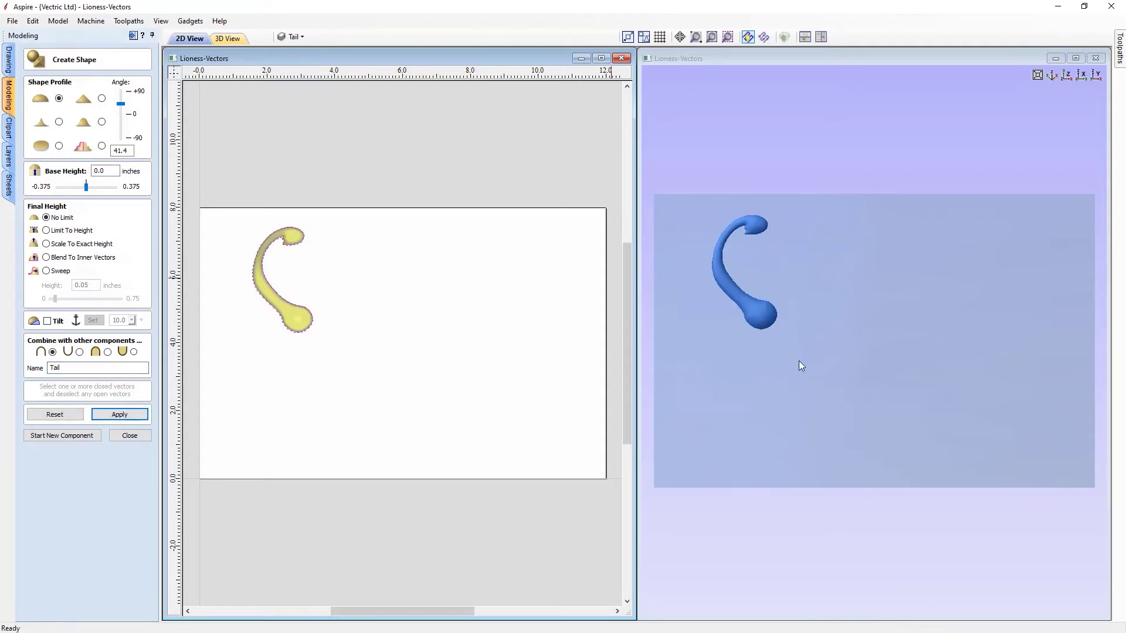
Switch the tail shape to Scale To Exact Height at 0.1275 inches and set its profile angle to 80
click(831, 384)
drag(831, 385, 809, 352)
click(66, 244)
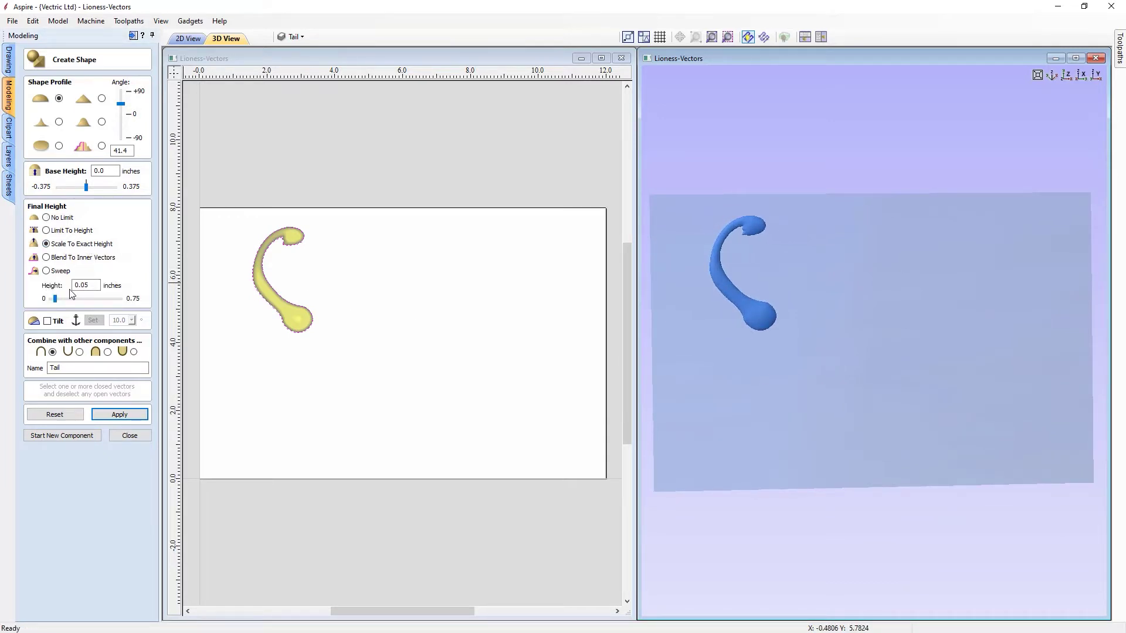
click(63, 299)
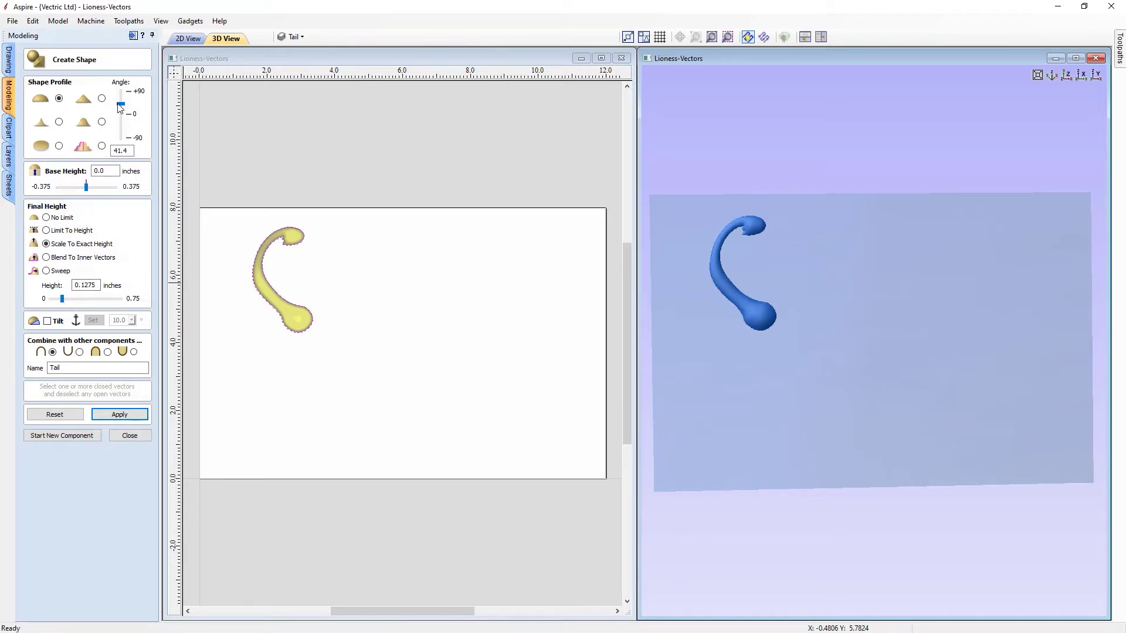
drag(121, 104, 121, 95)
drag(122, 99, 124, 99)
click(111, 150)
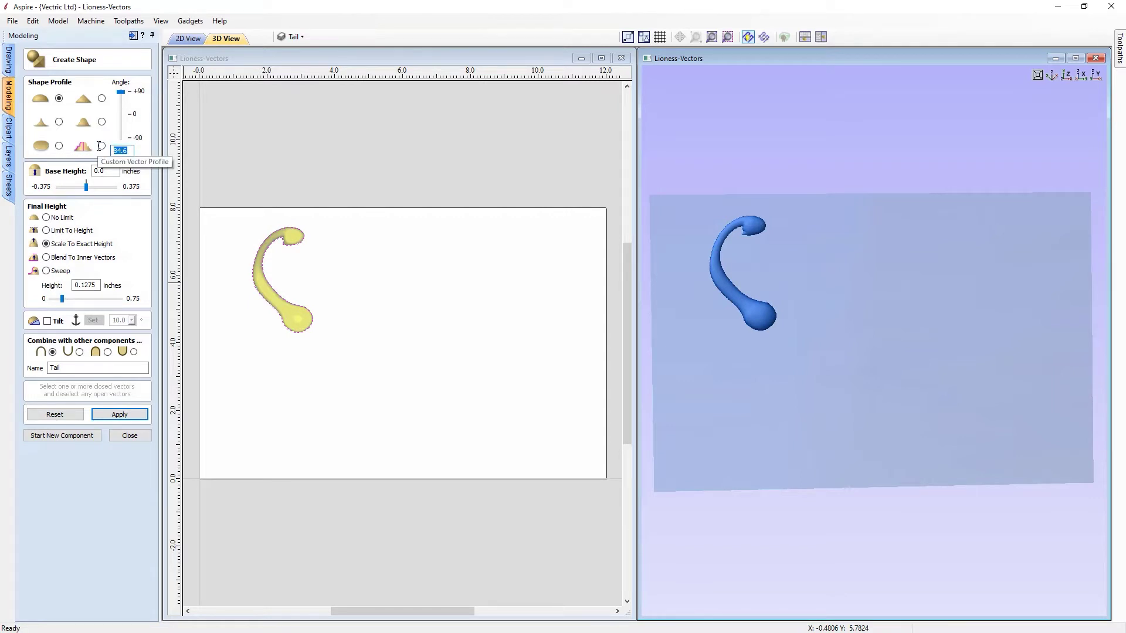
text(80)
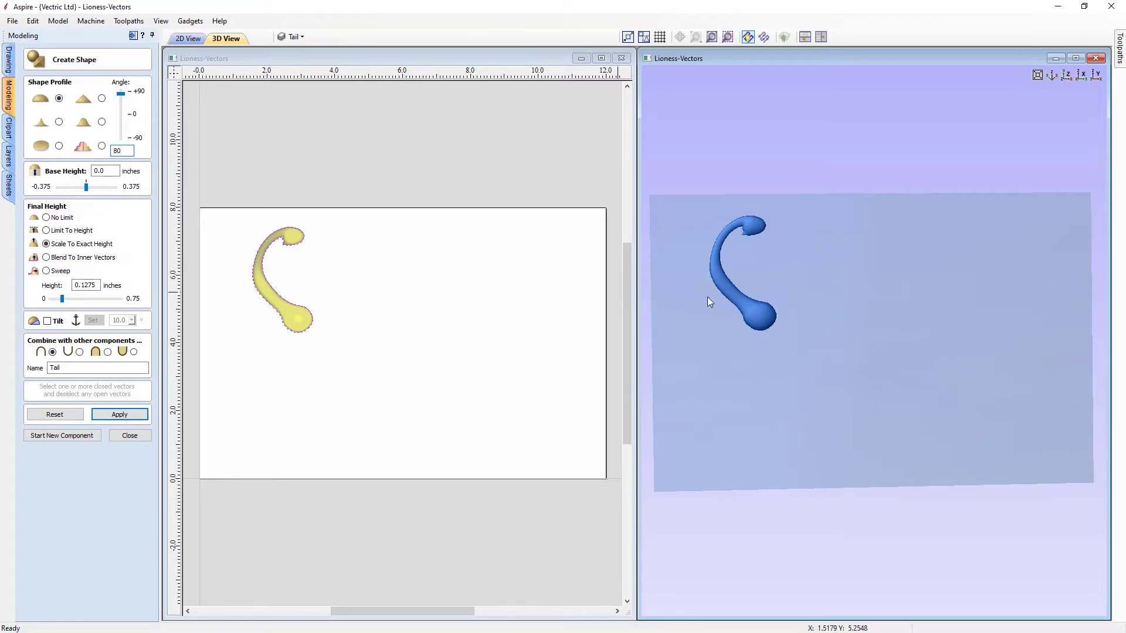
Set the tail shape's exact height to 0.2 inches, finish Create Shape and check the Tail component in both views
drag(80, 286, 117, 291)
text(2)
key(Return)
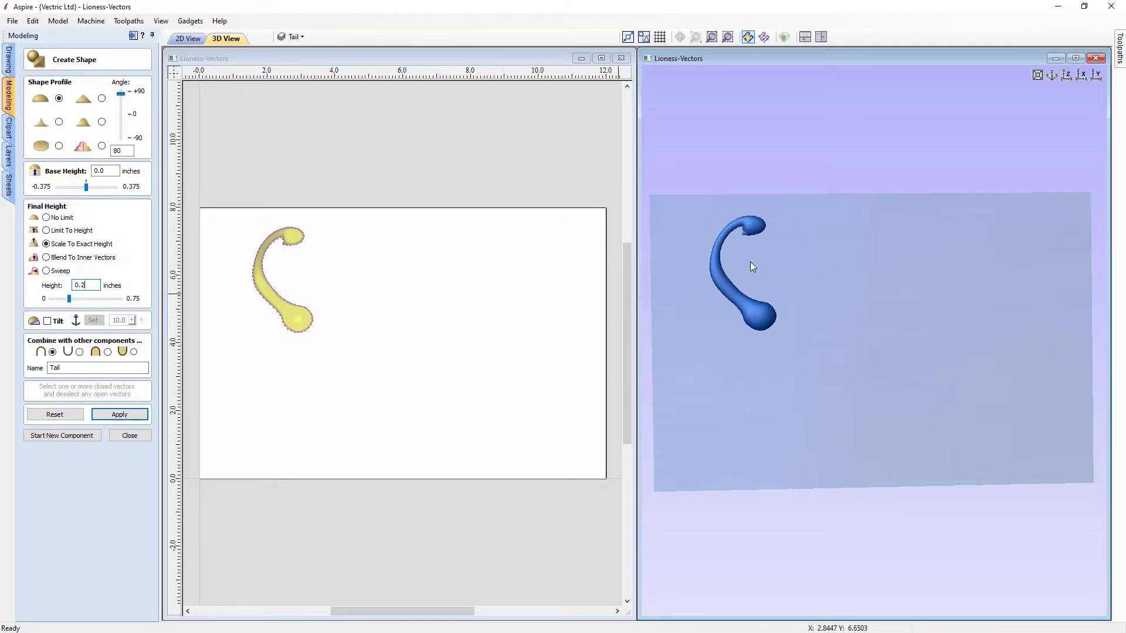
click(128, 437)
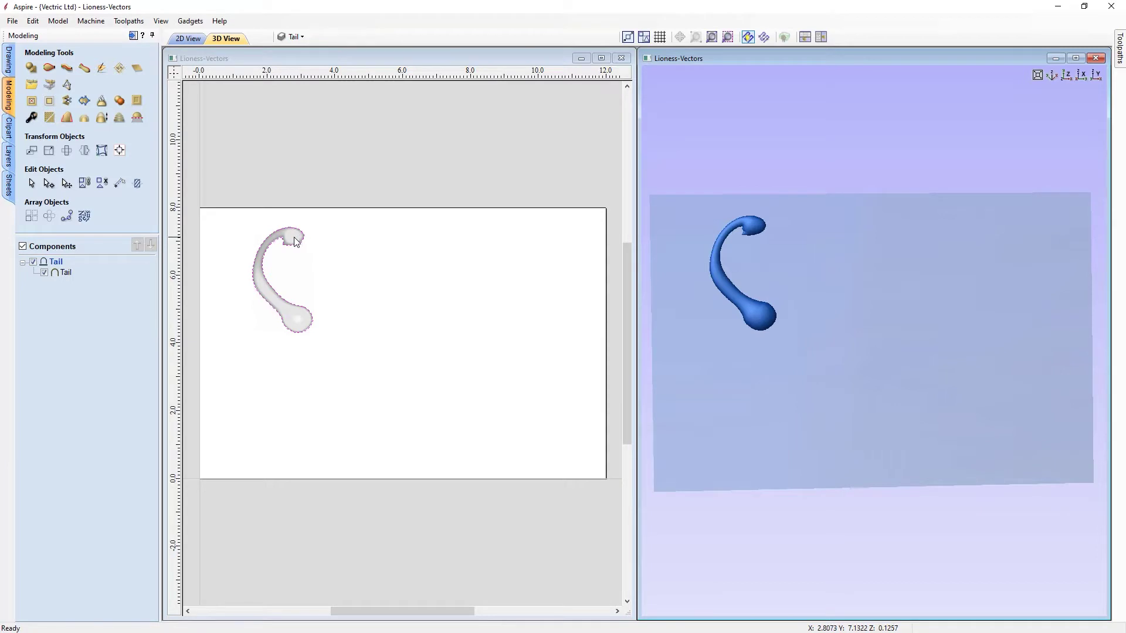
click(66, 272)
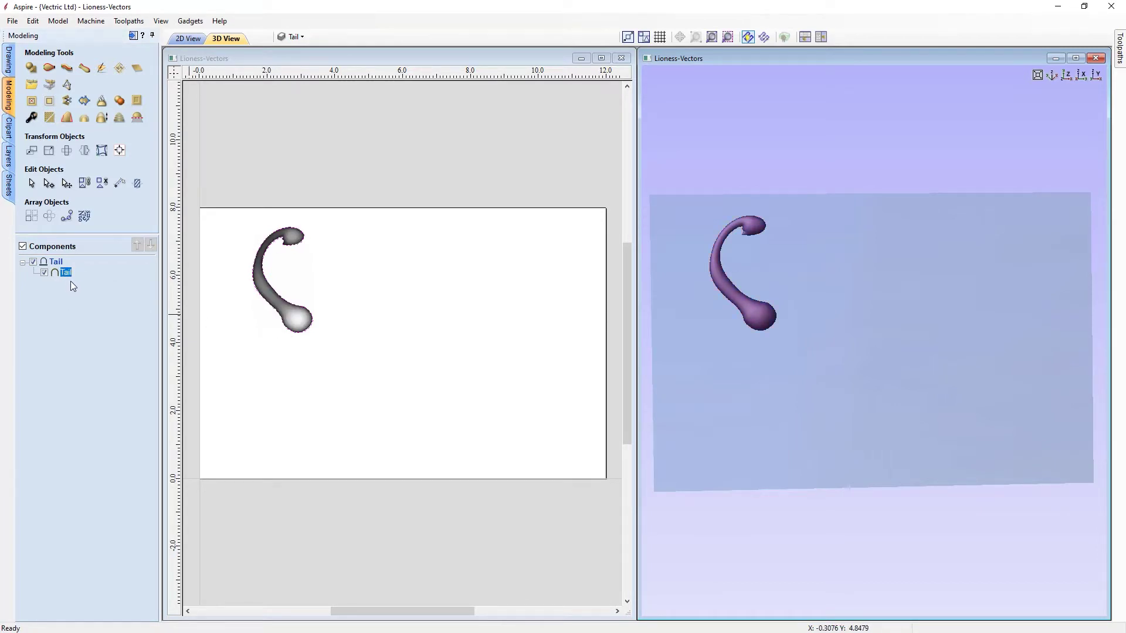
click(65, 297)
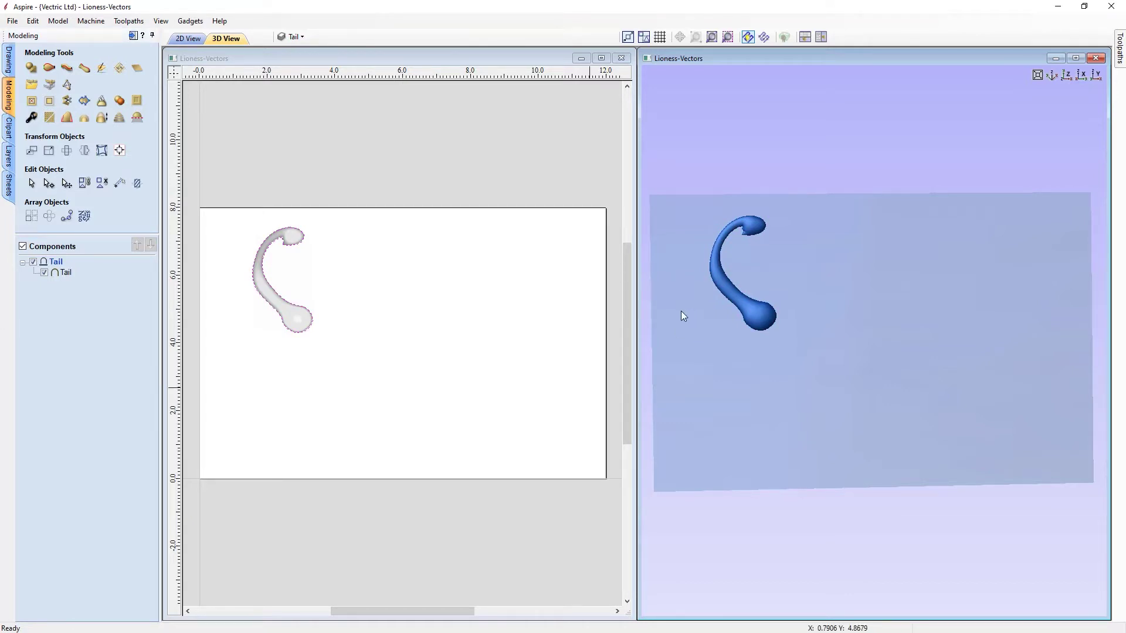
Hide the Tail layer, show the Back Leg layer and make it active
click(305, 37)
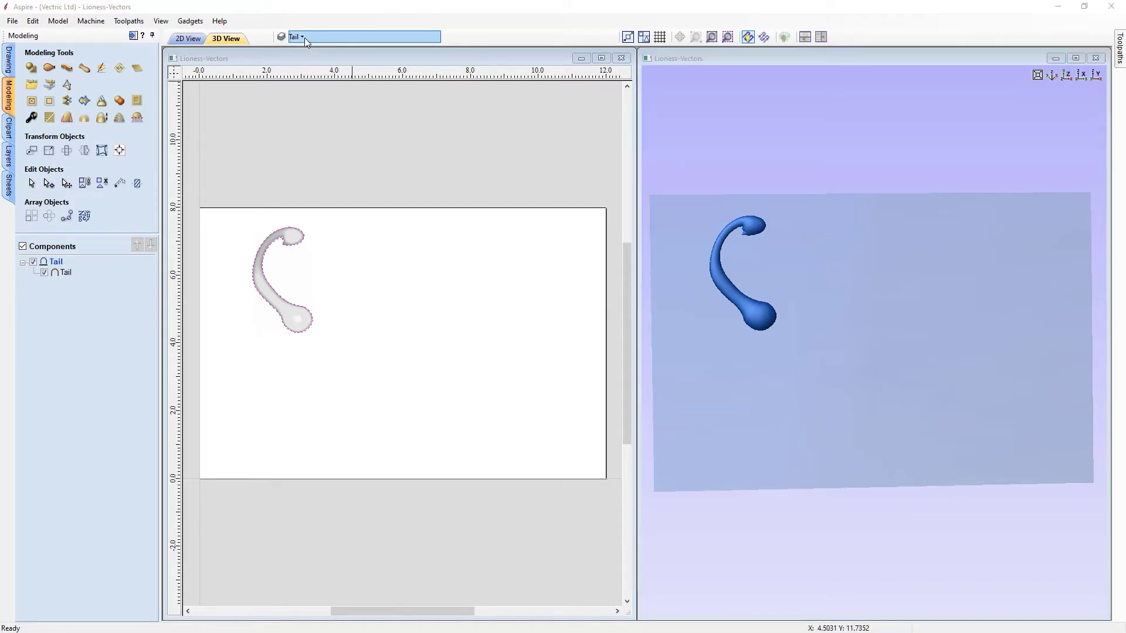
click(297, 57)
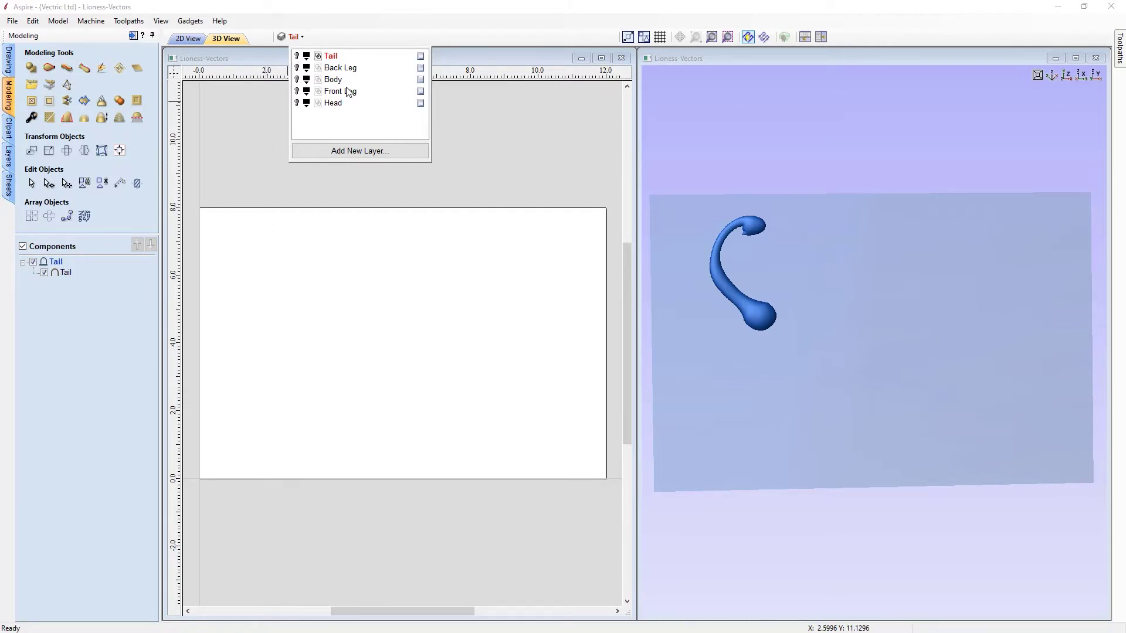
click(307, 68)
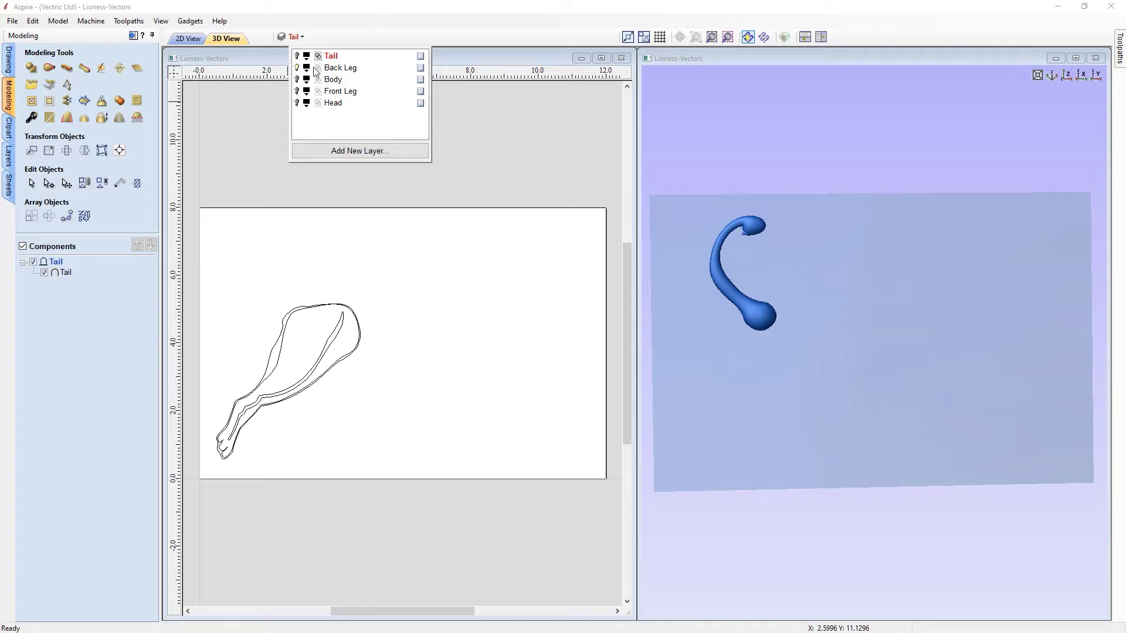
click(340, 68)
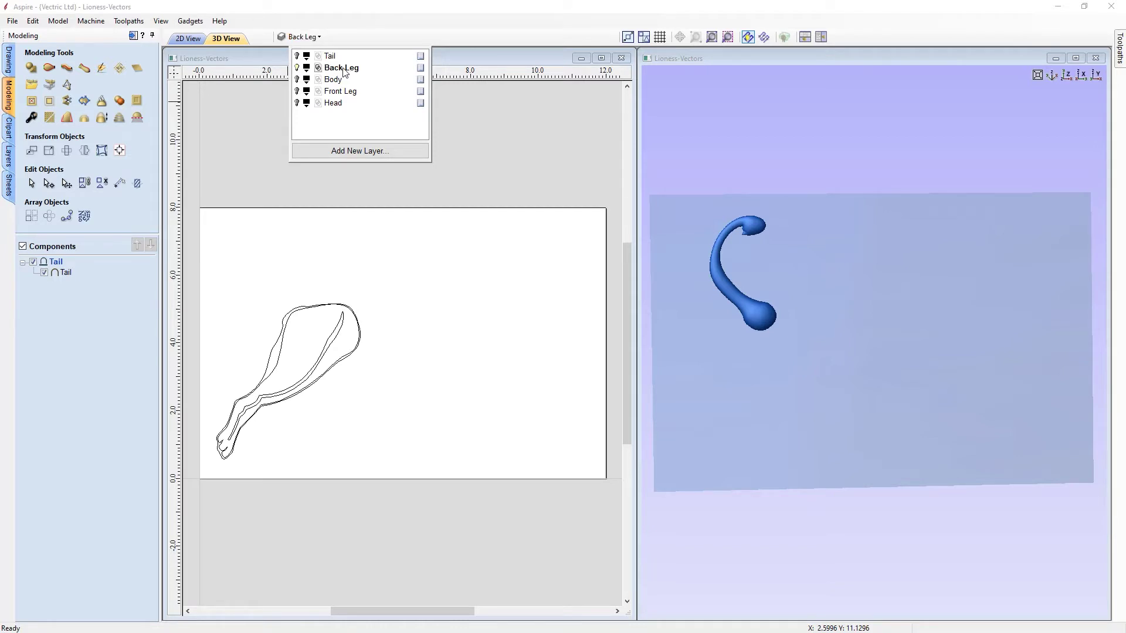
click(387, 317)
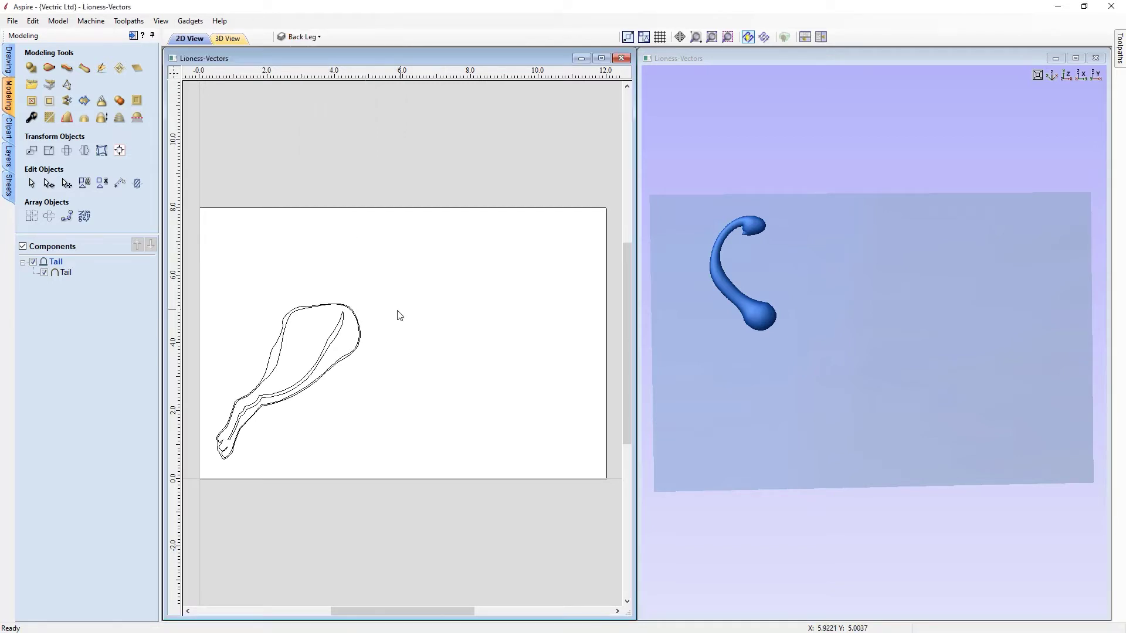
Insert a new component level above the Tail level and name it Back Leg
right_click(58, 262)
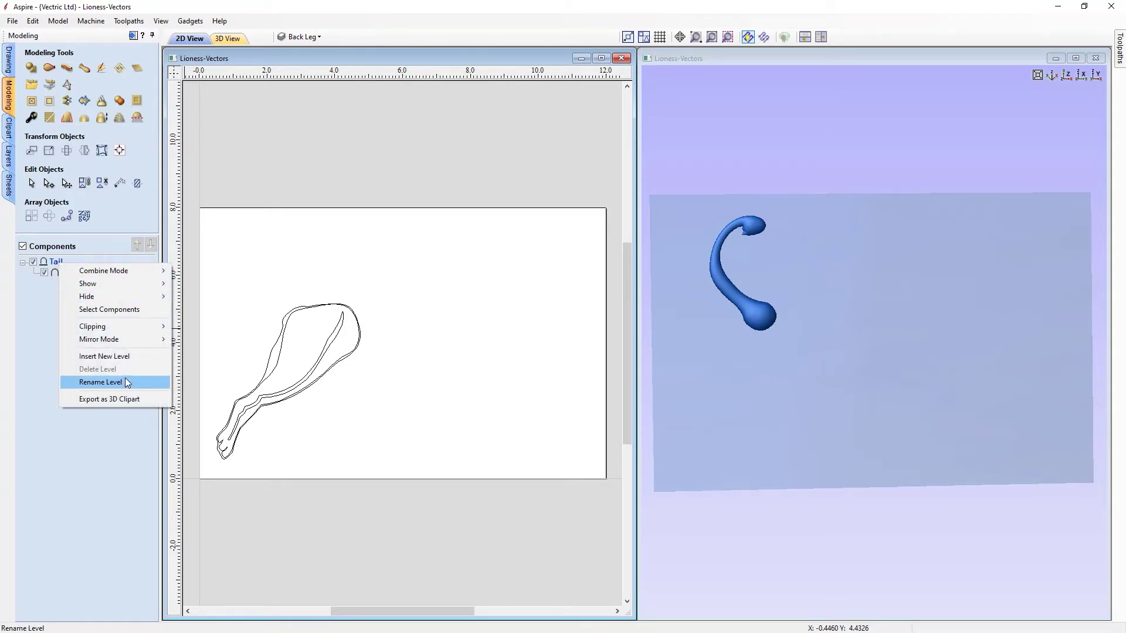
click(125, 357)
right_click(62, 261)
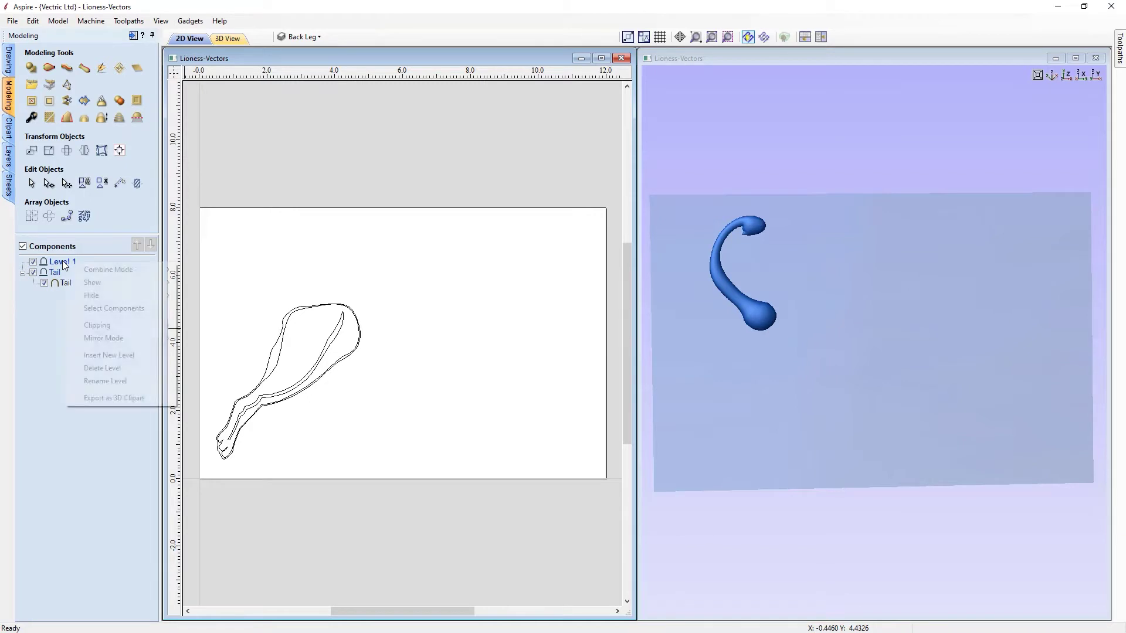
click(106, 381)
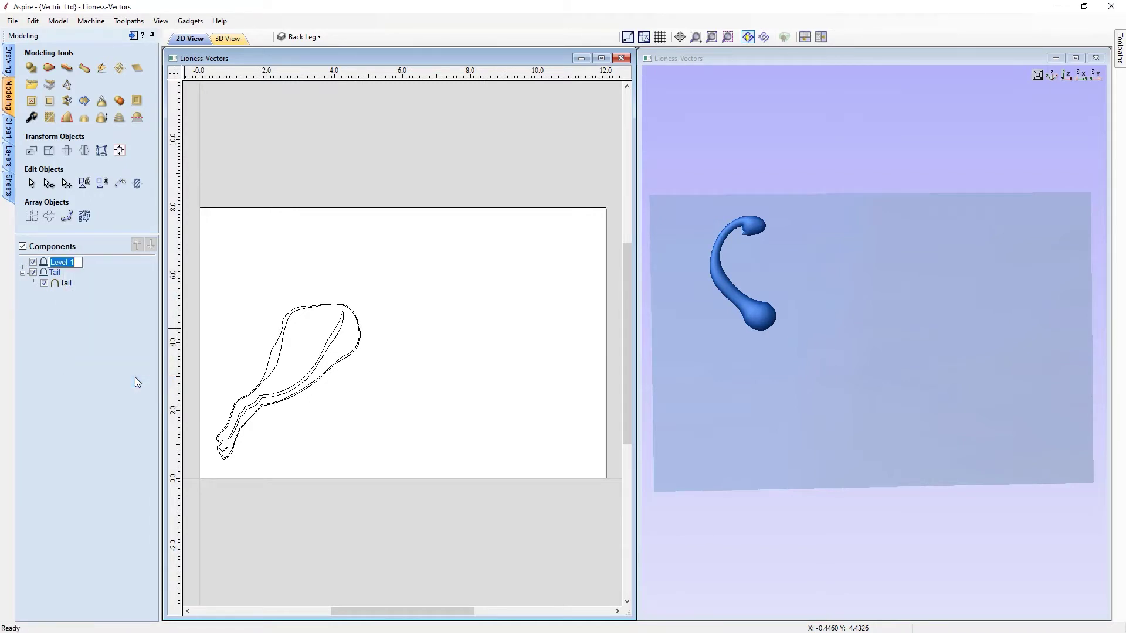
text(Back Leg)
key(Return)
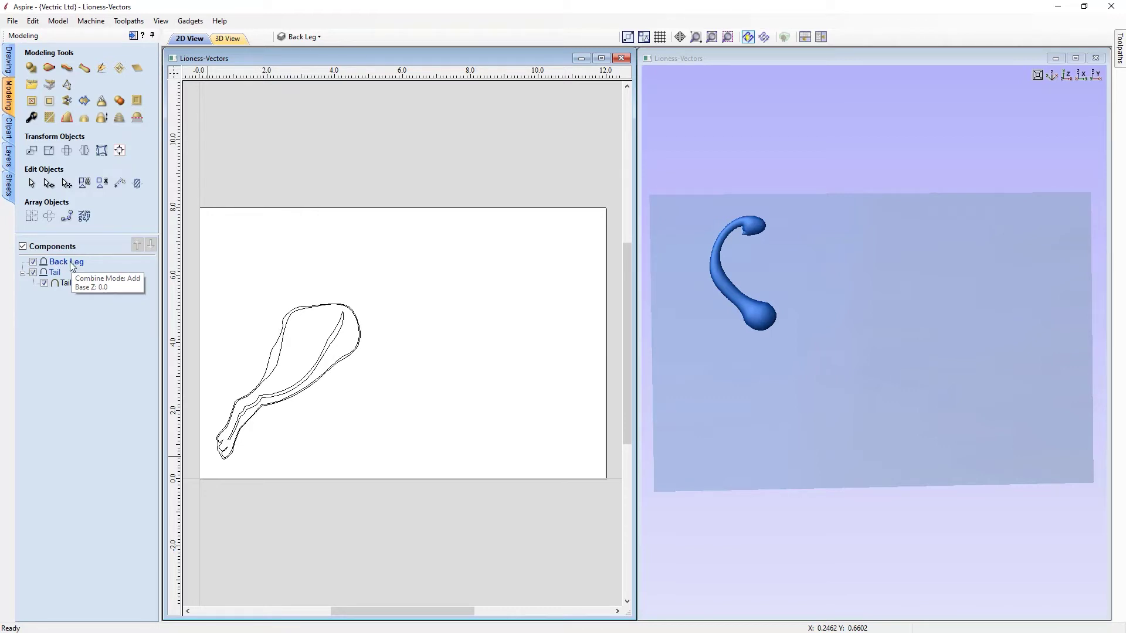
Create a round-profile shape named Back Leg from the outer leg outline, at 80° and scaled to an exact height of 0.2 inches
click(276, 350)
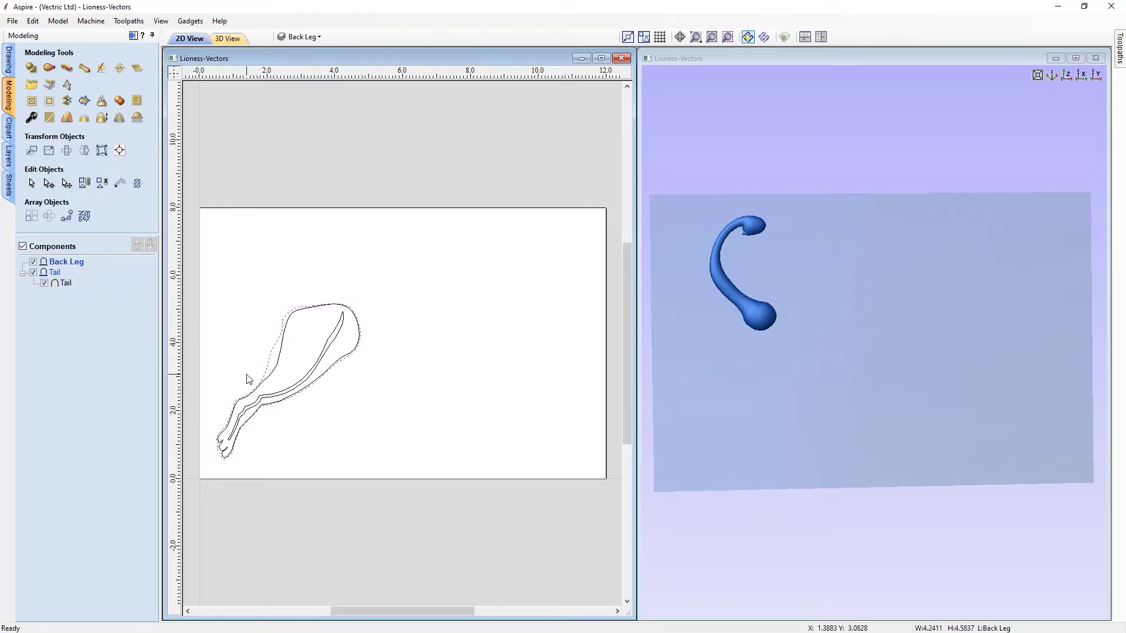
click(32, 69)
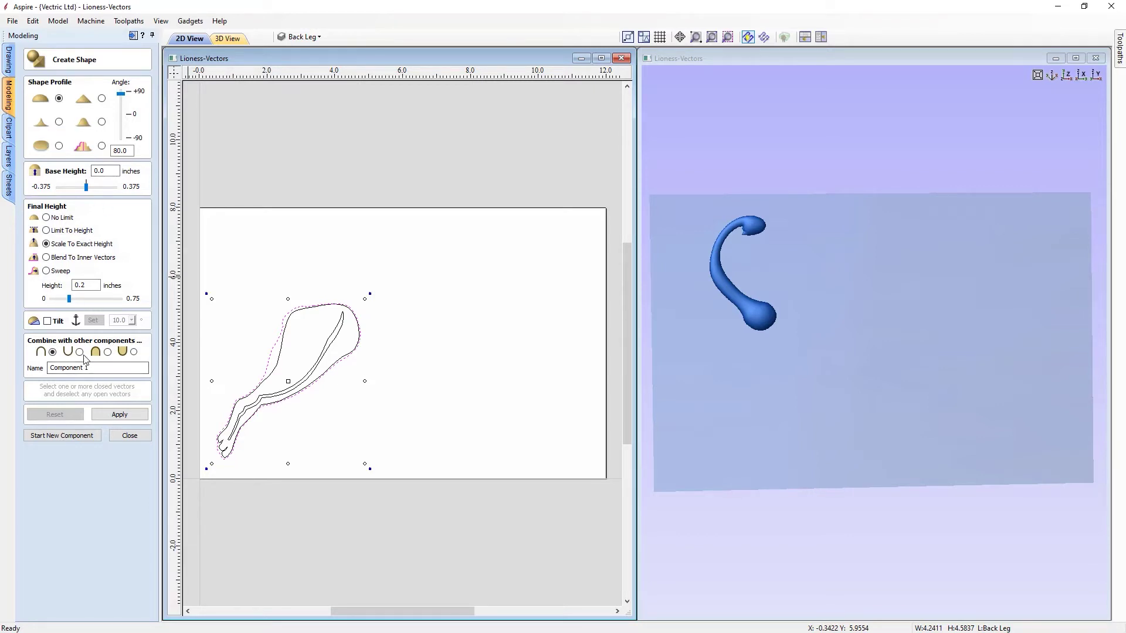
drag(94, 368, 38, 365)
text(Back Leg)
click(130, 416)
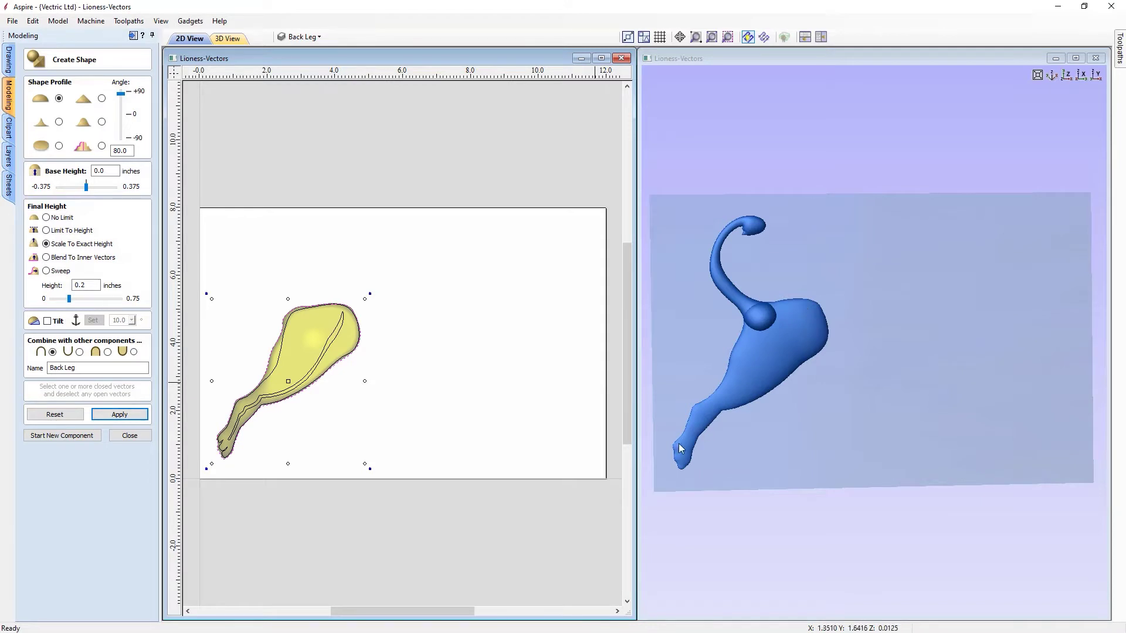
click(128, 435)
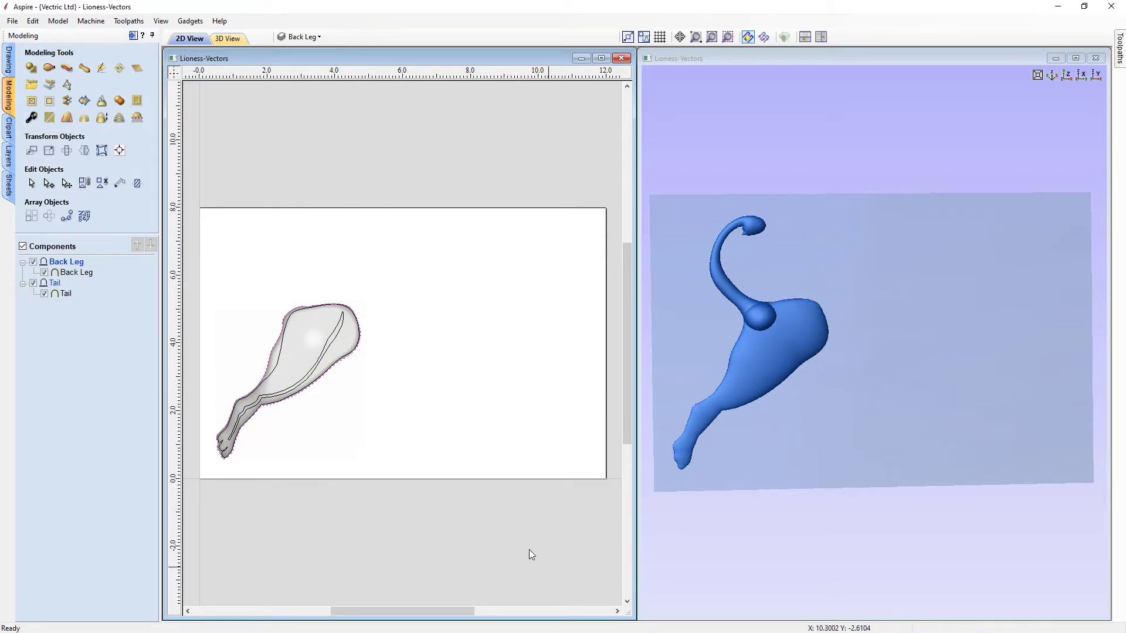
Inspect where the tail meets the leg in 3D and set the Back Leg level's combine mode to Merge
click(1053, 74)
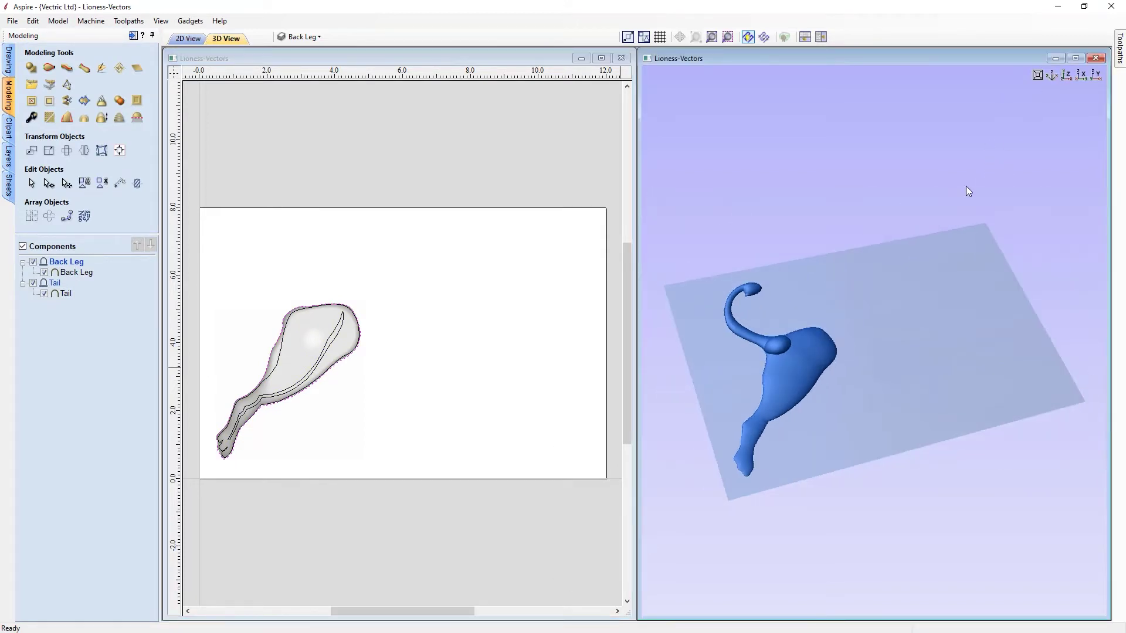
scroll(795, 389, up, 5)
middle_drag(822, 383, 938, 356)
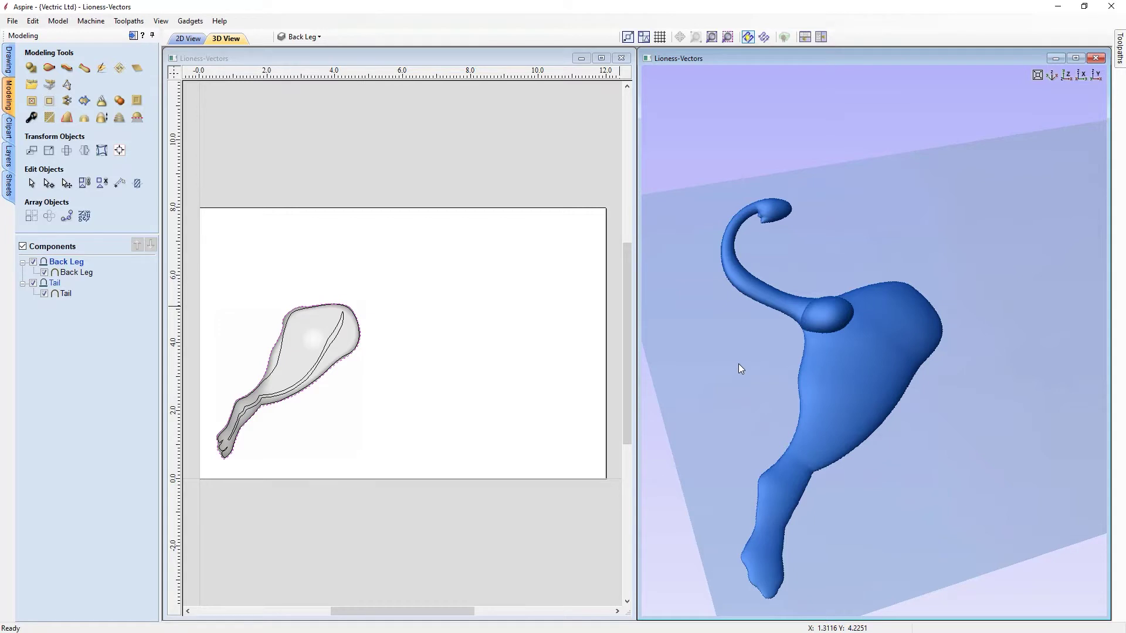
mouse_move(74, 261)
right_click(62, 267)
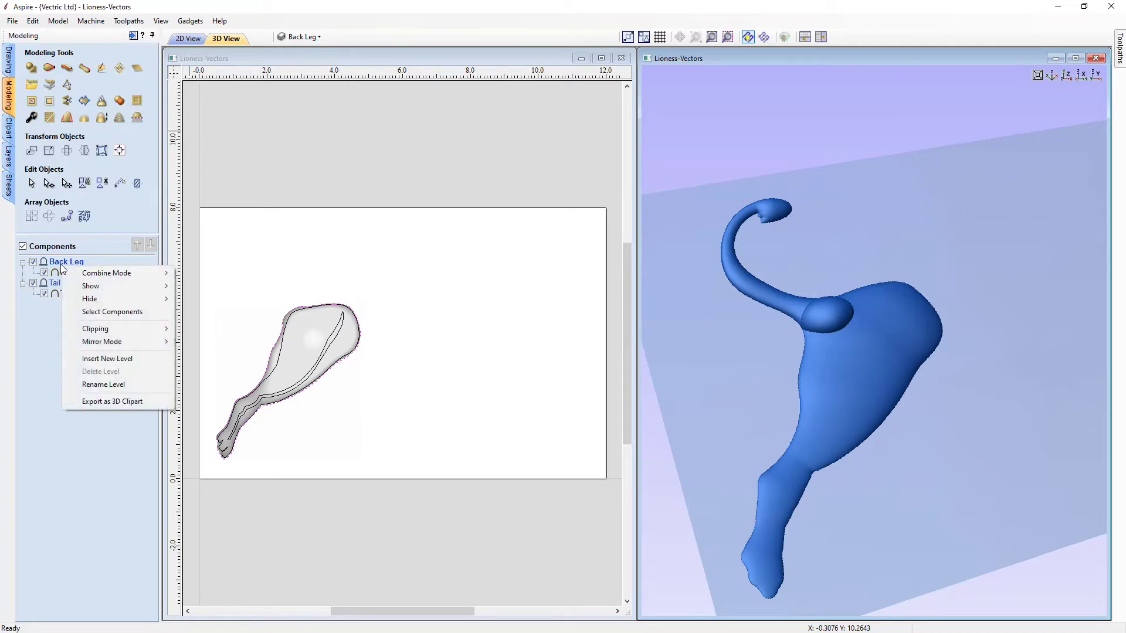
mouse_move(152, 277)
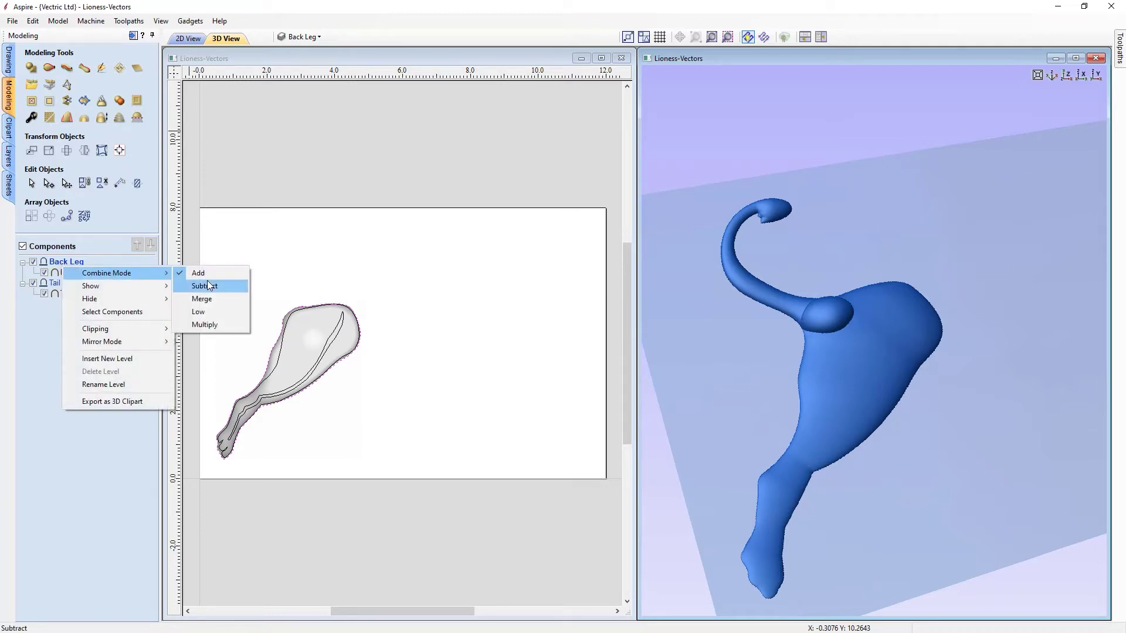
click(202, 298)
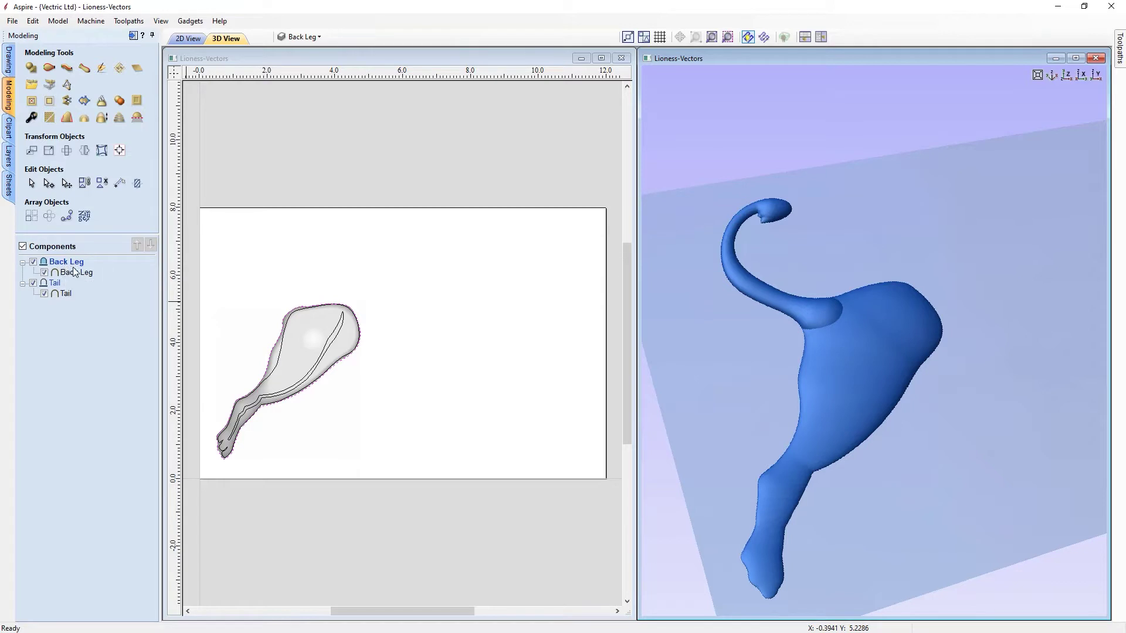
Create a round-profile shape from the two inner back leg detail vectors, scaled to an exact height of 0.15 inches
mouse_move(61, 266)
mouse_move(62, 291)
click(280, 356)
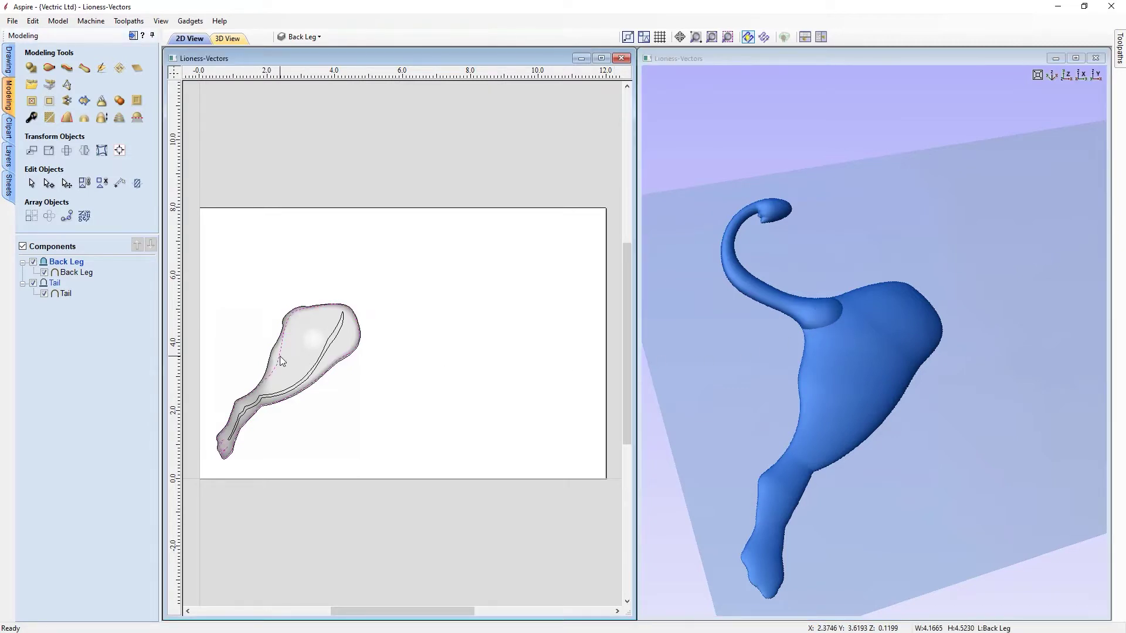
shift+click(322, 357)
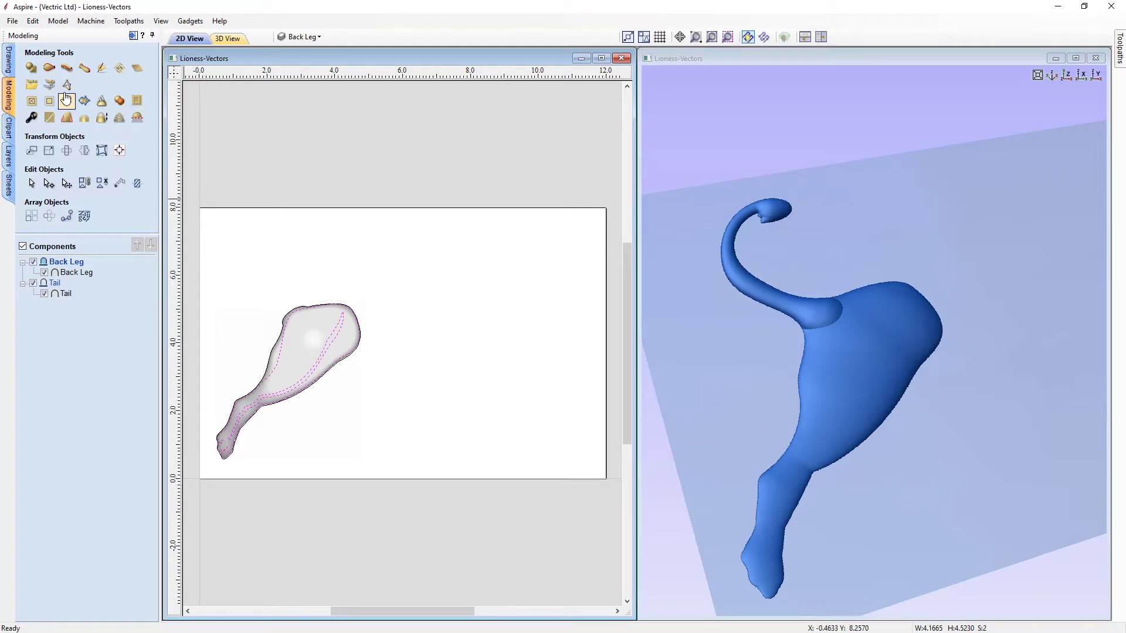
click(32, 69)
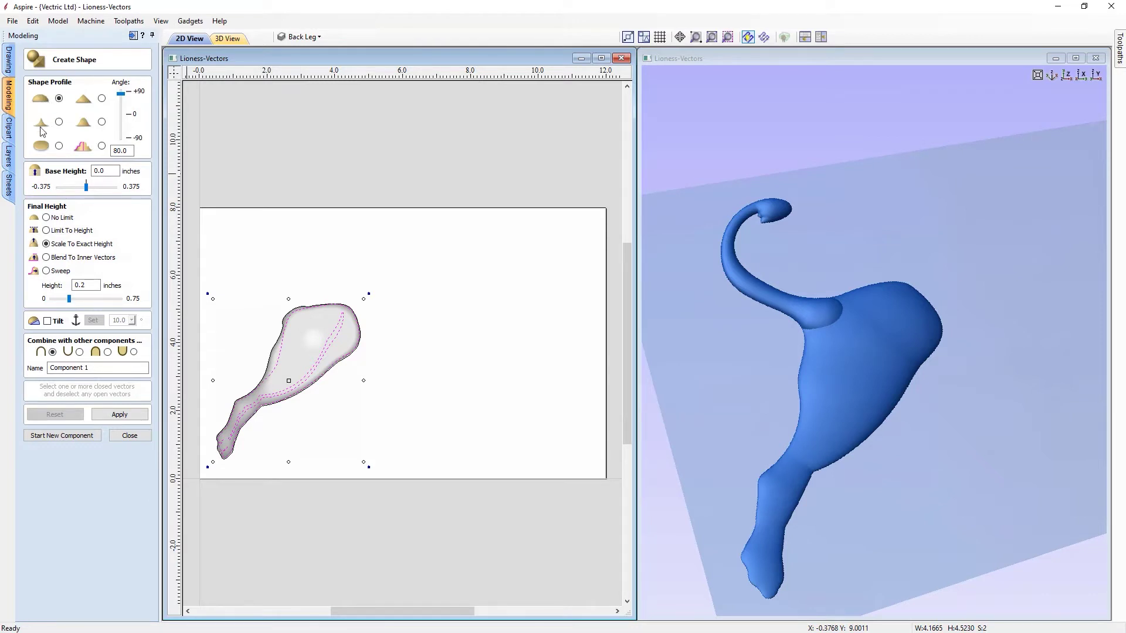
click(131, 417)
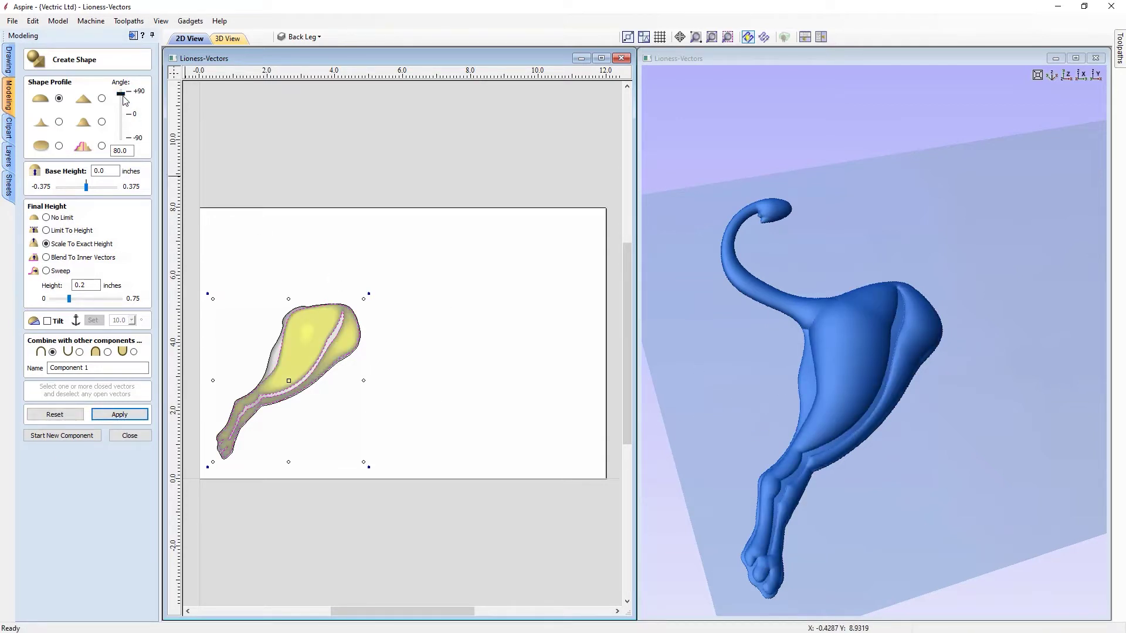
drag(918, 427, 952, 445)
drag(81, 286, 88, 287)
text(15)
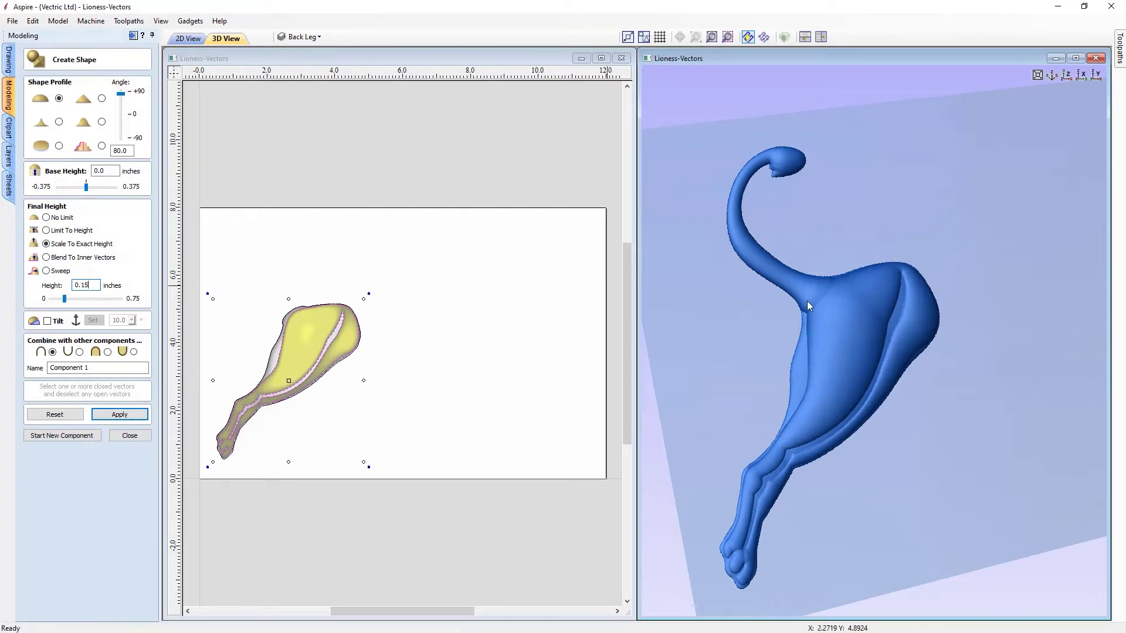
mouse_move(891, 419)
mouse_down()
mouse_move(853, 372)
mouse_move(896, 424)
mouse_up()
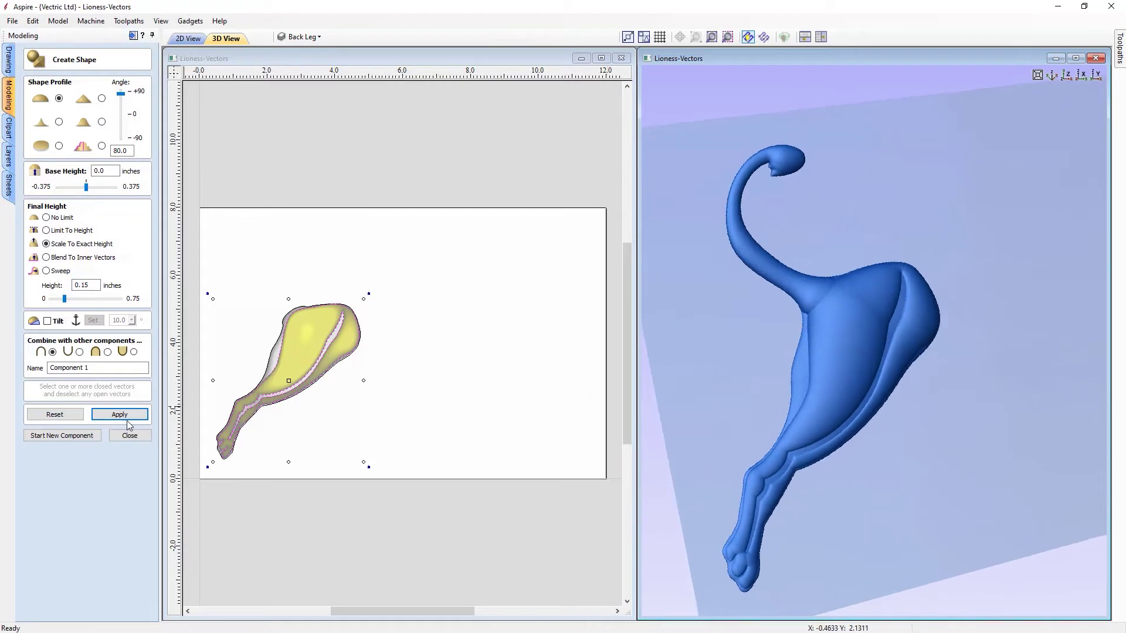
Name the leg detail shape Back Leg Detail, finish Create Shape and look at the model from straight above
drag(88, 367, 39, 367)
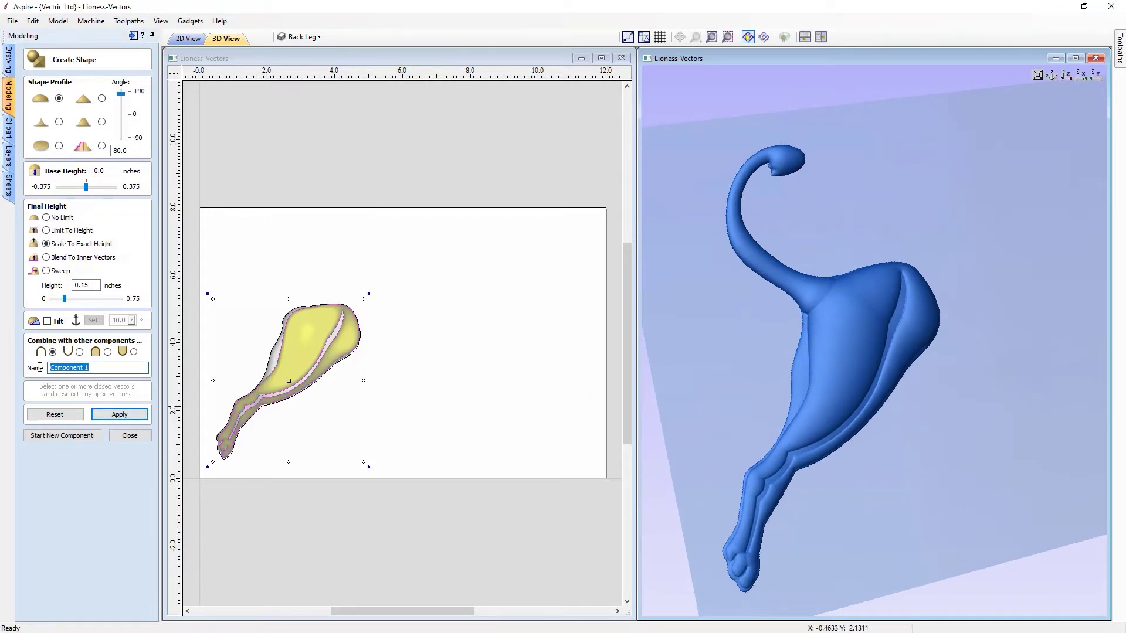
text(Back Leg Detail)
click(142, 416)
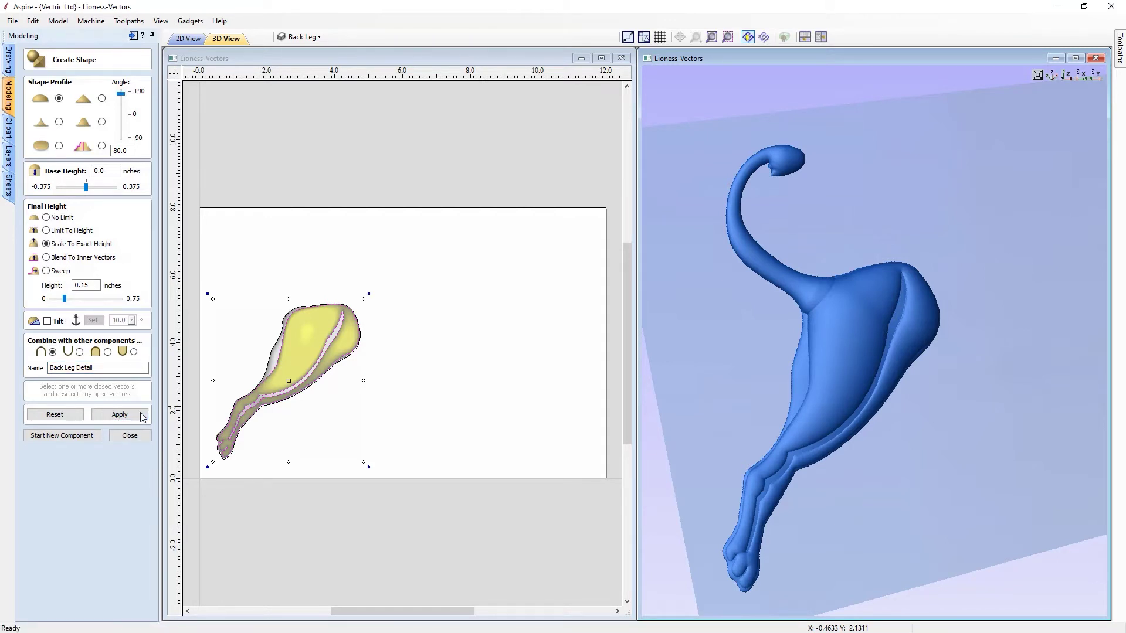
click(139, 438)
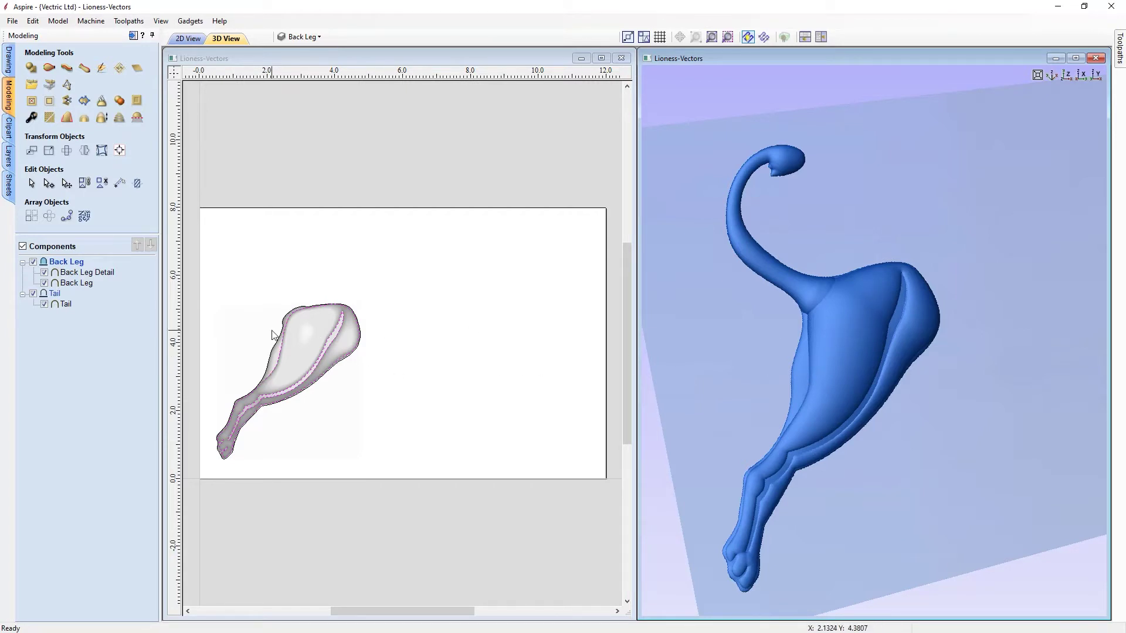
mouse_move(88, 275)
mouse_move(58, 265)
click(1067, 74)
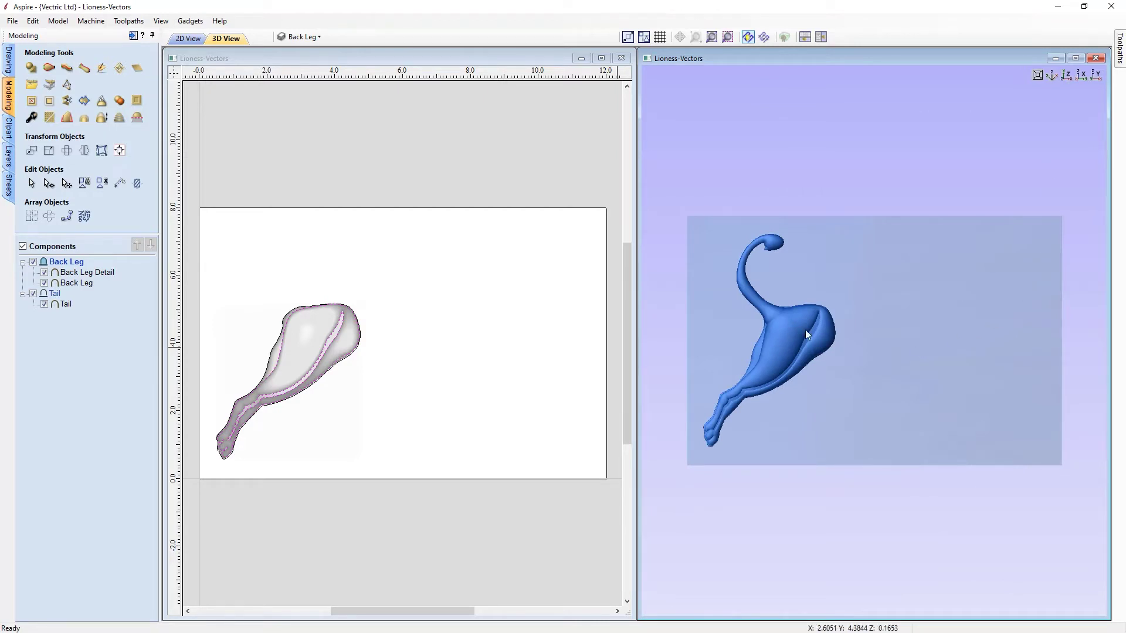
Hide the Back Leg layer, show the Body layer and make it active
click(311, 39)
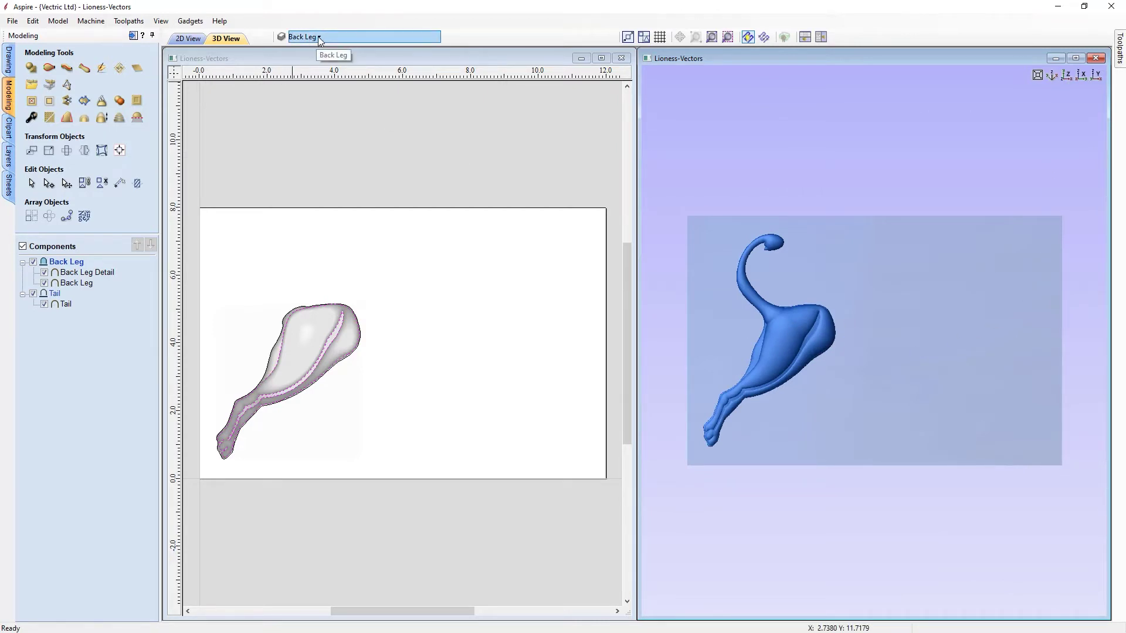
click(320, 38)
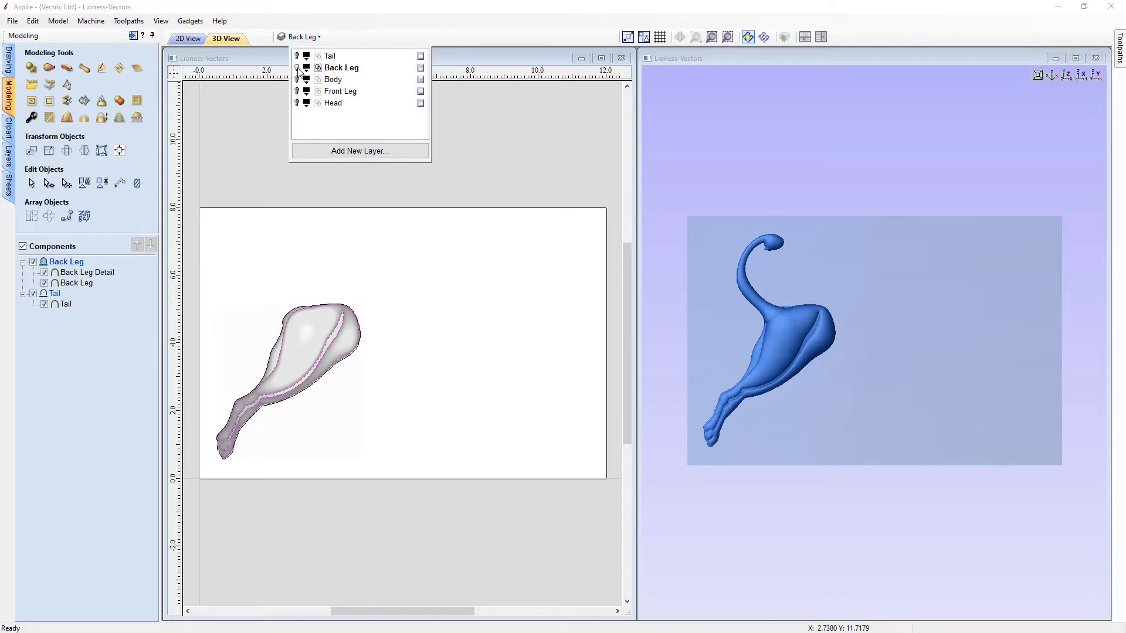
click(297, 68)
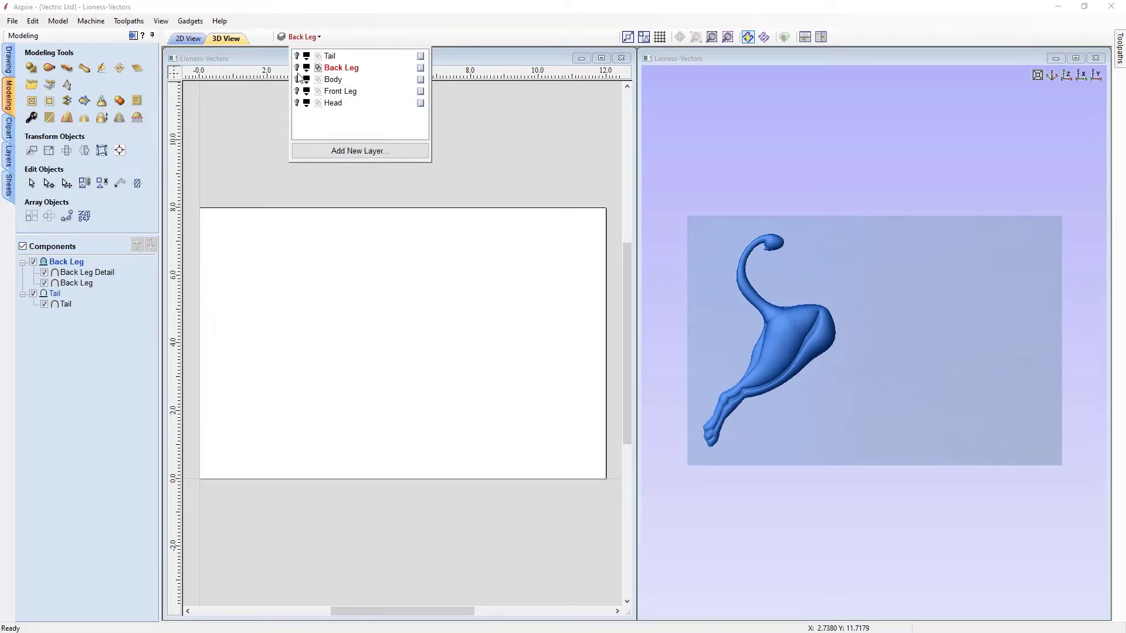
click(298, 80)
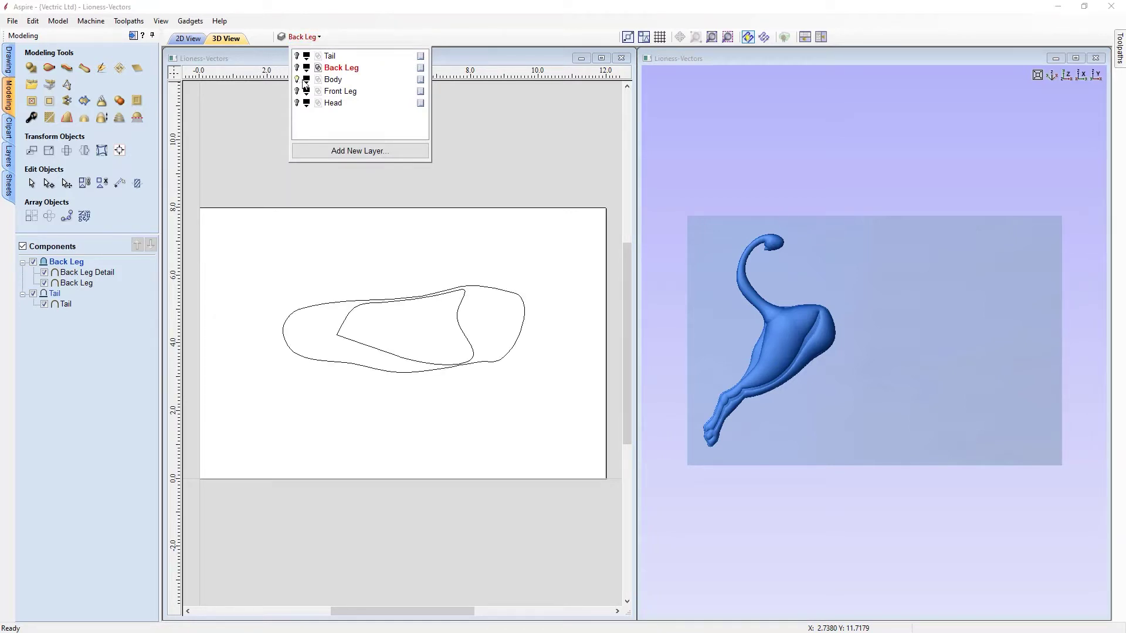
click(336, 82)
click(314, 282)
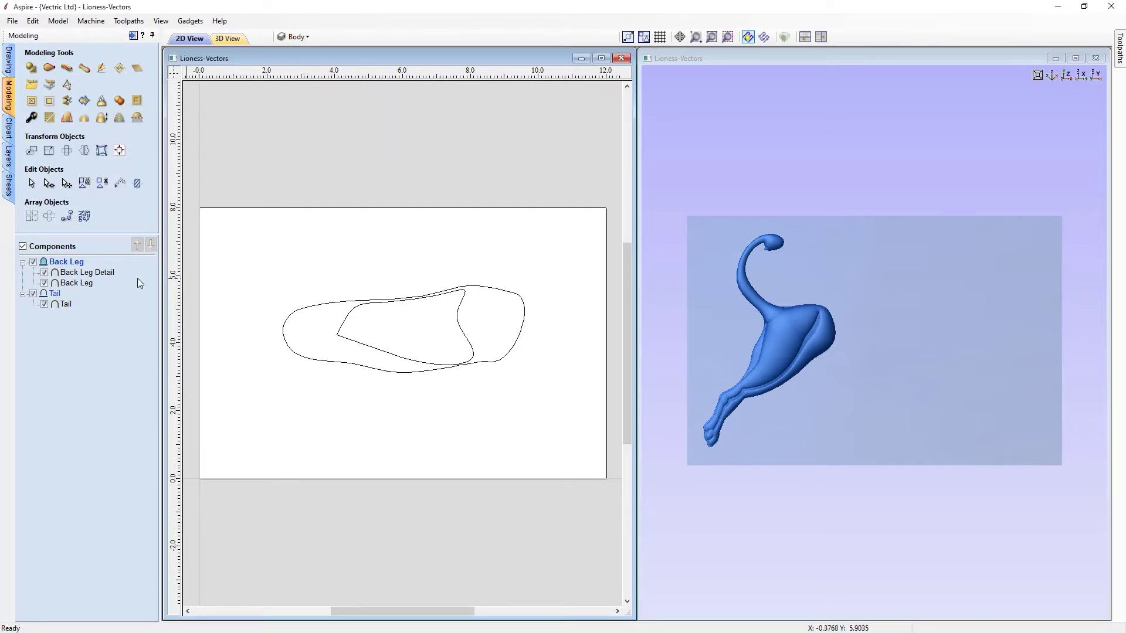
Insert a new component level above the Back Leg level and name it Body
click(72, 261)
right_click(72, 262)
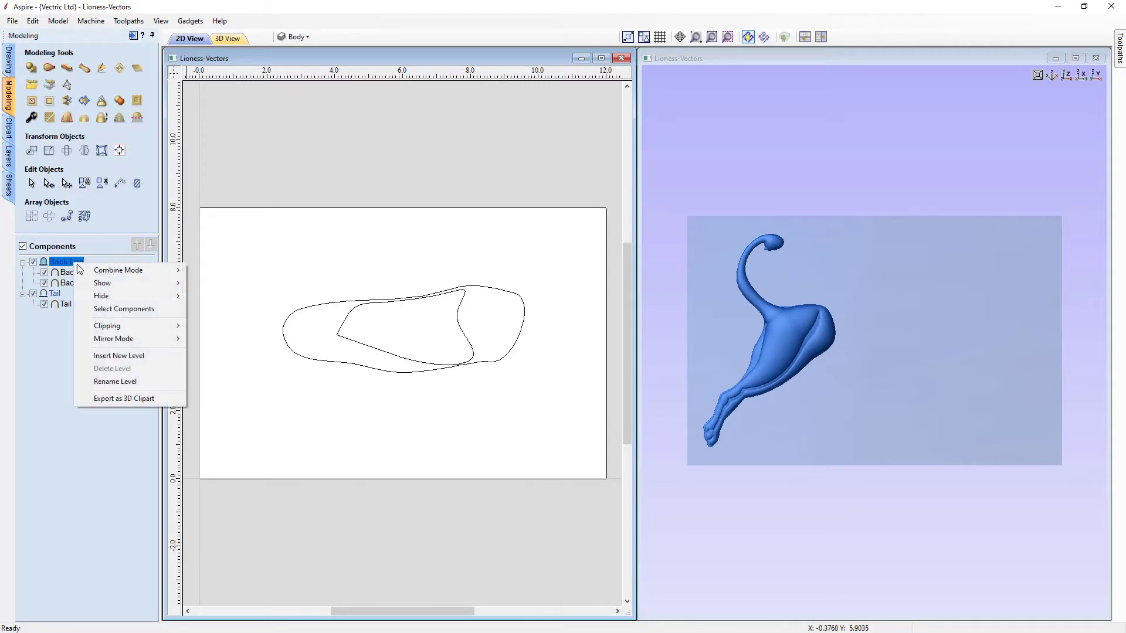
click(143, 357)
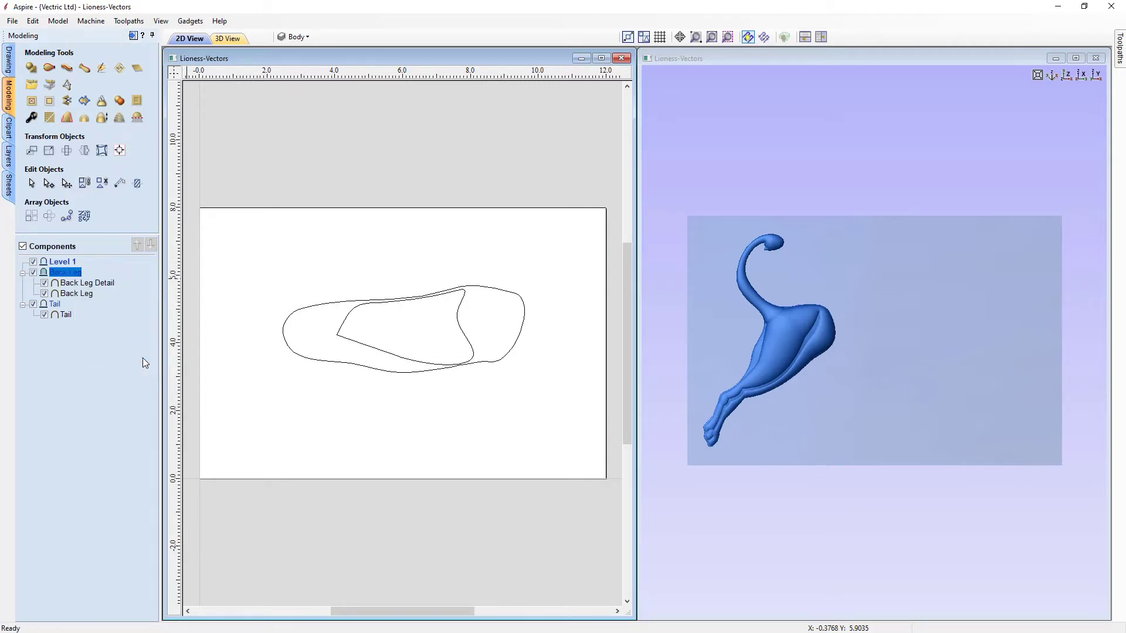
right_click(69, 264)
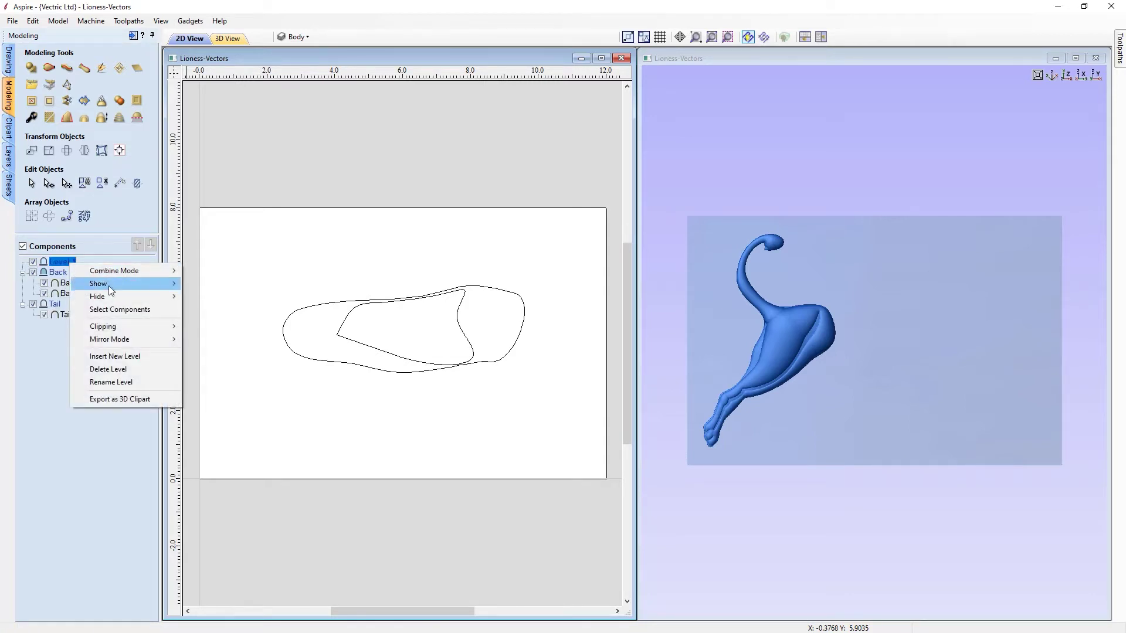
click(130, 383)
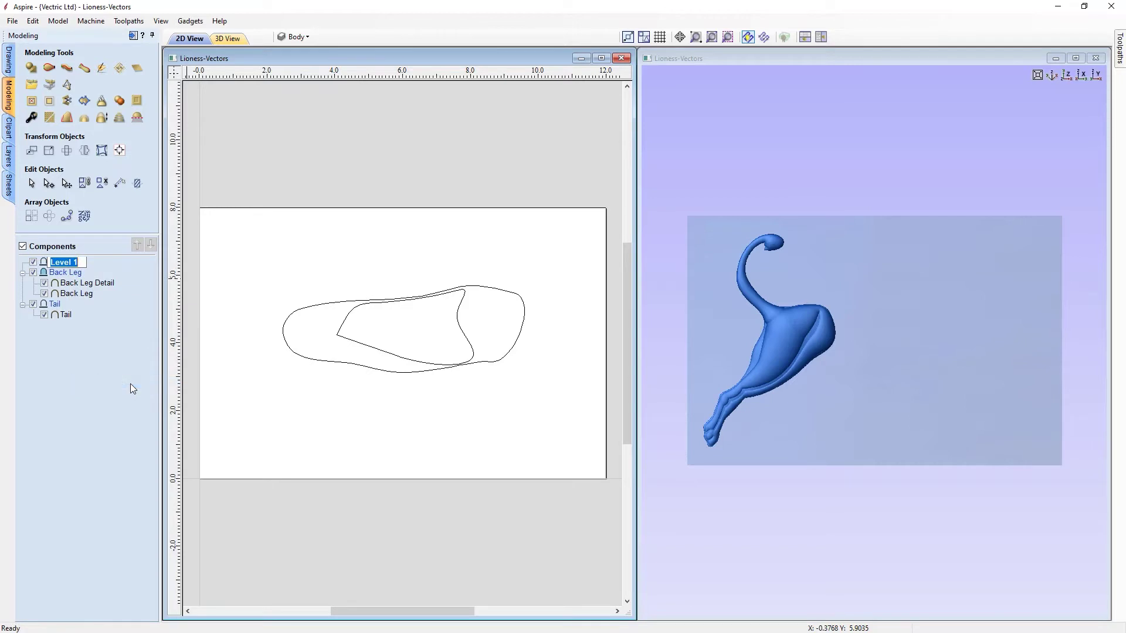
text(Body)
key(Return)
Set the Body level's combine mode to Merge
right_click(60, 262)
mouse_move(103, 269)
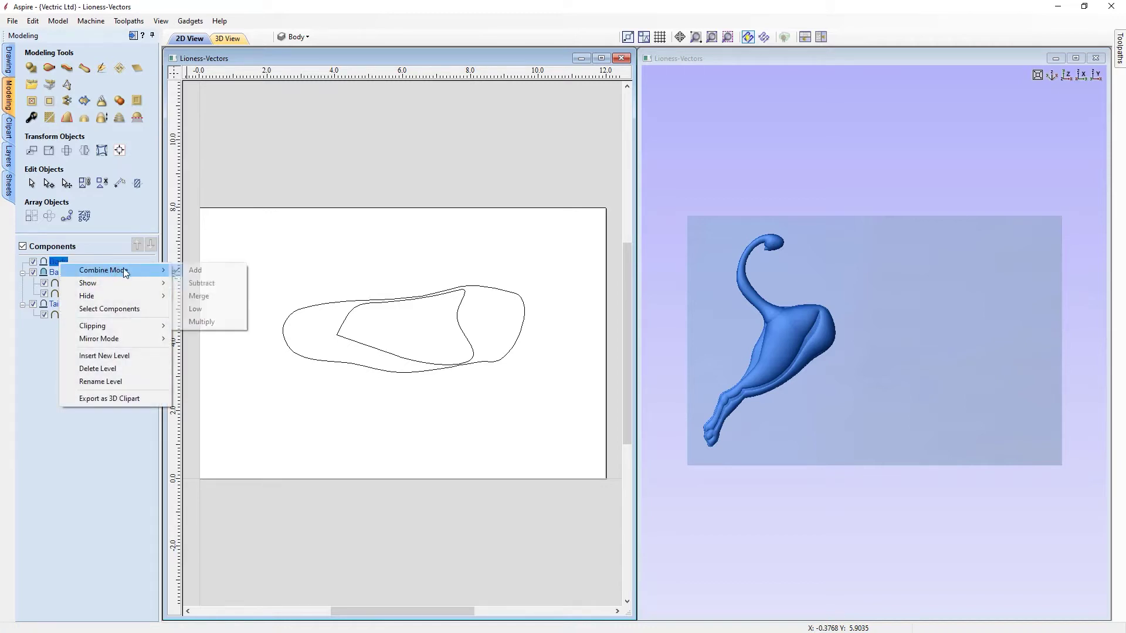
click(209, 295)
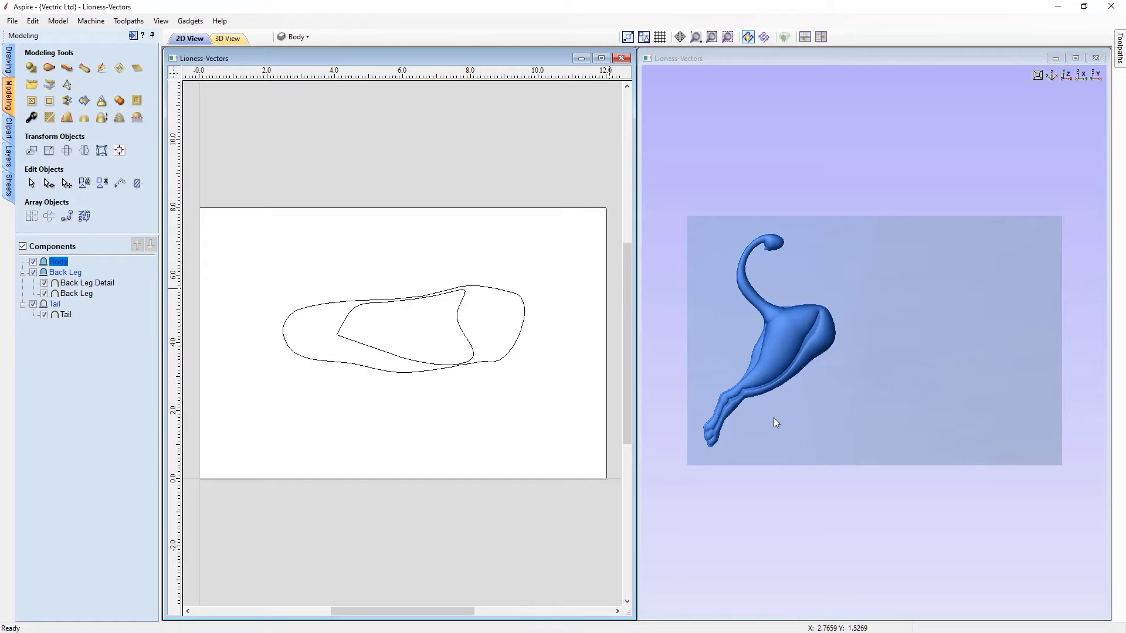
Create a round-profile shape named Body Base from the outer body outline, scaled to an exact height of 0.15 inches
click(336, 305)
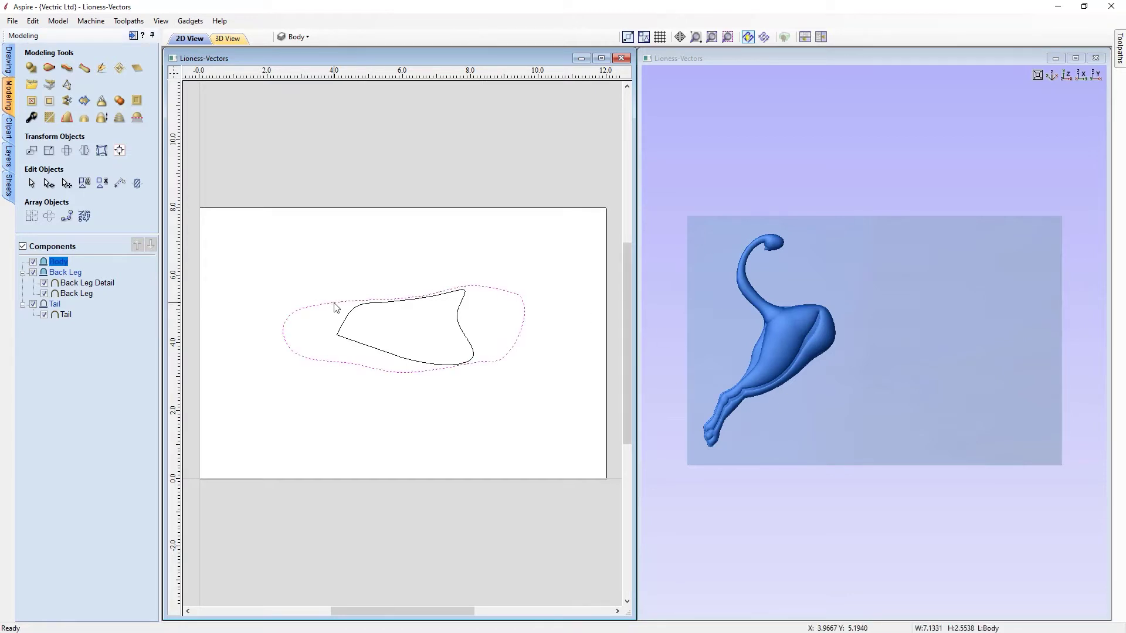
click(30, 70)
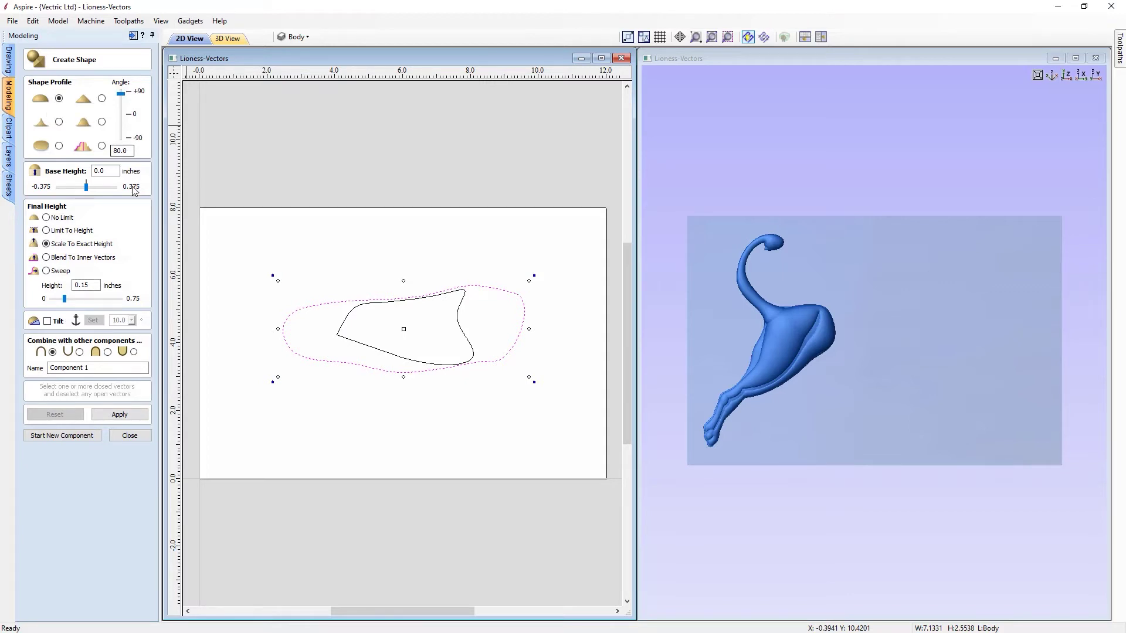
drag(88, 368, 26, 364)
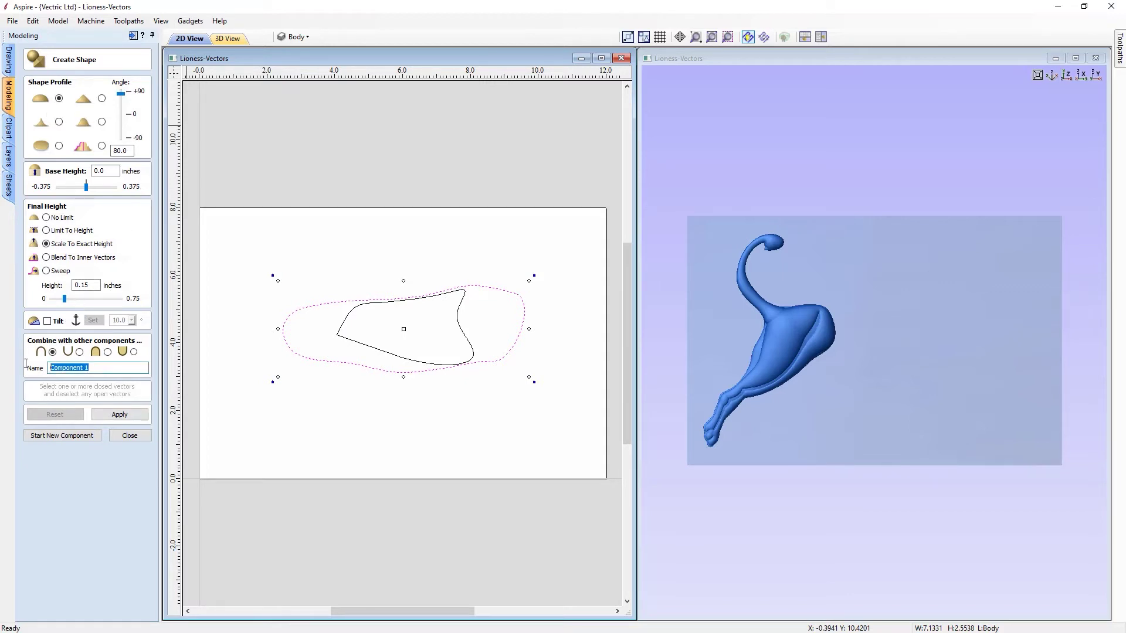
text(Body Base)
click(118, 415)
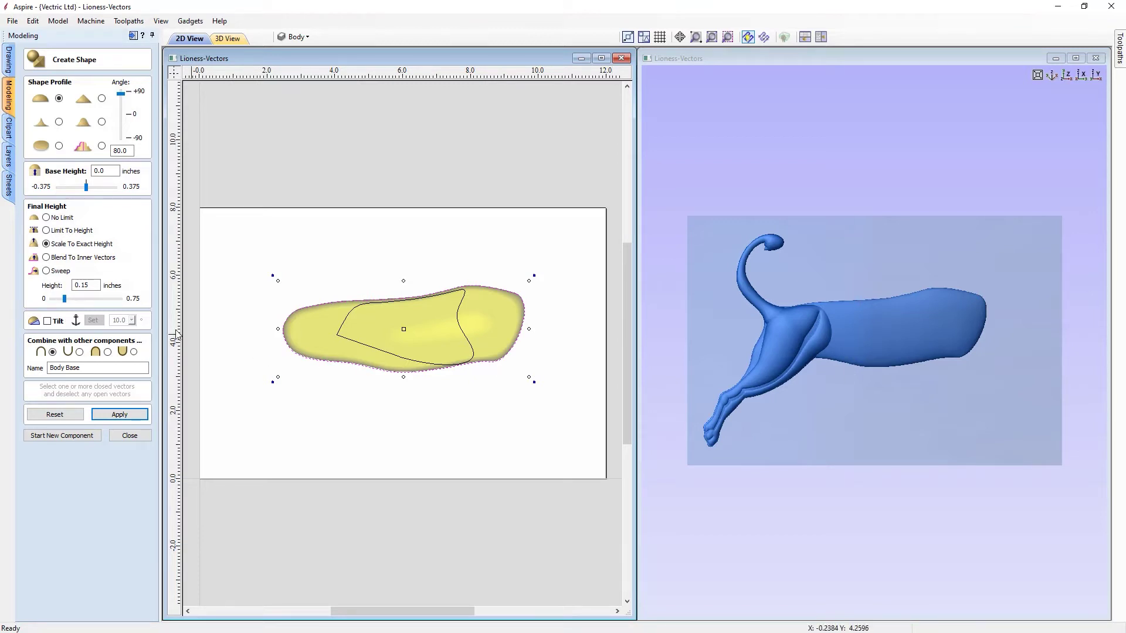
Set the Body Base shape's exact height to 0.2 inches
drag(84, 285, 87, 285)
key(BackSpace)
key(BackSpace)
text(2)
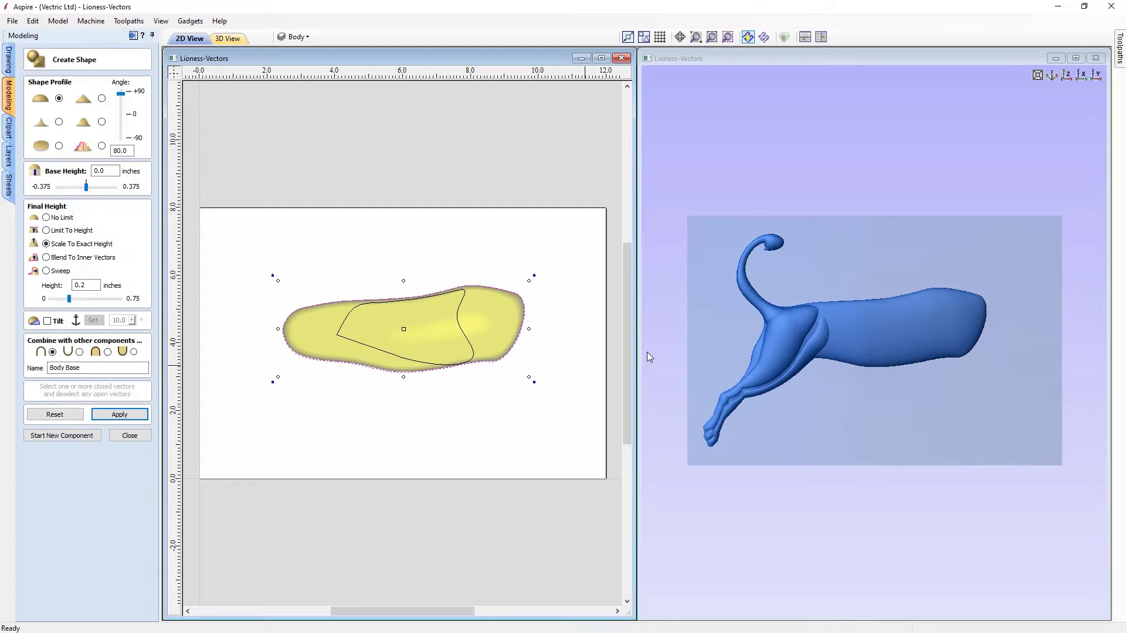
Start a new component and create a round shape from the inner body outline, scaled to an exact height of 0.15 inches
click(70, 438)
click(368, 345)
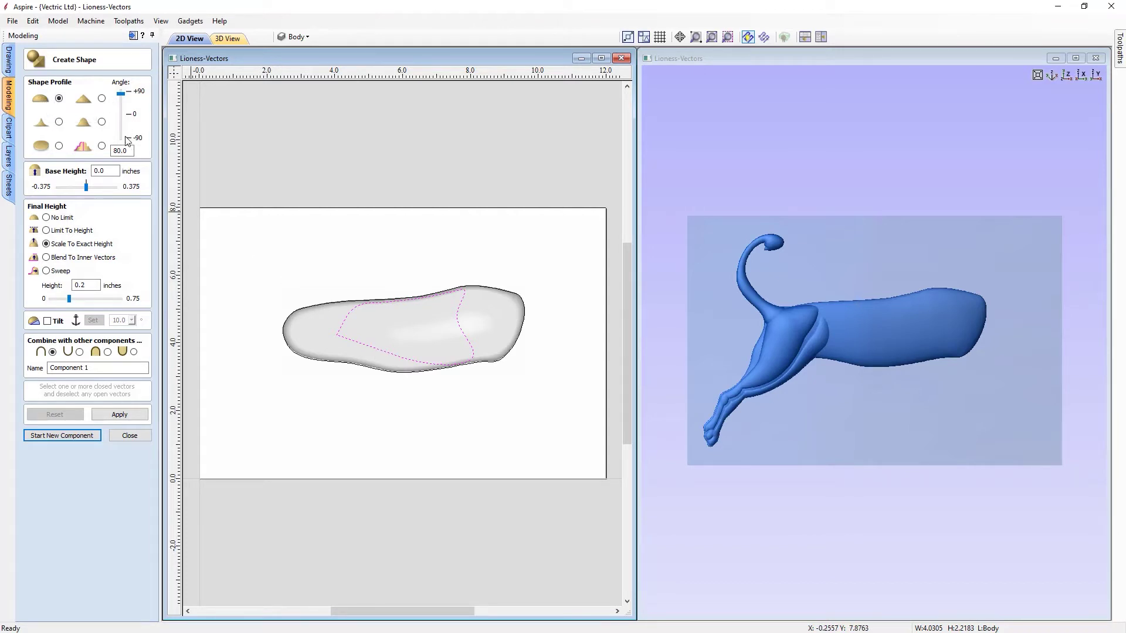
click(82, 285)
double_click(82, 285)
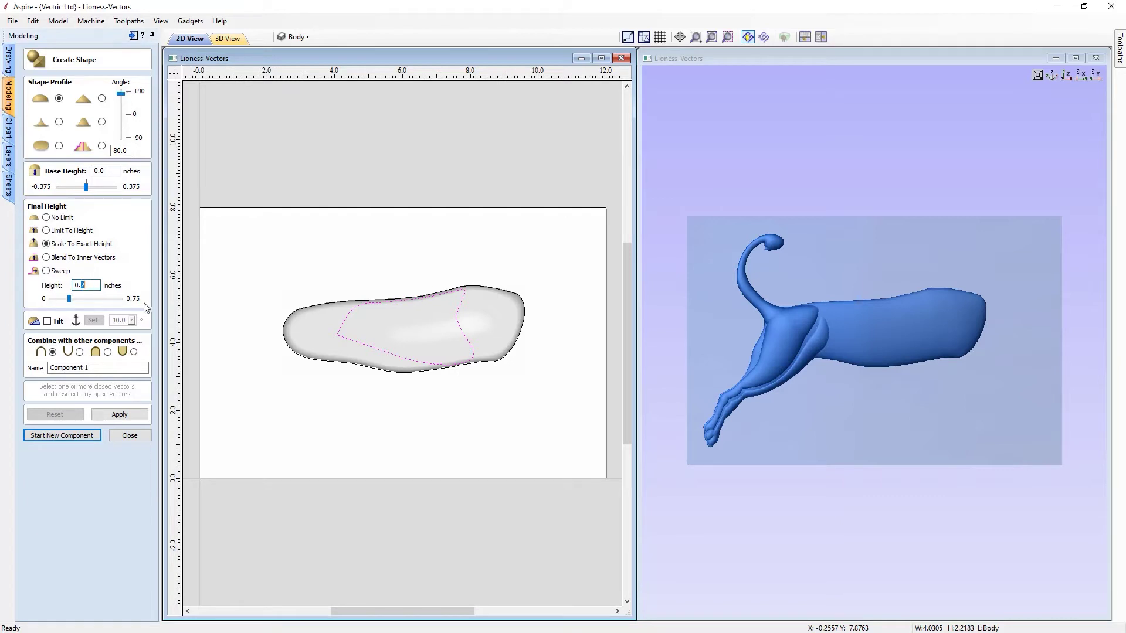
text(15)
click(118, 415)
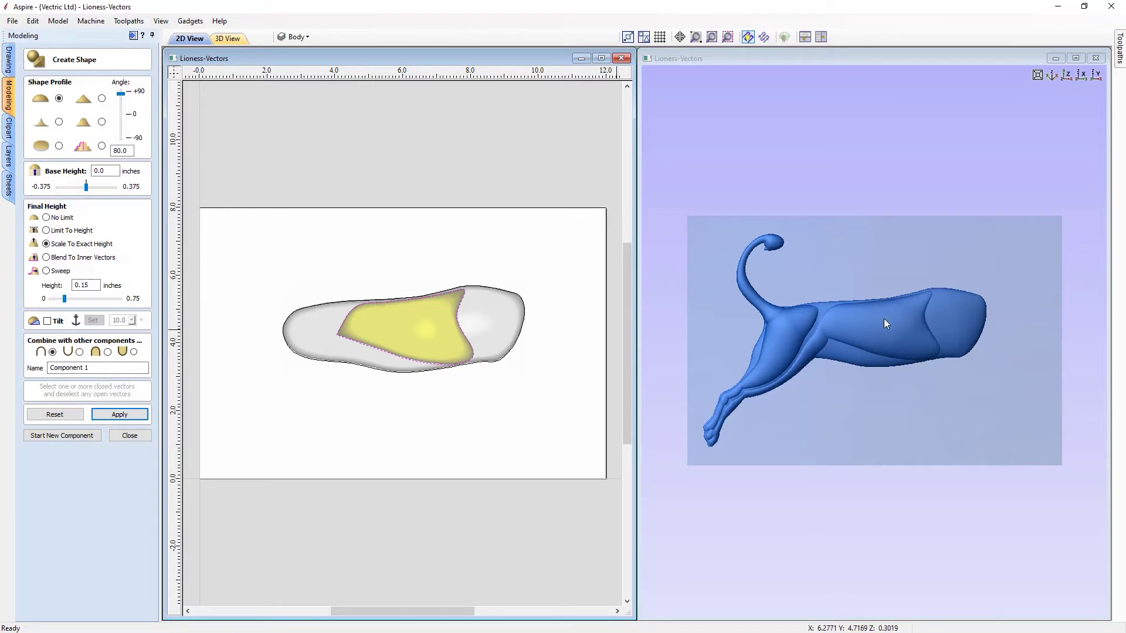
Name the inner body shape Body Detail, apply it and finish Create Shape
drag(93, 368, 39, 367)
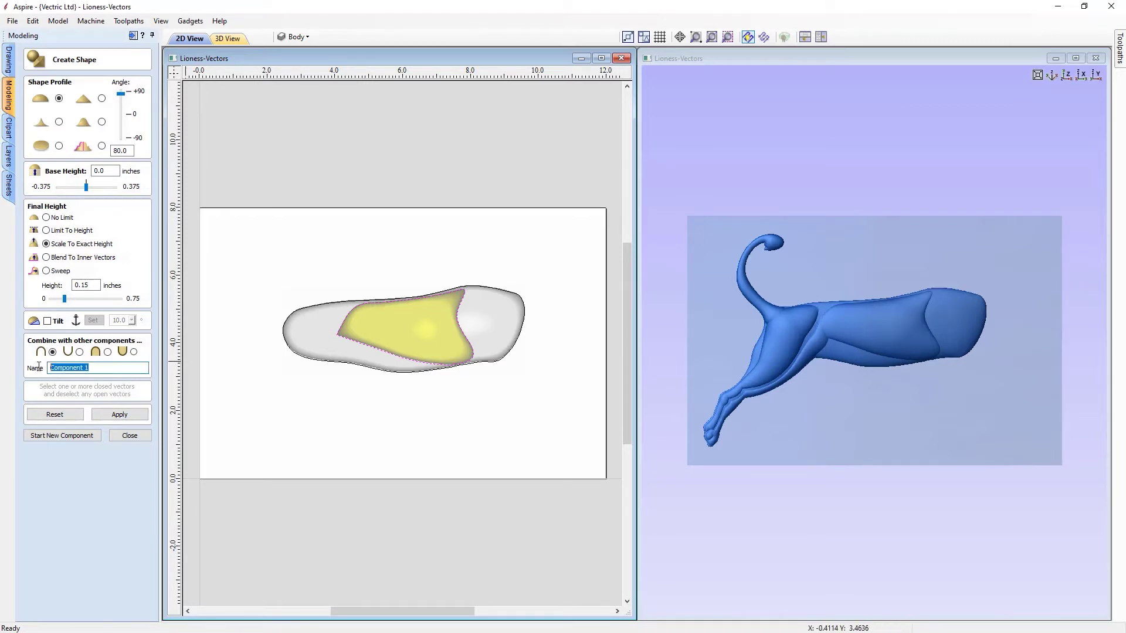
text(Body Detail)
click(125, 415)
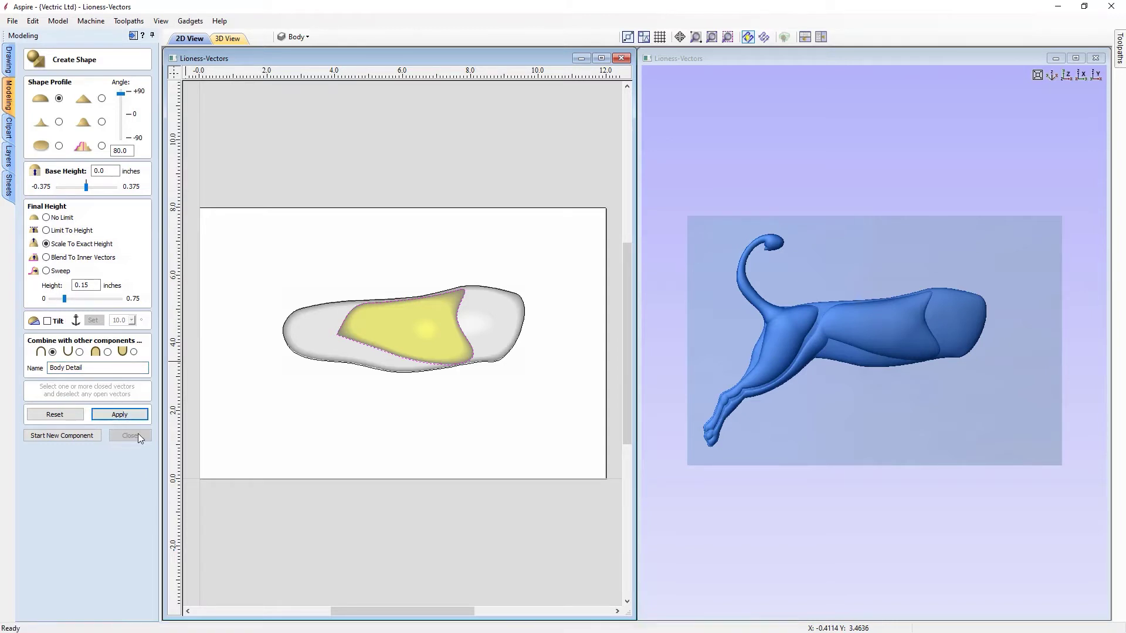
click(139, 436)
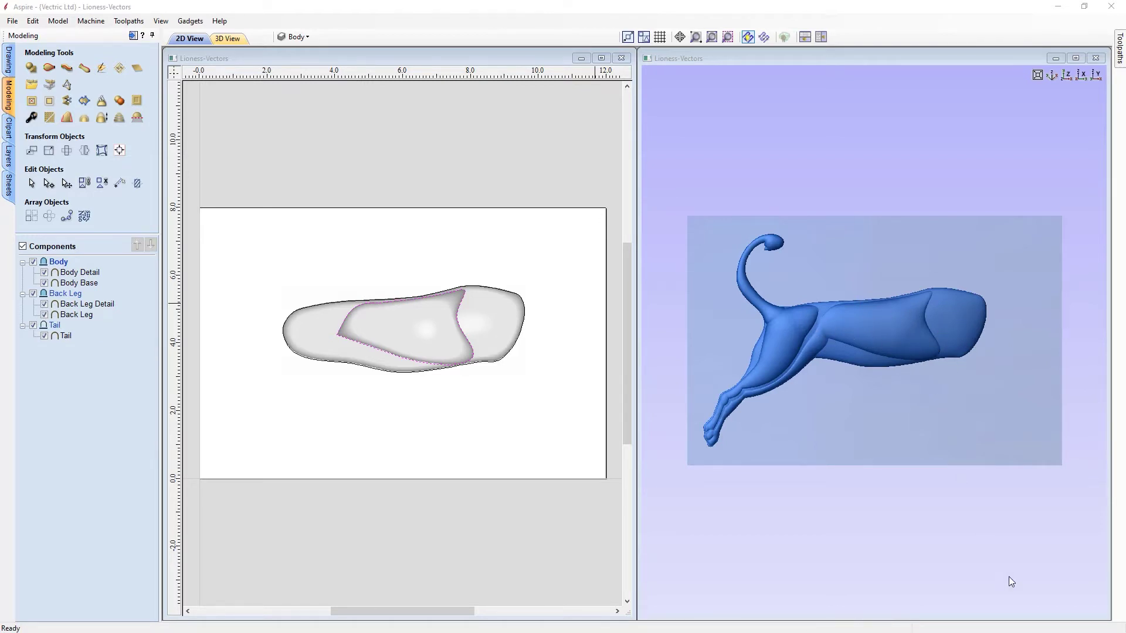
Hide the Body layer, show the Front Leg layer and make it active
click(298, 37)
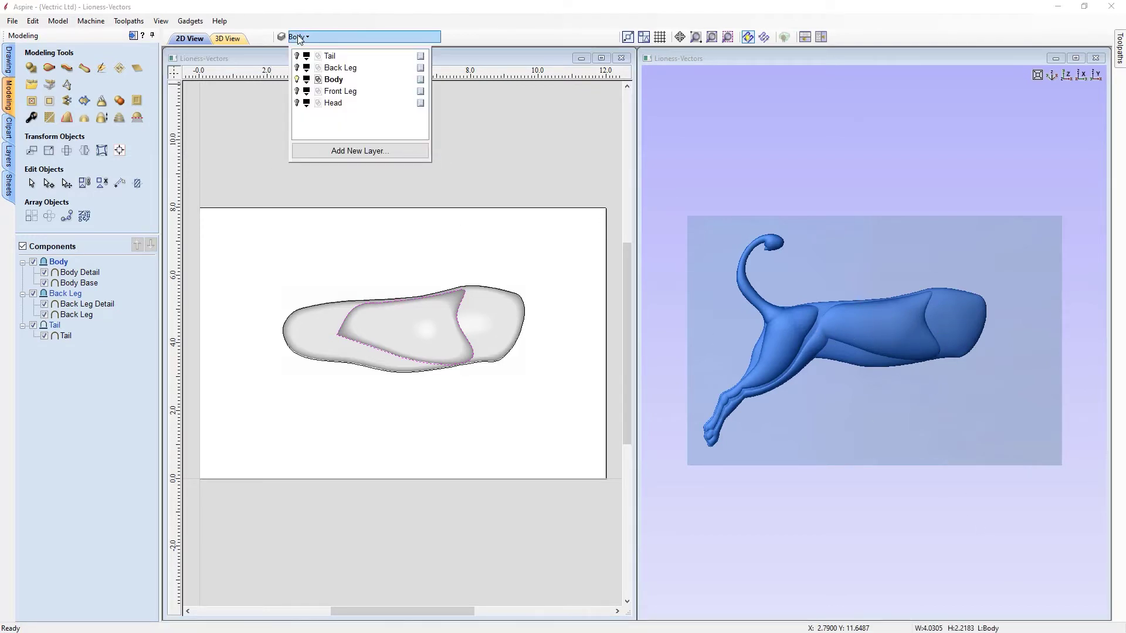
click(297, 79)
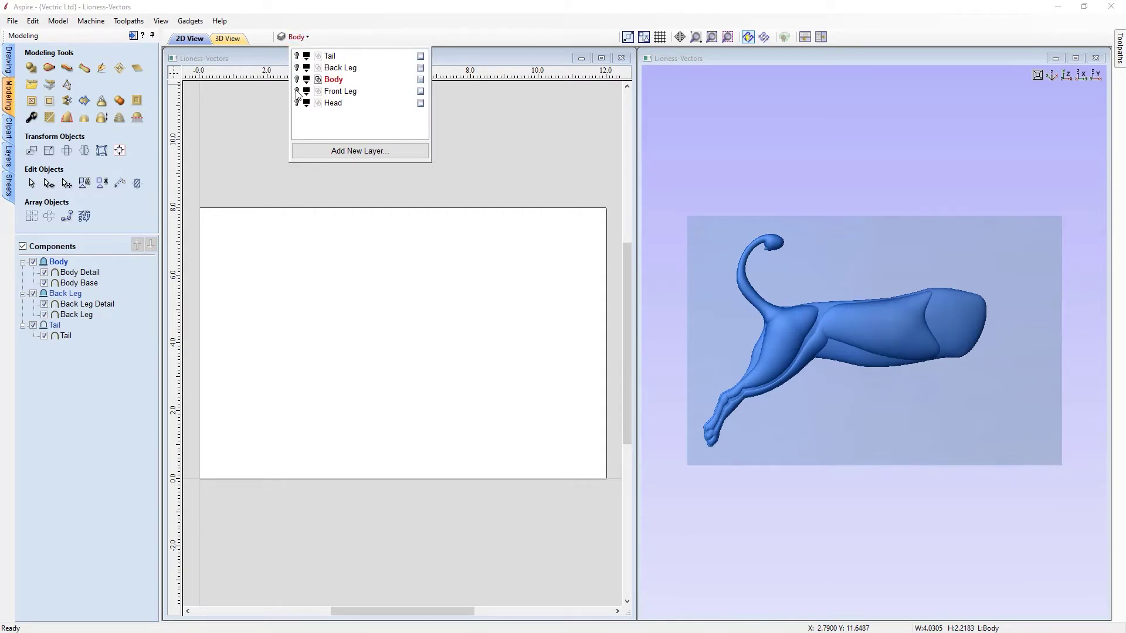
click(297, 91)
click(345, 91)
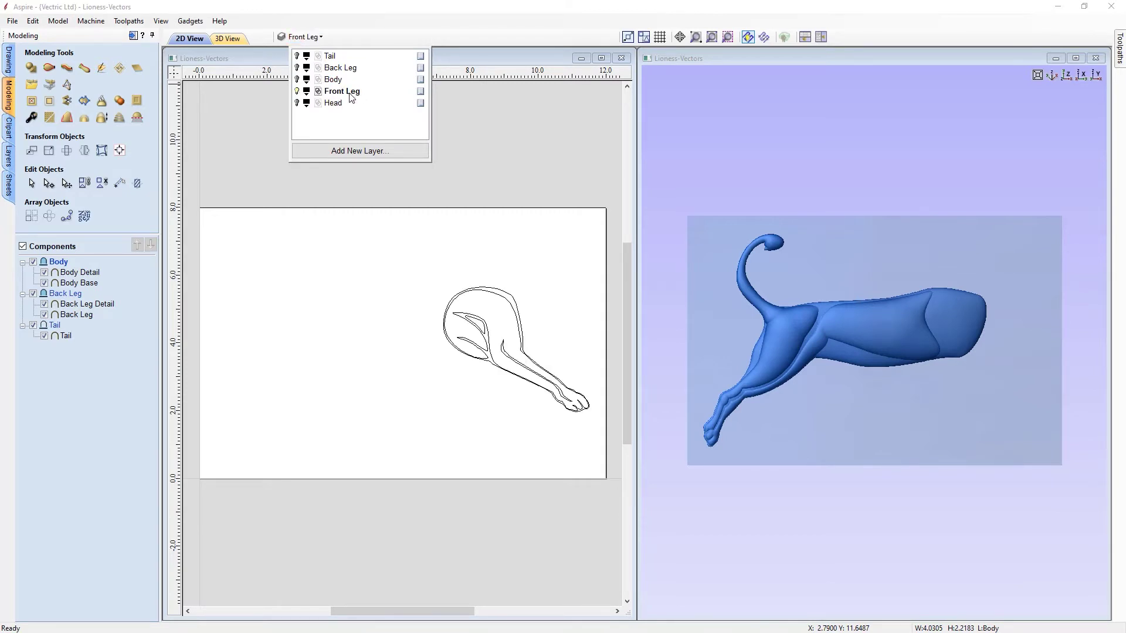
click(346, 241)
Insert a new component level above the Body level and name it Front Leg
right_click(63, 262)
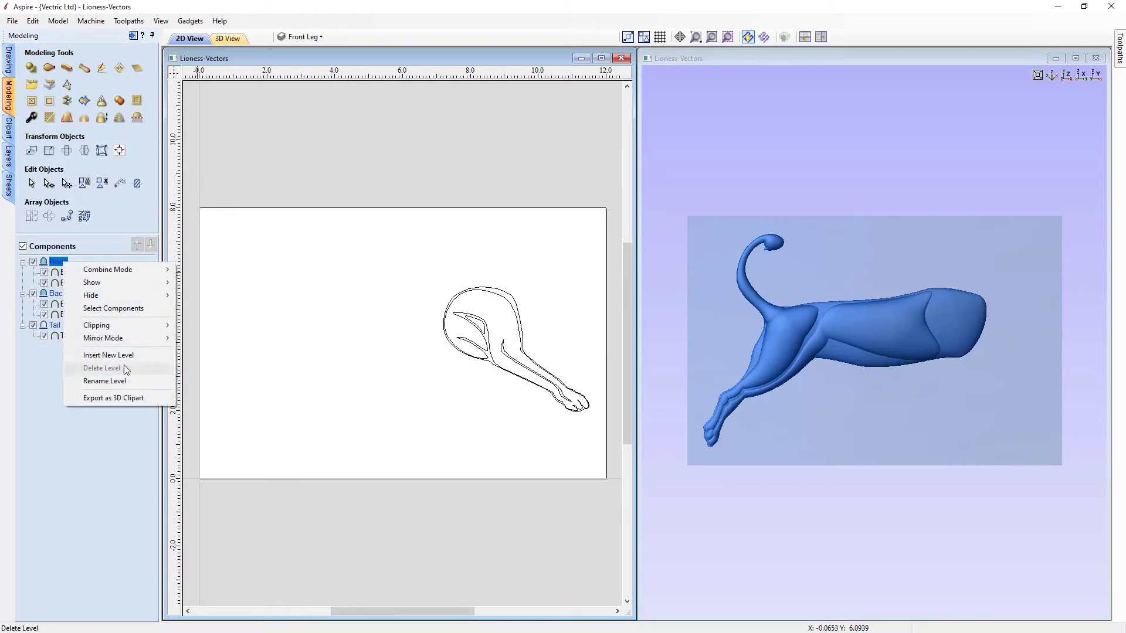
click(125, 355)
click(69, 263)
right_click(69, 264)
click(121, 382)
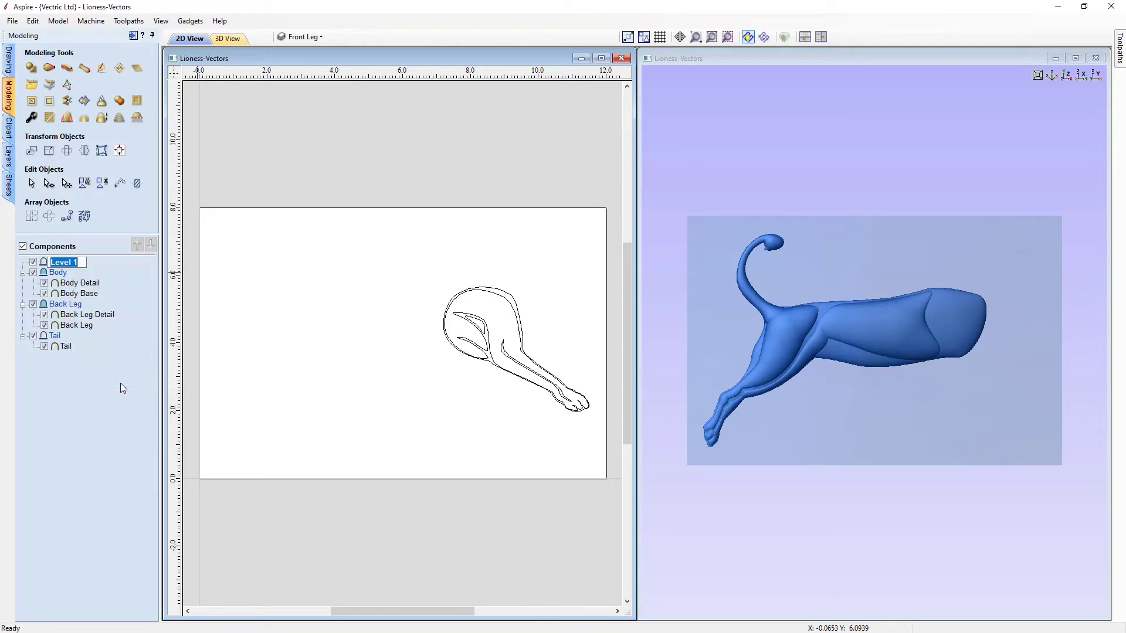
text(Front Leg)
key(Return)
Set the Front Leg level's combine mode to Merge
right_click(76, 270)
mouse_move(133, 269)
click(216, 297)
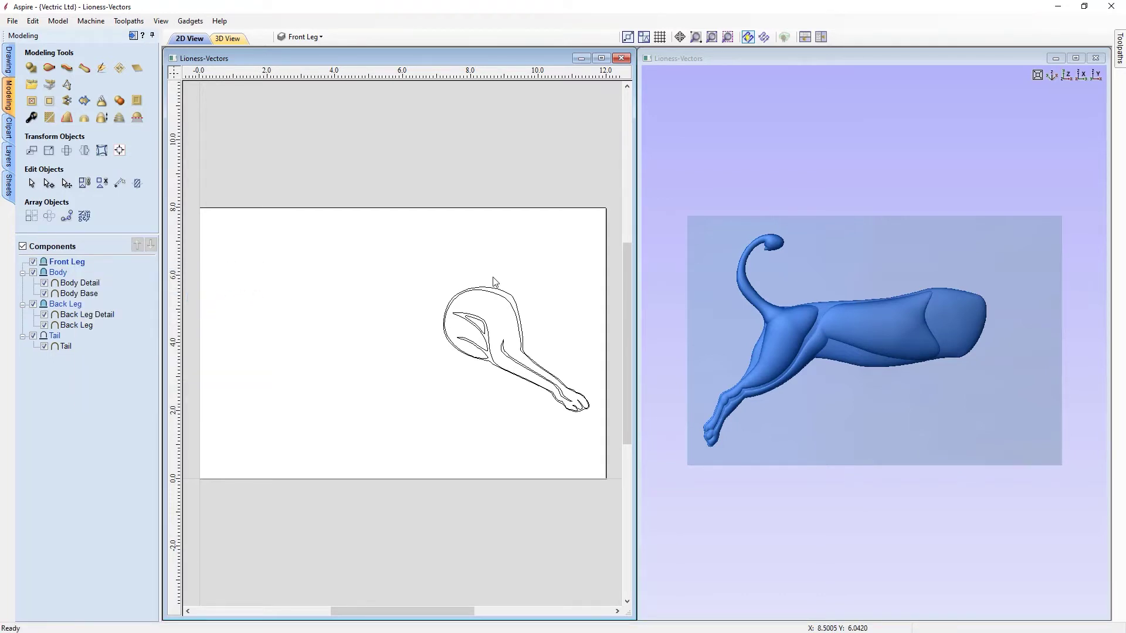
Create a round shape from the outer front leg outline, scaled to an exact height of 0.15 inches
click(509, 313)
click(31, 67)
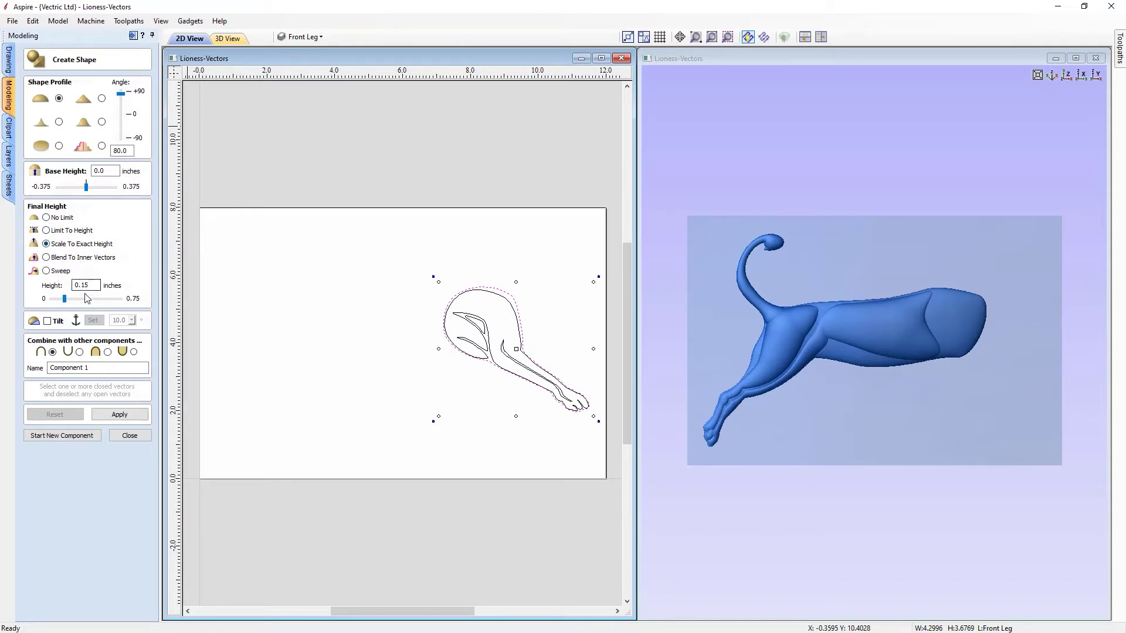
click(120, 415)
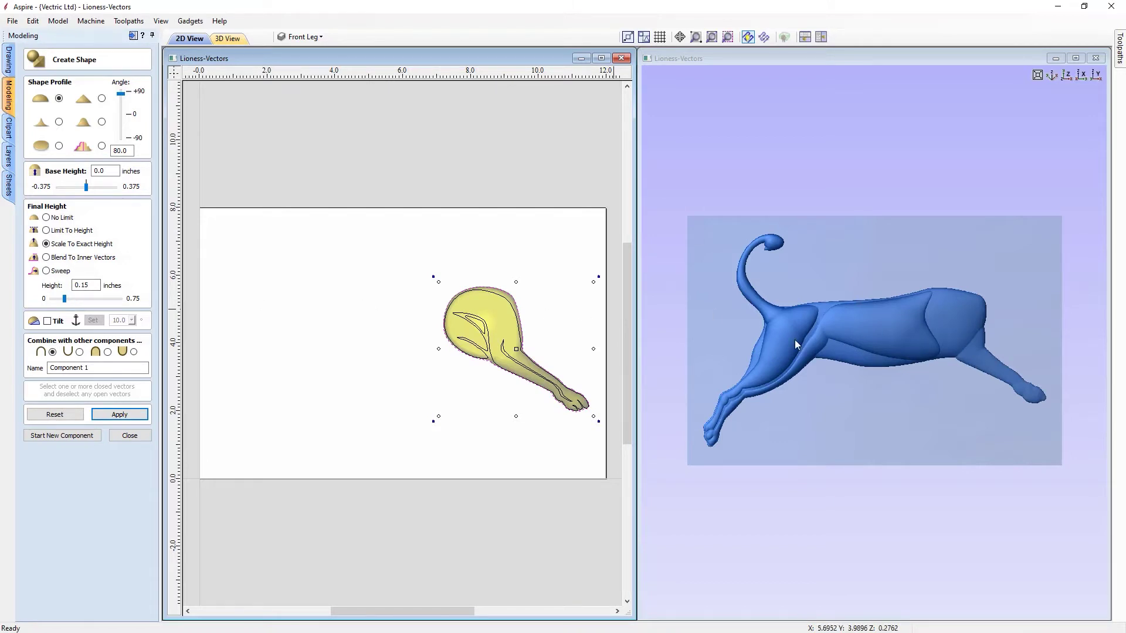
Set the front leg outline shape's height to 0.2 inches, name it Front Leg Base and apply it
drag(80, 286, 96, 285)
text(2)
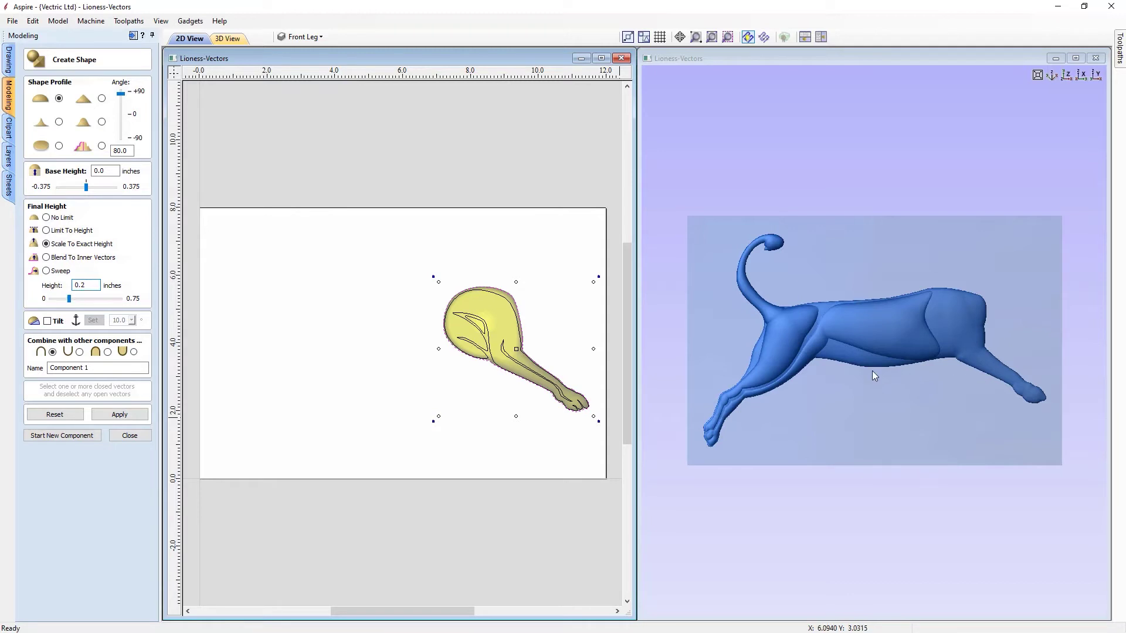
drag(89, 368, 21, 361)
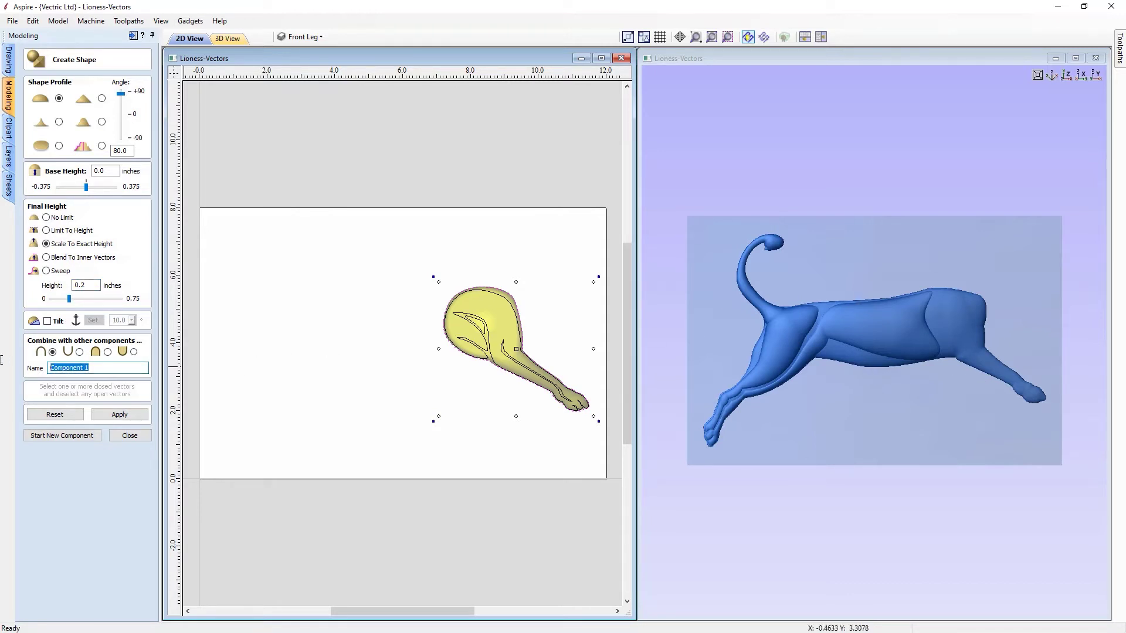
text(Front Leg Base)
click(119, 415)
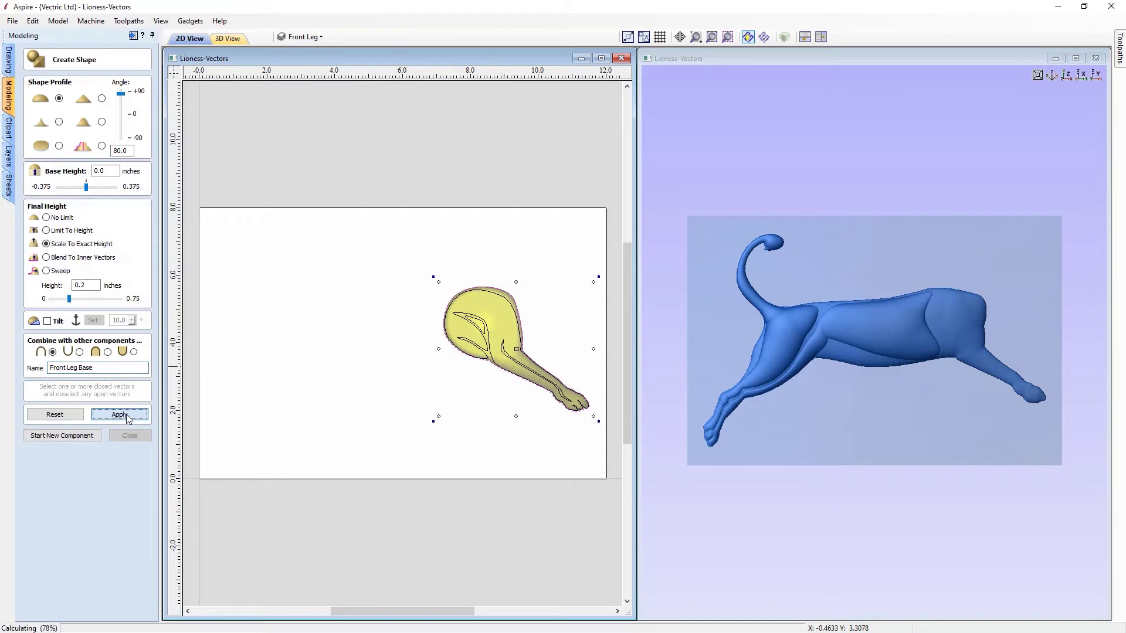
Start a new component and create a shape from the grouped front leg detail vectors at an exact height of 0.15 inches
click(85, 437)
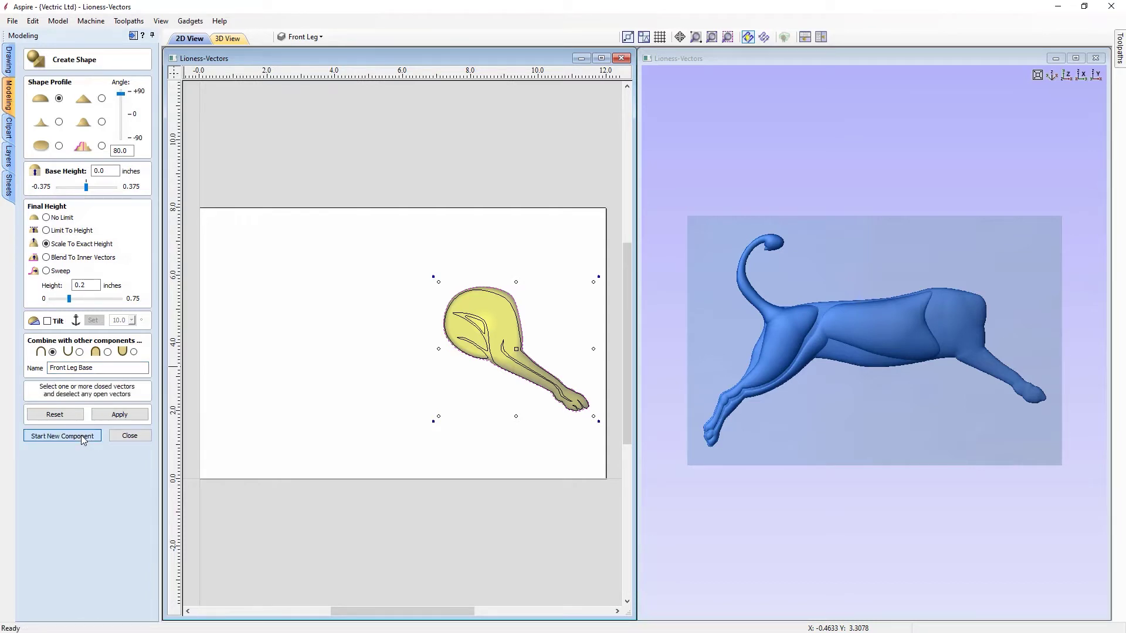
click(482, 327)
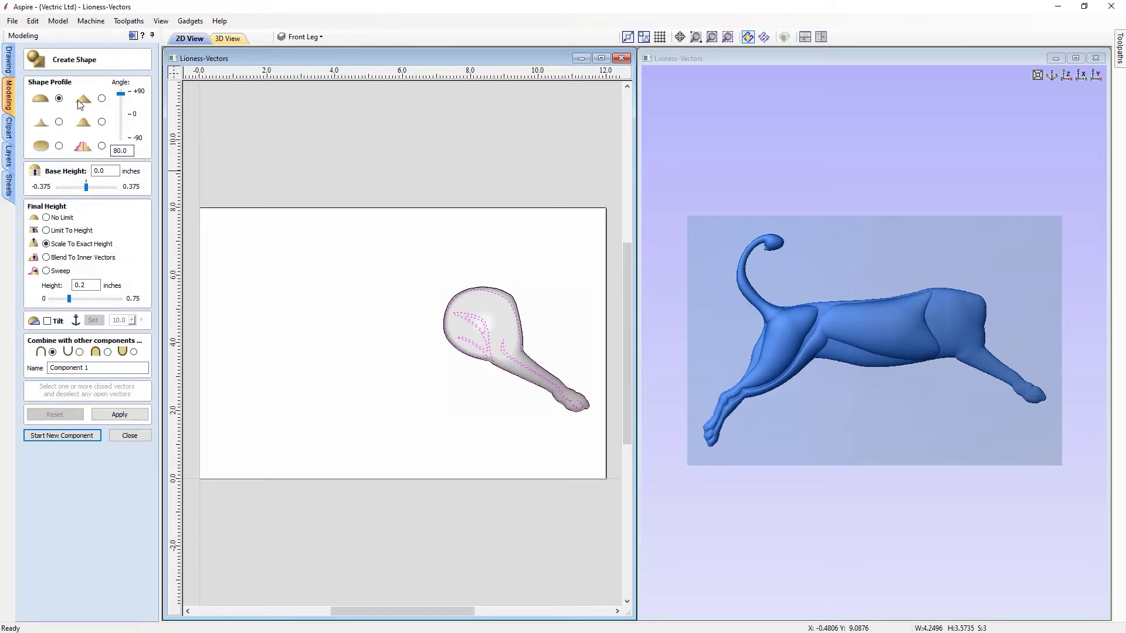
double_click(85, 286)
text(15)
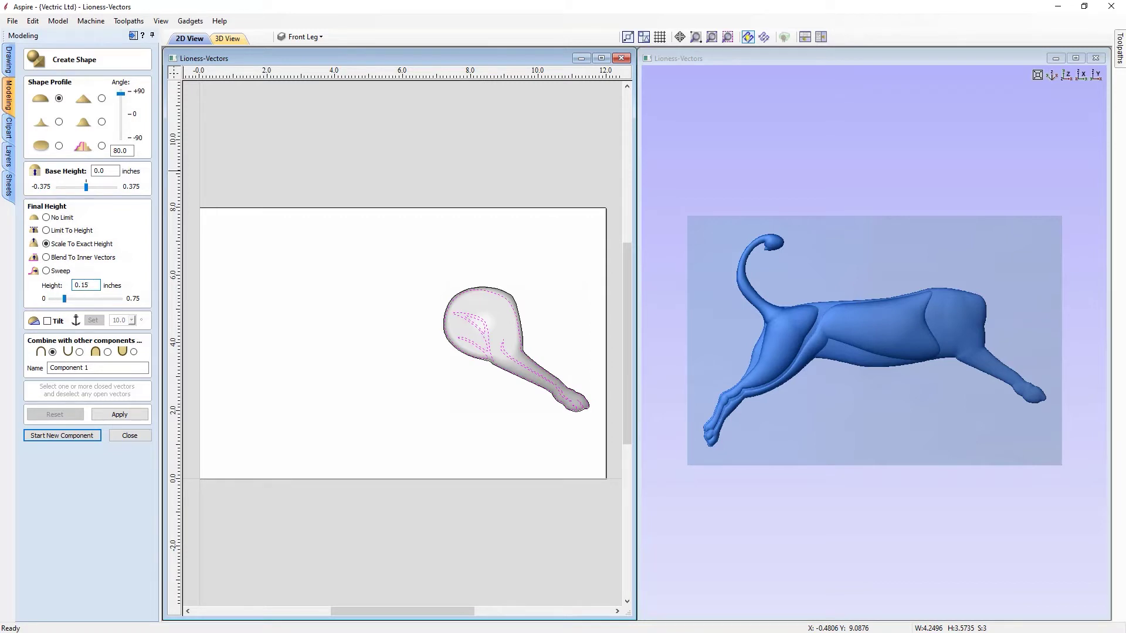
click(119, 414)
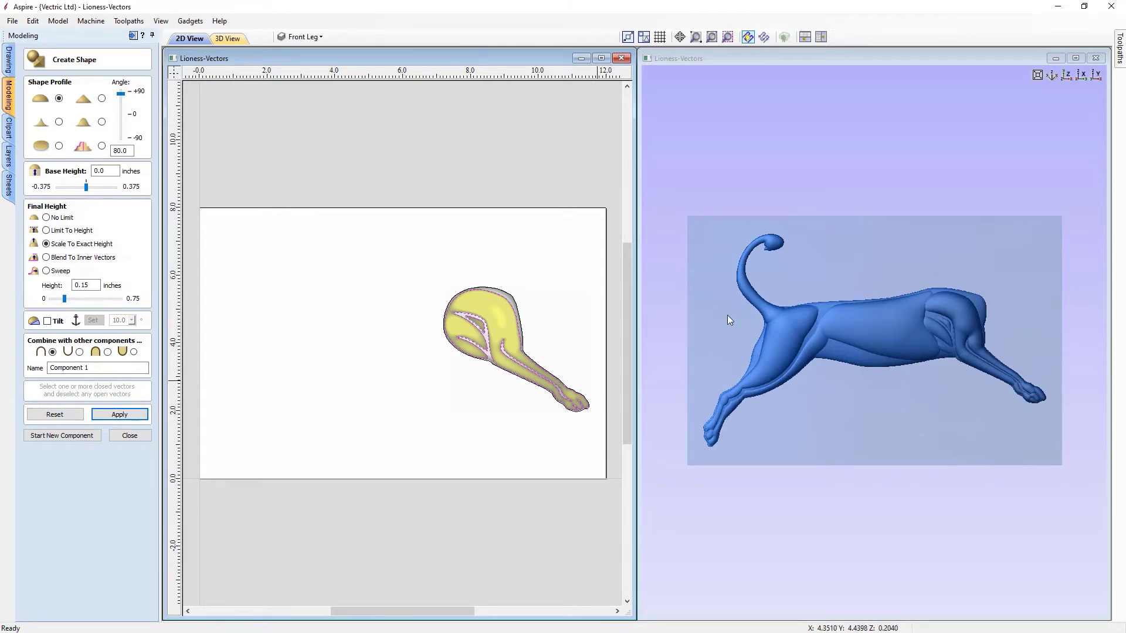
Set the front leg detail shape's height to 0.11 inches, name it Front Leg Detail and finish Create Shape
double_click(84, 286)
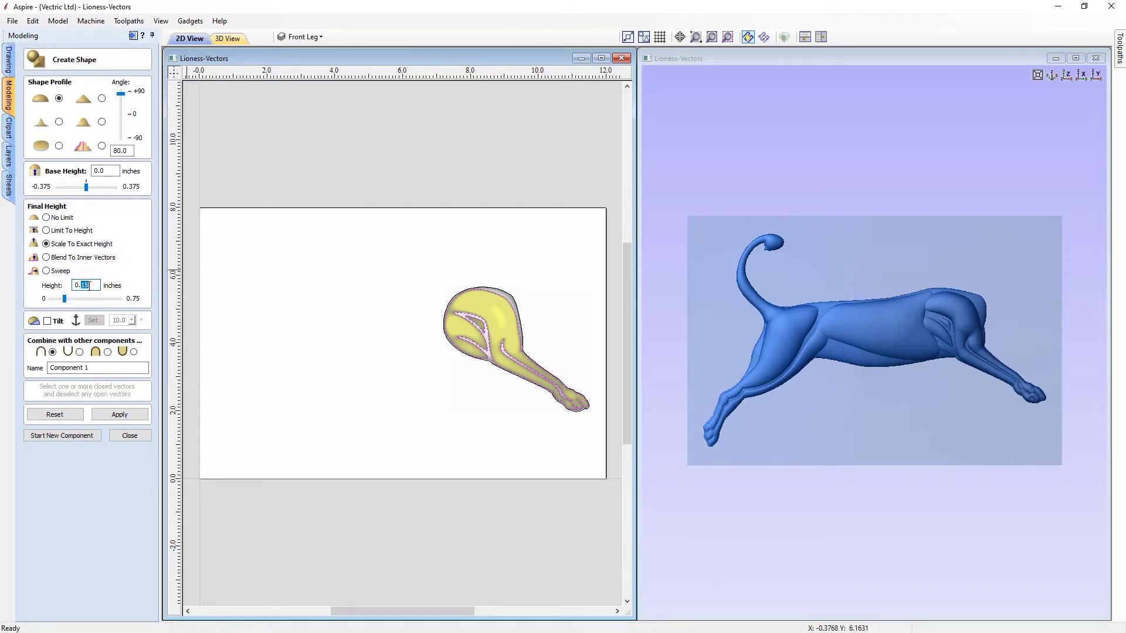
text(1)
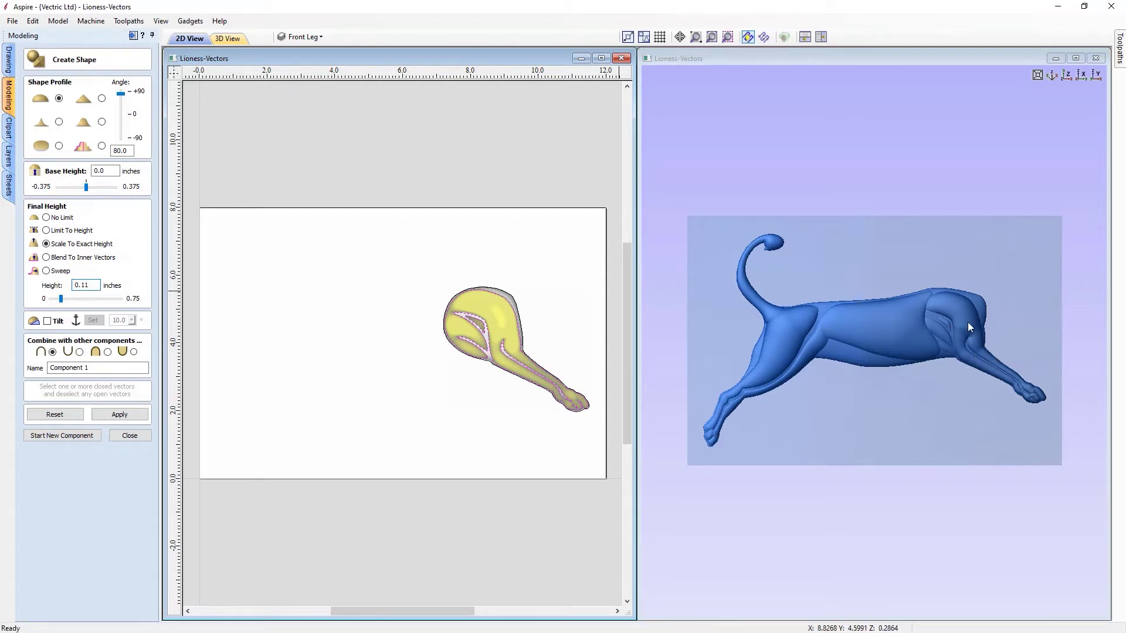
drag(88, 368, 24, 361)
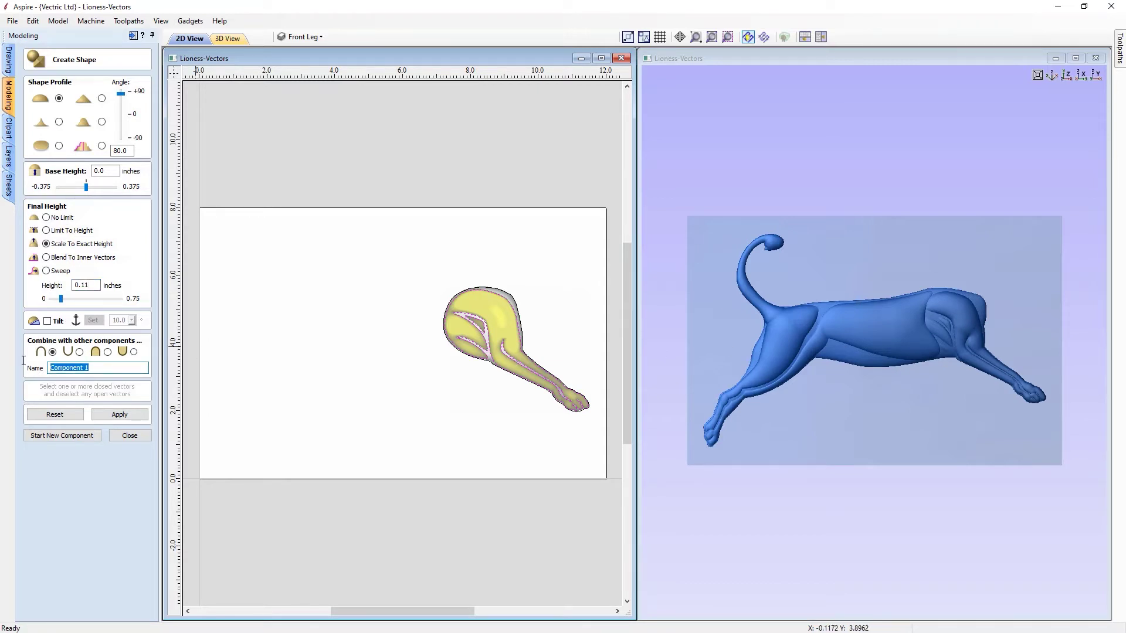
text(F)
text(t Leg Detail)
click(143, 418)
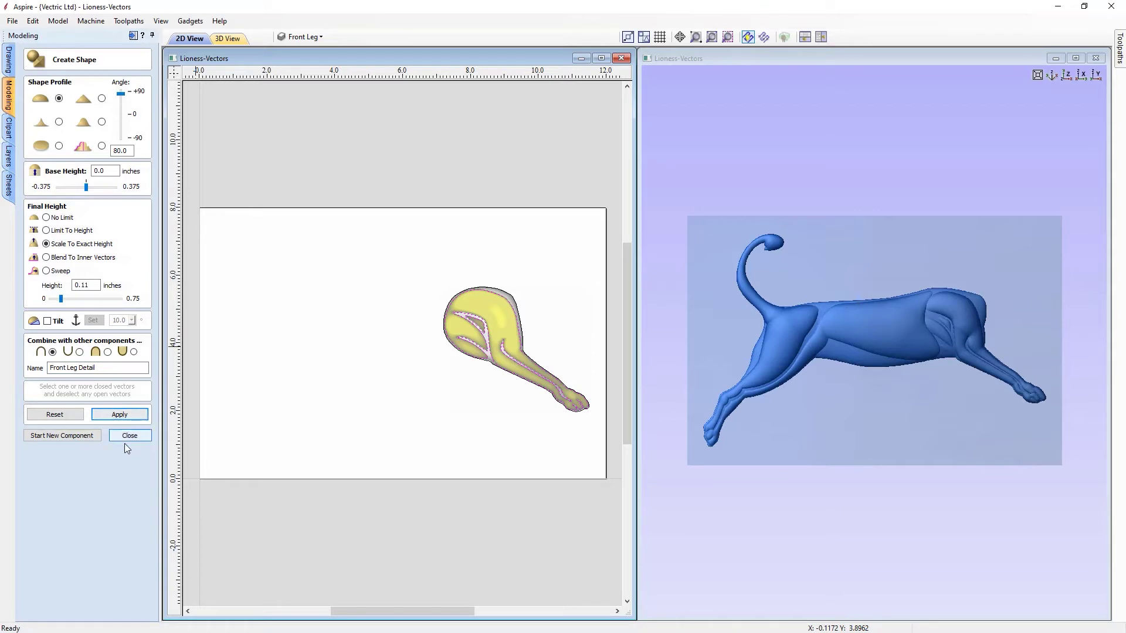
click(131, 437)
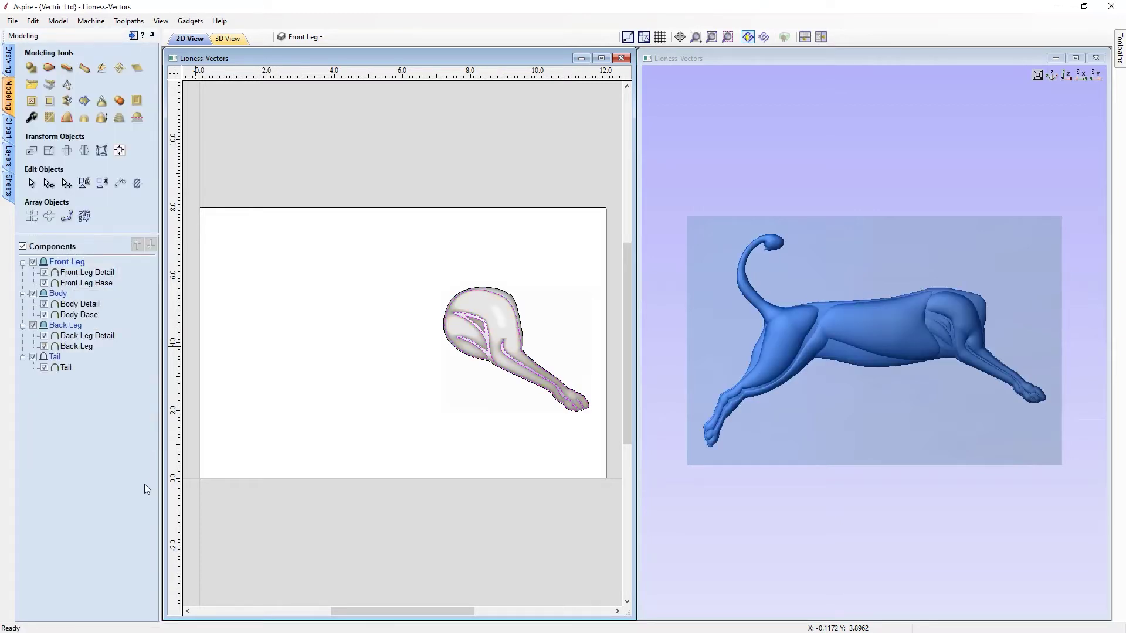
Hide the Front Leg layer, show the Head layer and make it active
click(303, 37)
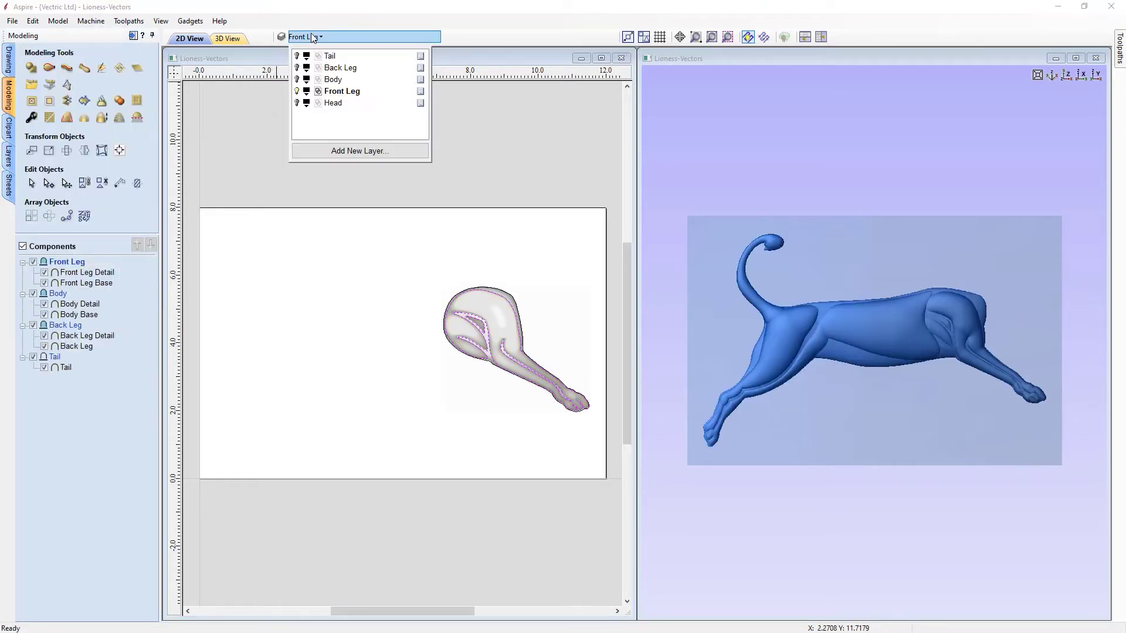
click(297, 92)
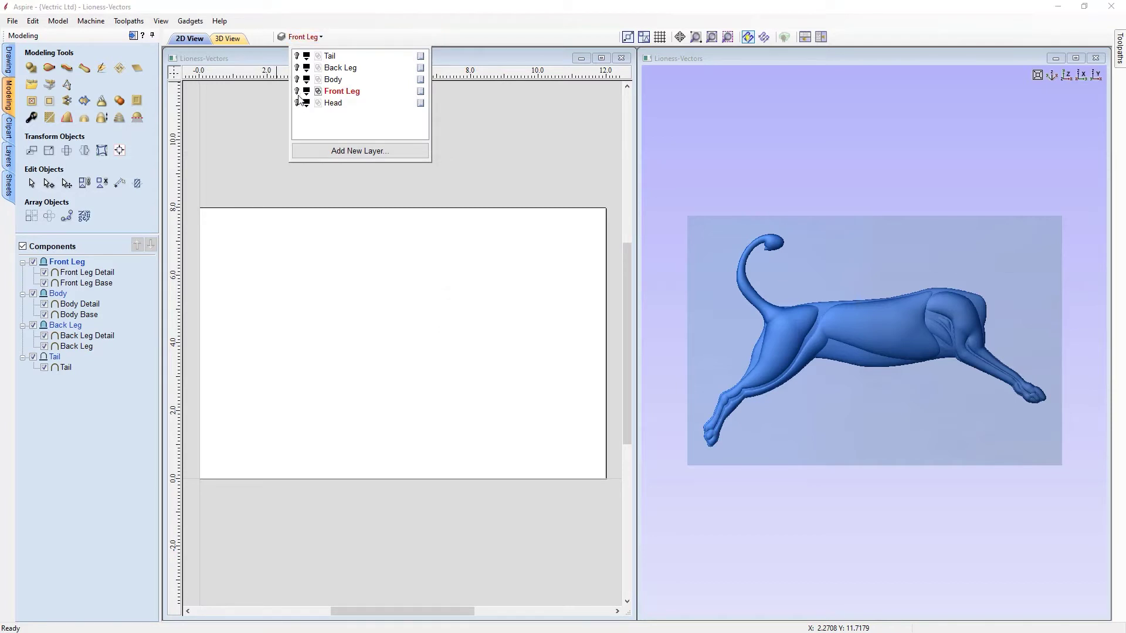
click(298, 103)
click(334, 103)
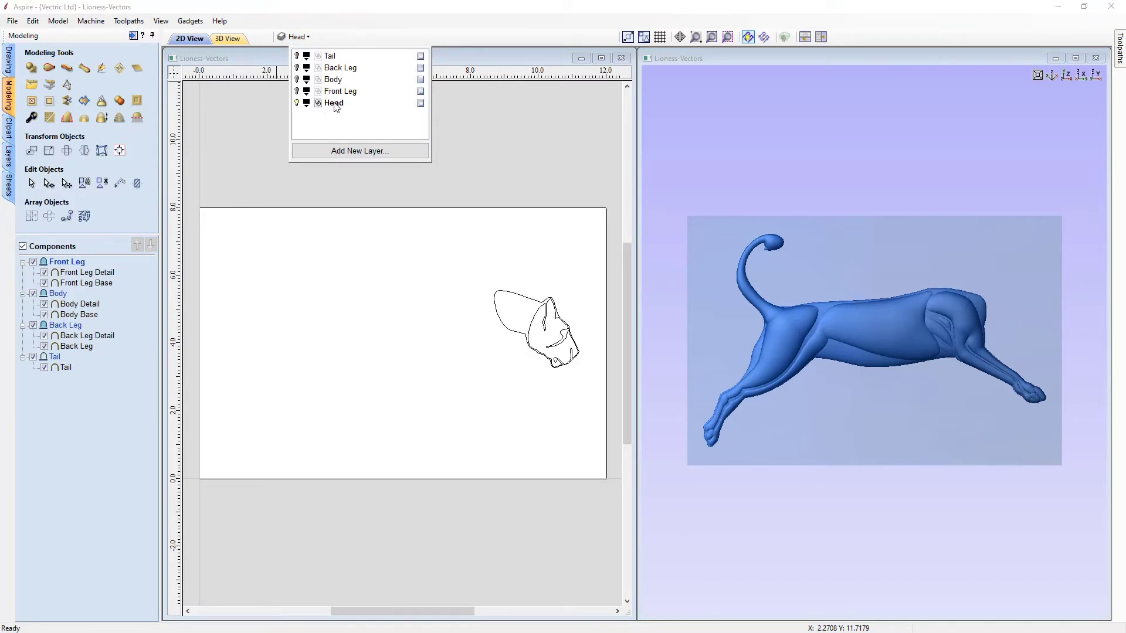
click(329, 192)
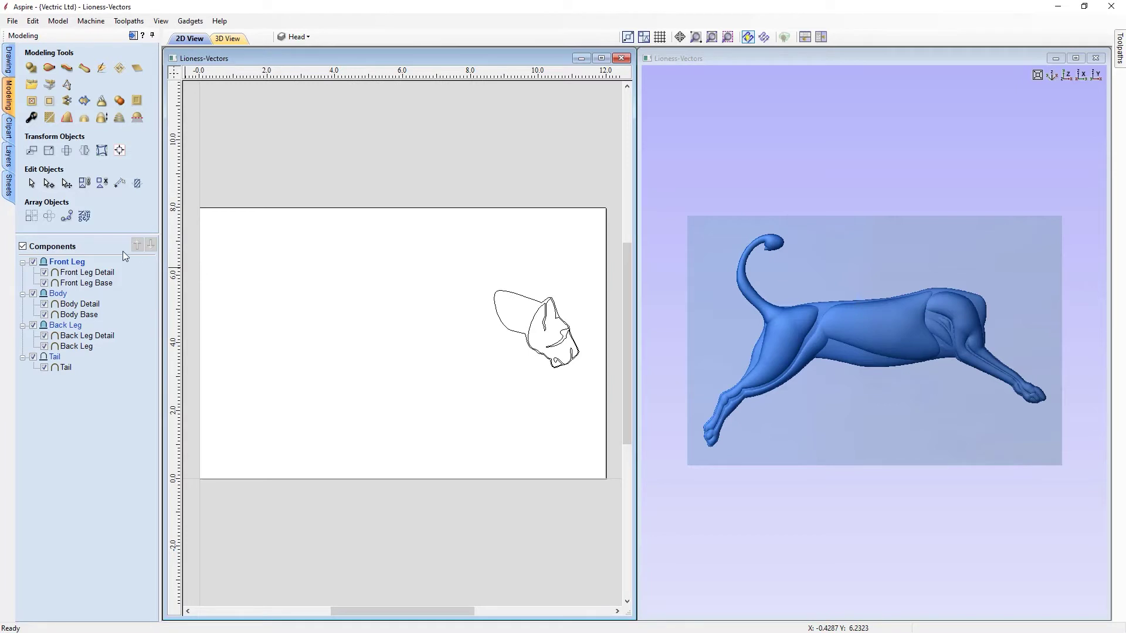
Insert a new level above Front Leg, name it Head and set its combine mode to Merge
right_click(74, 264)
click(117, 356)
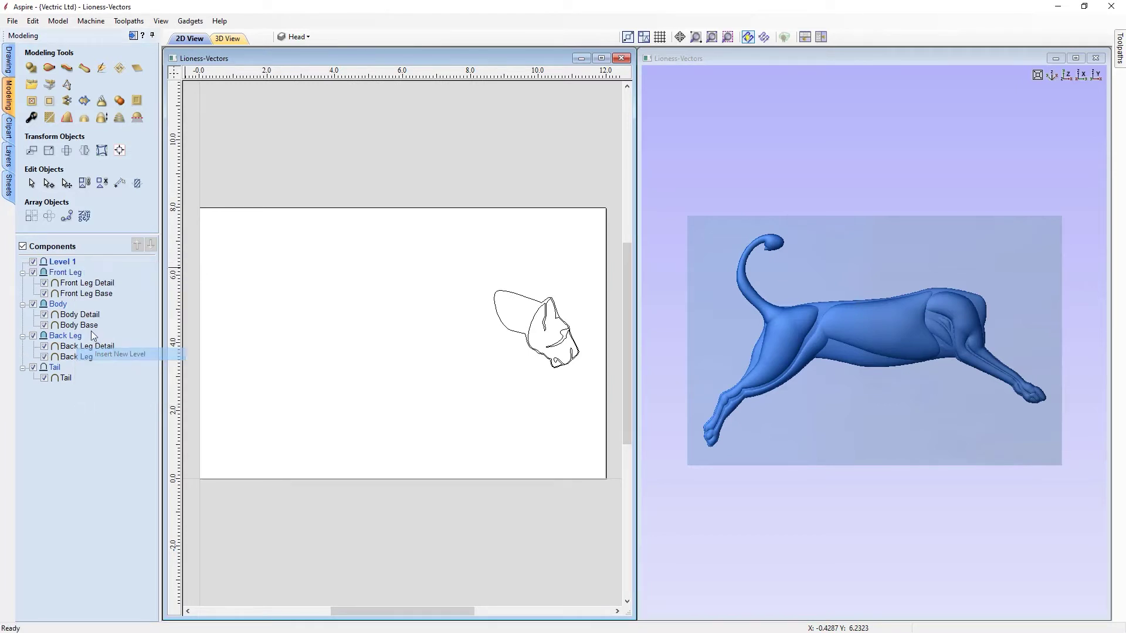
right_click(65, 266)
click(122, 387)
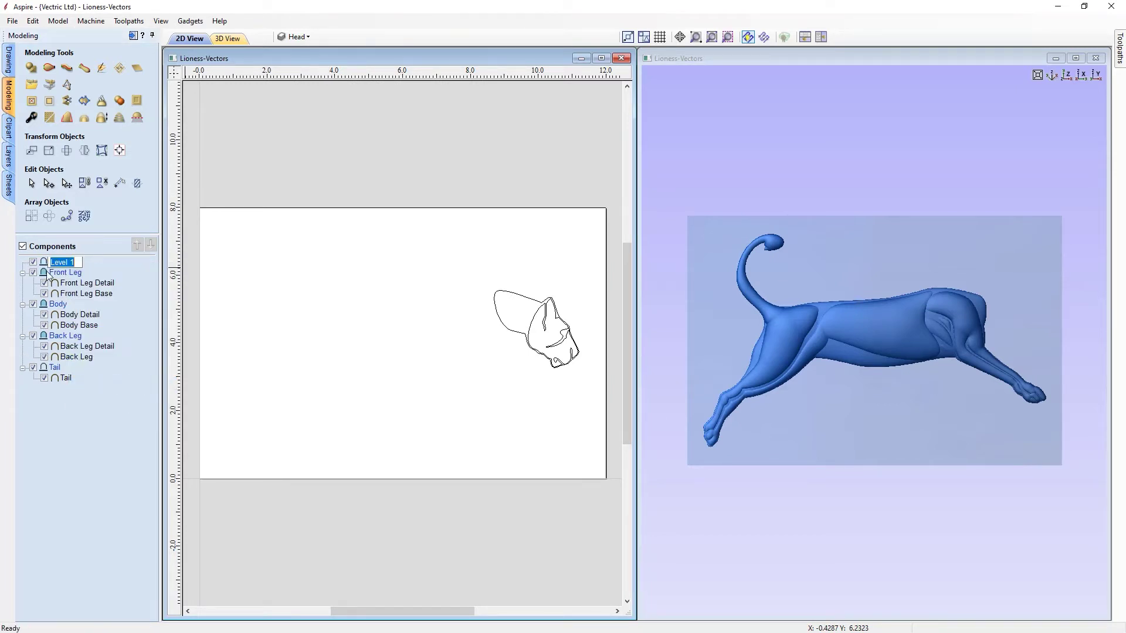
text(Head)
key(Return)
right_click(70, 263)
mouse_move(101, 266)
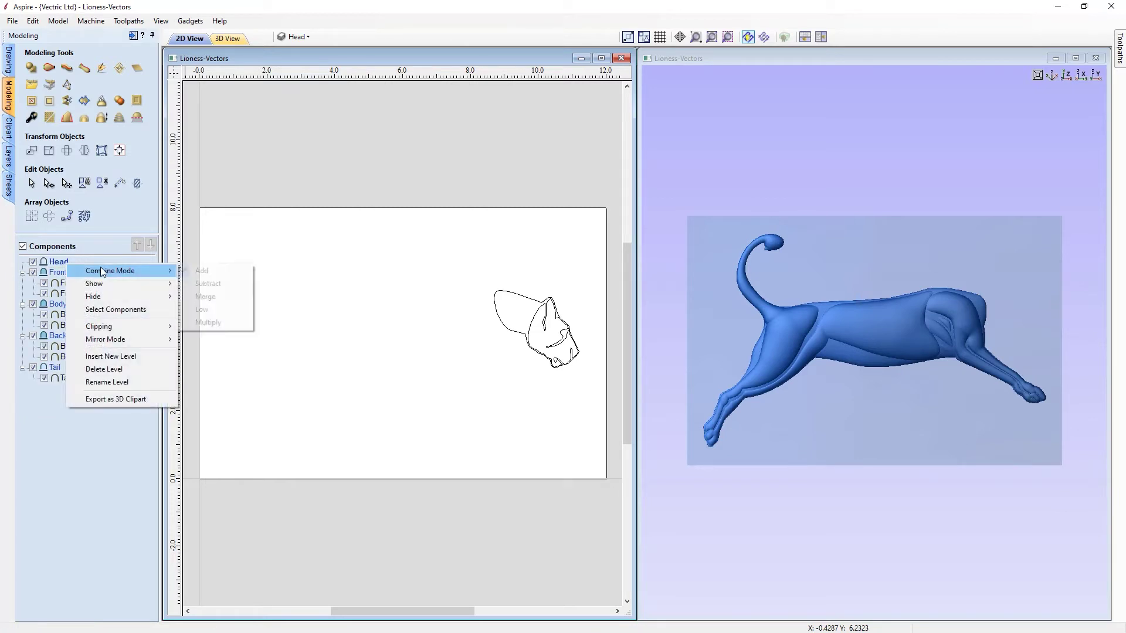
click(207, 296)
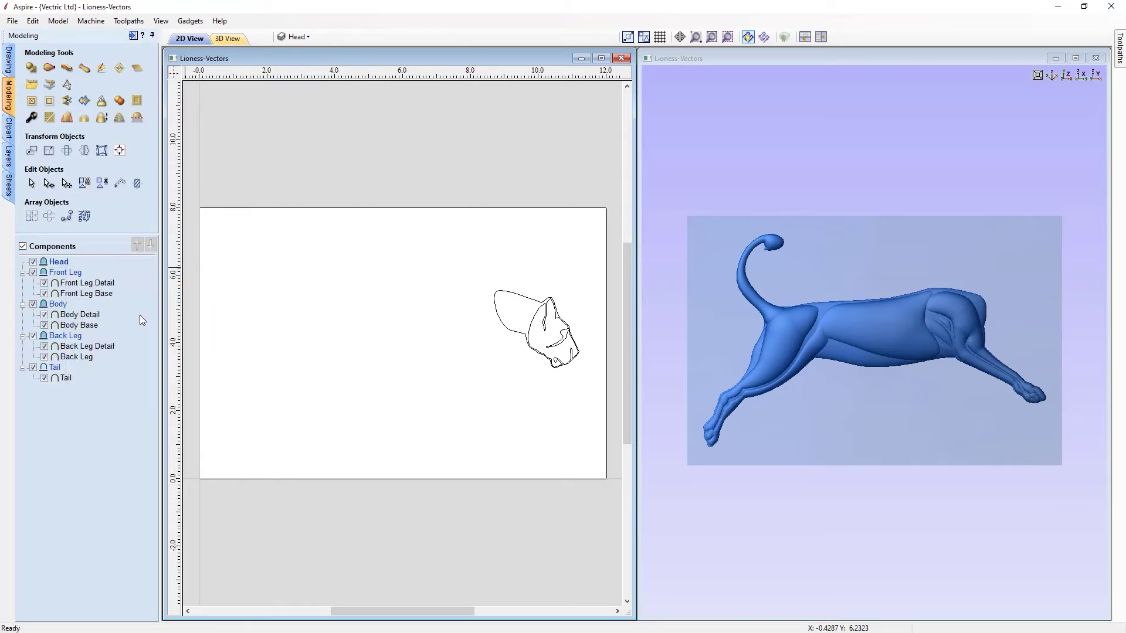
Create a shape named Head Base from the head outline vector, scaled to an exact height of 0.2 inches
click(516, 336)
click(31, 68)
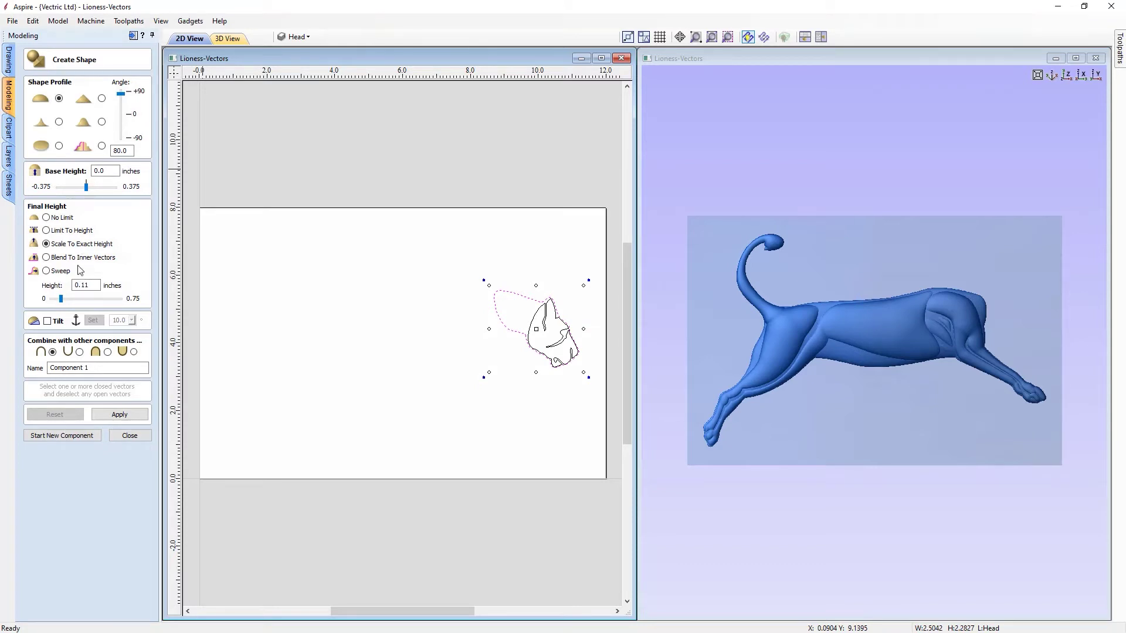
drag(83, 285, 91, 286)
text(2)
drag(100, 368, 16, 366)
text(Head Base)
click(140, 417)
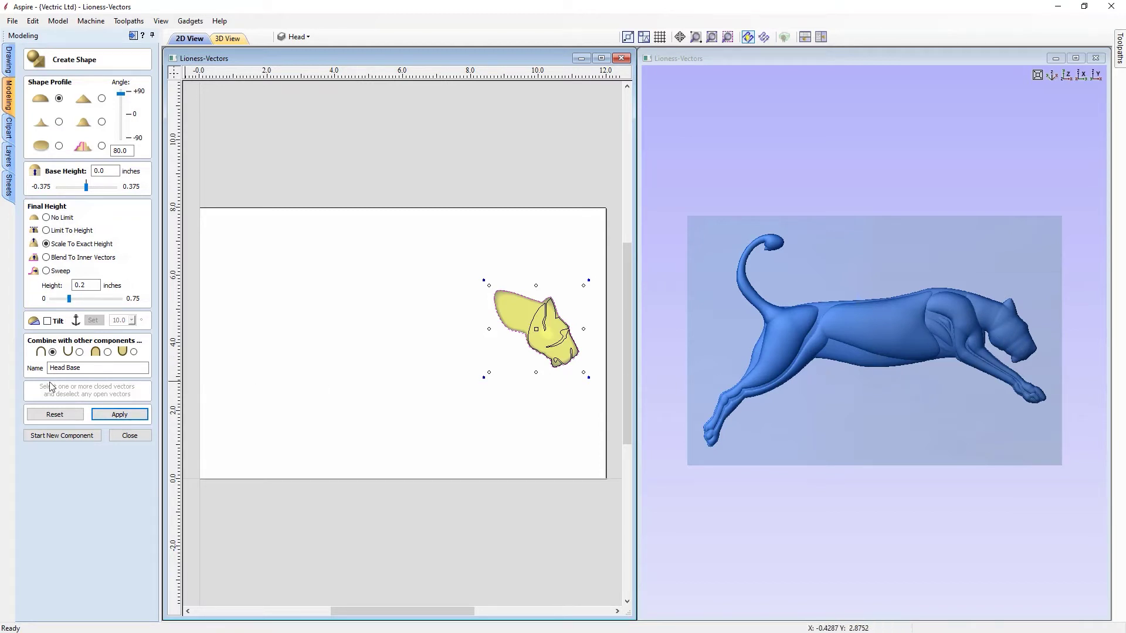
Start a new component and create a shape from the grouped head detail vectors at an exact height of 0.1 inches
click(62, 435)
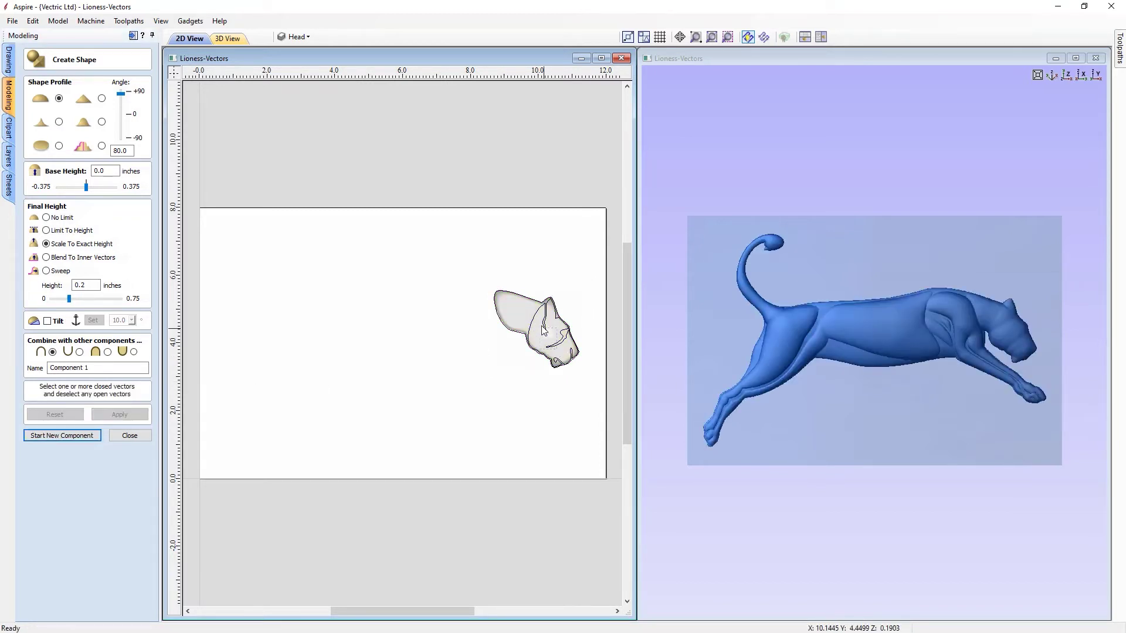
click(555, 368)
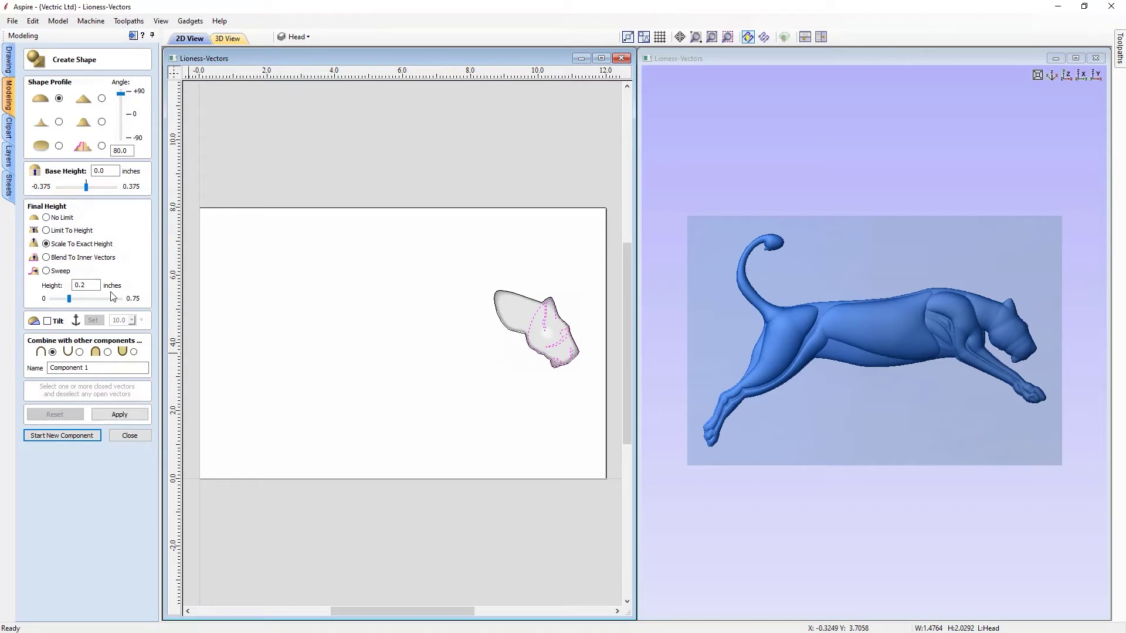
drag(82, 285, 136, 333)
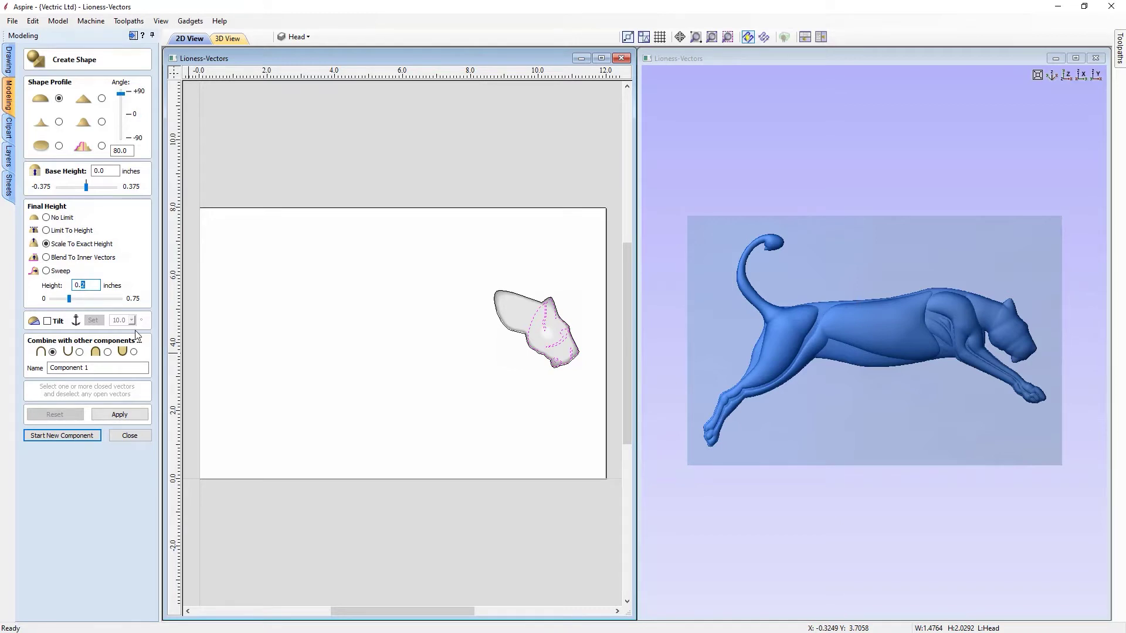
text(1)
click(120, 415)
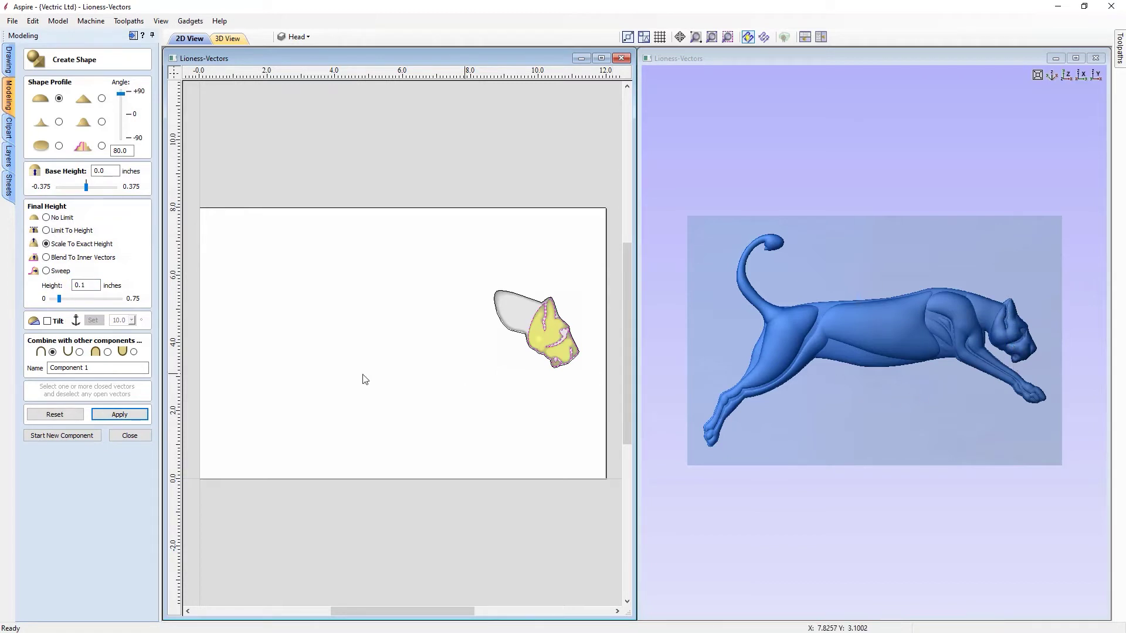
Set the head detail shape's height to 0.06 inches, name it Head Detail, apply it and finish Create Shape
drag(80, 286, 89, 287)
text(06)
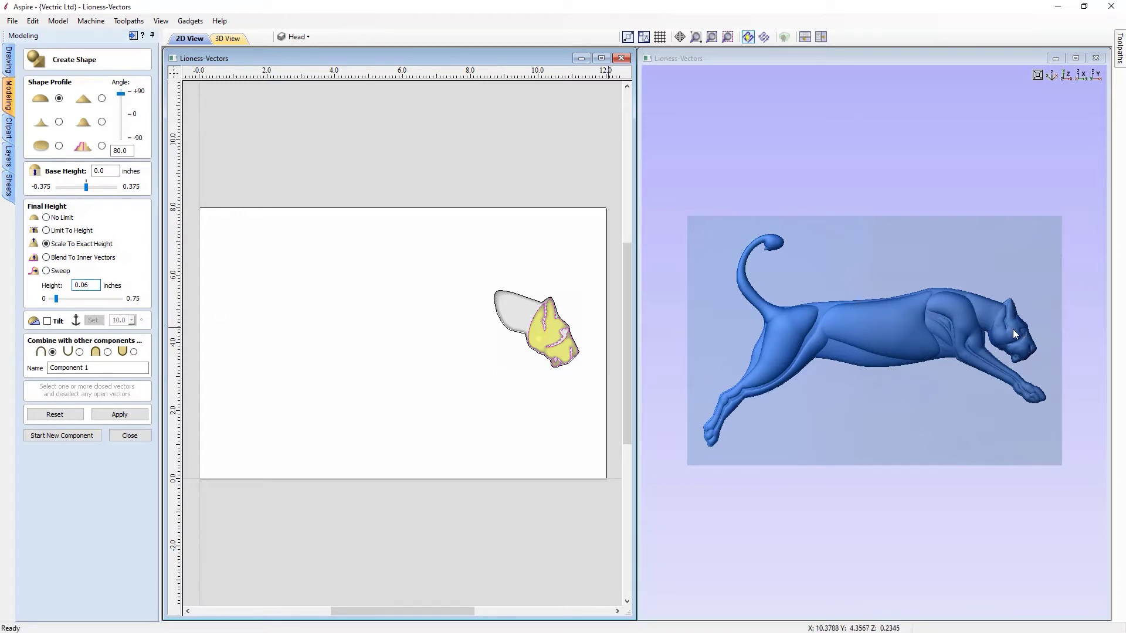
drag(117, 369, 33, 359)
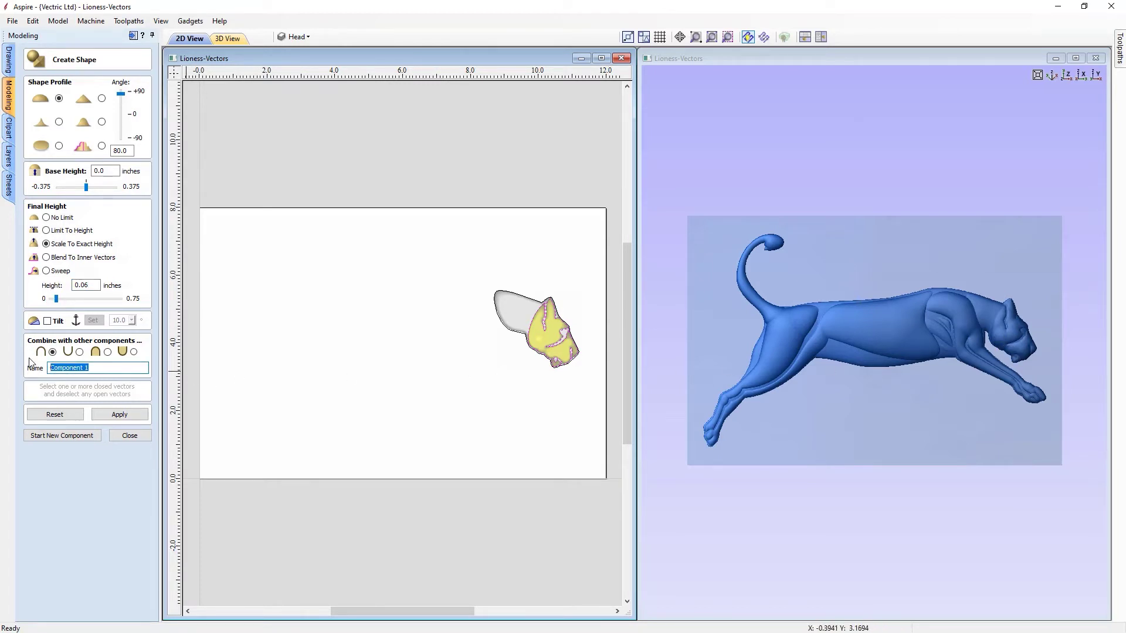
text(Head Detail)
click(115, 416)
click(130, 436)
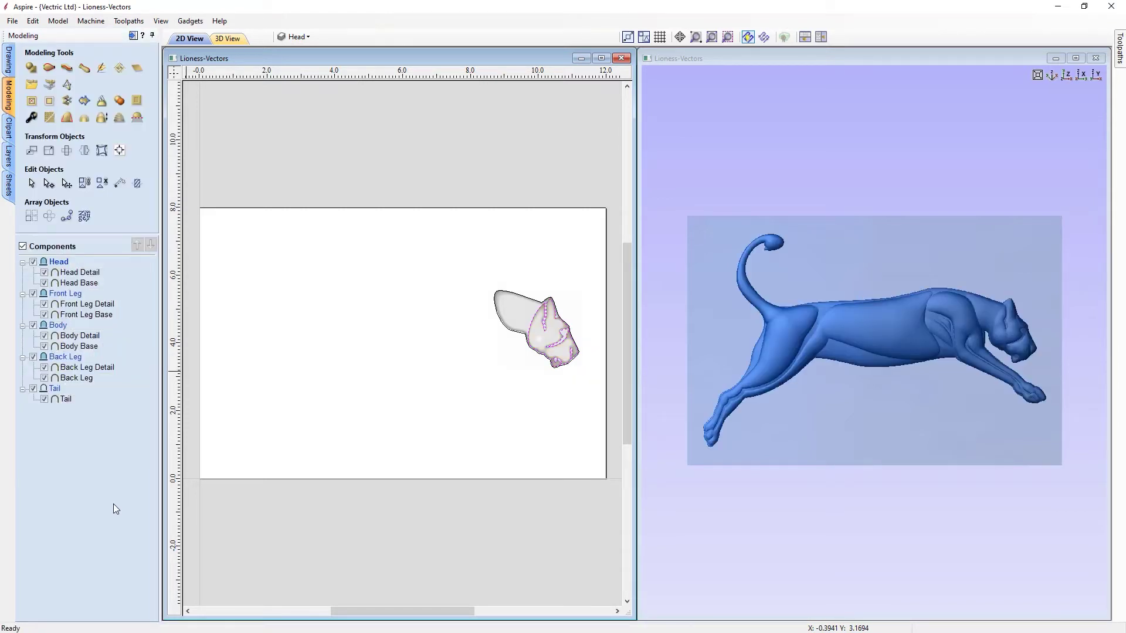
Maximize the 3D view, select the Back Leg component and open its properties clear of the leg
click(1075, 58)
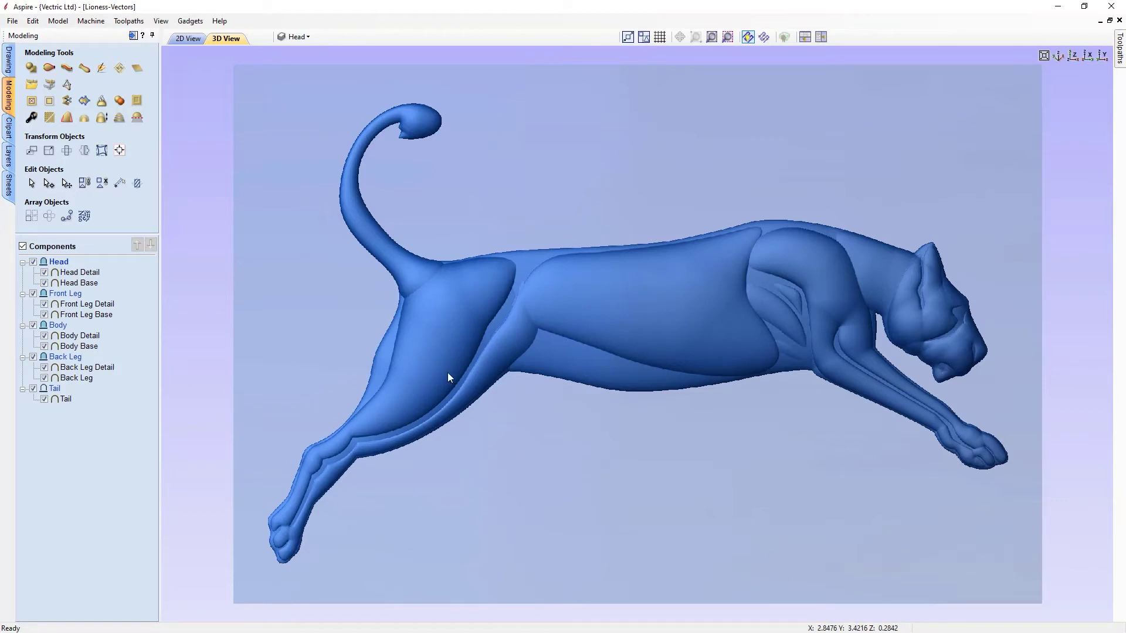
right_click(453, 336)
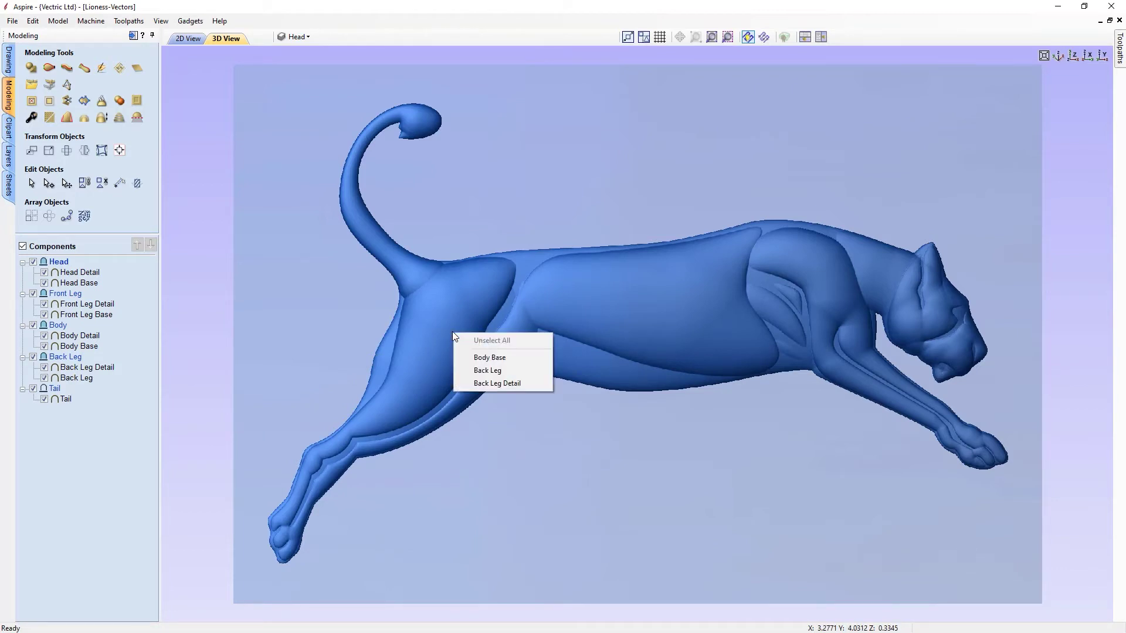
click(507, 370)
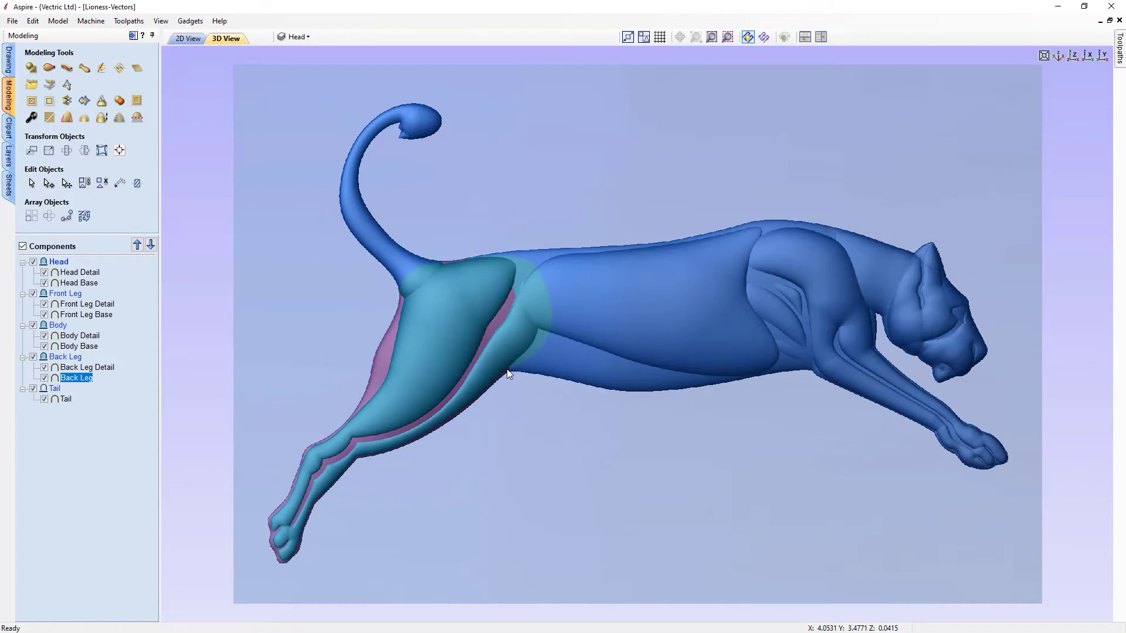
click(382, 351)
click(410, 575)
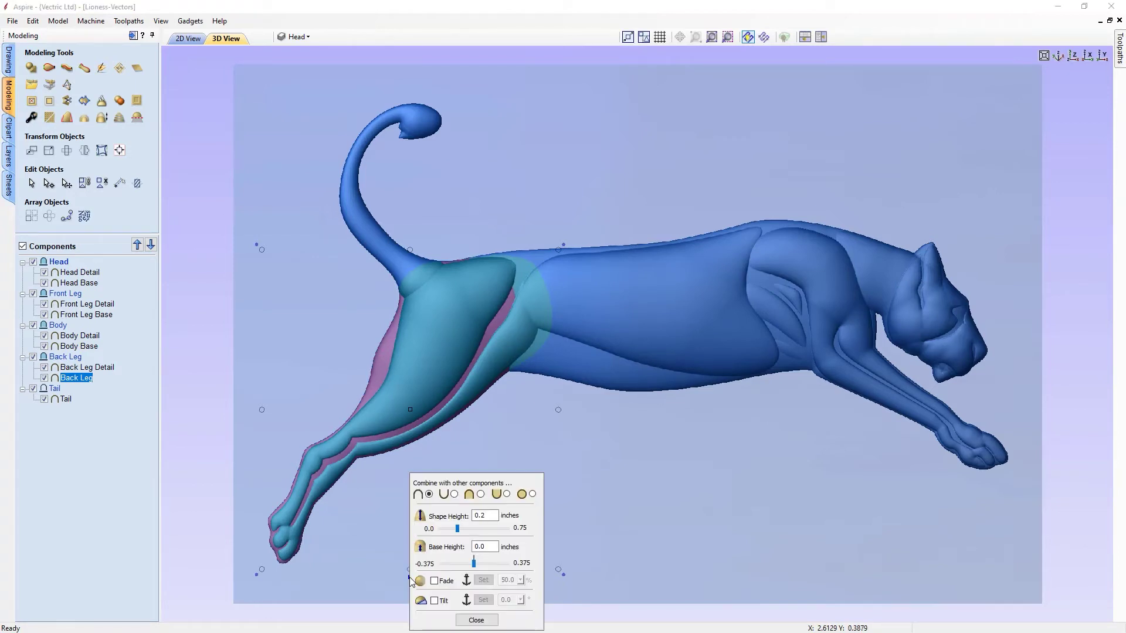
drag(504, 476, 721, 420)
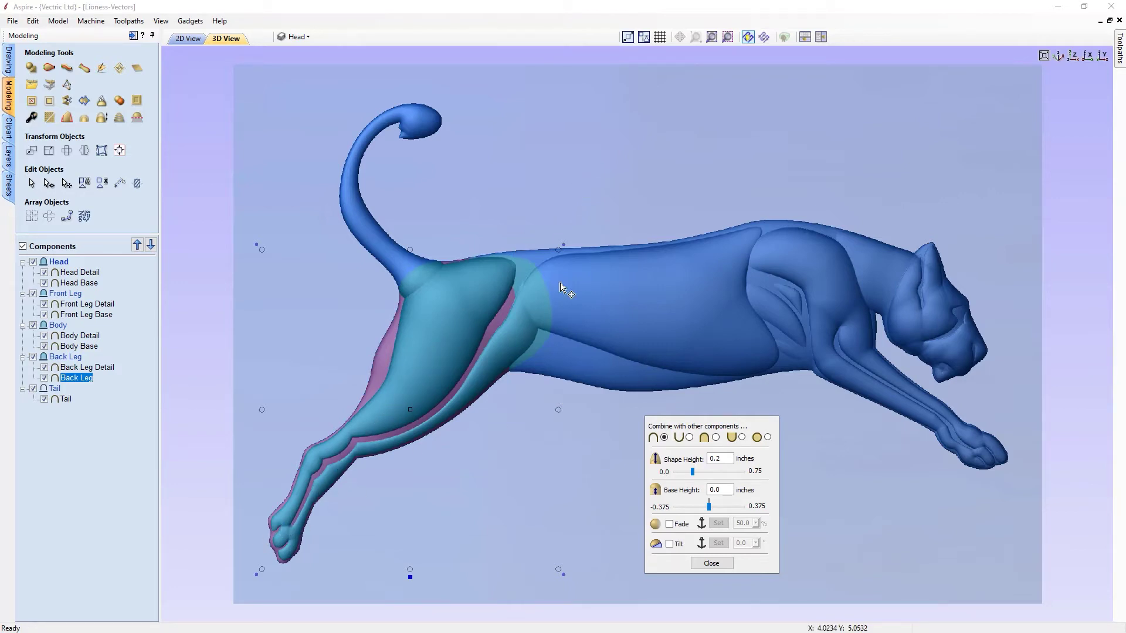
Enable tilt on the Back Leg component and set its direction from just beyond the rear paw up past the hip
click(670, 544)
click(719, 544)
click(245, 556)
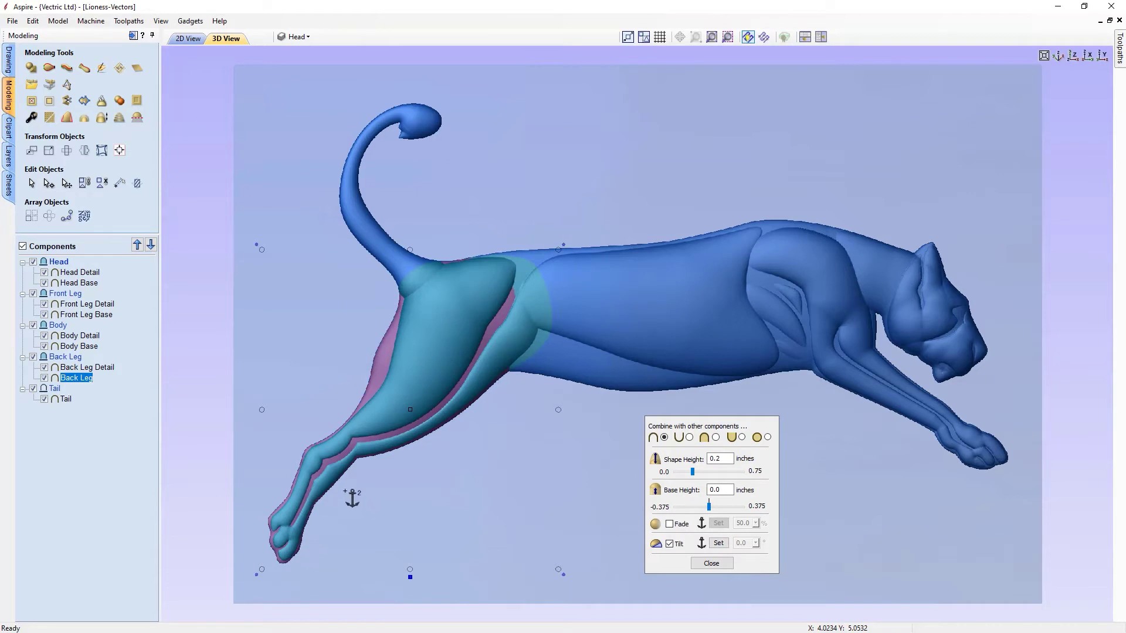
click(548, 219)
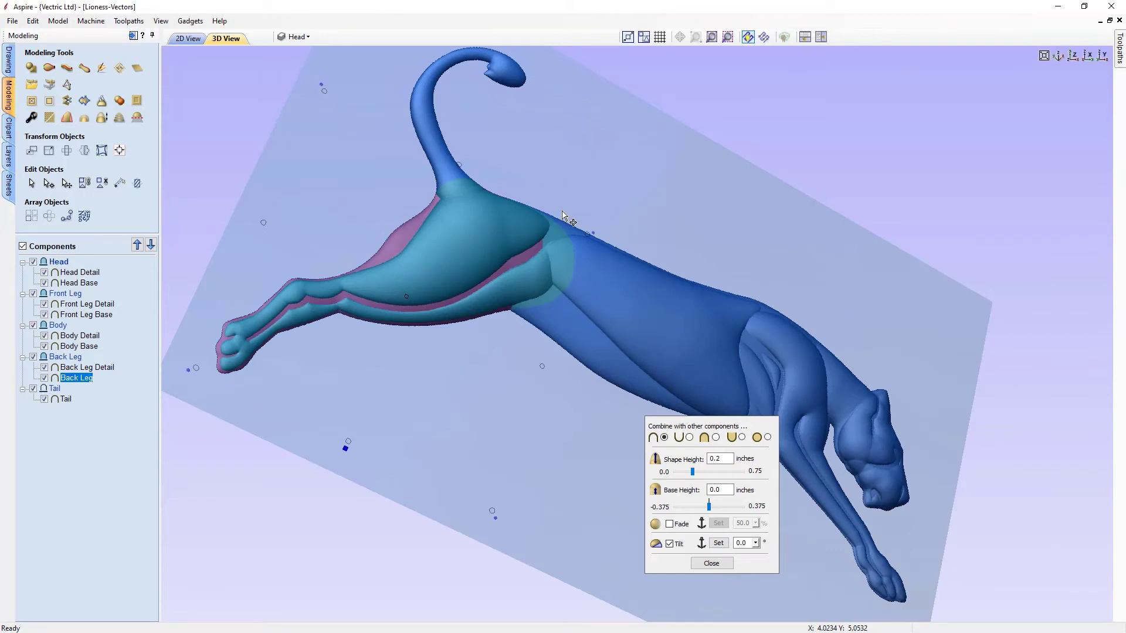
Try a tilt angle of 2.2 degrees on the Back Leg component and inspect the raised hip from an angle
click(1075, 57)
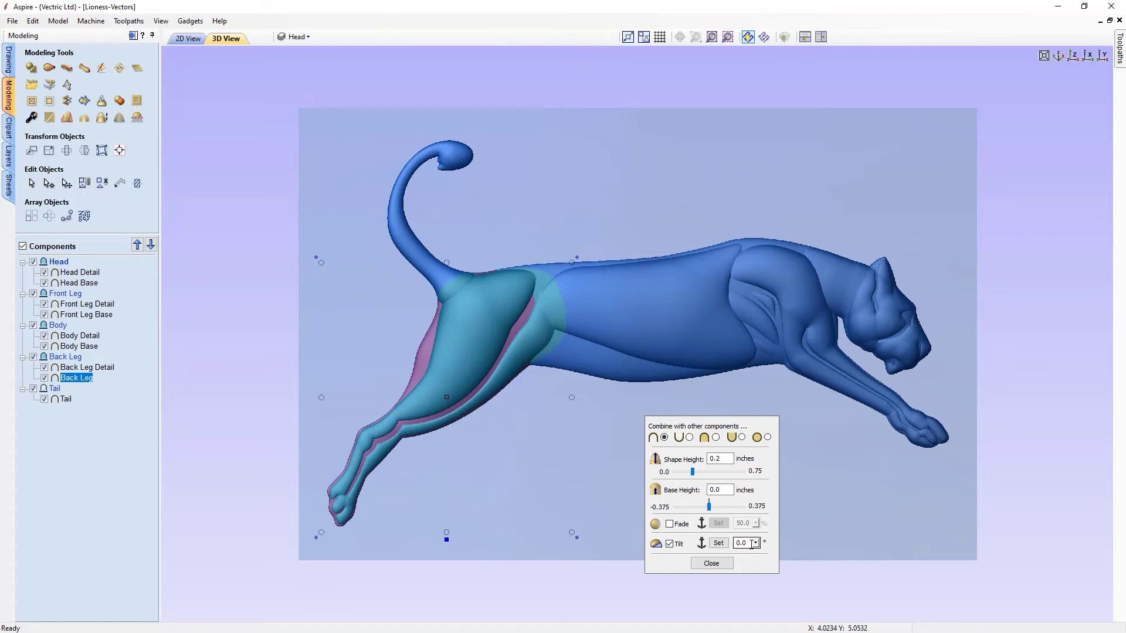
click(756, 546)
drag(757, 553, 772, 560)
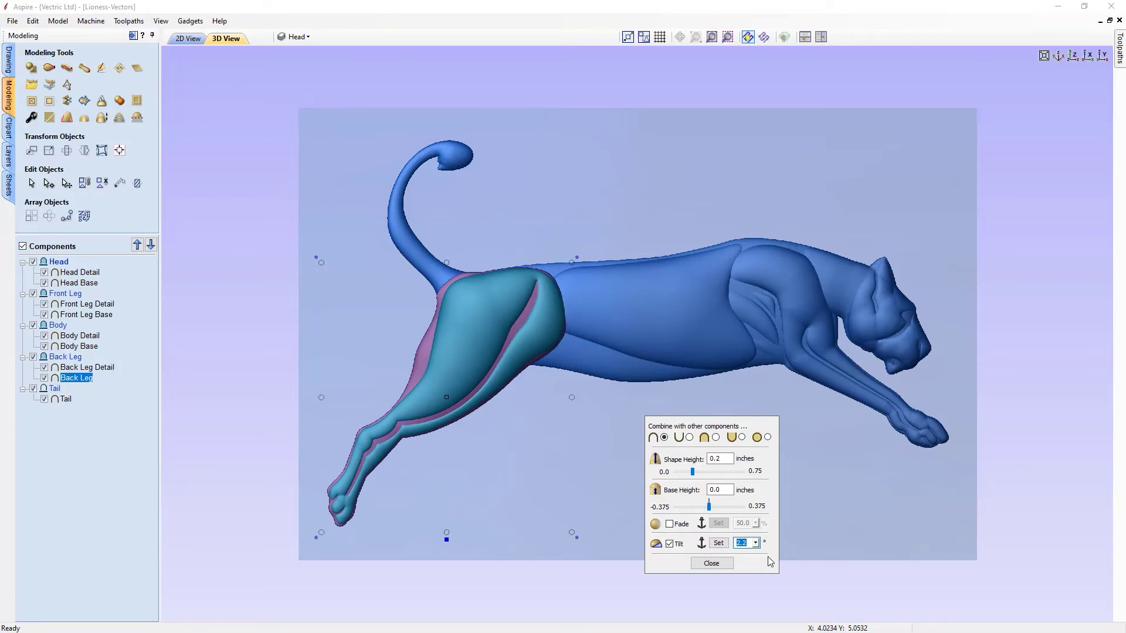
drag(733, 395, 511, 276)
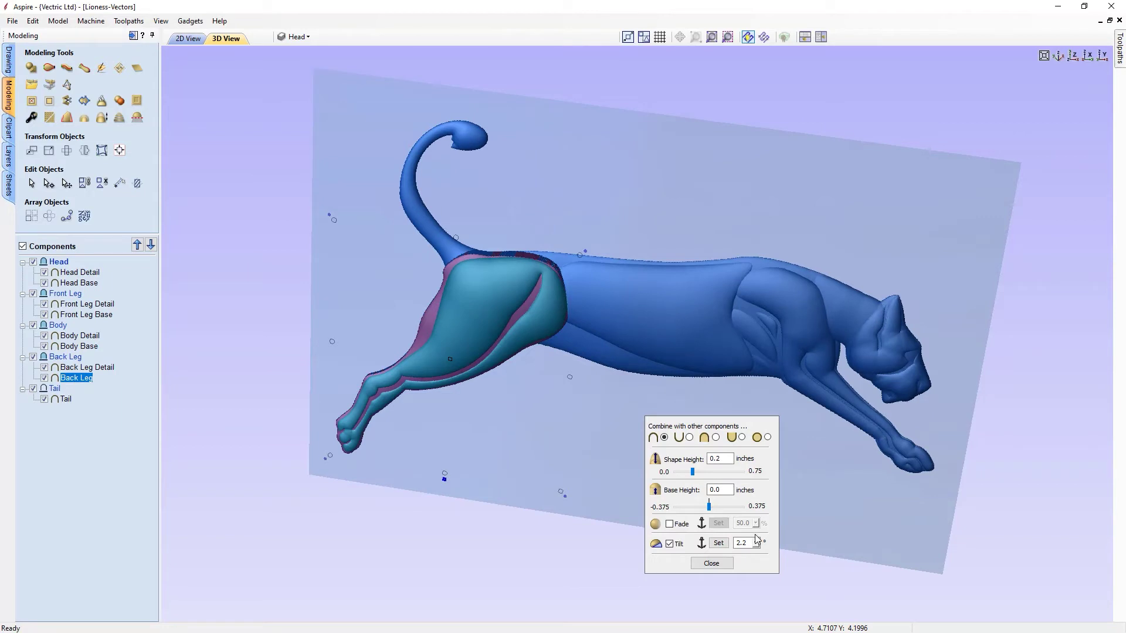
Set the Back Leg component's tilt angle to 1.2 degrees and check how the hip blends with the body
double_click(733, 543)
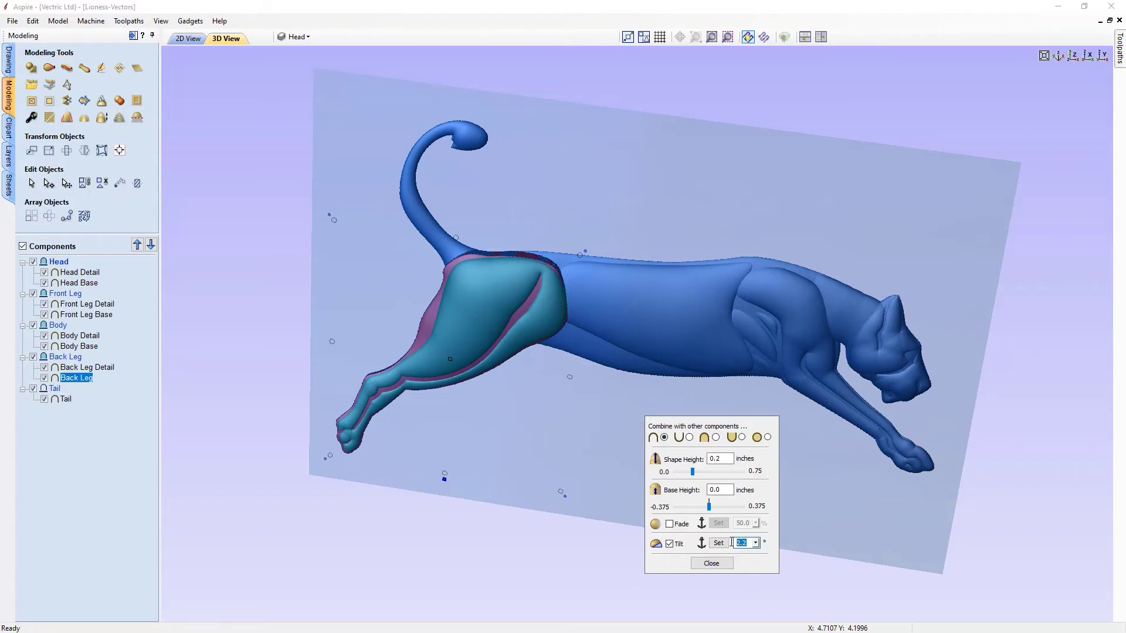
text(1.)
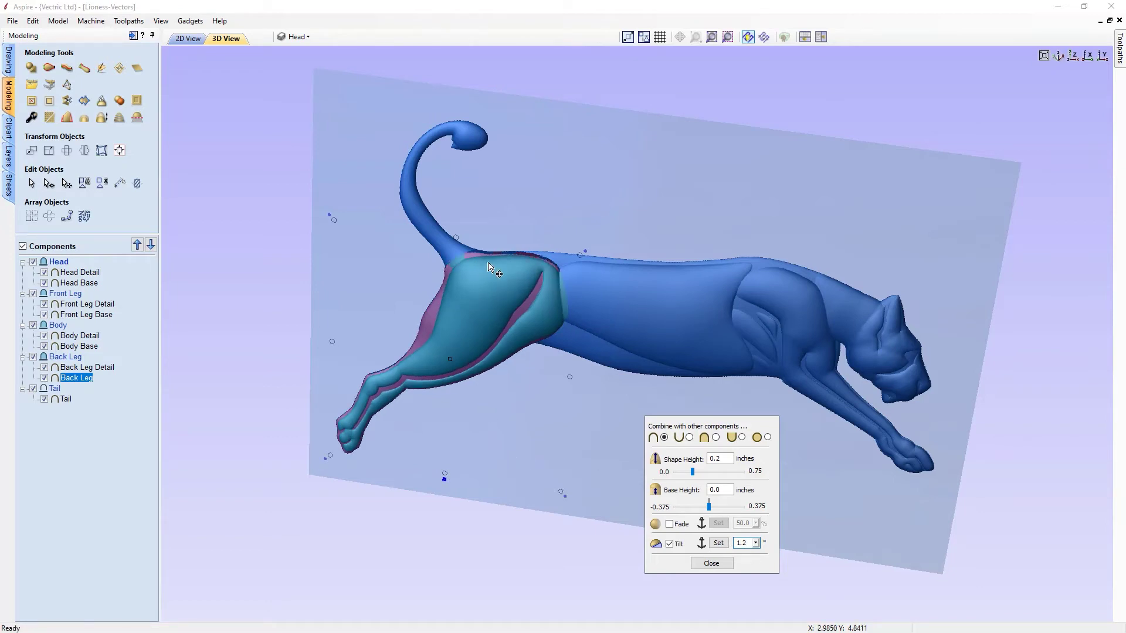
drag(612, 418, 650, 368)
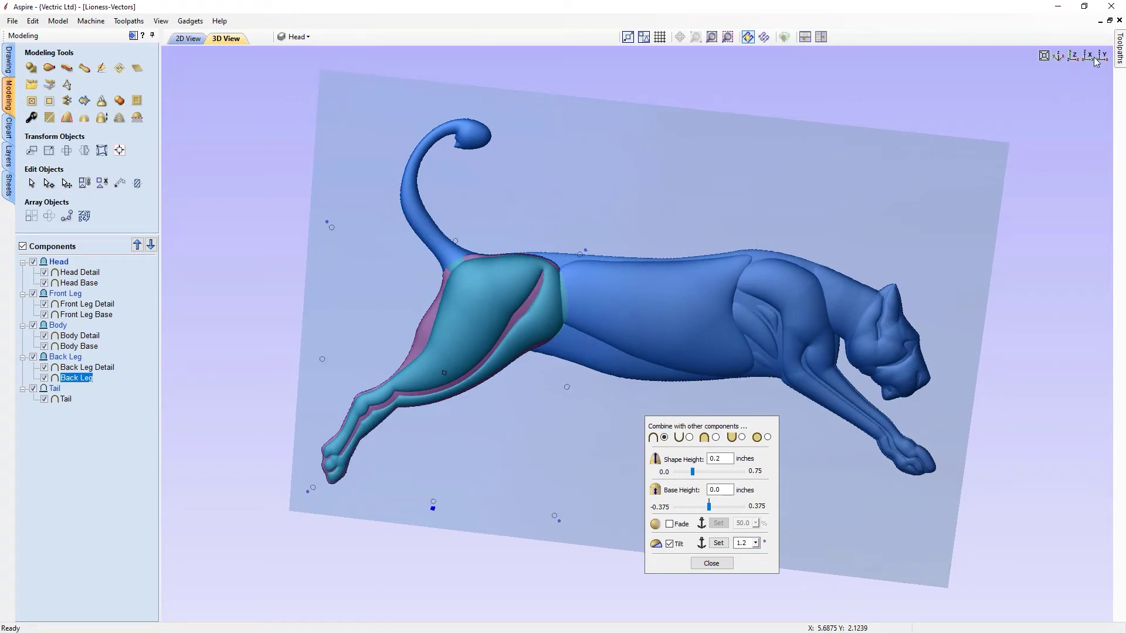
click(1074, 55)
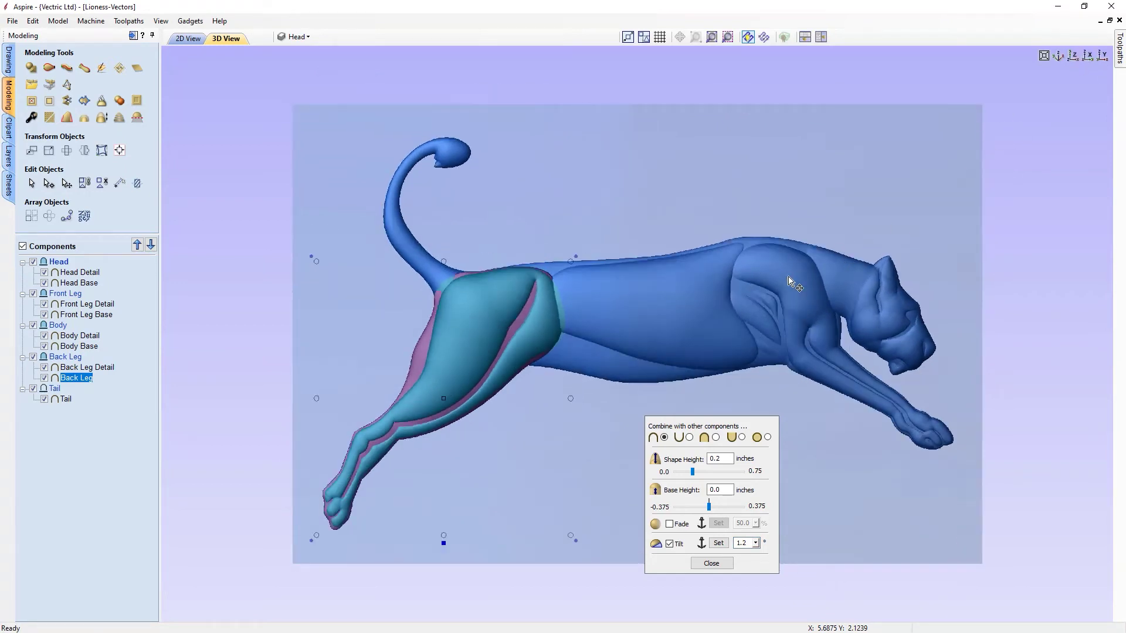
Select the Front Leg Base component, enable its tilt and anchor the tilt direction just beyond the front paw
right_click(790, 276)
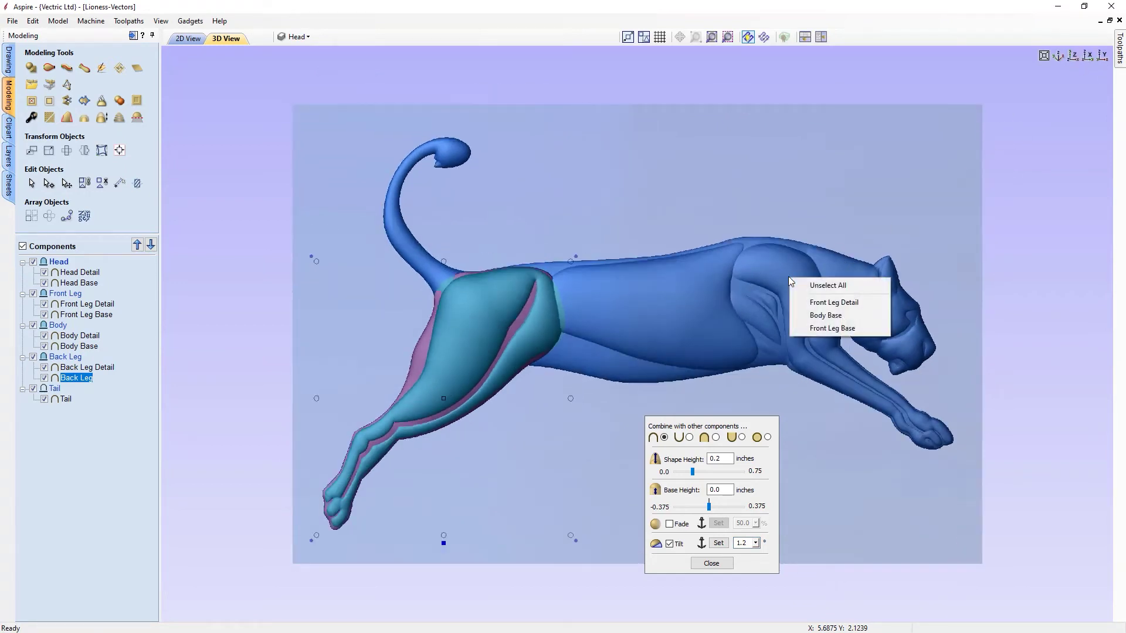
click(832, 329)
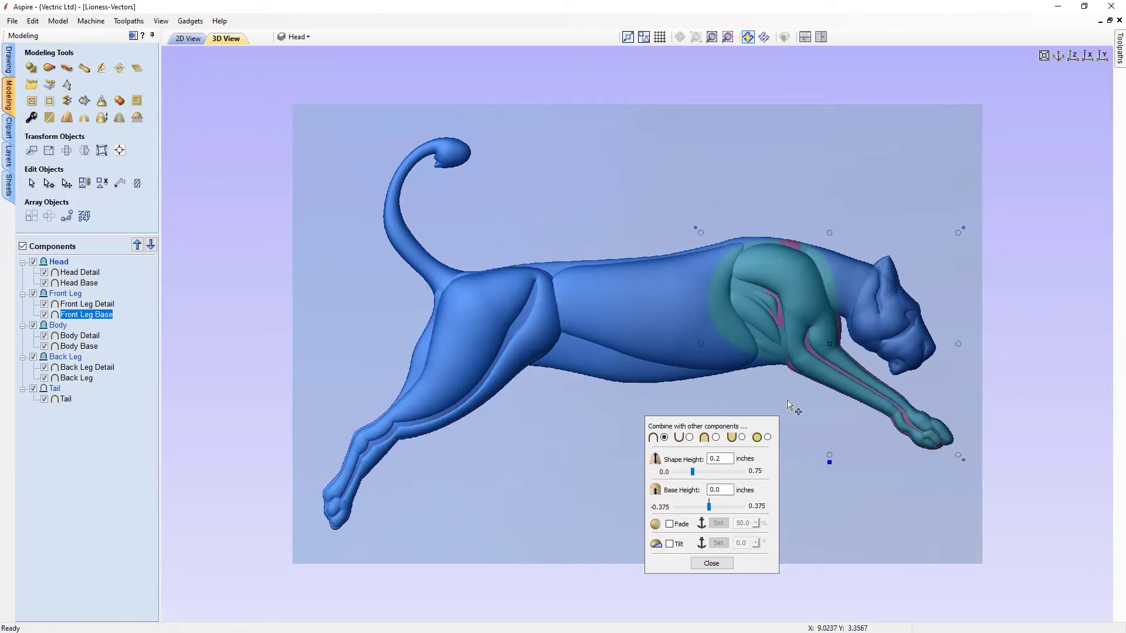
click(669, 544)
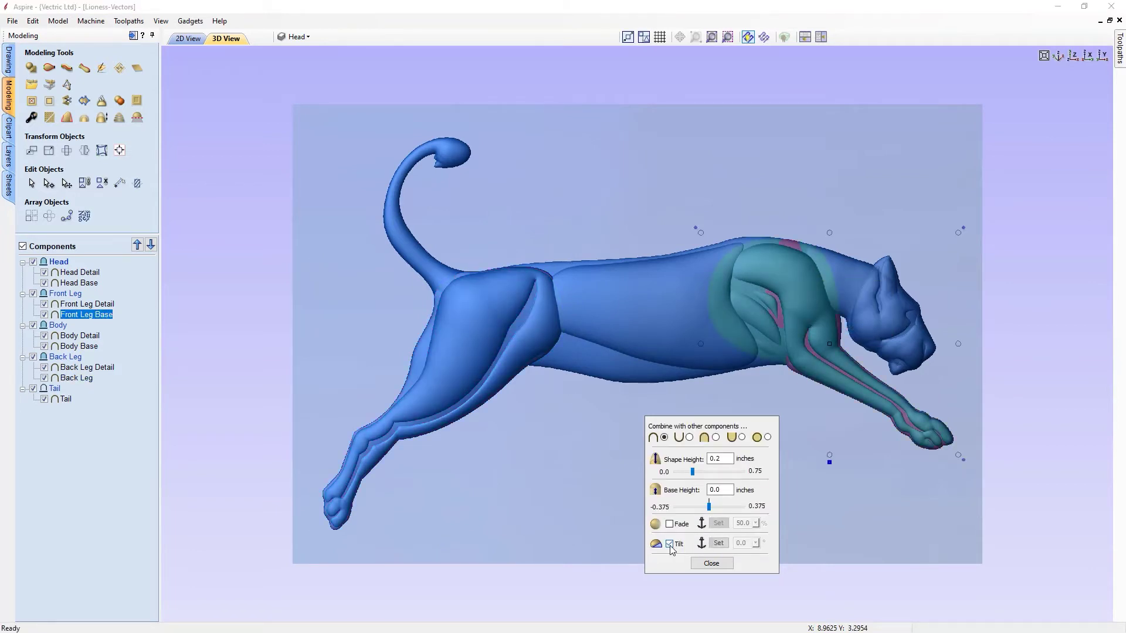
click(719, 544)
click(969, 486)
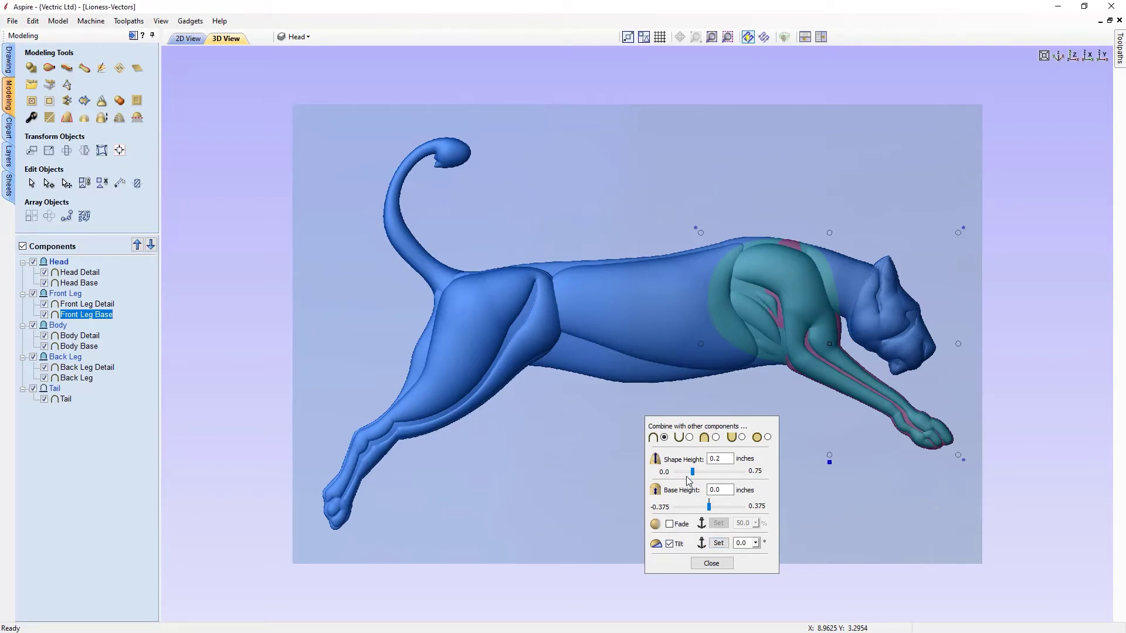
Set the Front Leg Base component's tilt angle to 1.0 degree, check the shoulder and close the component properties
click(757, 543)
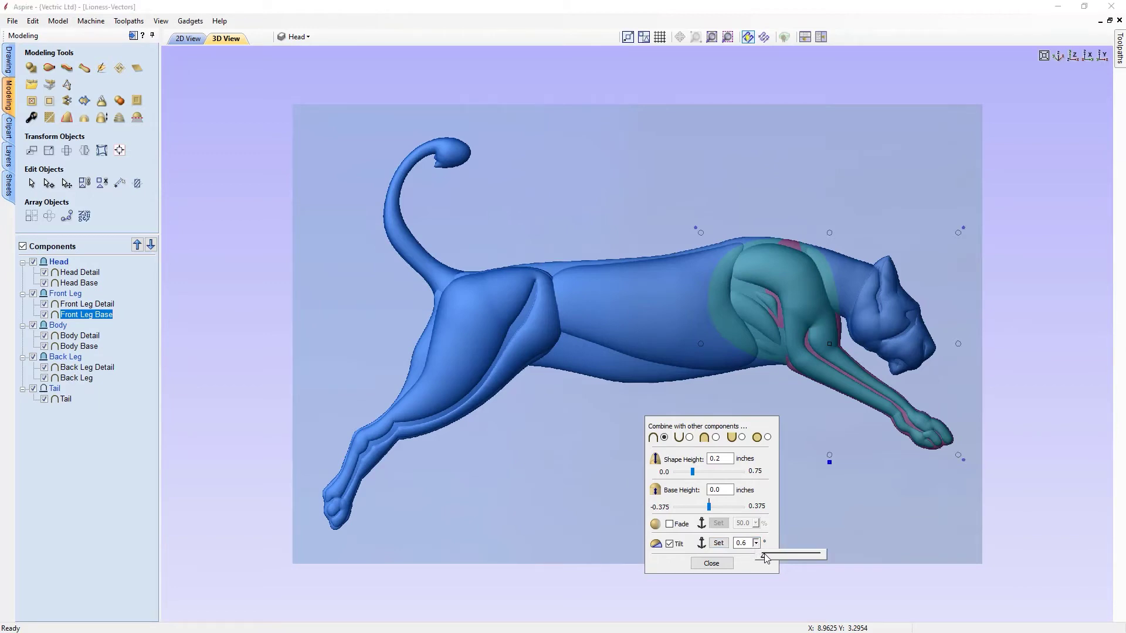
click(767, 558)
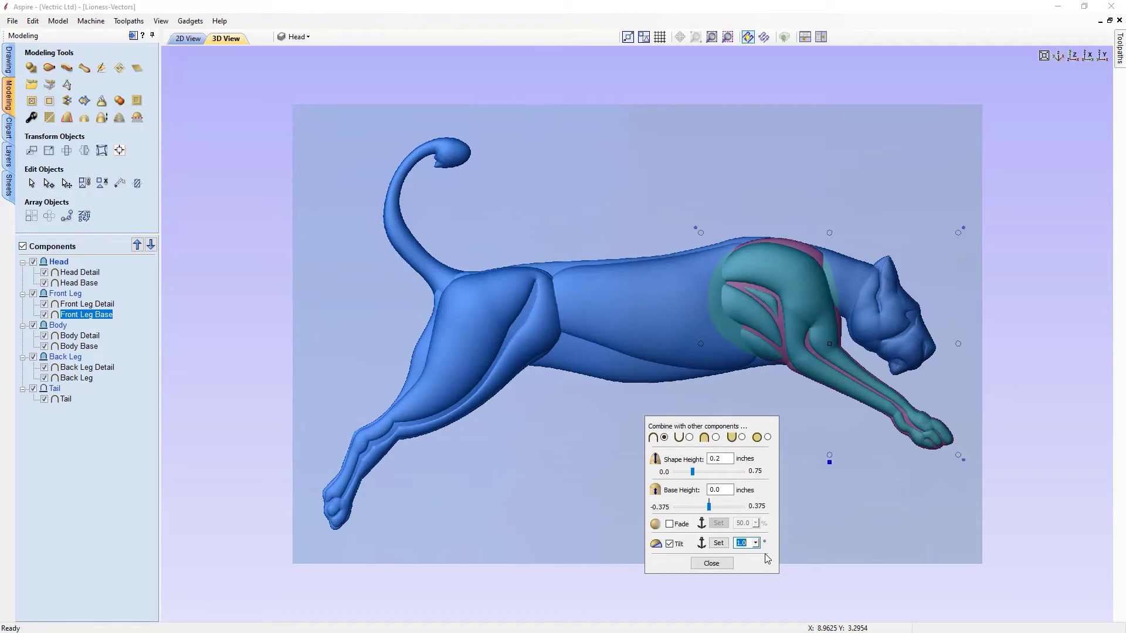
drag(611, 434, 592, 452)
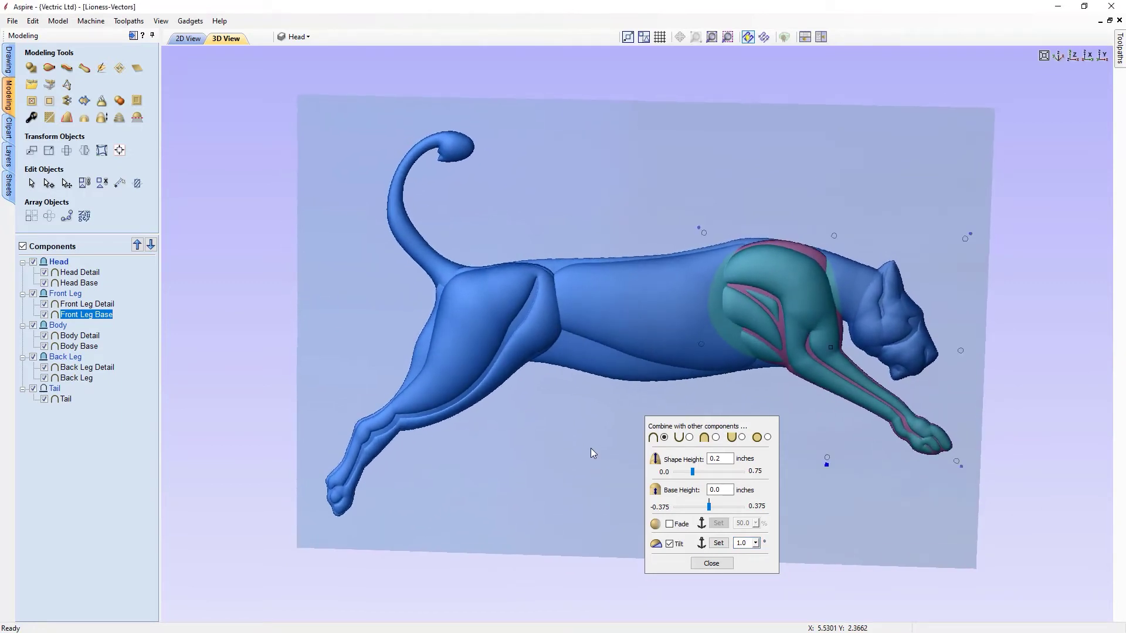
click(711, 563)
click(1075, 55)
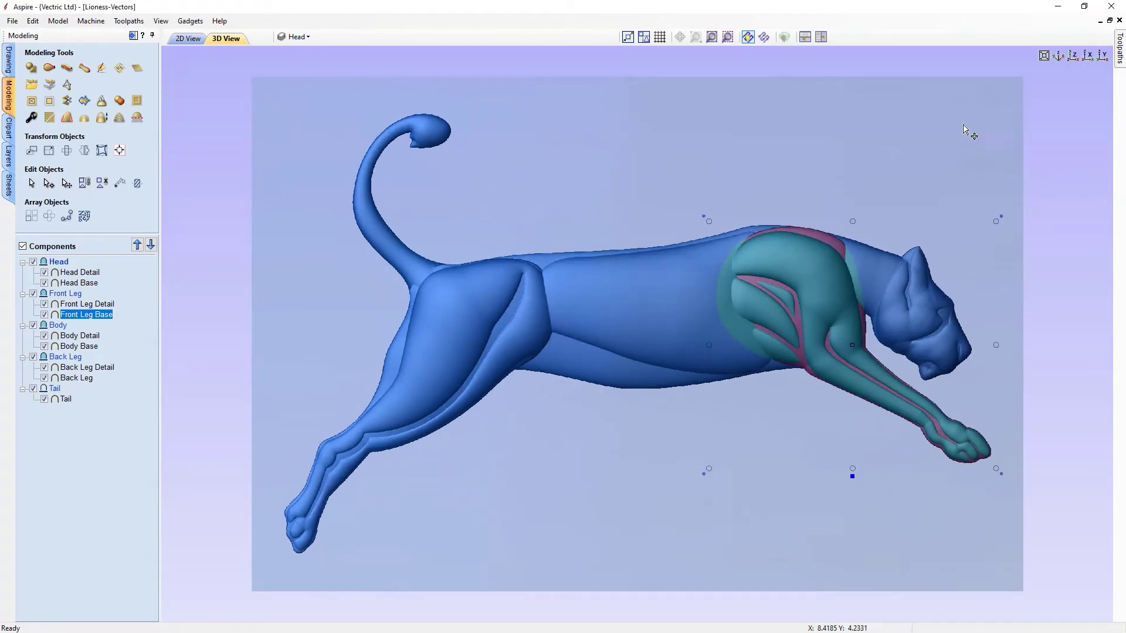
Deselect the front leg component and save the project as Lioness_Basic_Model_3D_Modeling in the lioness folder
click(912, 155)
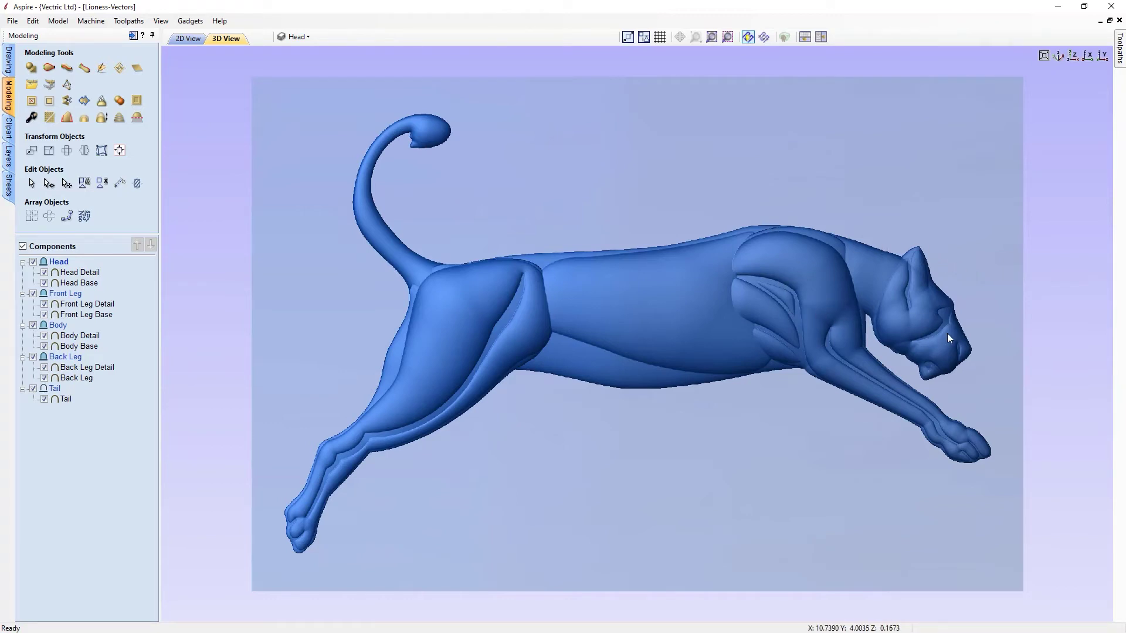
click(13, 21)
click(37, 98)
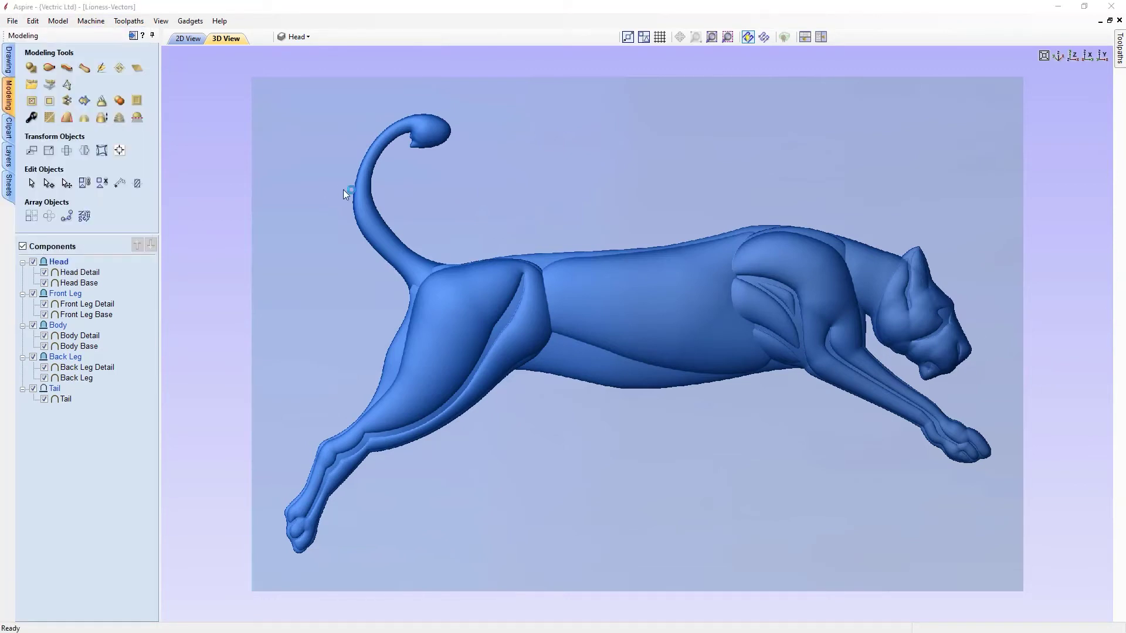
right_click(362, 332)
click(306, 383)
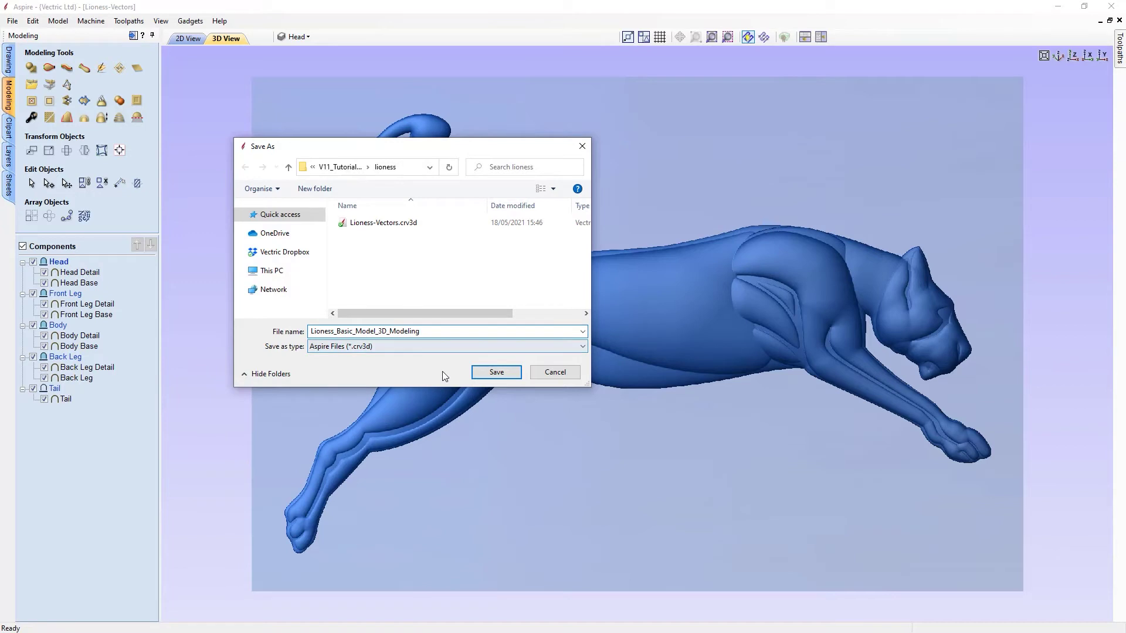
click(495, 374)
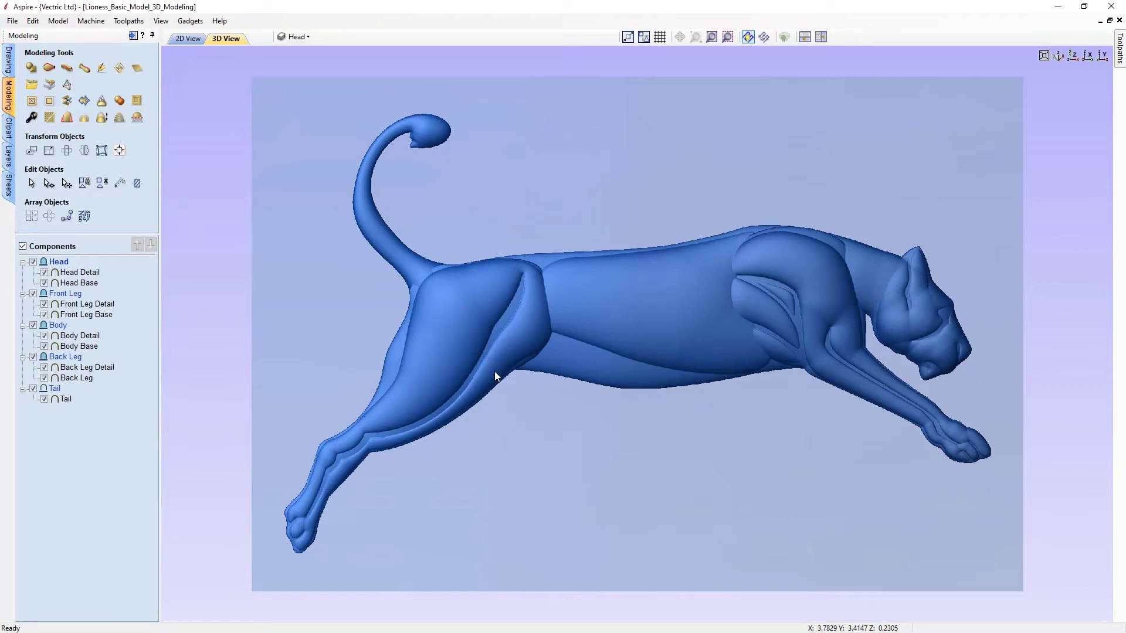
scroll(494, 371, up, 1)
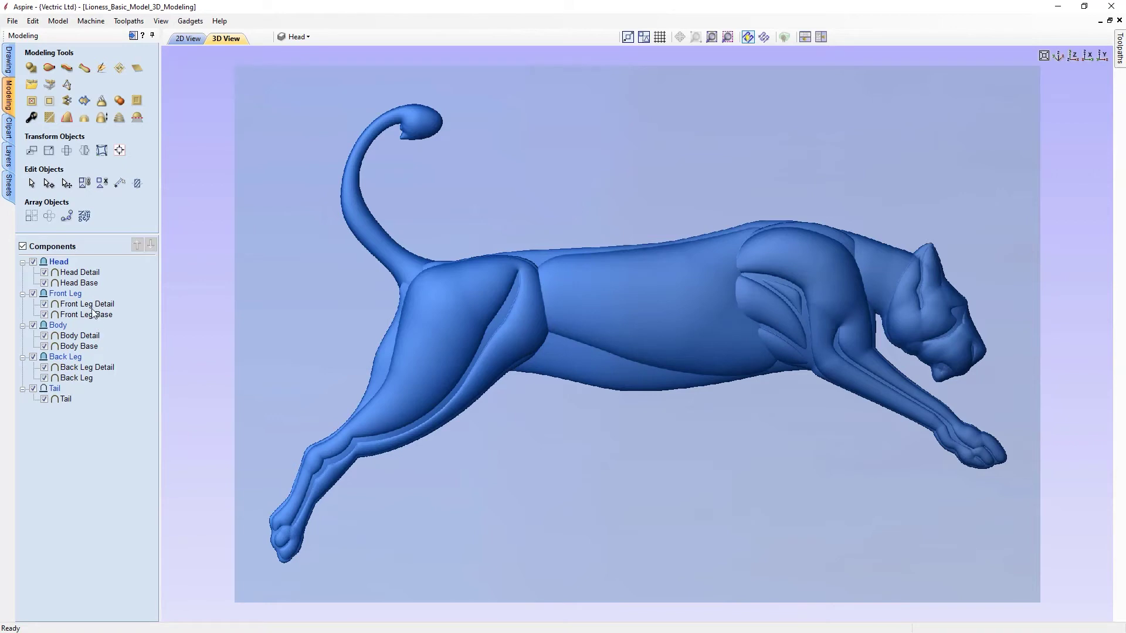
click(629, 303)
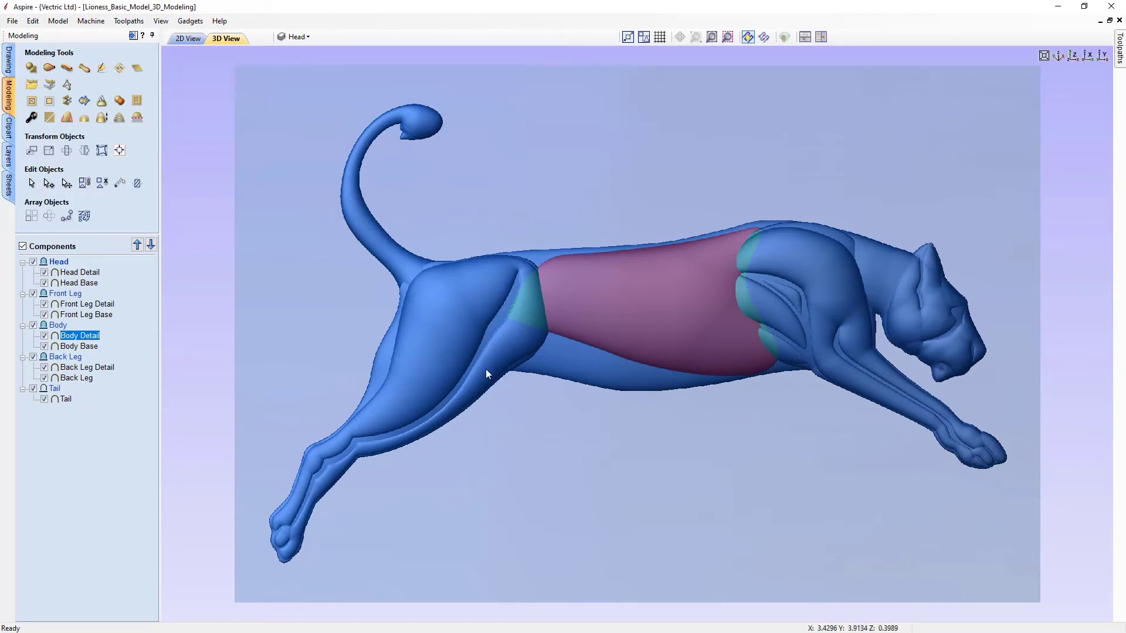
click(560, 422)
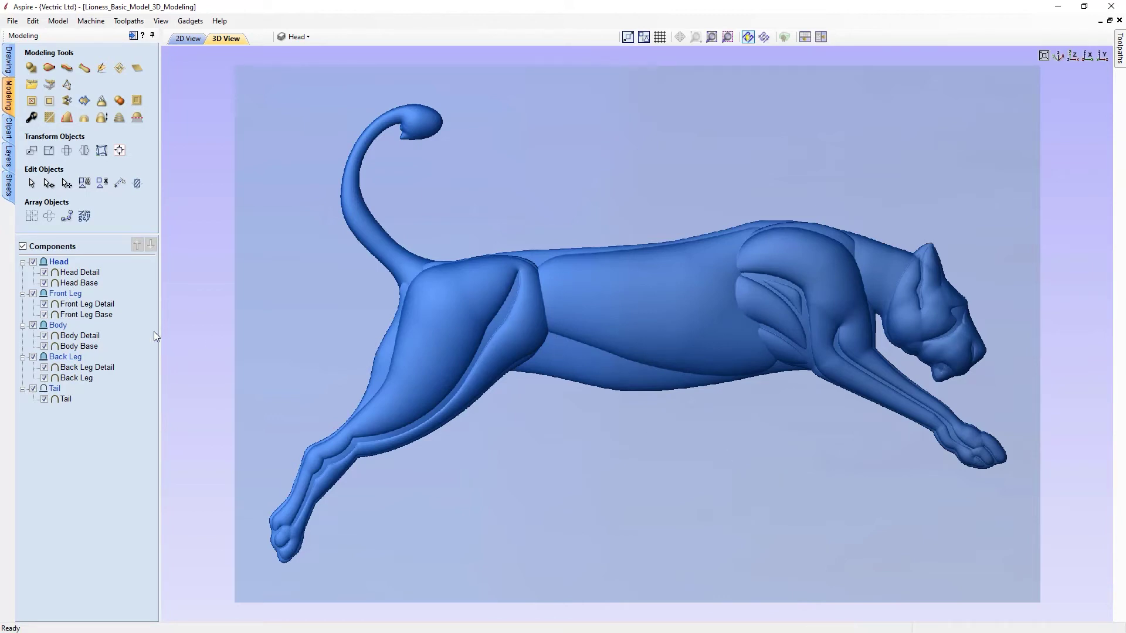
Insert a new level above the Head level and name it Combined Model
mouse_move(61, 265)
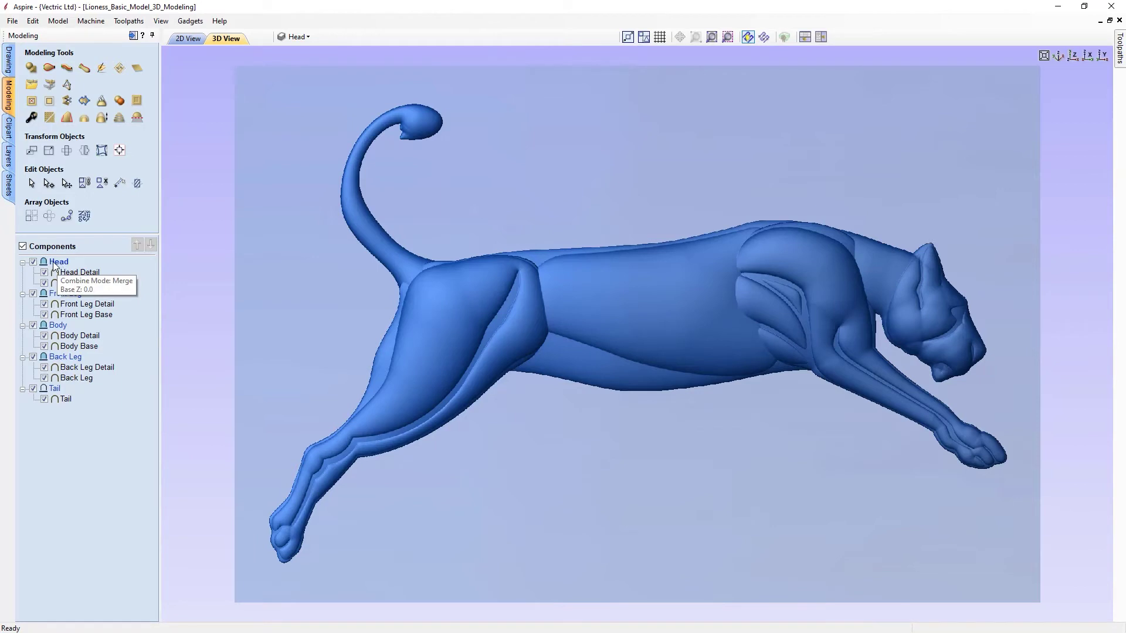
right_click(57, 261)
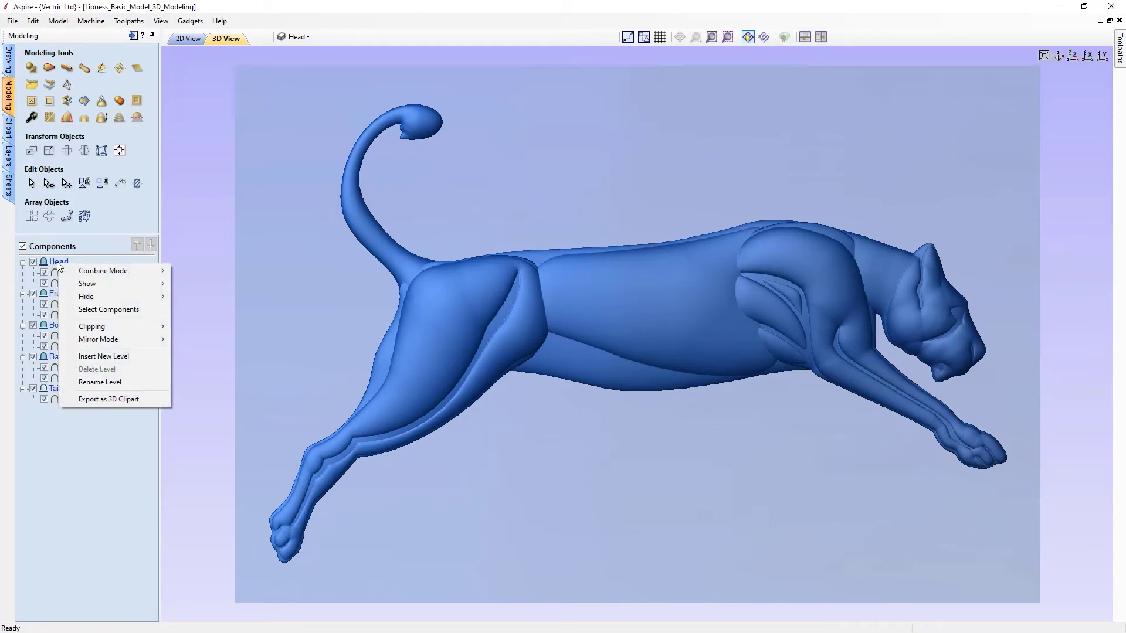
click(121, 354)
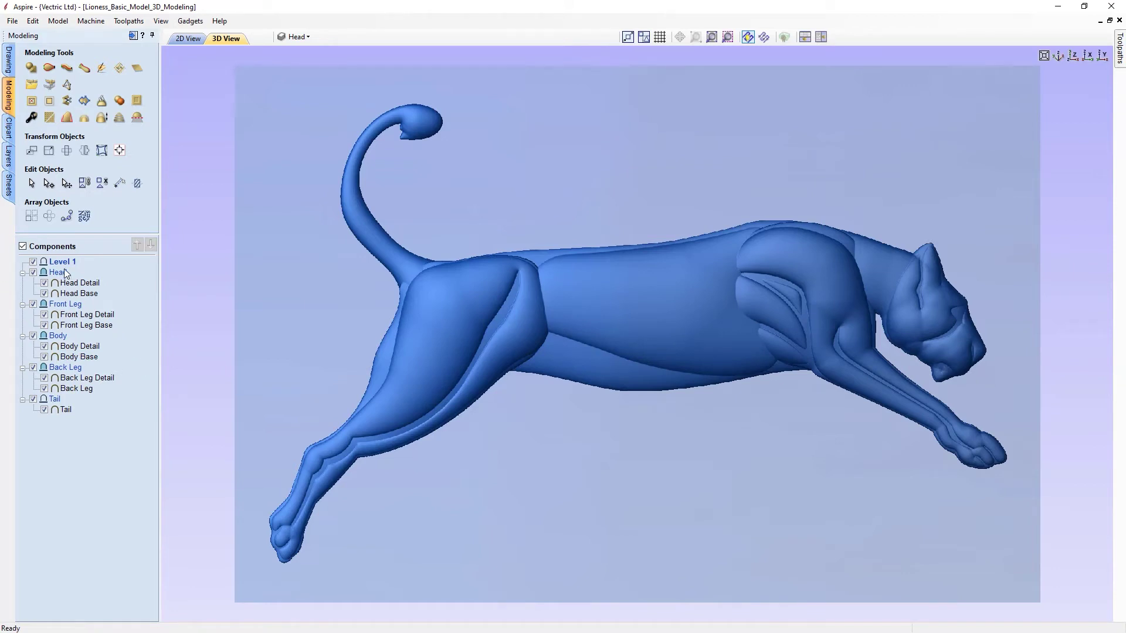
right_click(65, 263)
click(124, 379)
key(BackSpace)
text(Combined Model)
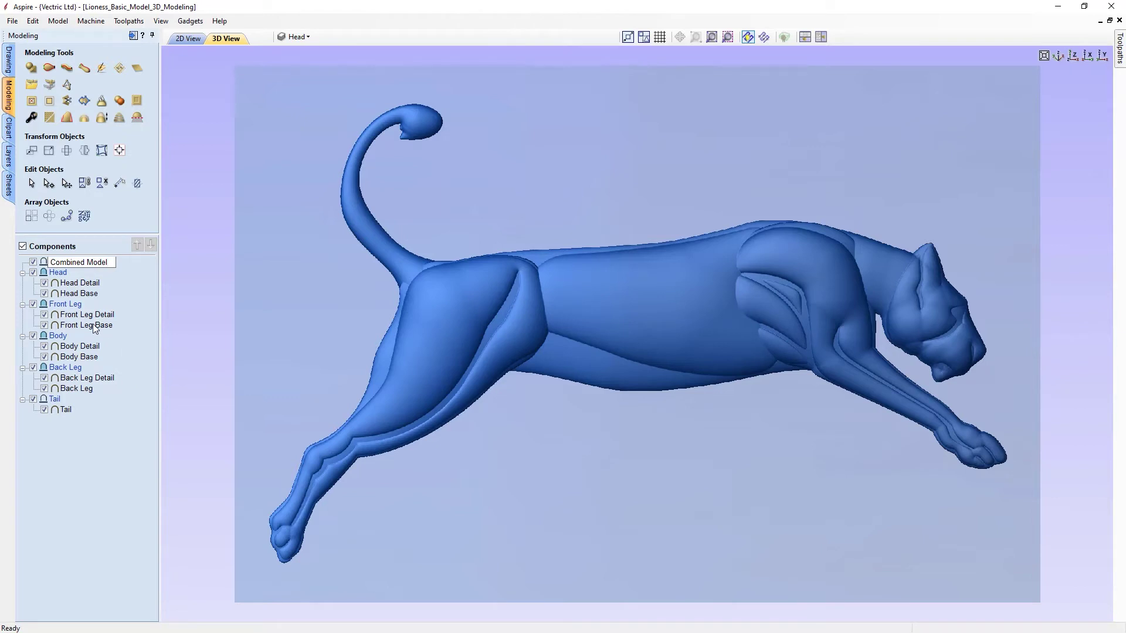
key(Return)
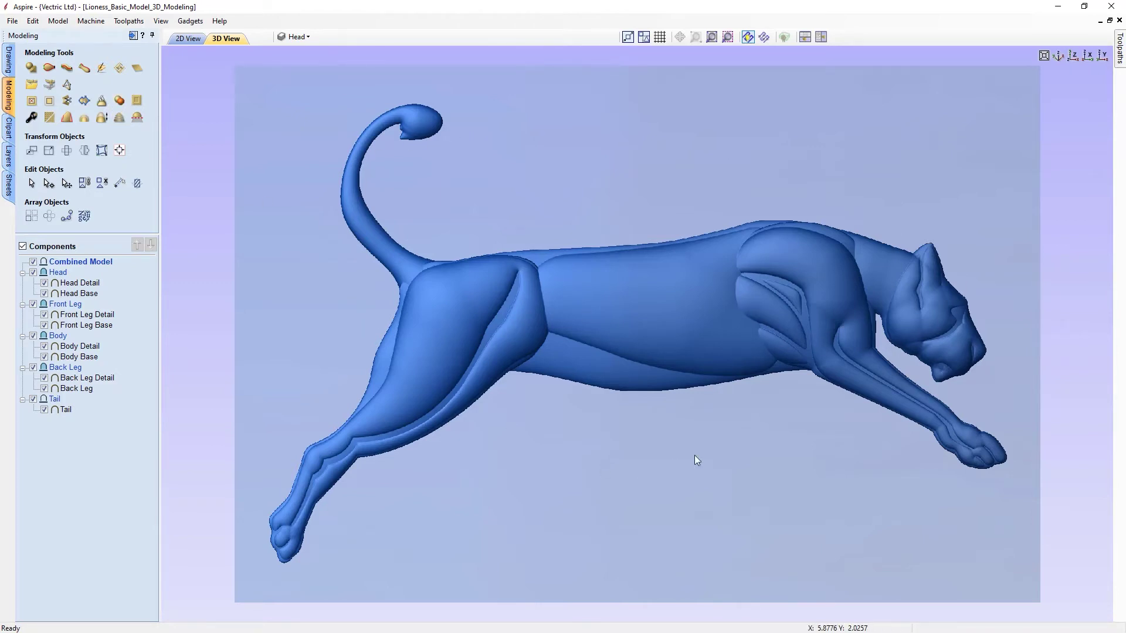
Create a single component from the visible model on the Combined Model level and hide the Head, Front Leg, Body, Back Leg and Tail levels
click(120, 103)
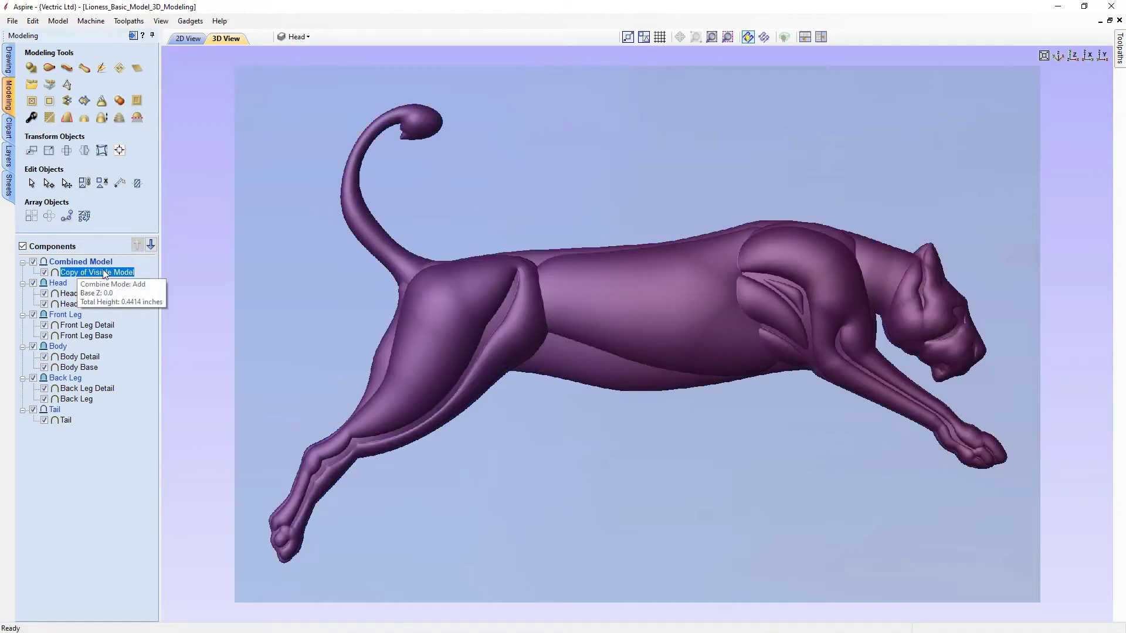
click(33, 283)
click(33, 315)
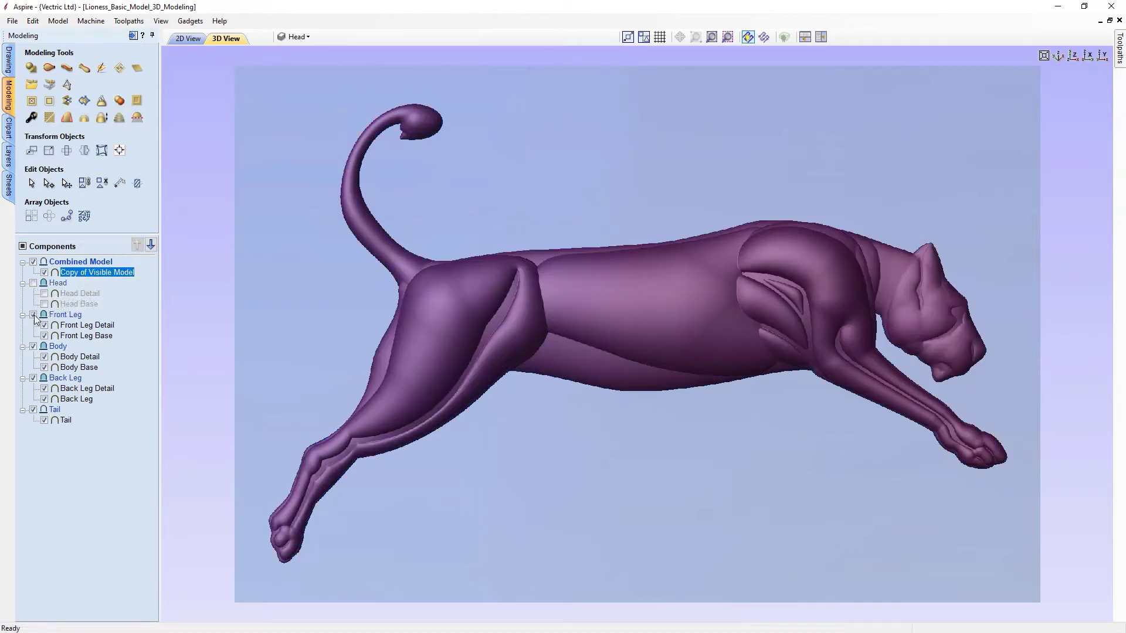
click(33, 347)
click(33, 378)
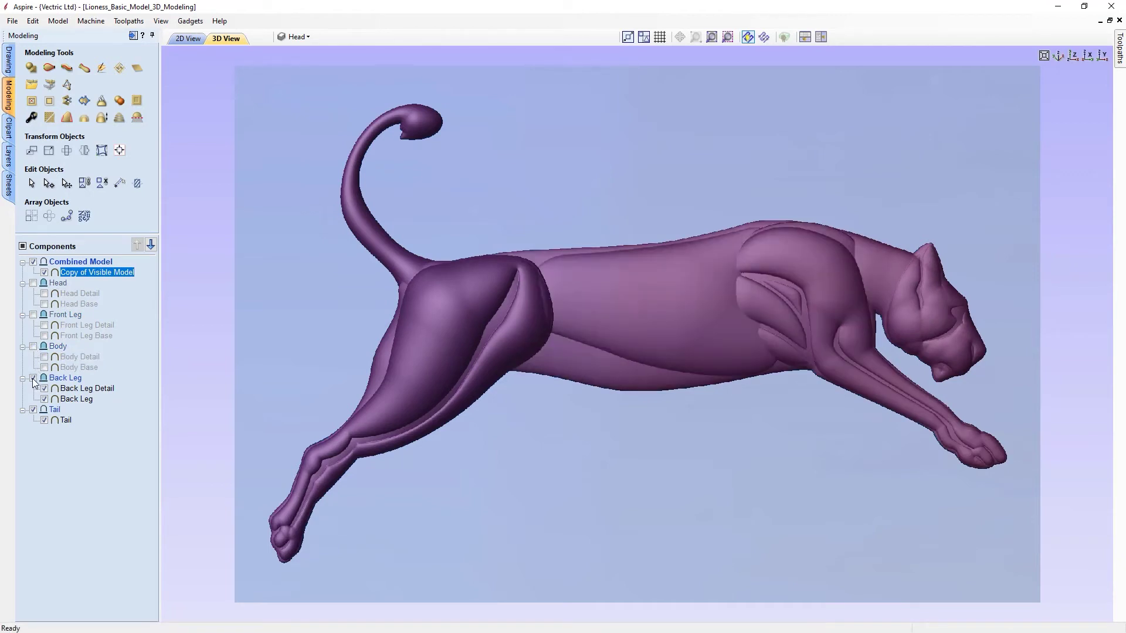
click(34, 410)
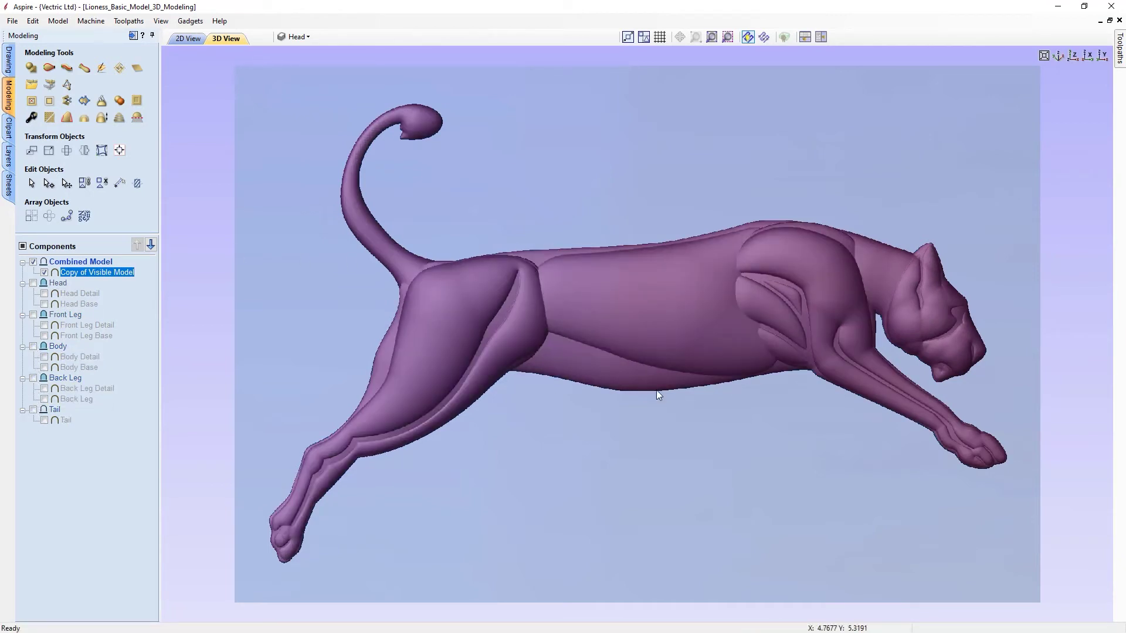
Rename the combined component on the Combined Model level as Lioness to Edit and deselect it
drag(691, 424, 329, 302)
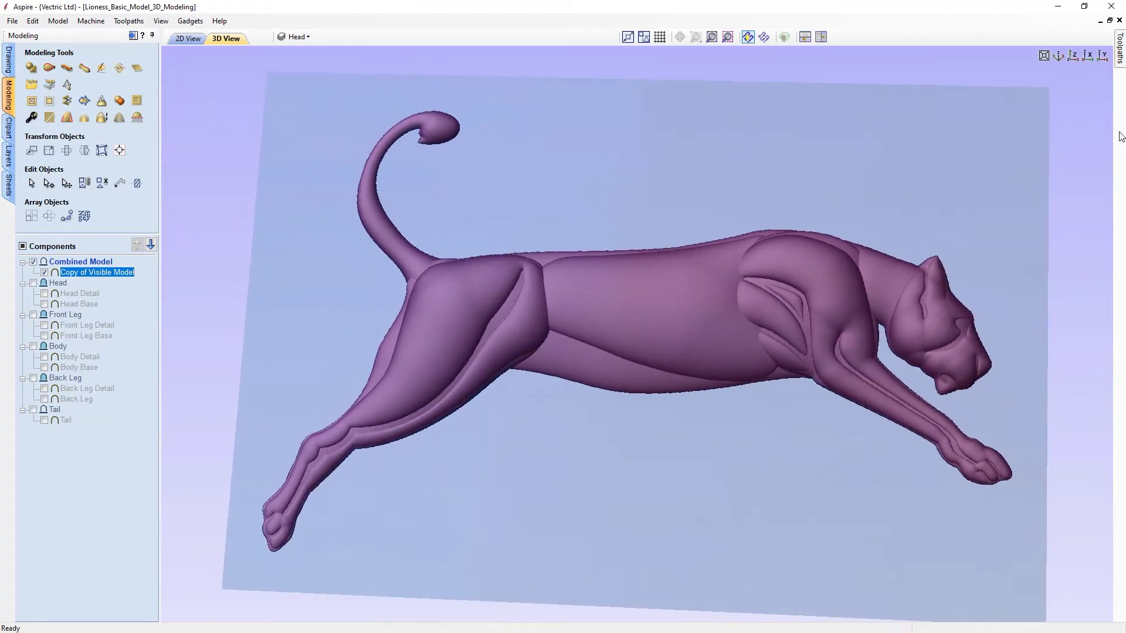
click(1072, 56)
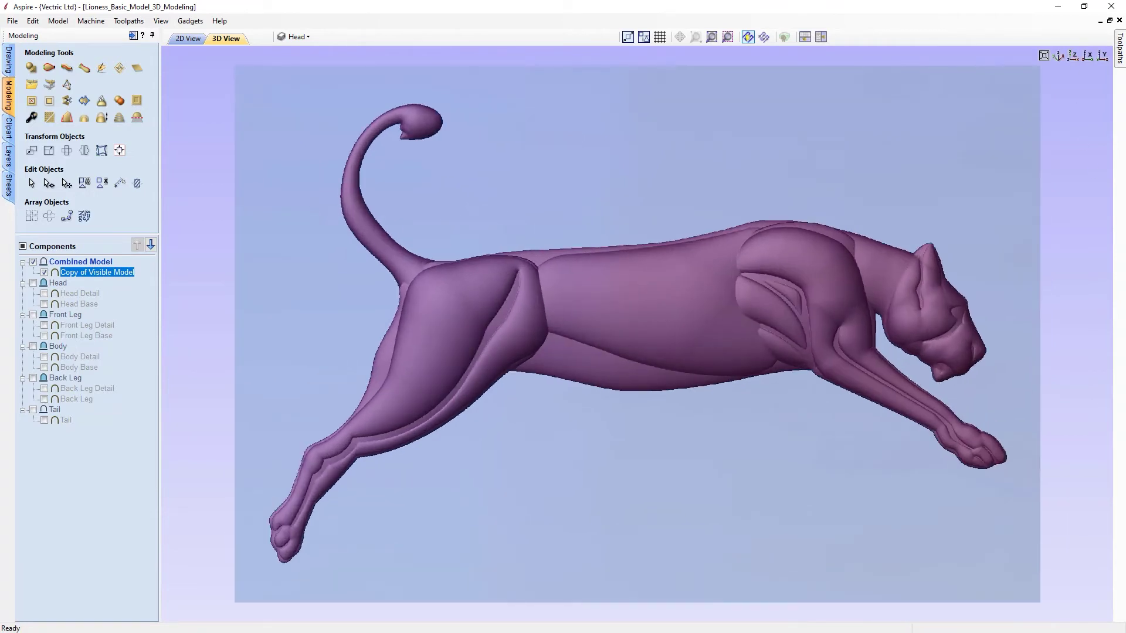
right_click(120, 275)
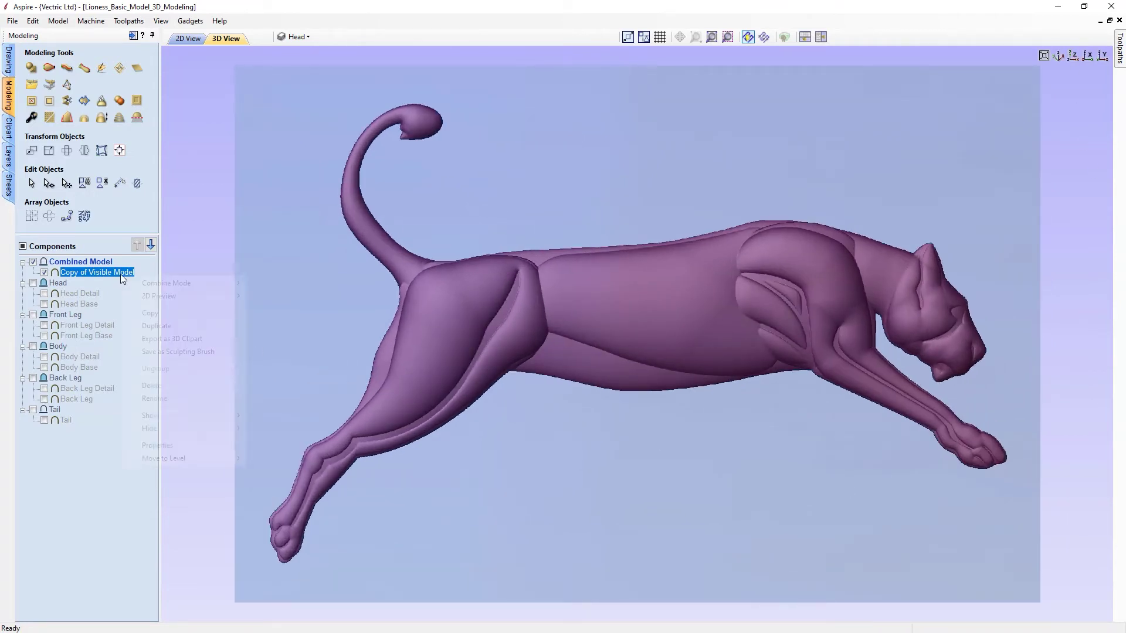
click(173, 397)
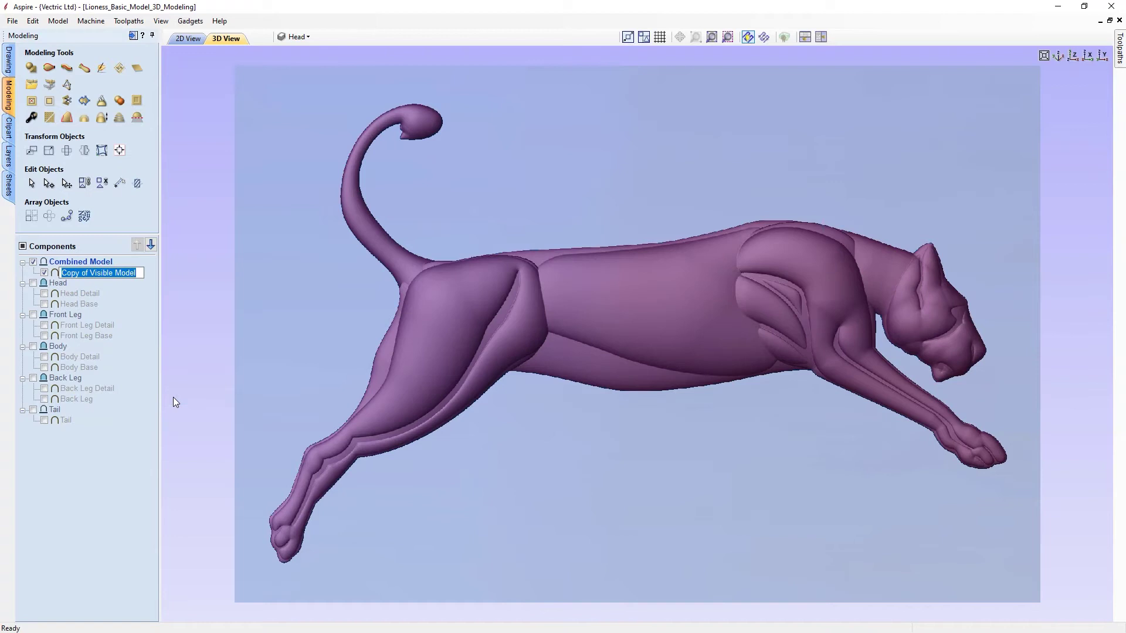
text(Lione)
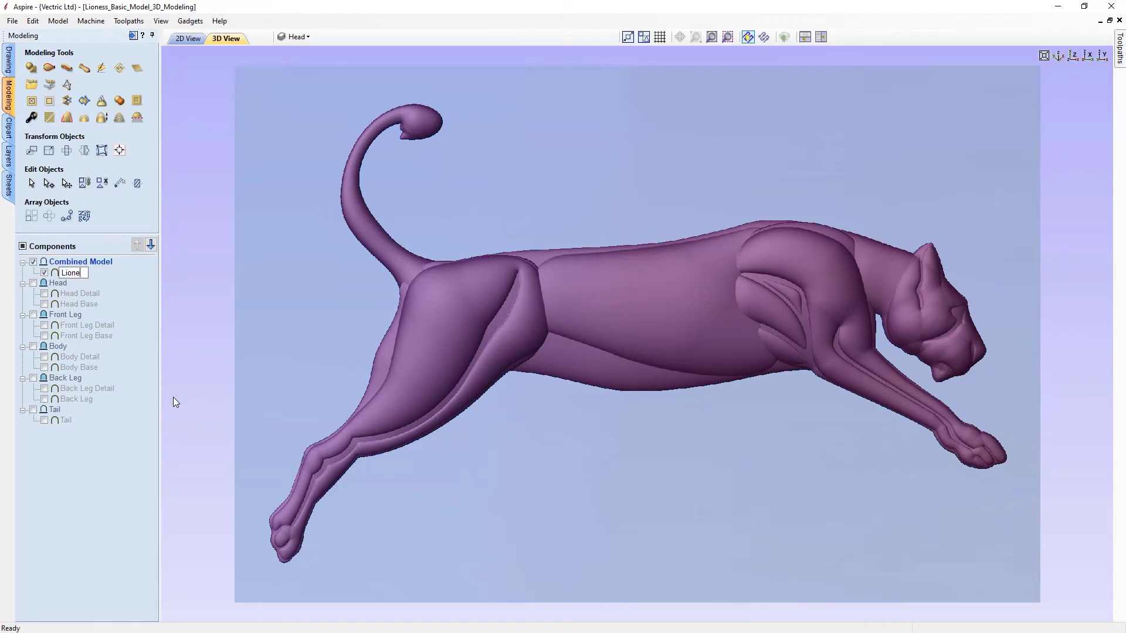
text(ss to Edit)
click(152, 403)
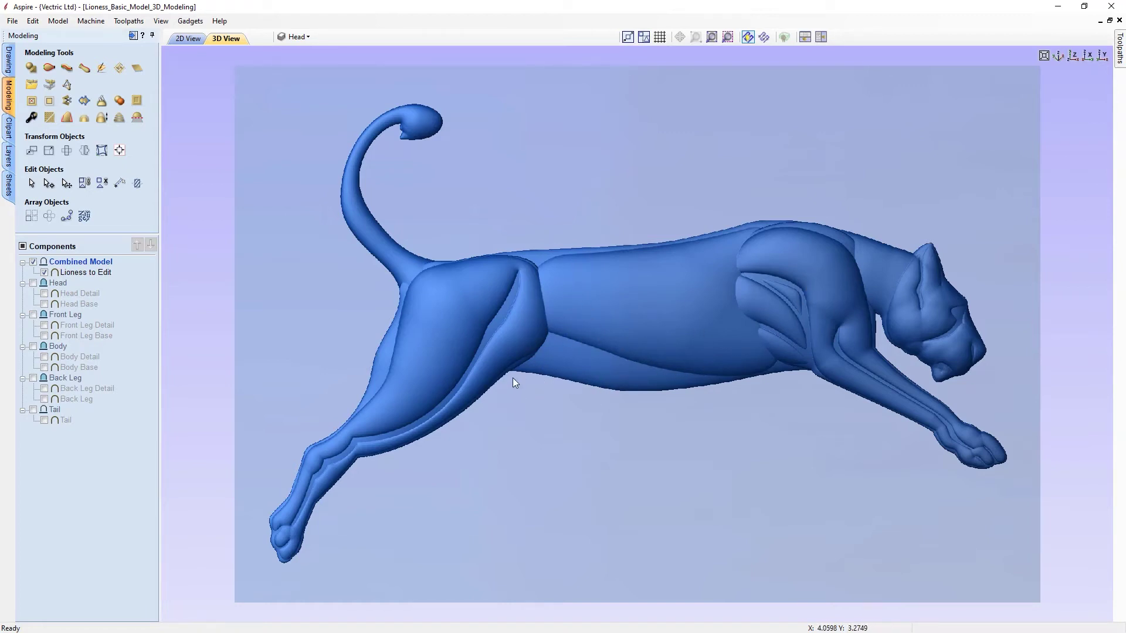
Smooth the Lioness to Edit component by about a quarter of the smoothing range, preserving transparency
key(ctrl+a)
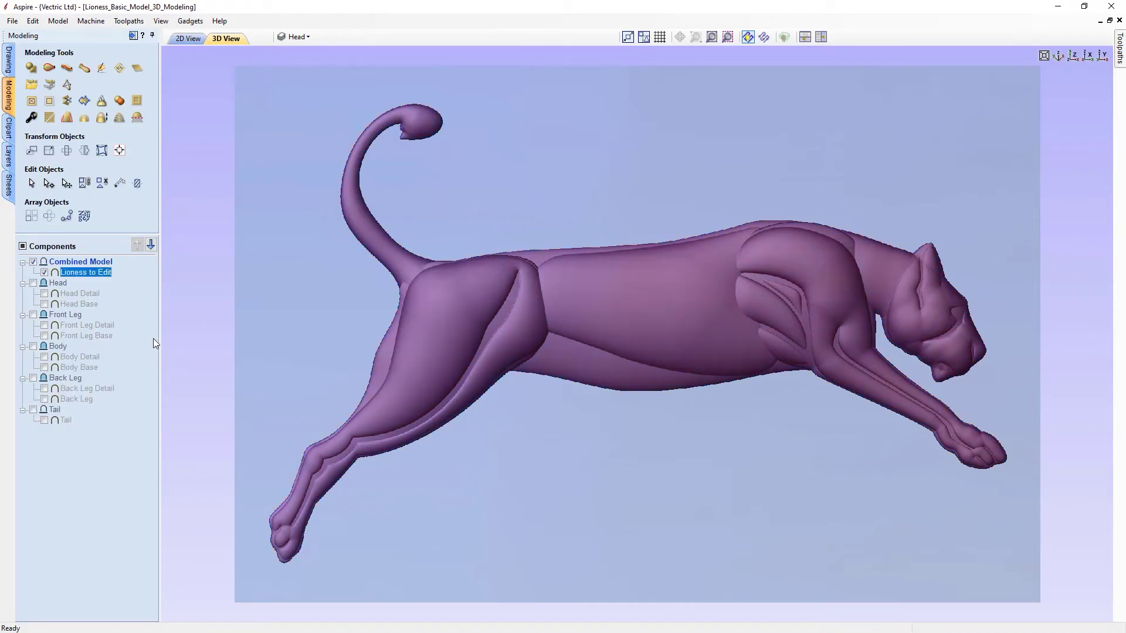
click(50, 119)
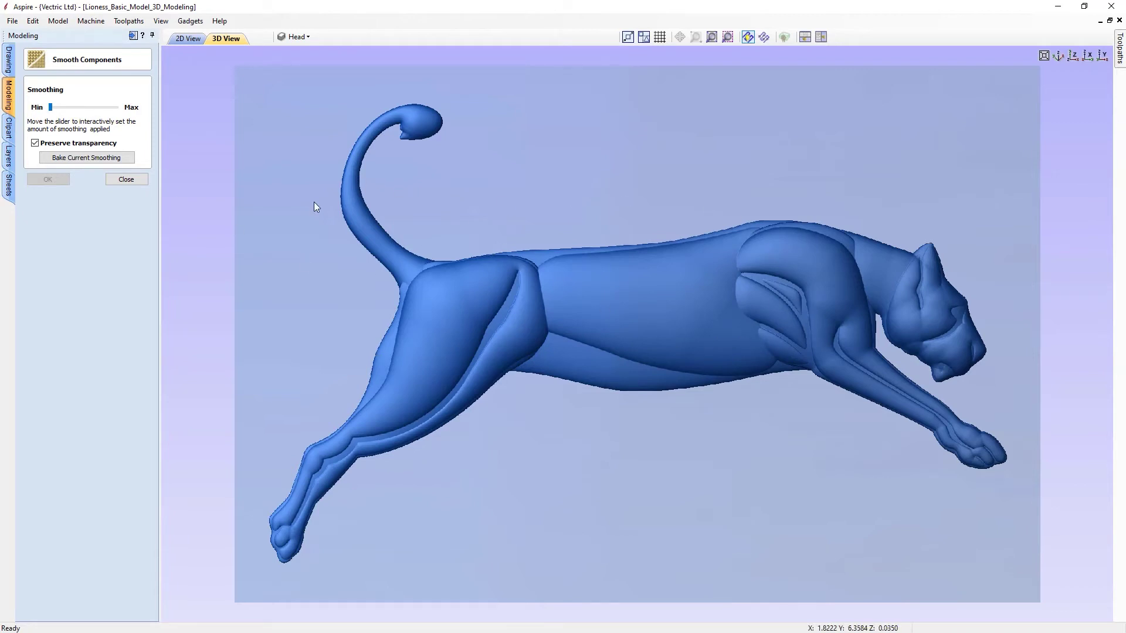
drag(52, 107, 67, 108)
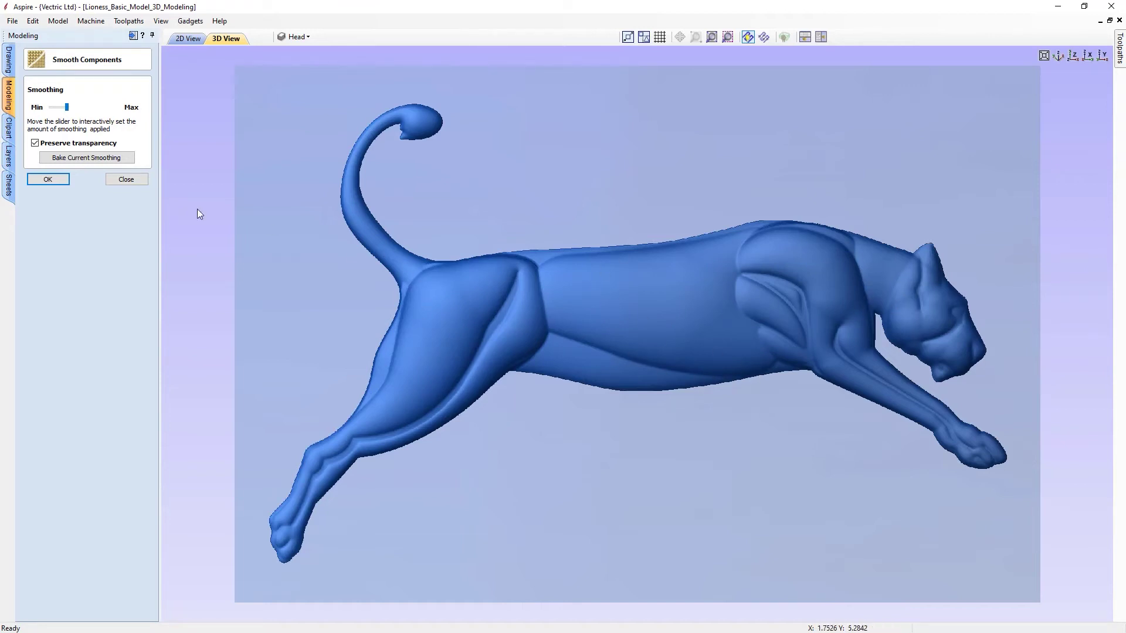
click(48, 179)
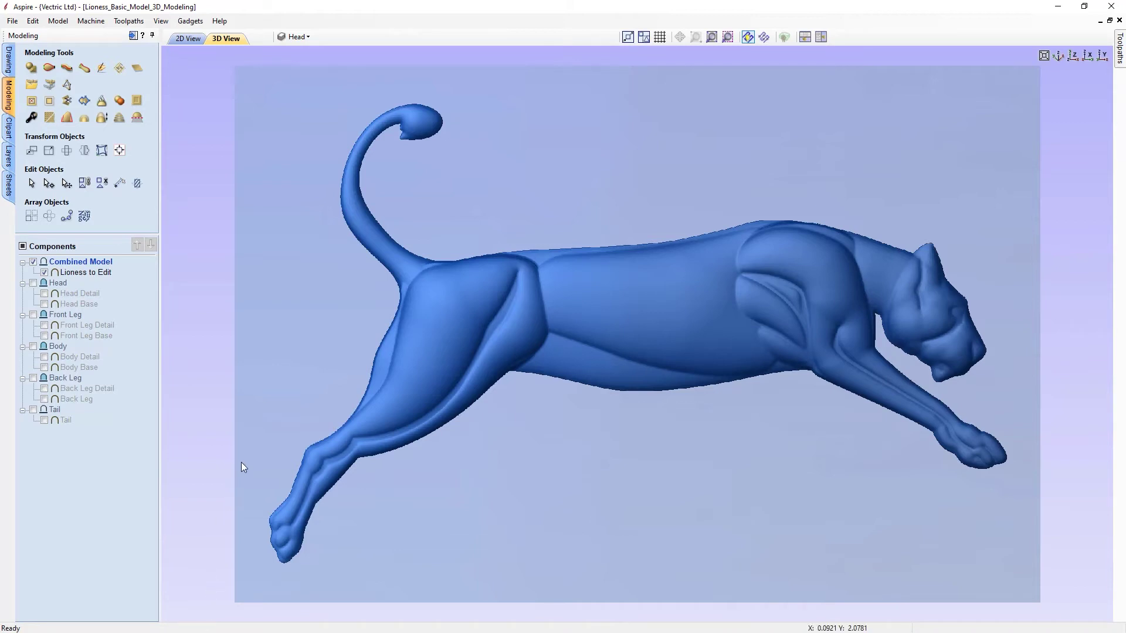
Start sculpting the Lioness to Edit component with the Smooth tool at diameter 87 and strength 41
click(86, 273)
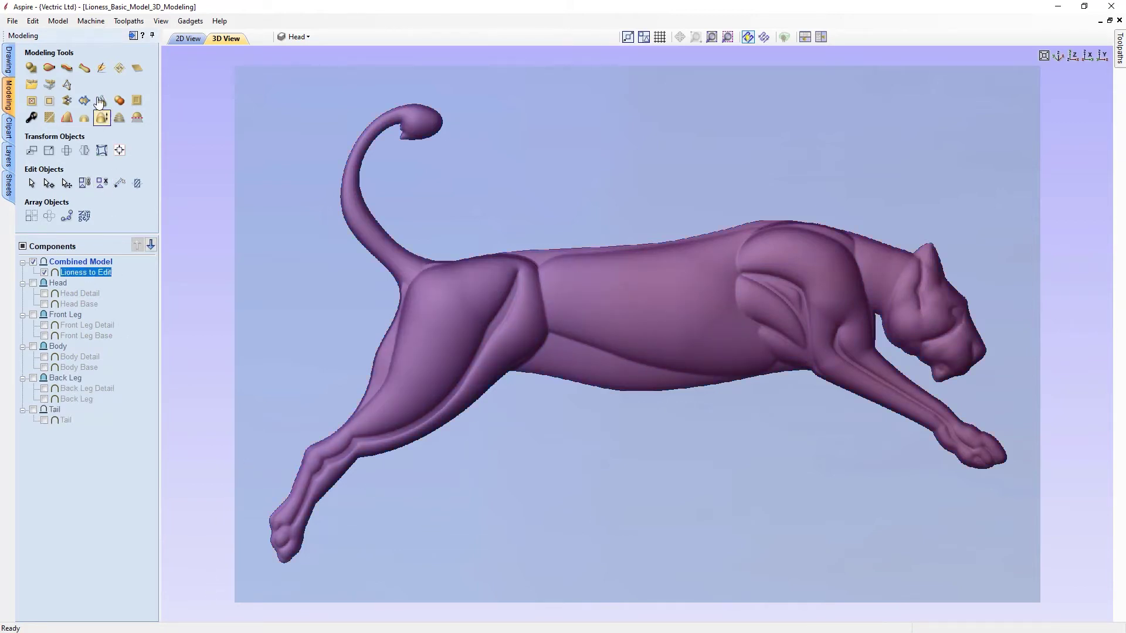
click(100, 69)
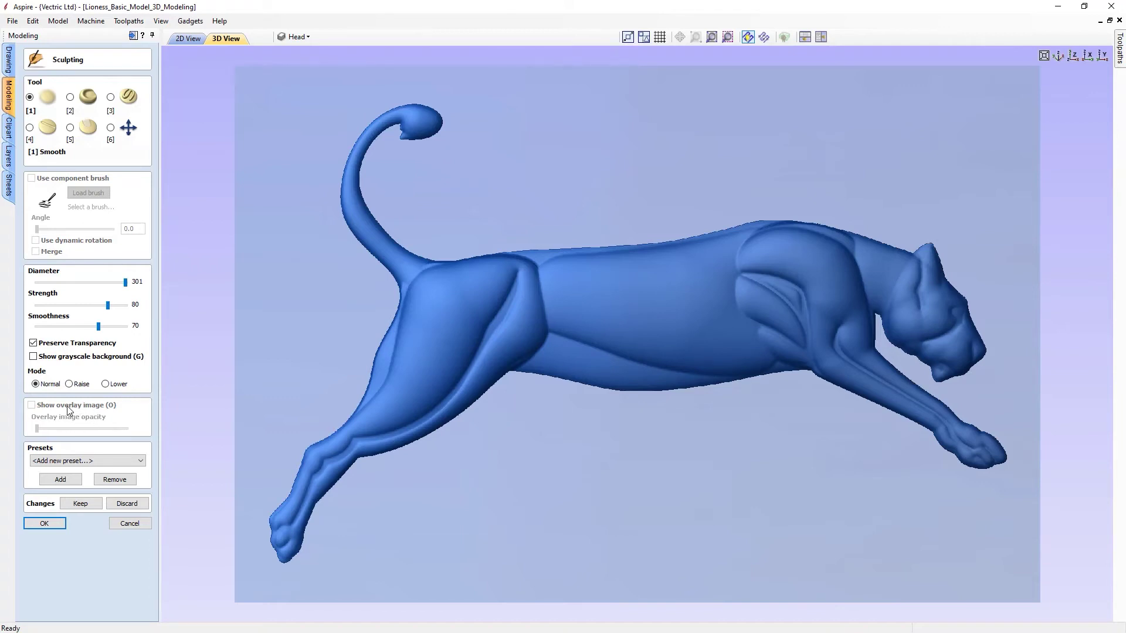
click(141, 460)
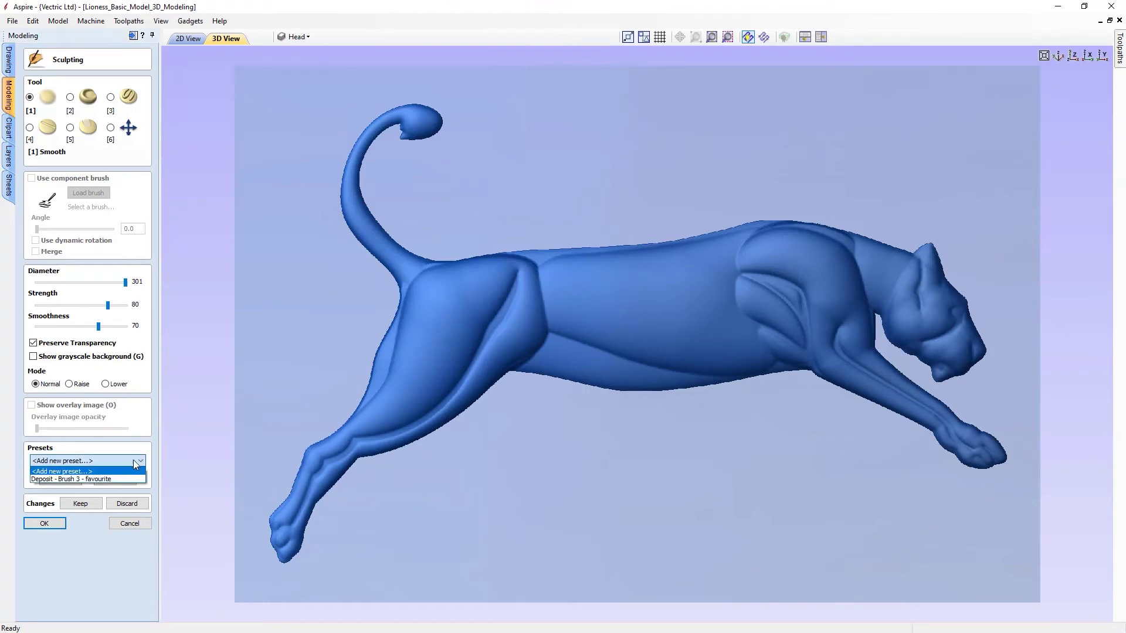
click(107, 446)
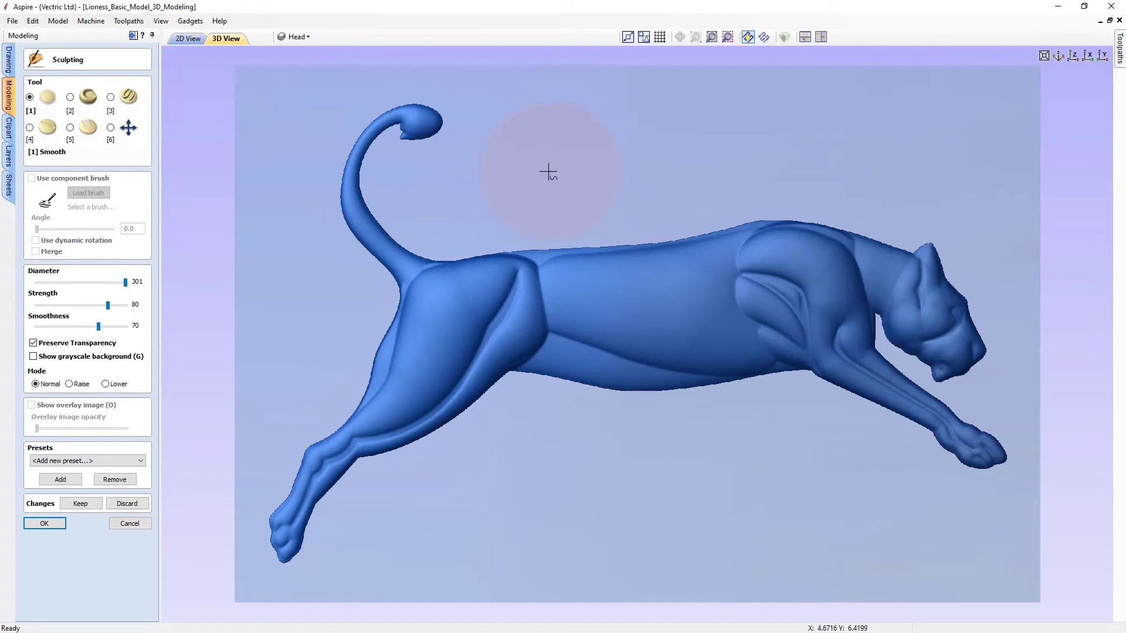
drag(125, 282, 74, 287)
drag(109, 309, 76, 315)
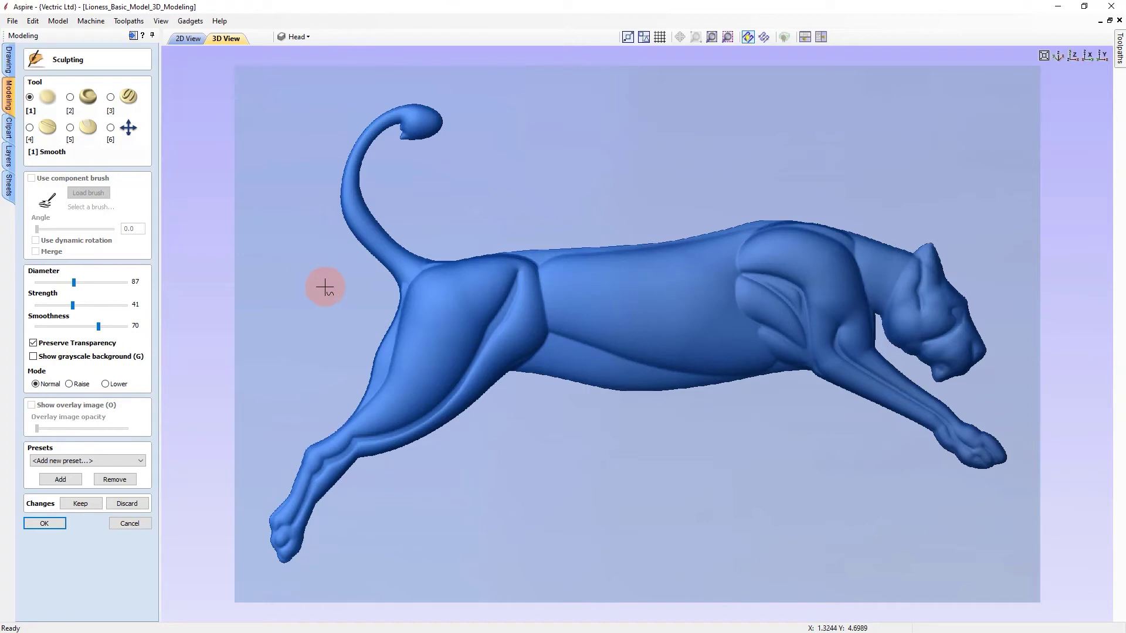
Smooth the crease where the base of the tail meets the hip and upper back leg
mouse_move(387, 278)
mouse_down()
mouse_move(432, 284)
mouse_move(421, 268)
mouse_move(425, 284)
mouse_move(395, 269)
mouse_move(409, 286)
mouse_move(431, 274)
mouse_move(396, 264)
mouse_move(439, 276)
mouse_move(406, 300)
mouse_move(447, 301)
mouse_move(438, 321)
mouse_move(373, 245)
mouse_move(436, 296)
mouse_move(419, 283)
mouse_move(422, 303)
mouse_move(411, 288)
mouse_move(395, 296)
mouse_up()
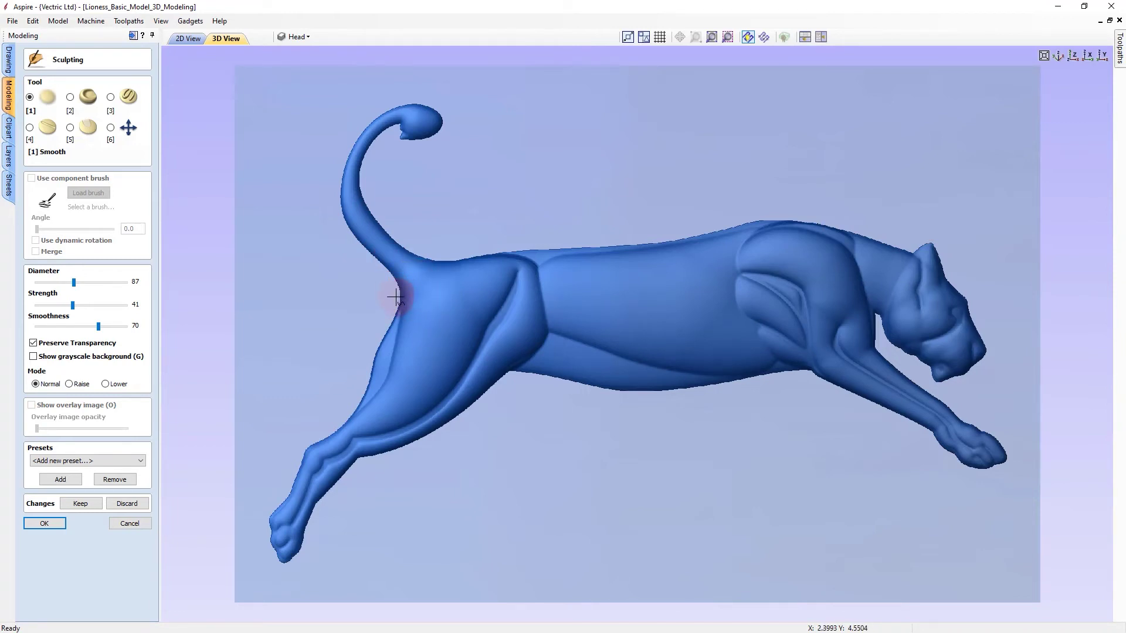
mouse_move(403, 294)
mouse_down()
mouse_move(427, 299)
mouse_move(416, 291)
mouse_move(418, 305)
mouse_up()
mouse_move(418, 306)
mouse_down()
mouse_move(417, 284)
mouse_move(410, 304)
mouse_up()
mouse_move(410, 303)
mouse_down()
mouse_move(438, 312)
mouse_move(495, 379)
mouse_up()
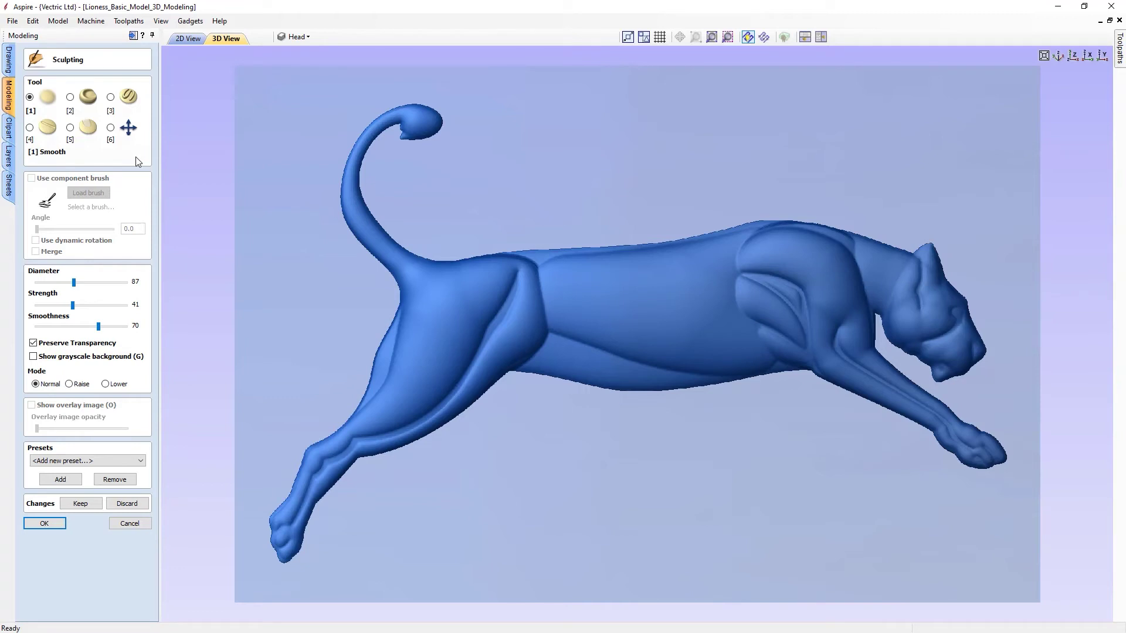
Look through the Smudge, Deposit, Remove, Undo Brush and Twiddle View sculpting tools and return to Smooth
click(69, 97)
click(111, 97)
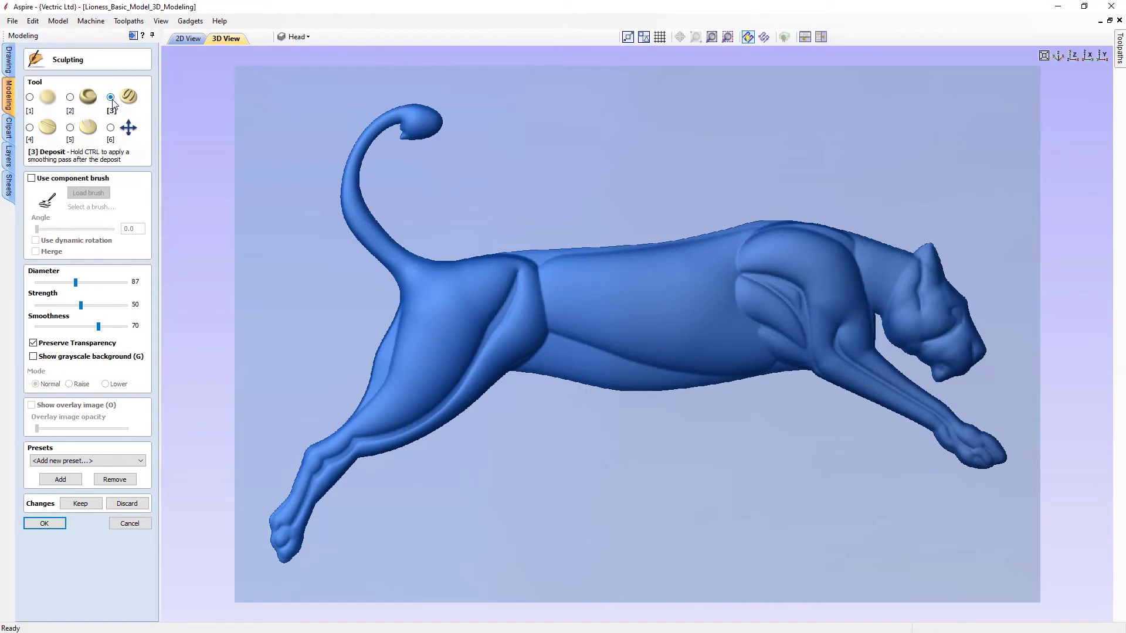
click(30, 128)
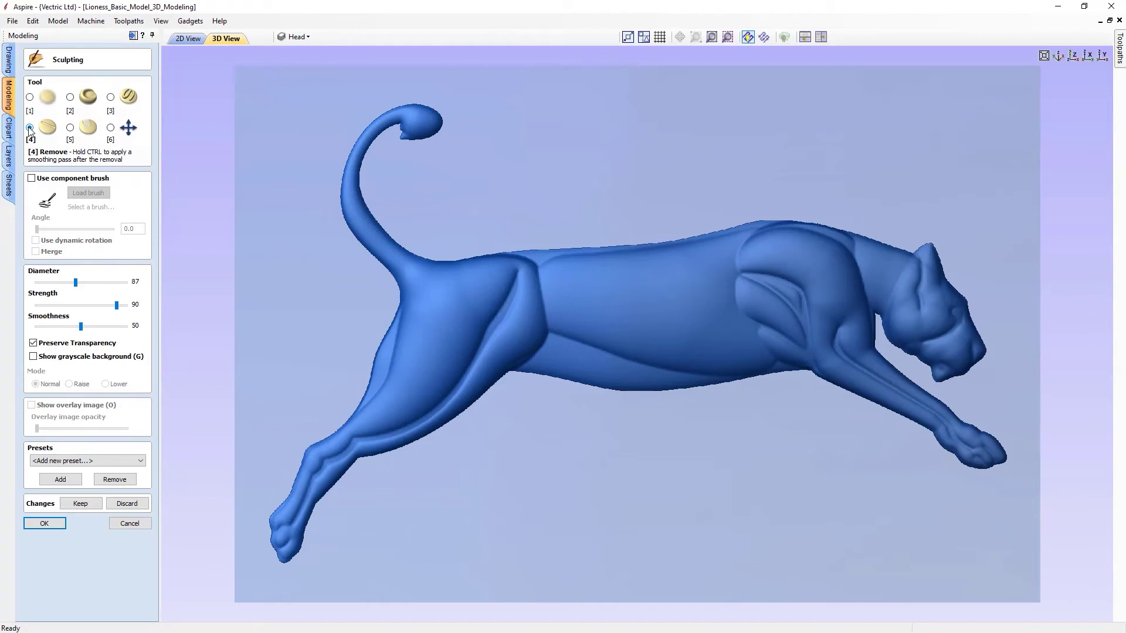
click(69, 128)
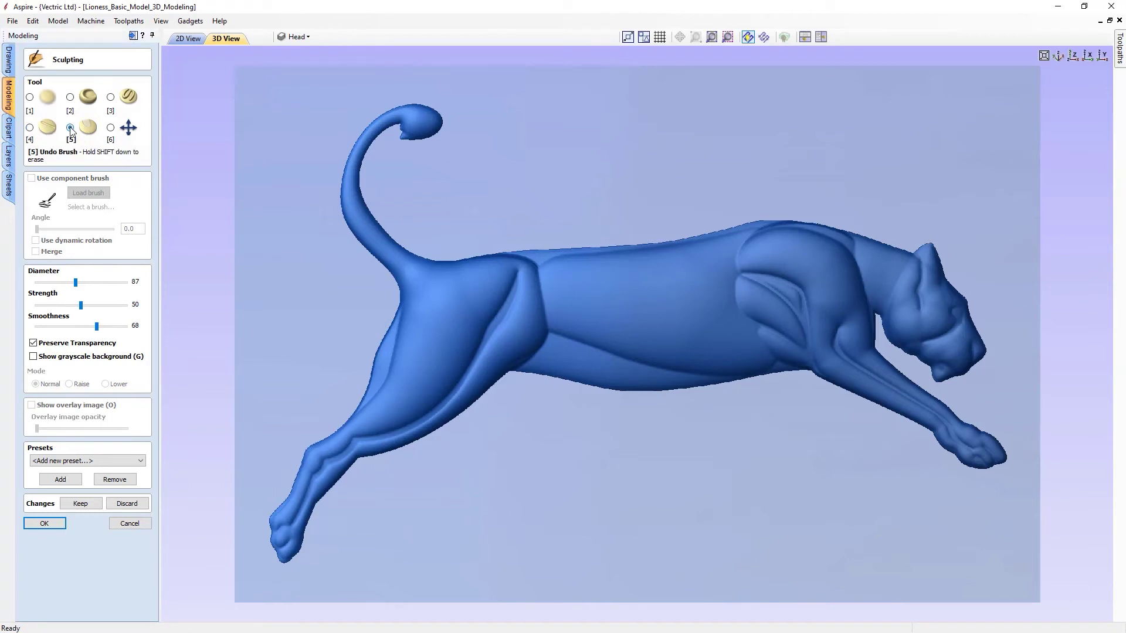
click(111, 128)
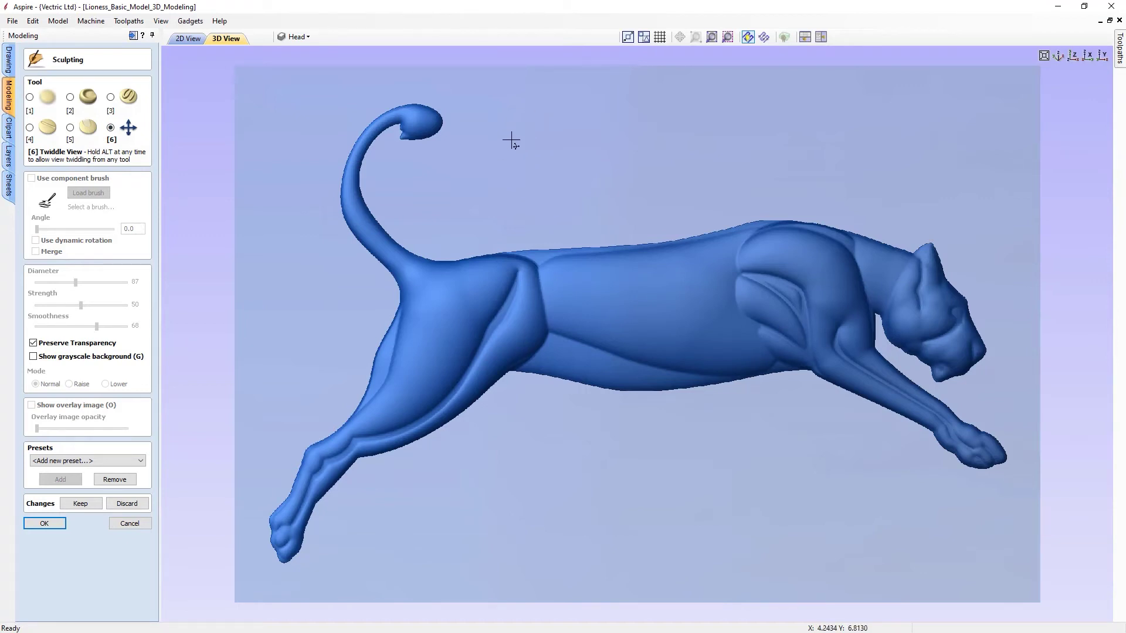
key(1)
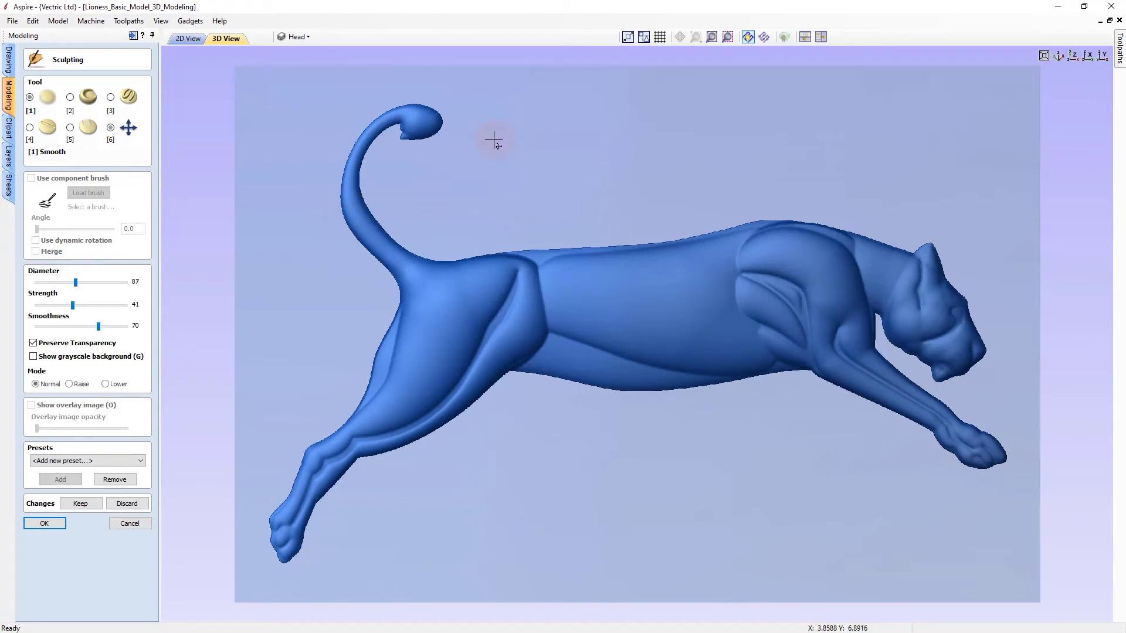
key(2)
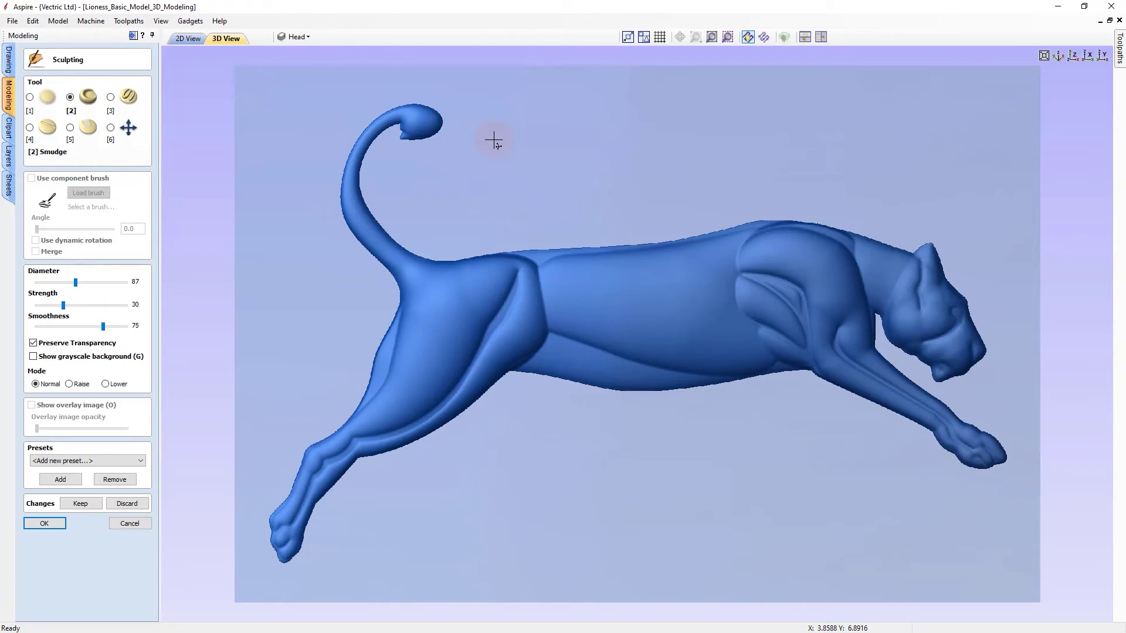
key(3)
key(4)
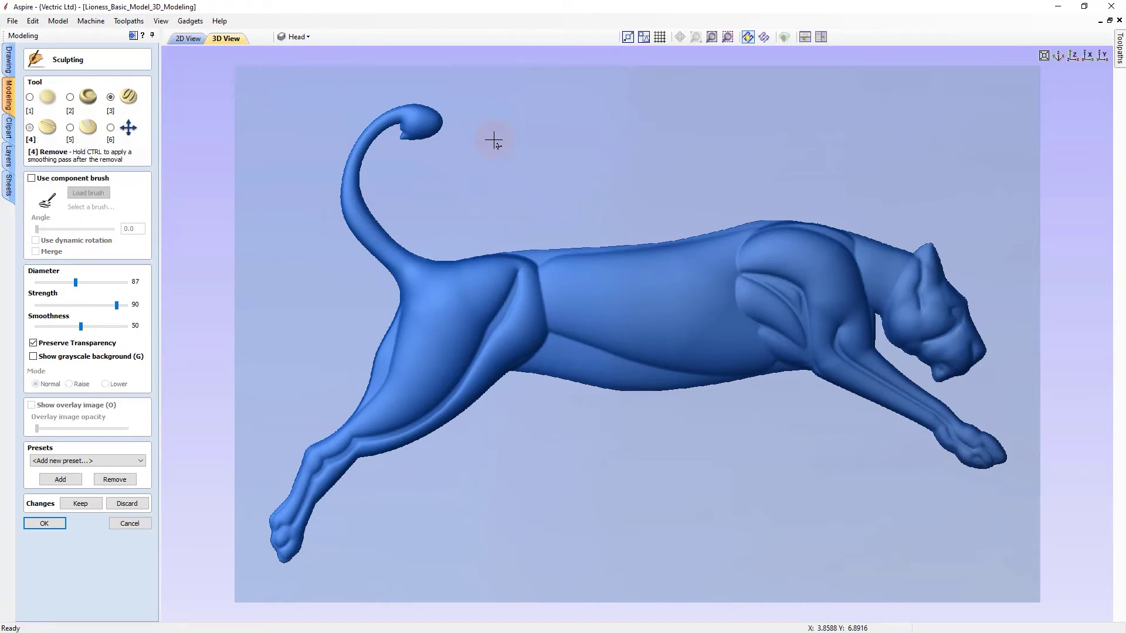
key(5)
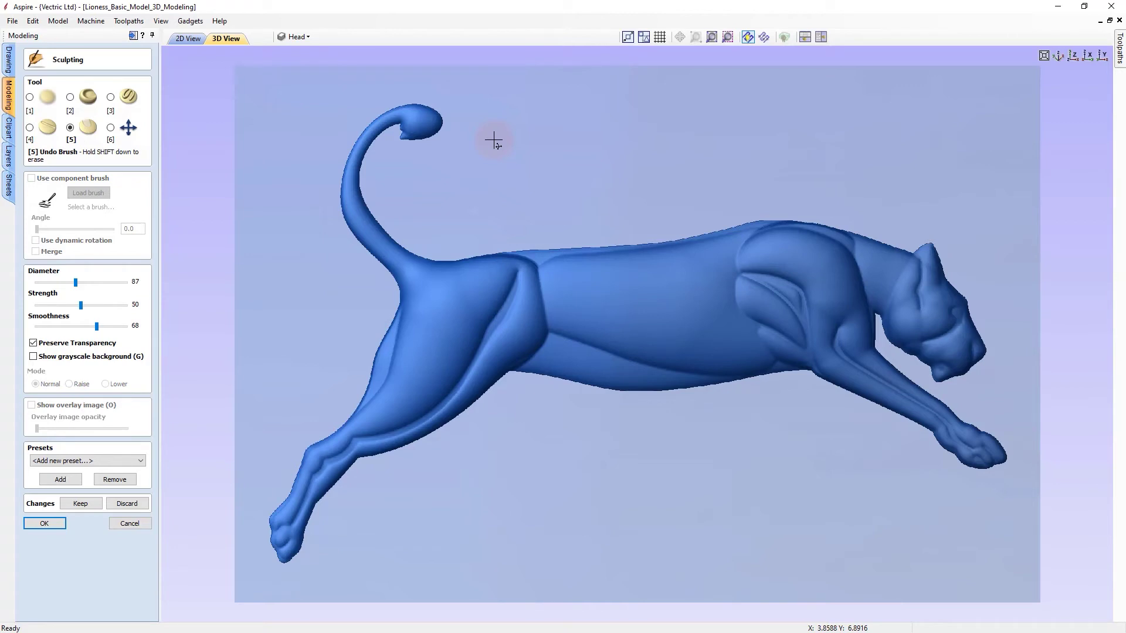
key(6)
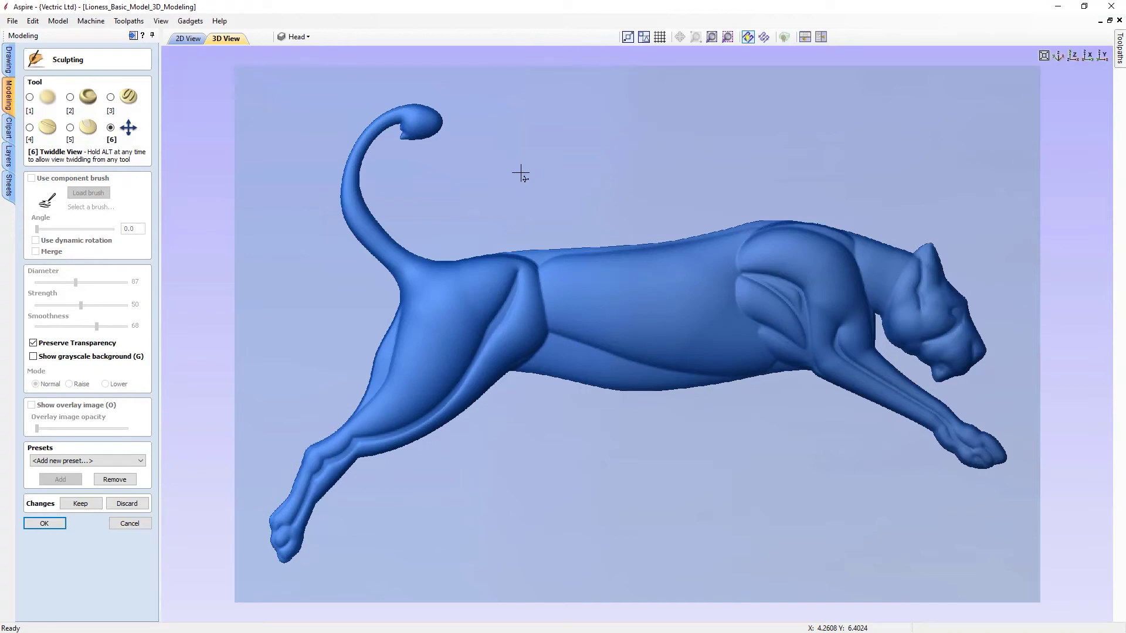
key(1)
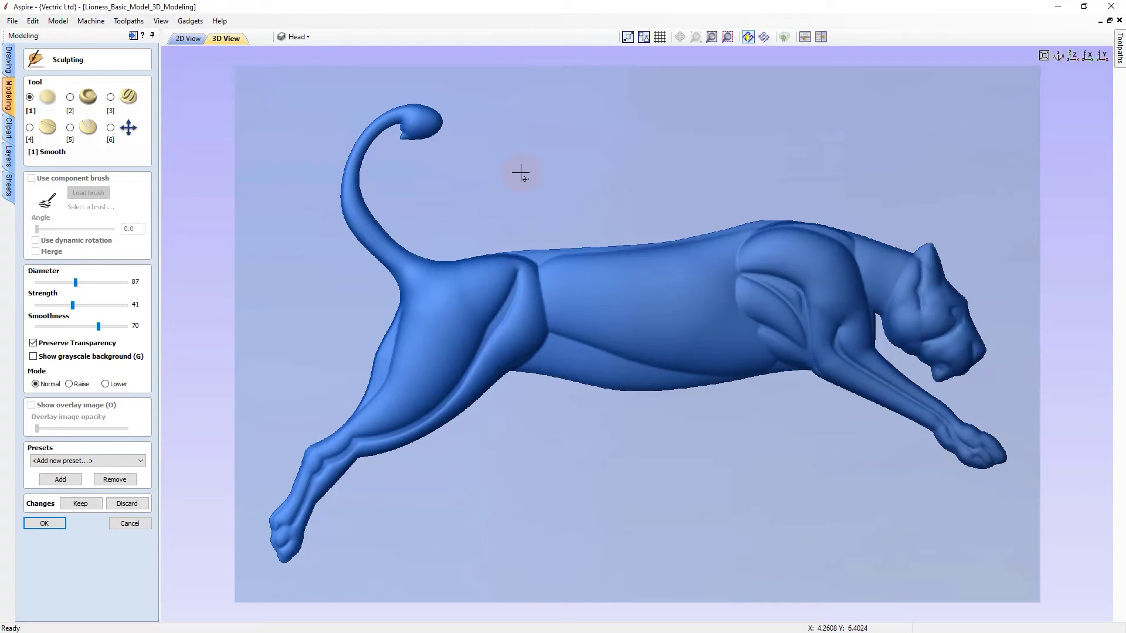
Try stronger, weaker, larger and smaller settings for the Smooth brush, ending with strength 40 and a reduced diameter
shift+scroll(521, 174, up, 15)
shift+scroll(521, 174, down, 13)
shift+scroll(520, 174, down, 5)
ctrl+scroll(520, 173, up, 9)
ctrl+scroll(520, 173, down, 10)
shift+scroll(523, 181, up, 10)
shift+scroll(523, 182, down, 13)
ctrl+scroll(521, 183, up, 7)
ctrl+scroll(521, 183, down, 4)
ctrl+scroll(520, 183, down, 5)
ctrl+scroll(521, 183, down, 1)
Smooth the body-part edges along the back, back leg, belly and front leg with the brush at diameter 73
mouse_move(485, 238)
mouse_down()
mouse_move(642, 248)
mouse_move(850, 229)
mouse_move(977, 293)
mouse_move(910, 432)
mouse_up()
ctrl+scroll(550, 429, up, 2)
mouse_move(385, 271)
mouse_down()
mouse_move(370, 374)
mouse_move(298, 455)
mouse_move(262, 520)
mouse_move(264, 511)
mouse_move(277, 558)
mouse_move(302, 573)
mouse_up()
mouse_move(323, 470)
mouse_down()
mouse_move(397, 427)
mouse_move(497, 316)
mouse_move(460, 382)
mouse_move(380, 462)
mouse_move(530, 362)
mouse_move(498, 379)
mouse_move(500, 392)
mouse_move(545, 332)
mouse_move(667, 364)
mouse_move(643, 358)
mouse_move(670, 367)
mouse_move(678, 385)
mouse_move(546, 381)
mouse_move(528, 309)
mouse_move(538, 297)
mouse_move(543, 311)
mouse_move(546, 279)
mouse_move(528, 276)
mouse_move(520, 254)
mouse_move(631, 252)
mouse_move(463, 244)
mouse_move(581, 252)
mouse_move(752, 229)
mouse_move(617, 254)
mouse_move(722, 242)
mouse_move(534, 247)
mouse_move(530, 256)
mouse_move(571, 269)
mouse_move(794, 221)
mouse_move(784, 218)
mouse_move(875, 257)
mouse_move(826, 235)
mouse_move(734, 234)
mouse_move(930, 244)
mouse_move(988, 346)
mouse_move(953, 397)
mouse_up()
mouse_move(888, 322)
mouse_down()
mouse_move(901, 283)
mouse_move(918, 341)
mouse_move(927, 295)
mouse_move(954, 409)
mouse_move(823, 388)
mouse_up()
mouse_move(744, 385)
mouse_down()
mouse_move(760, 383)
mouse_move(760, 360)
mouse_move(779, 375)
mouse_move(804, 372)
mouse_move(796, 367)
mouse_move(900, 404)
mouse_move(966, 469)
mouse_move(1004, 467)
mouse_move(983, 435)
mouse_up()
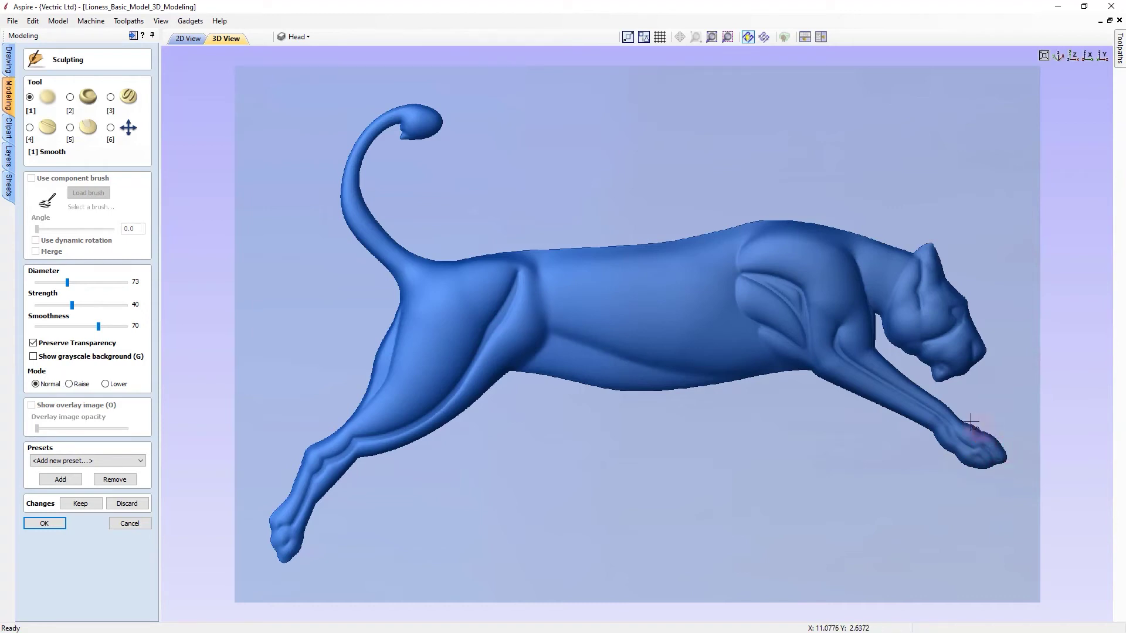
Smooth the creases around the shoulder and the edge between hip and torso with the strength reduced to about 30
mouse_move(868, 346)
mouse_down()
mouse_move(869, 314)
mouse_move(863, 322)
mouse_move(874, 321)
mouse_move(865, 326)
mouse_move(855, 264)
mouse_move(867, 369)
mouse_move(671, 322)
mouse_move(629, 284)
mouse_move(761, 288)
mouse_up()
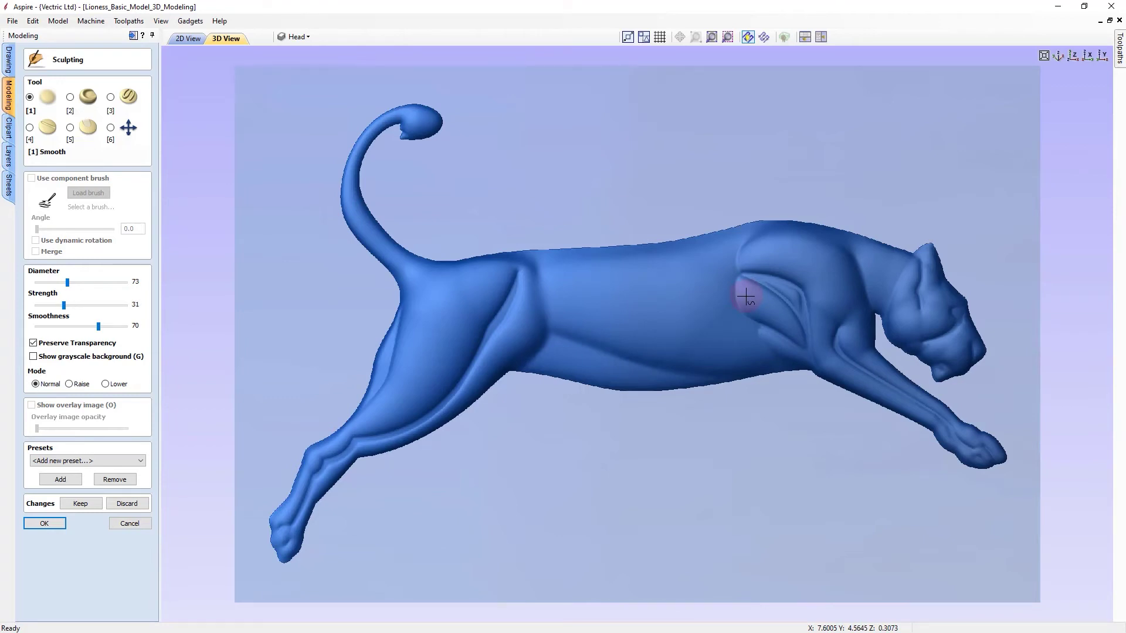
mouse_move(742, 297)
mouse_down()
mouse_move(724, 285)
mouse_move(740, 249)
mouse_move(733, 258)
mouse_up()
drag(744, 335, 750, 337)
mouse_move(555, 309)
mouse_down()
mouse_move(550, 297)
mouse_move(532, 299)
mouse_move(528, 269)
mouse_move(547, 291)
mouse_up()
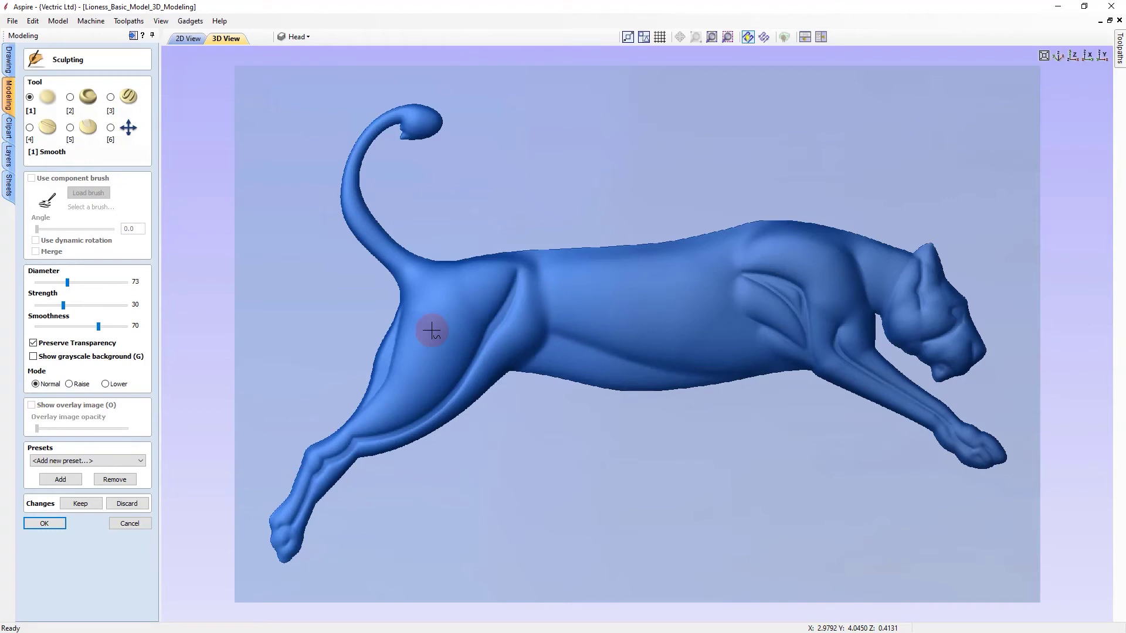
Save the current Smooth brush settings as a preset named Edge Finish and select that preset
click(61, 481)
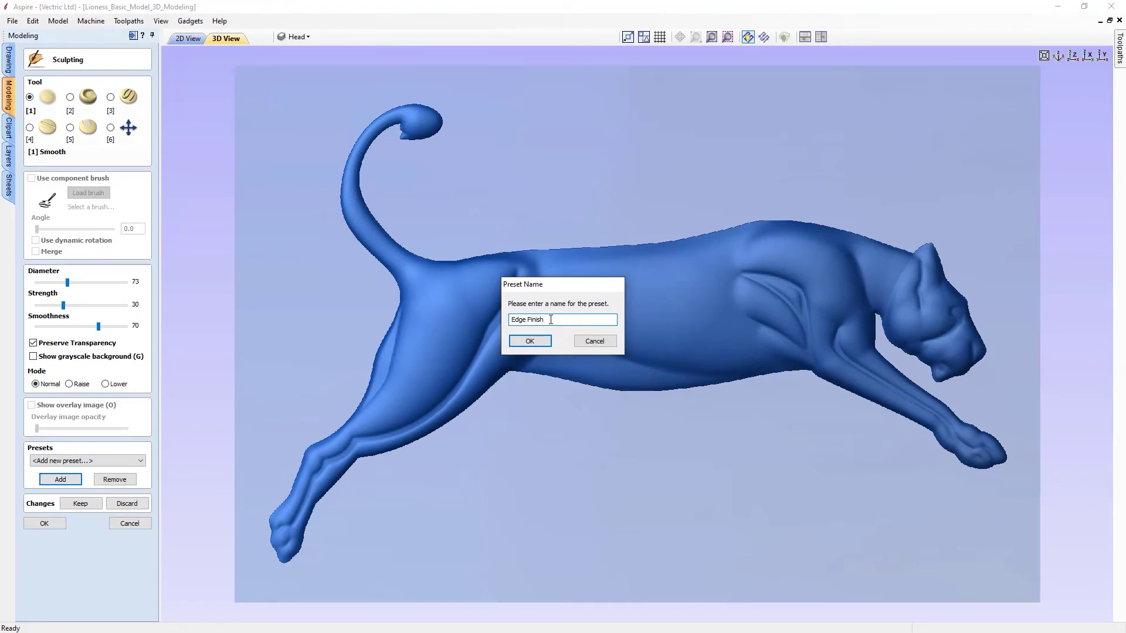
click(530, 342)
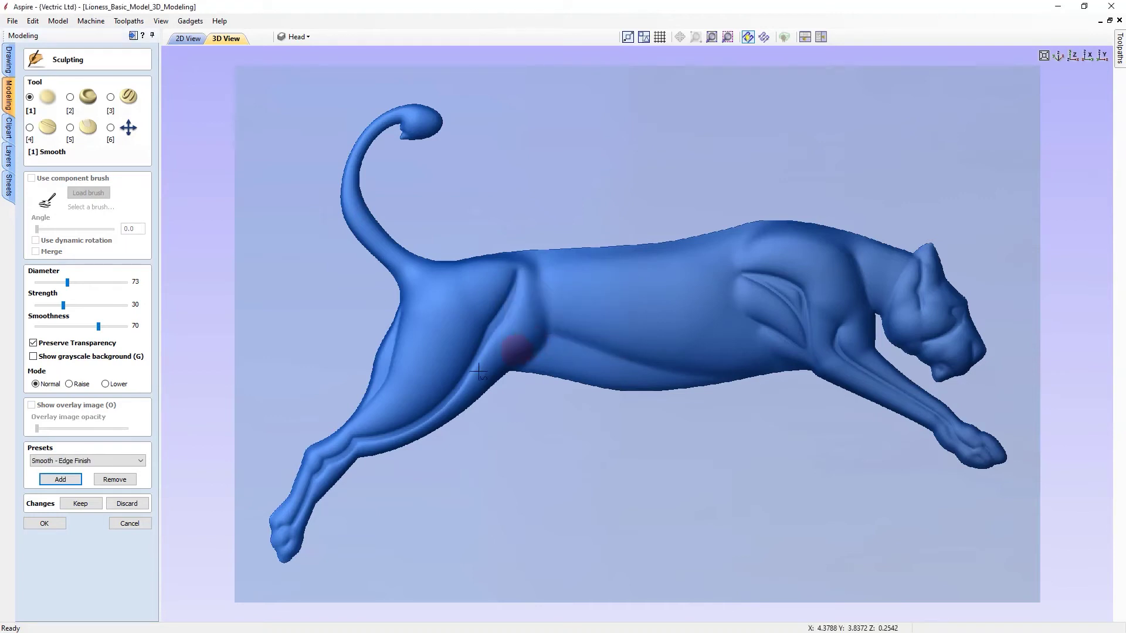
click(82, 461)
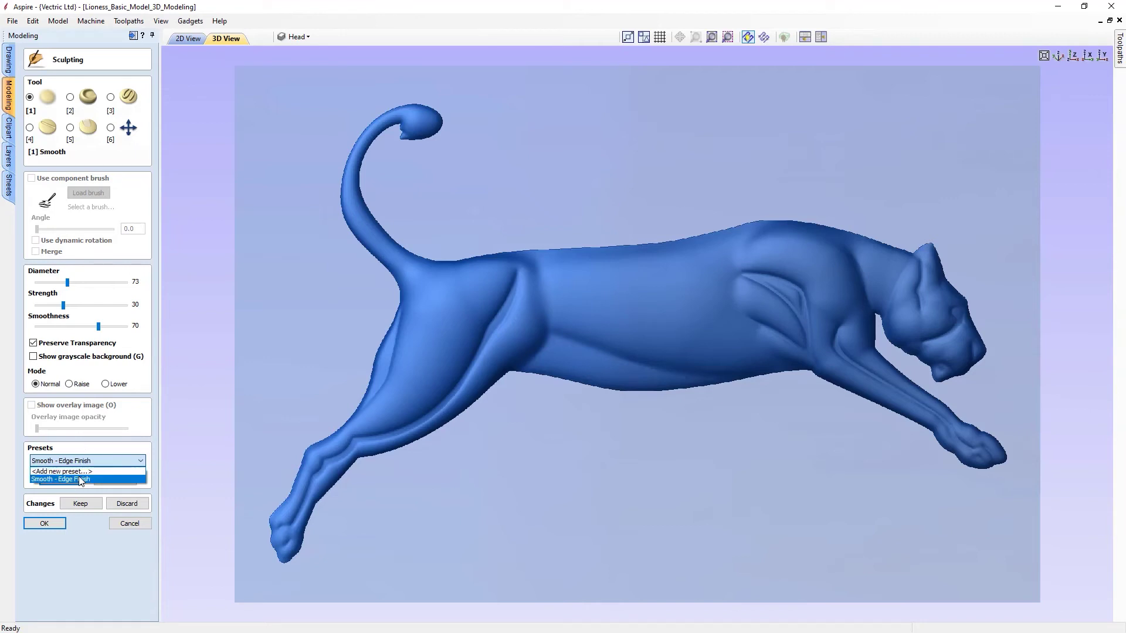
click(81, 480)
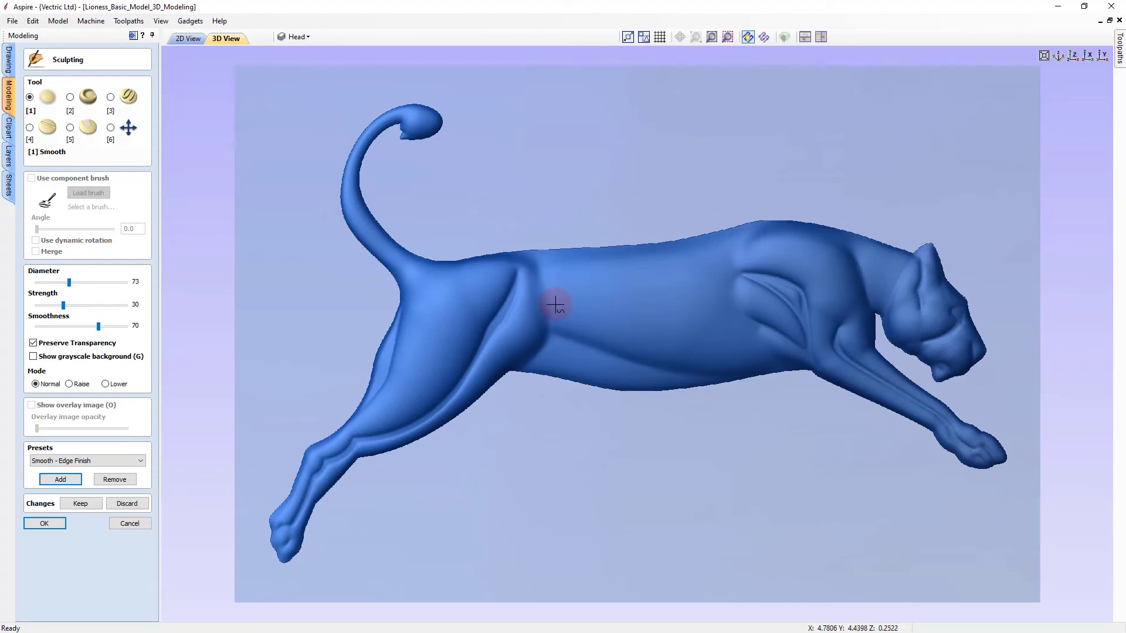
Blend the edge between the back thigh and the torso using the Smooth brush at diameter 109 and strength about 51
ctrl+scroll(555, 304, up, 3)
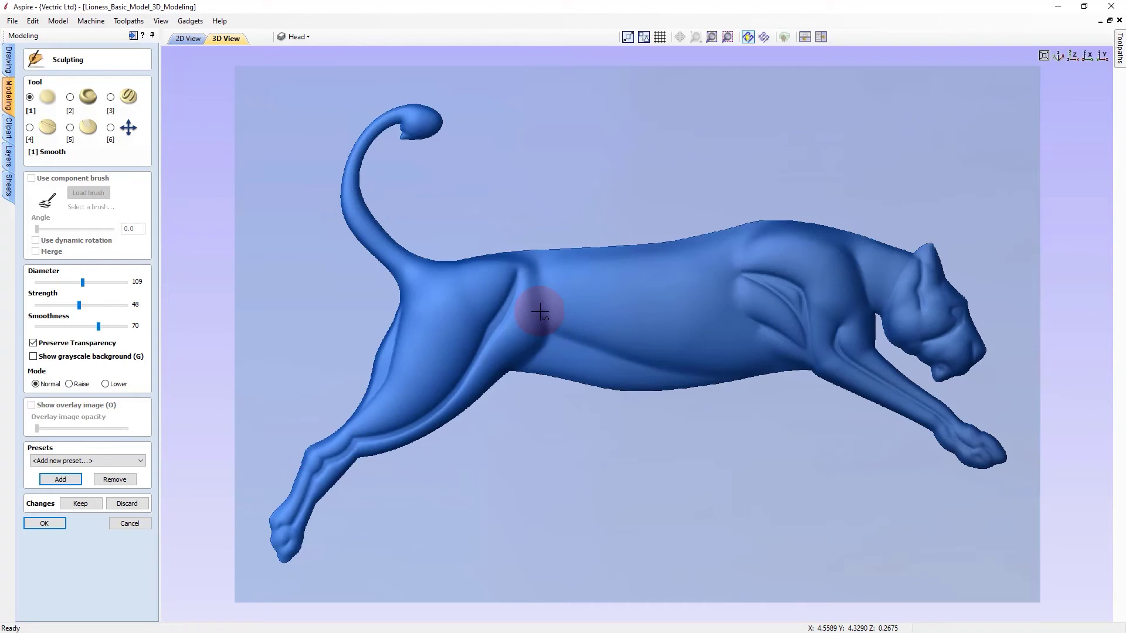
mouse_move(525, 311)
mouse_down()
mouse_move(522, 321)
mouse_move(538, 294)
mouse_move(516, 330)
mouse_up()
mouse_move(533, 294)
mouse_down()
mouse_move(548, 284)
mouse_move(519, 335)
mouse_move(548, 279)
mouse_move(536, 266)
mouse_move(536, 281)
mouse_move(531, 259)
mouse_move(536, 314)
mouse_up()
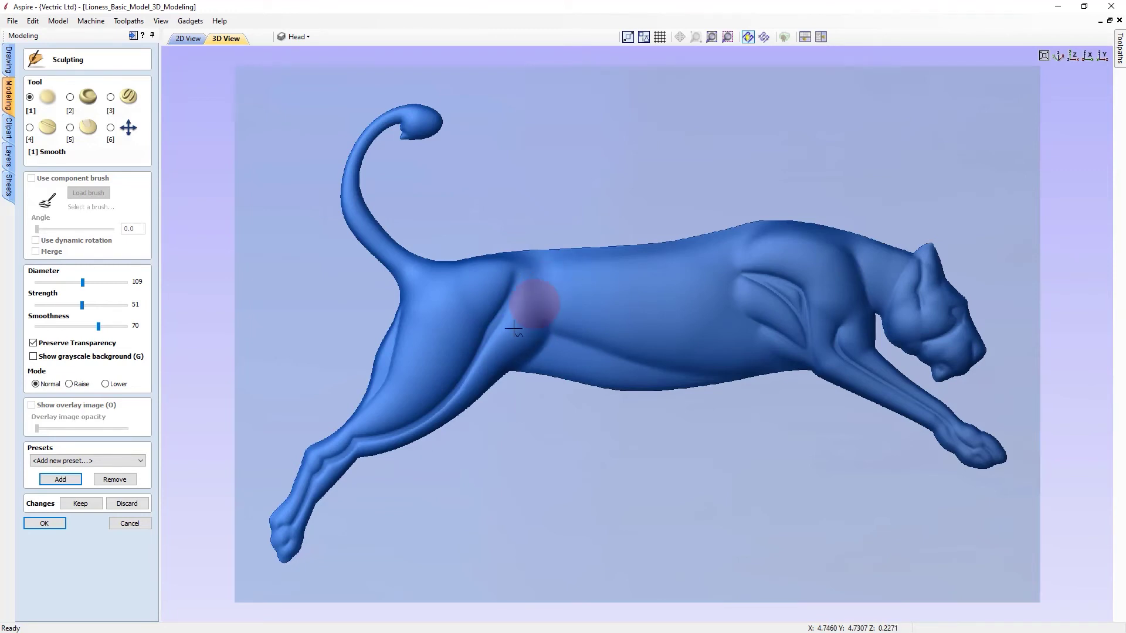
drag(536, 306, 543, 294)
drag(524, 332, 544, 288)
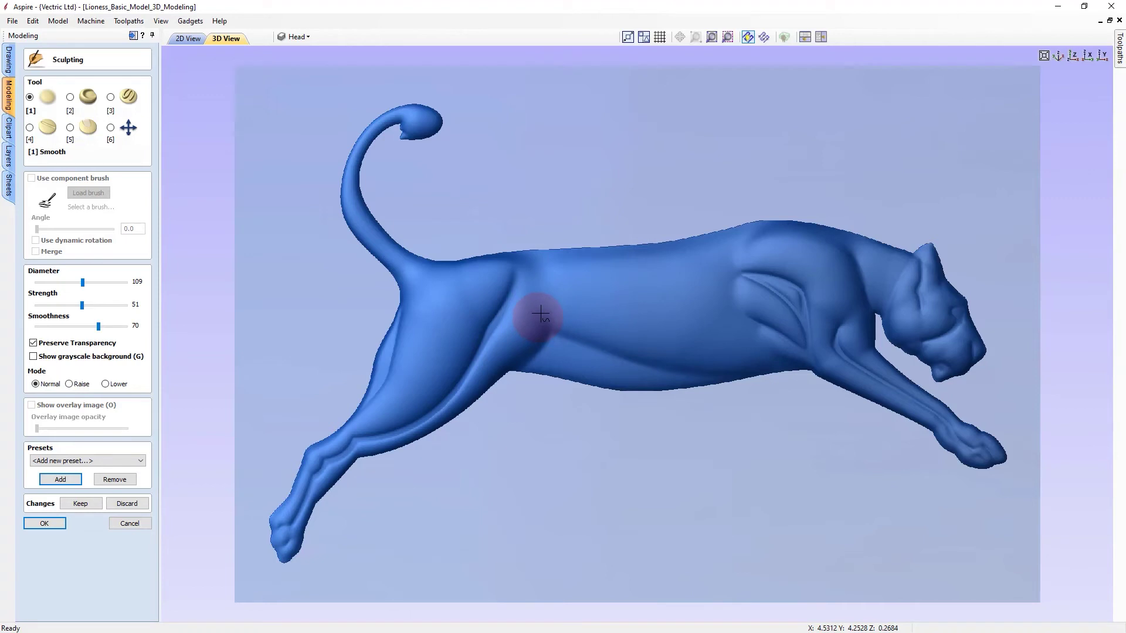
mouse_move(522, 322)
mouse_down()
mouse_move(538, 281)
mouse_move(532, 352)
mouse_up()
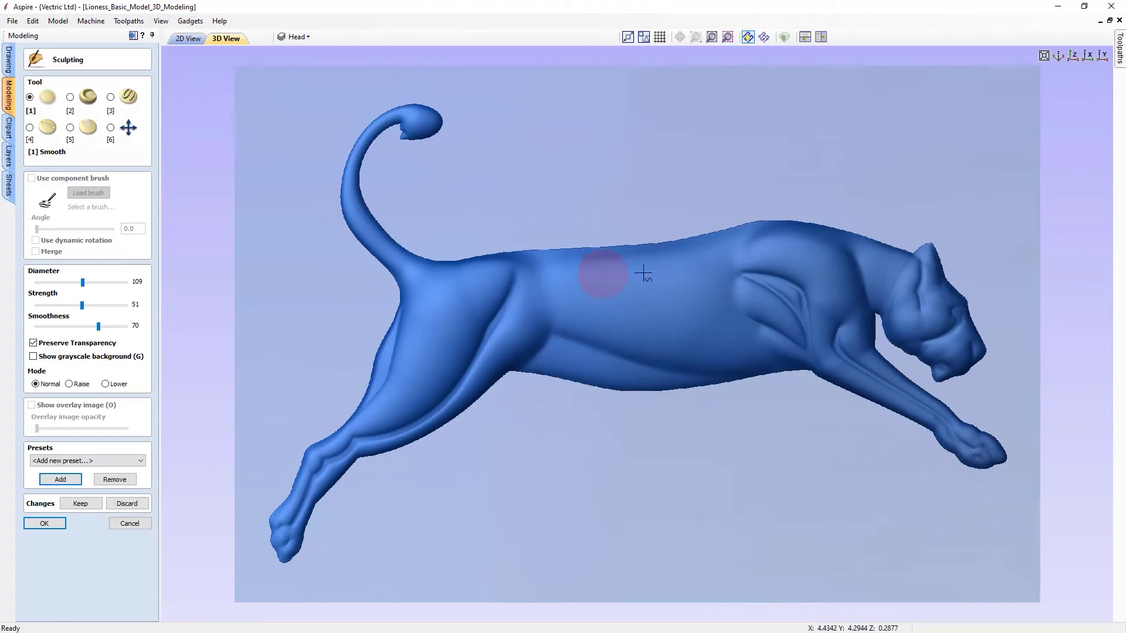
Blend the shoulder and upper front leg into the torso with the Smooth brush
mouse_move(742, 258)
mouse_down()
mouse_move(758, 252)
mouse_move(698, 254)
mouse_move(774, 249)
mouse_up()
mouse_move(698, 249)
mouse_down()
mouse_move(771, 251)
mouse_move(739, 254)
mouse_move(765, 244)
mouse_move(748, 248)
mouse_move(731, 297)
mouse_move(741, 297)
mouse_move(704, 261)
mouse_move(711, 272)
mouse_move(696, 277)
mouse_move(768, 311)
mouse_move(747, 296)
mouse_move(744, 327)
mouse_move(712, 311)
mouse_move(743, 333)
mouse_up()
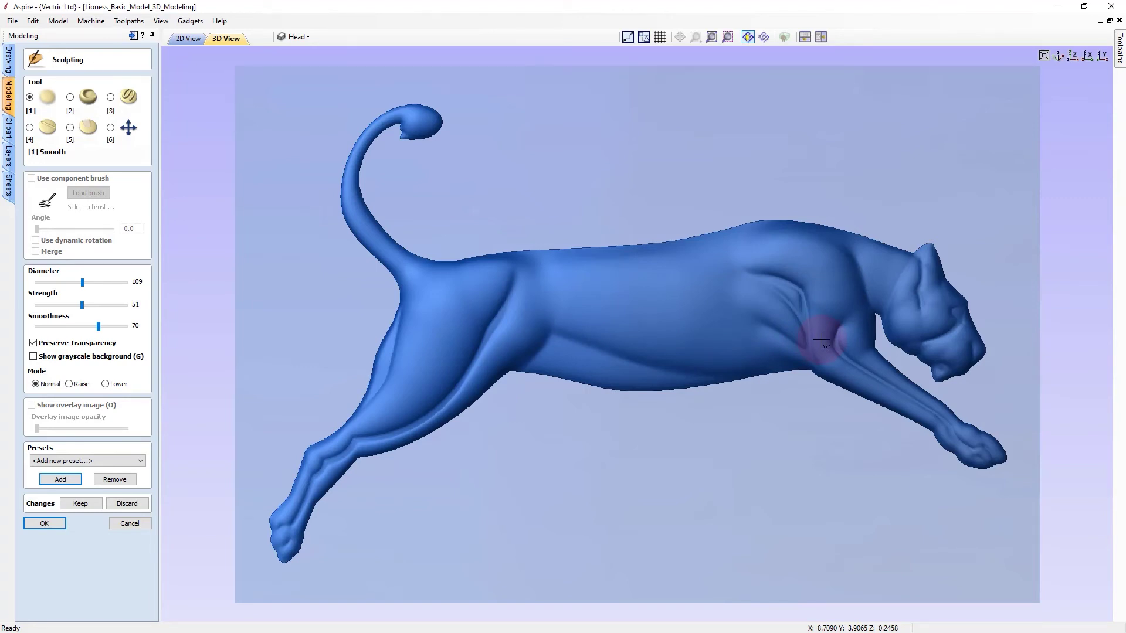
mouse_move(821, 340)
mouse_down()
mouse_move(750, 335)
mouse_move(711, 309)
mouse_move(767, 327)
mouse_move(713, 345)
mouse_up()
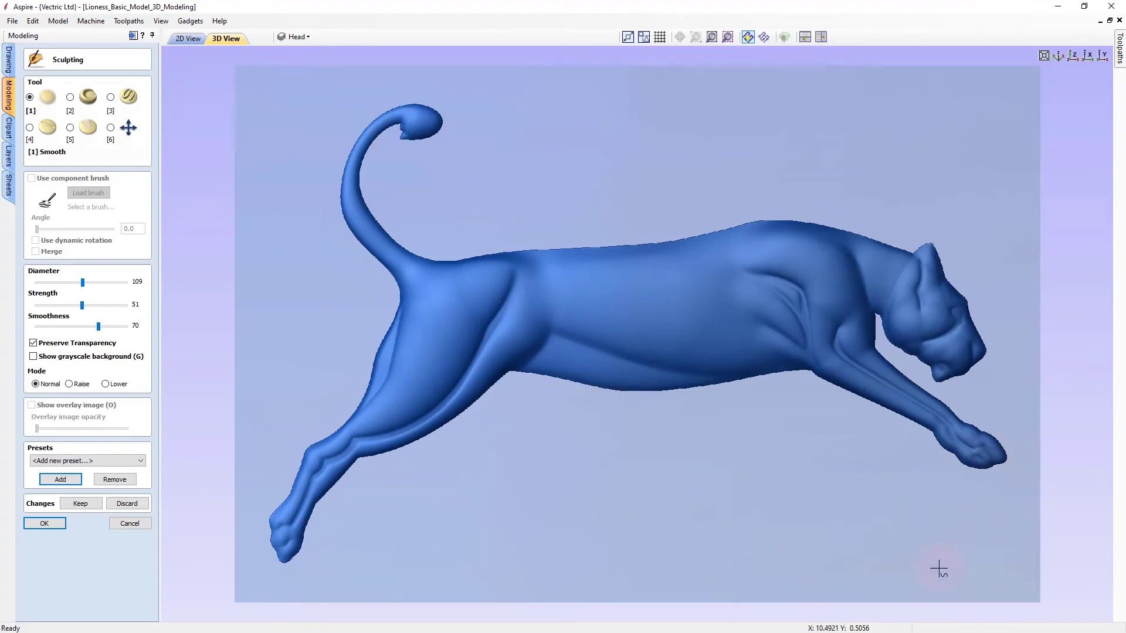
Set up the Smudge tool for the tail tip with diameter 31 and strength 50
mouse_move(394, 143)
mouse_down()
mouse_move(397, 113)
mouse_move(446, 144)
mouse_move(420, 121)
mouse_up()
click(111, 128)
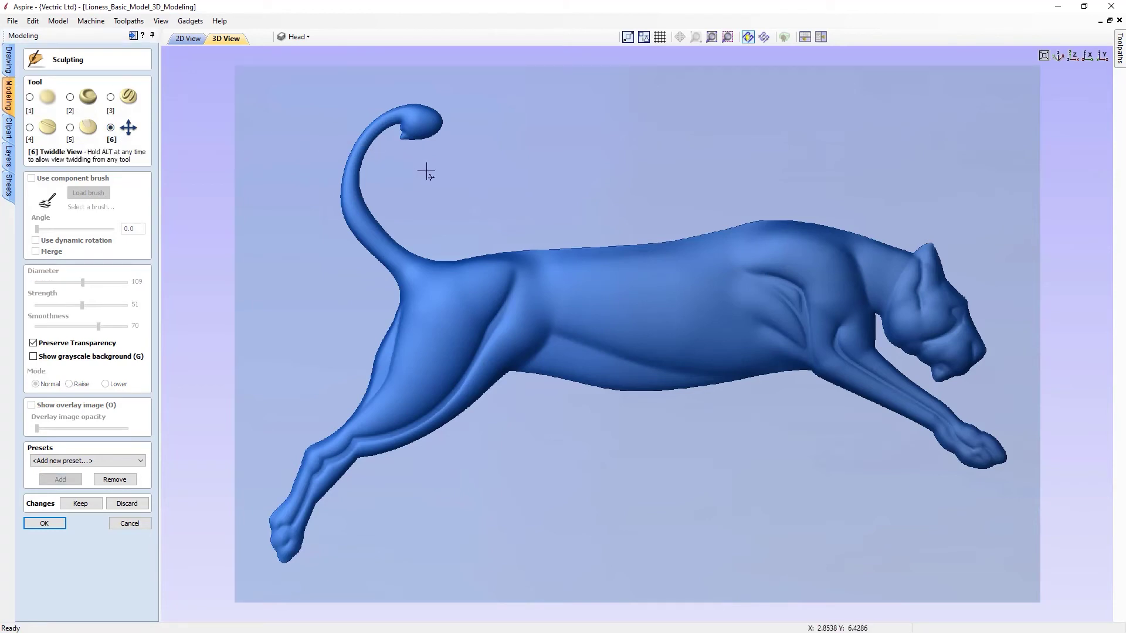
scroll(426, 173, up, 5)
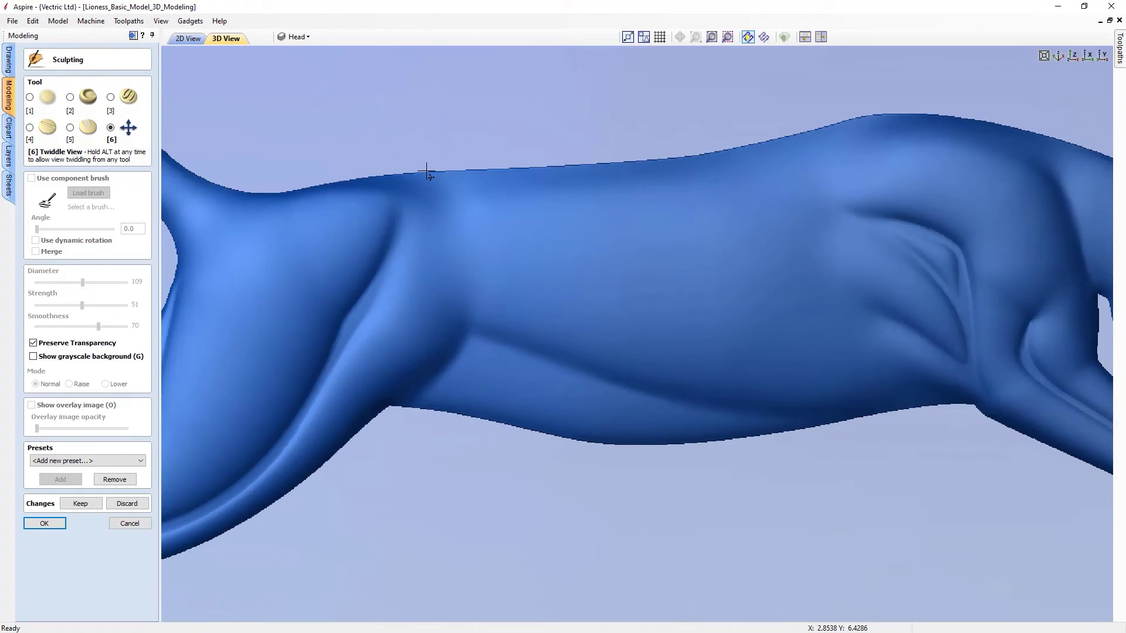
scroll(427, 173, down, 5)
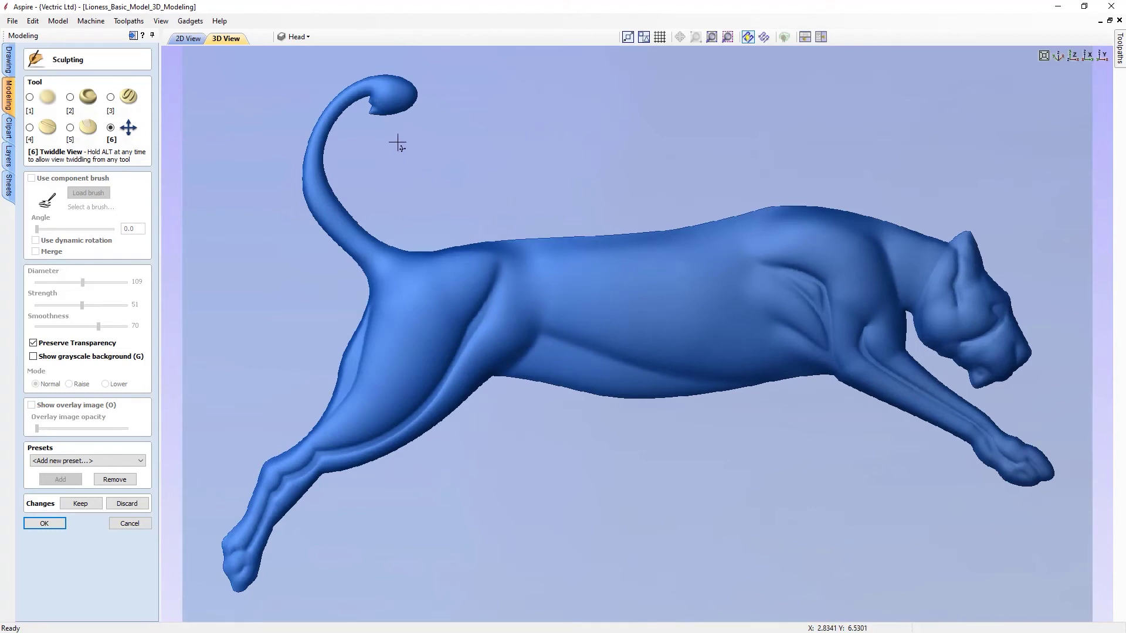
middle_drag(397, 146, 506, 230)
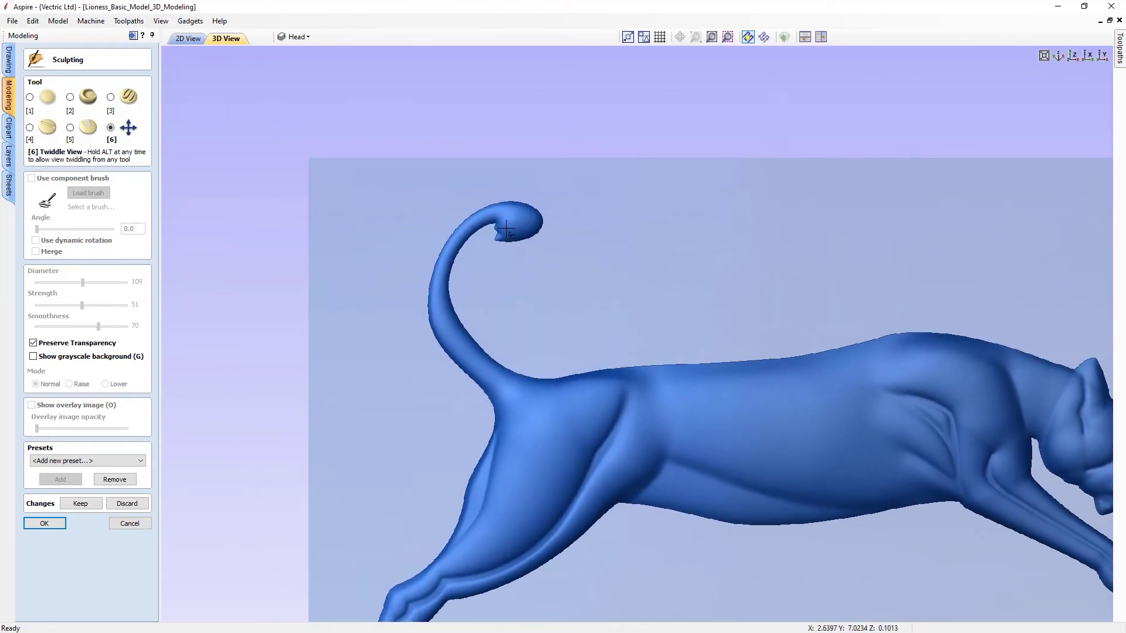
scroll(501, 226, up, 2)
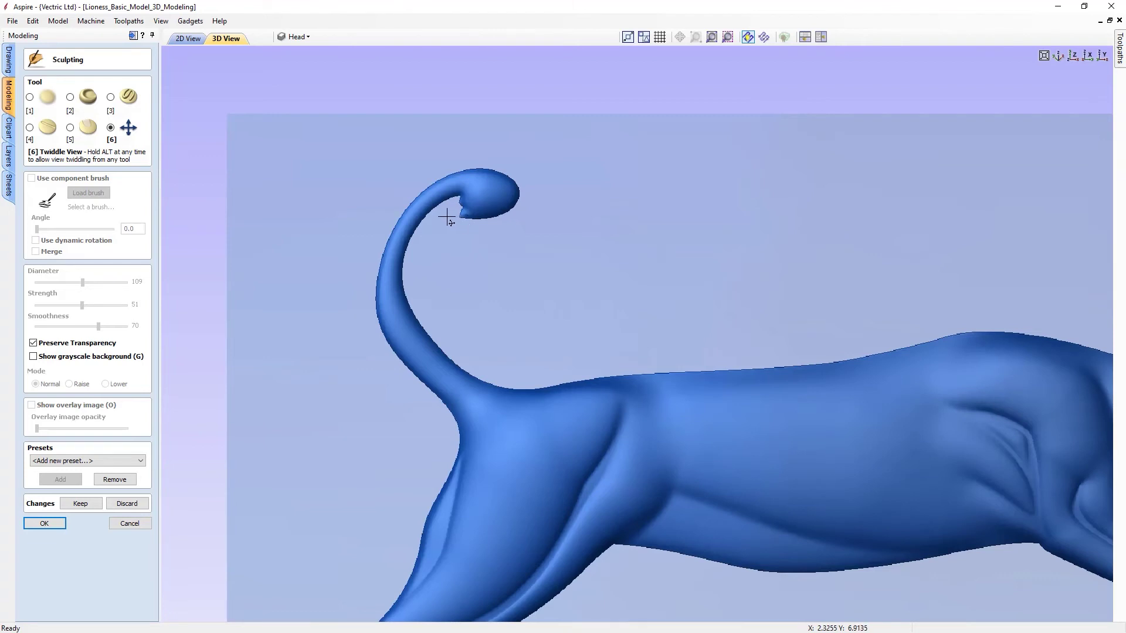
key(2)
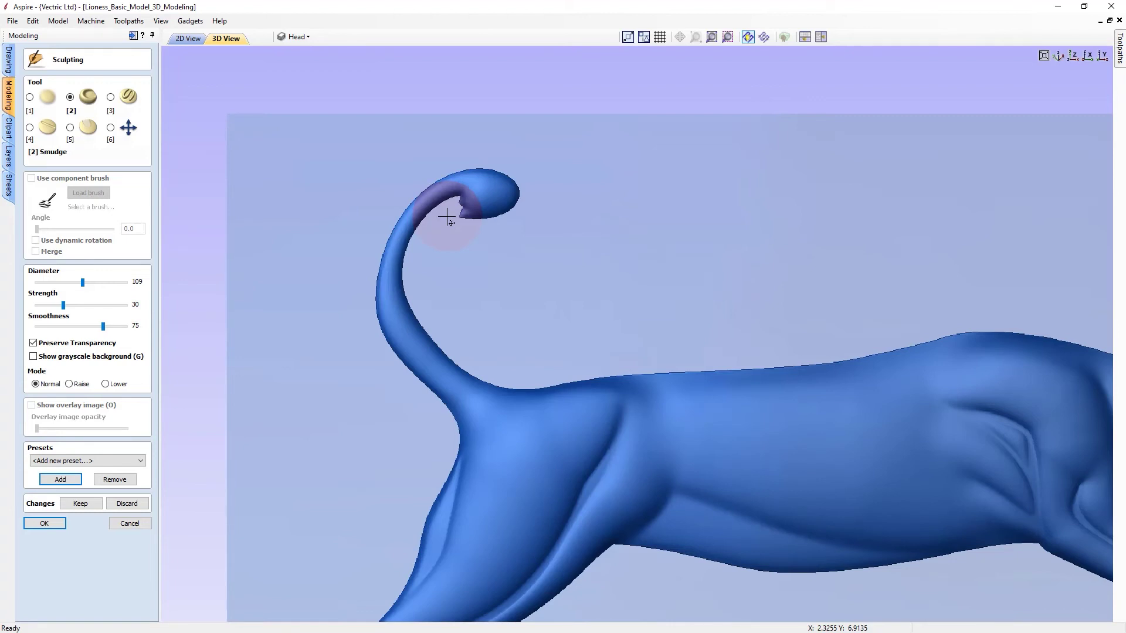
ctrl+scroll(447, 218, down, 10)
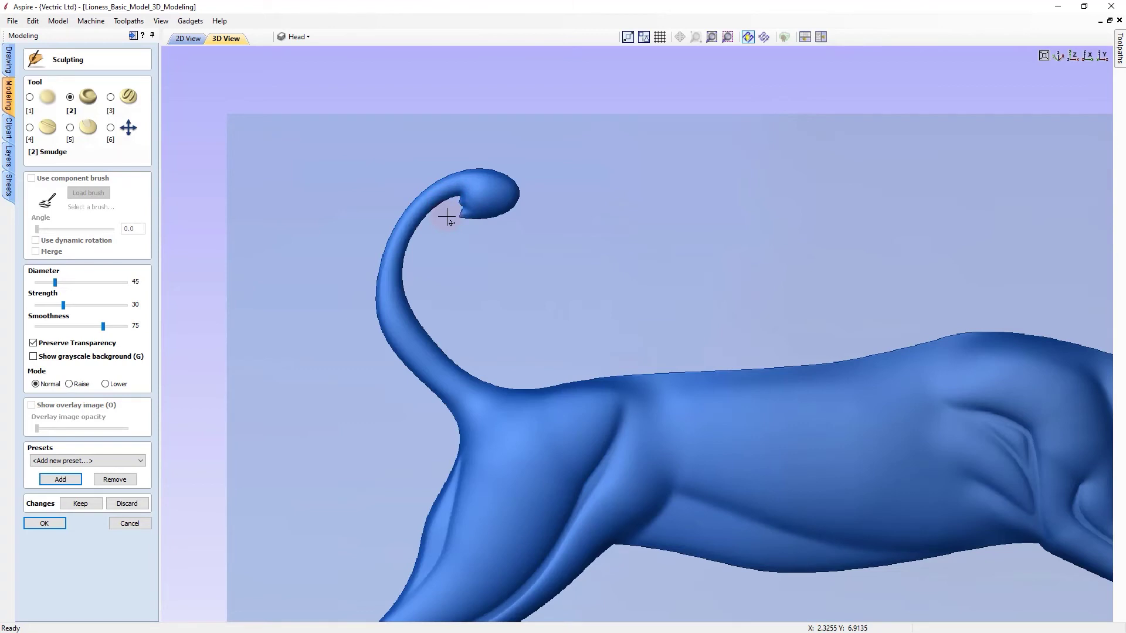
ctrl+scroll(447, 218, down, 2)
ctrl+scroll(447, 218, down, 1)
shift+scroll(447, 218, up, 4)
shift+scroll(447, 218, up, 2)
Smudge several short hair-like grooves into the ragged end of the tail tuft
mouse_move(454, 206)
mouse_down()
mouse_move(507, 202)
mouse_move(461, 185)
mouse_move(503, 188)
mouse_move(460, 191)
mouse_move(482, 189)
mouse_up()
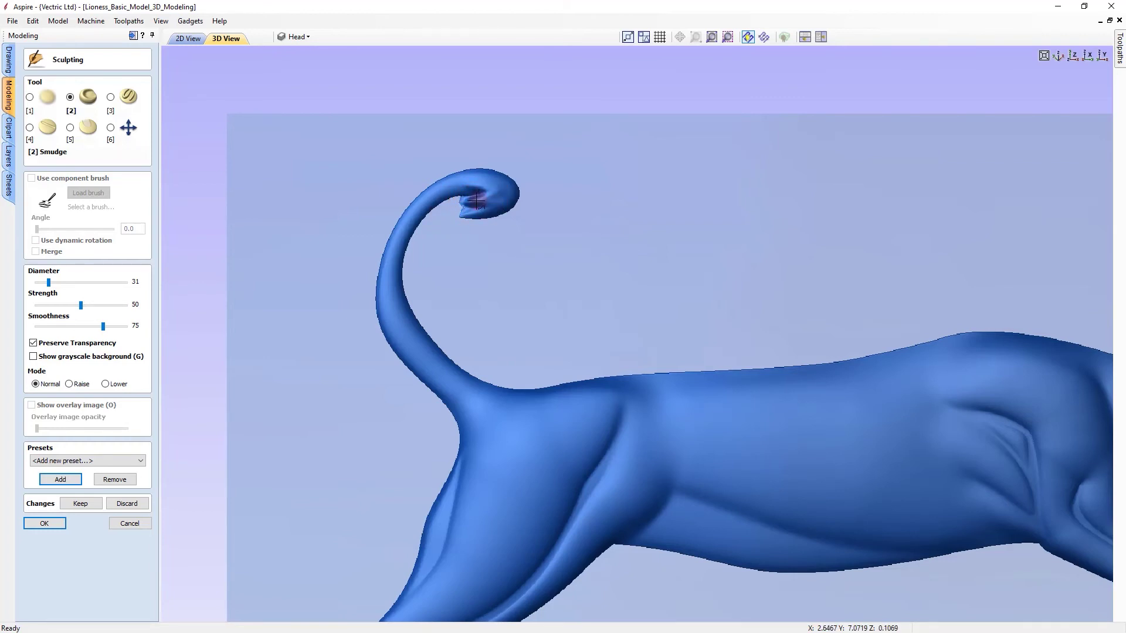
mouse_move(468, 209)
mouse_down()
mouse_move(455, 206)
mouse_move(493, 191)
mouse_move(458, 201)
mouse_up()
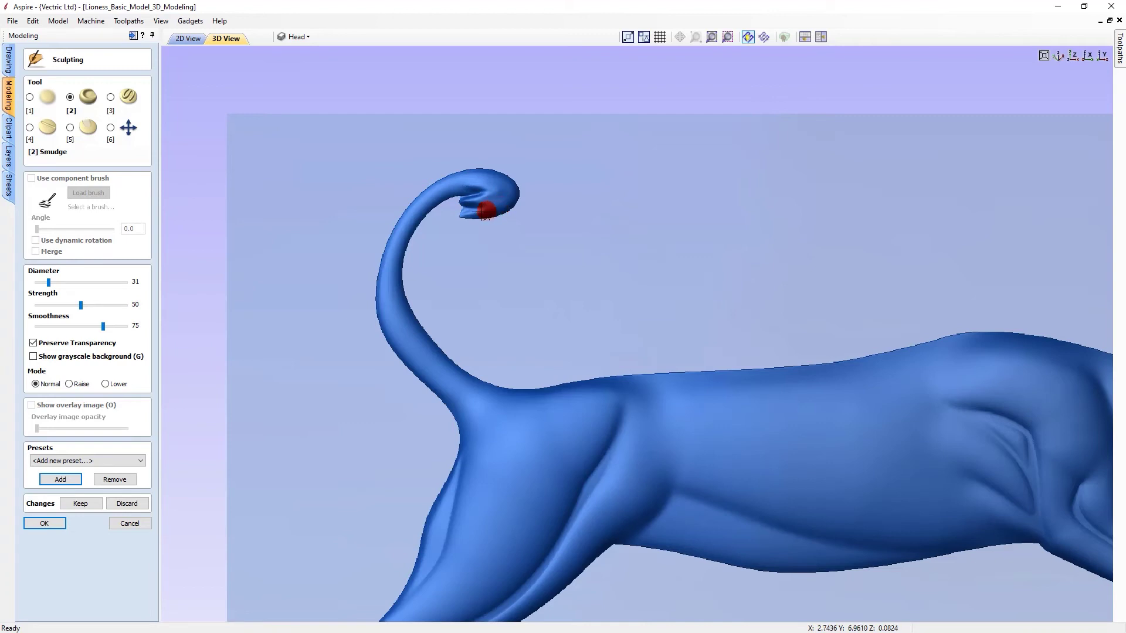
mouse_move(469, 214)
mouse_down()
mouse_move(452, 209)
mouse_move(460, 190)
mouse_move(456, 208)
mouse_up()
drag(504, 205, 467, 215)
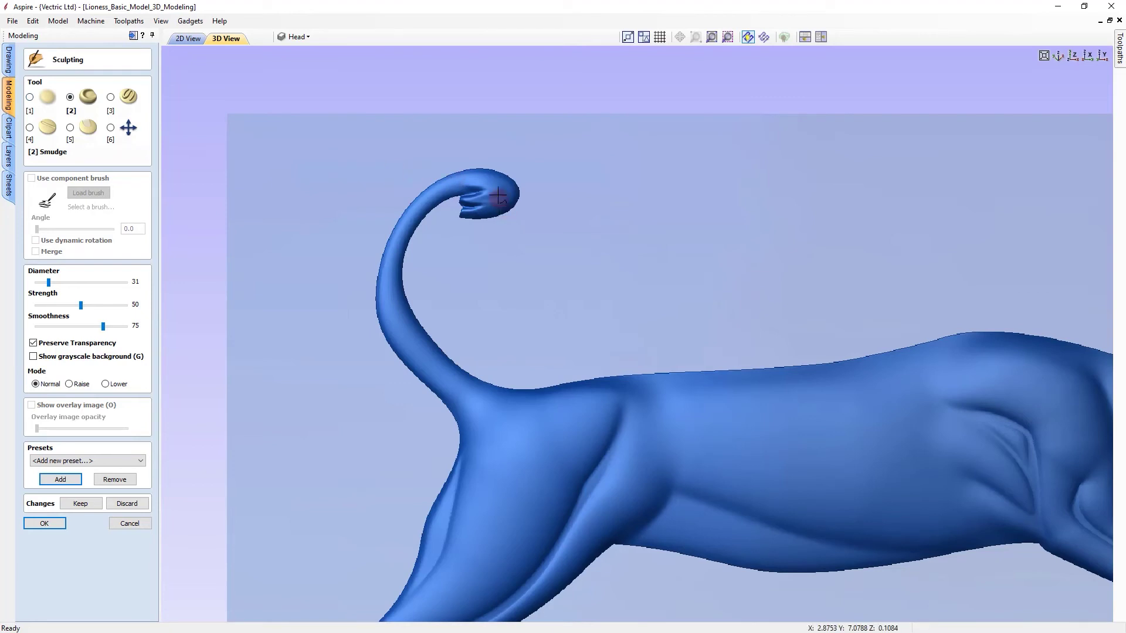
Switch back to the Smooth tool and set its strength to 24
click(30, 98)
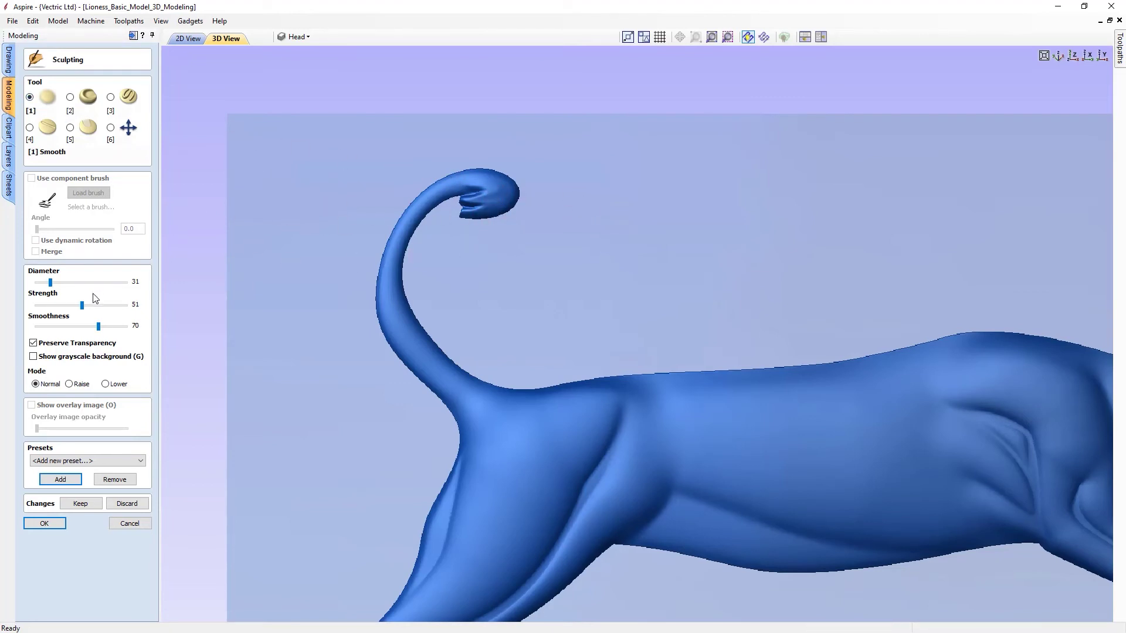
click(60, 305)
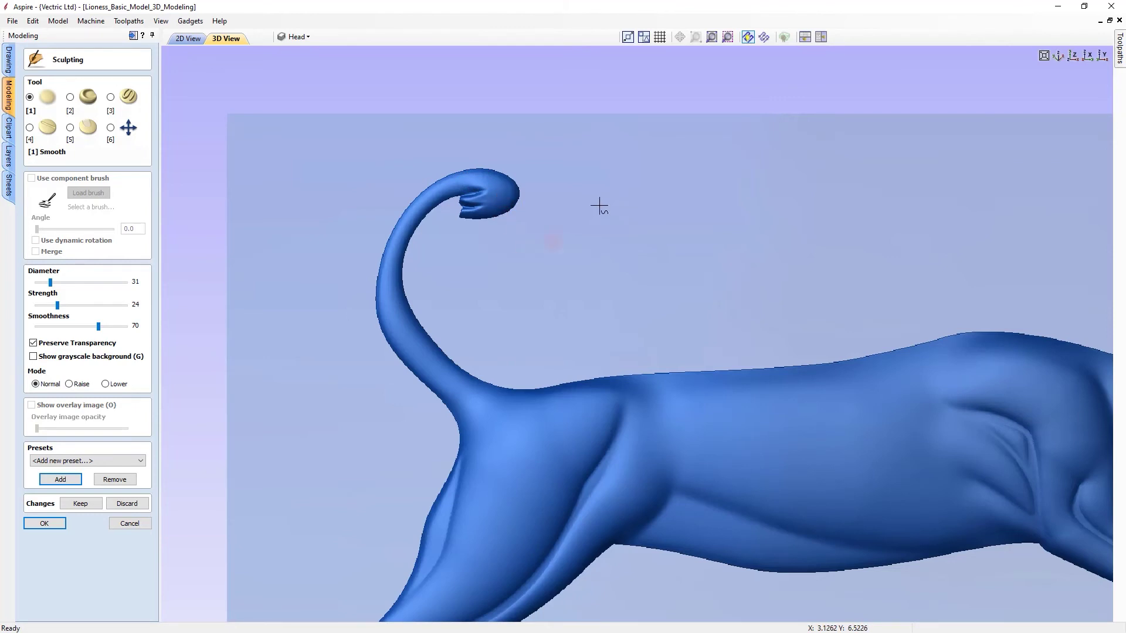
Smudge the first grooves between the toes of the hind paw with brush diameter 31 and strength 50
click(727, 37)
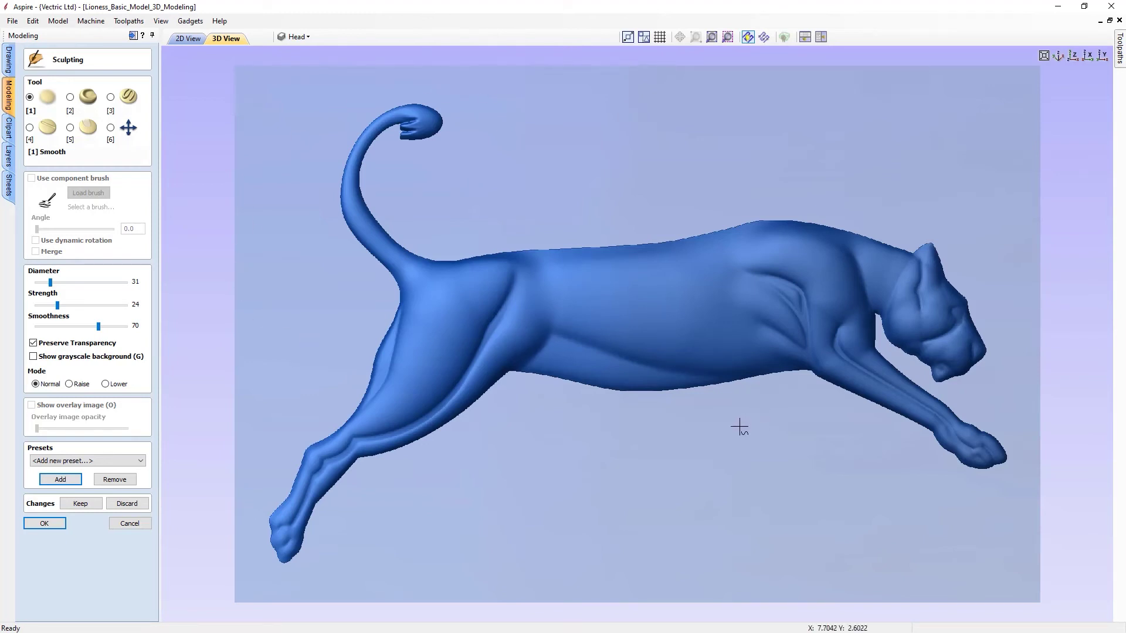
mouse_move(281, 520)
mouse_down()
mouse_move(269, 530)
mouse_move(302, 536)
mouse_up()
key(alt)
key(6)
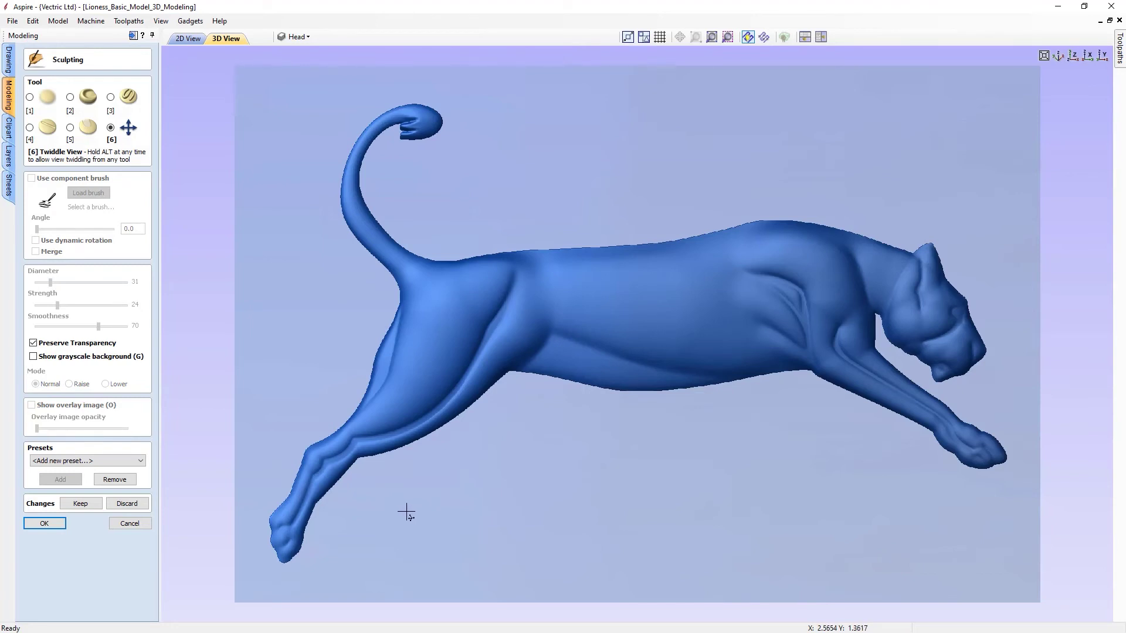
middle_drag(385, 515, 499, 389)
scroll(486, 336, up, 1)
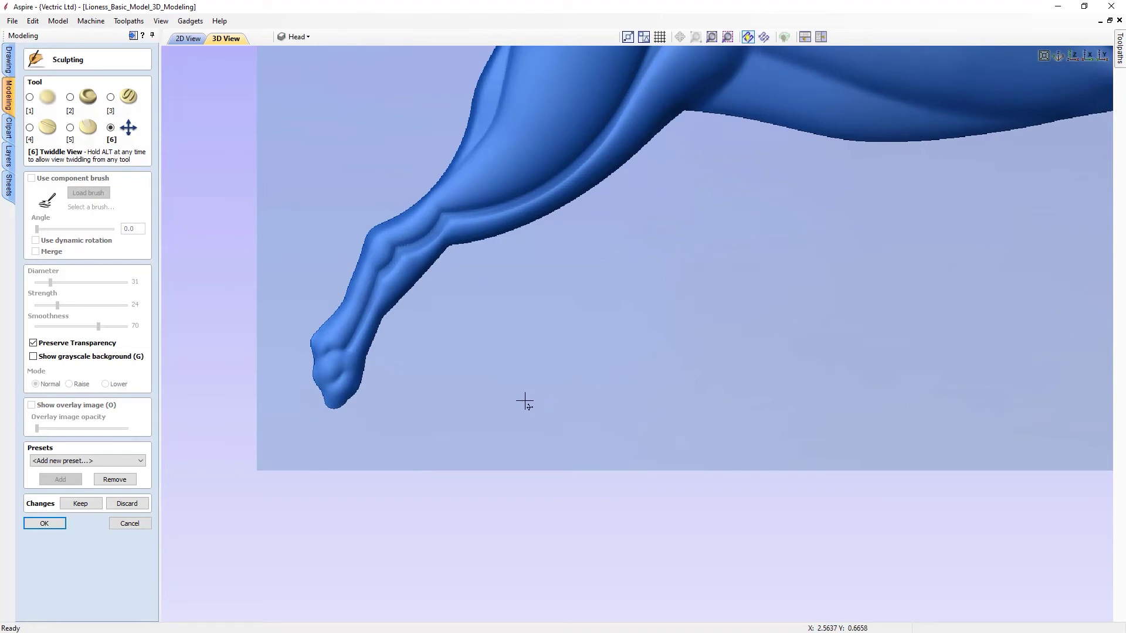
key(2)
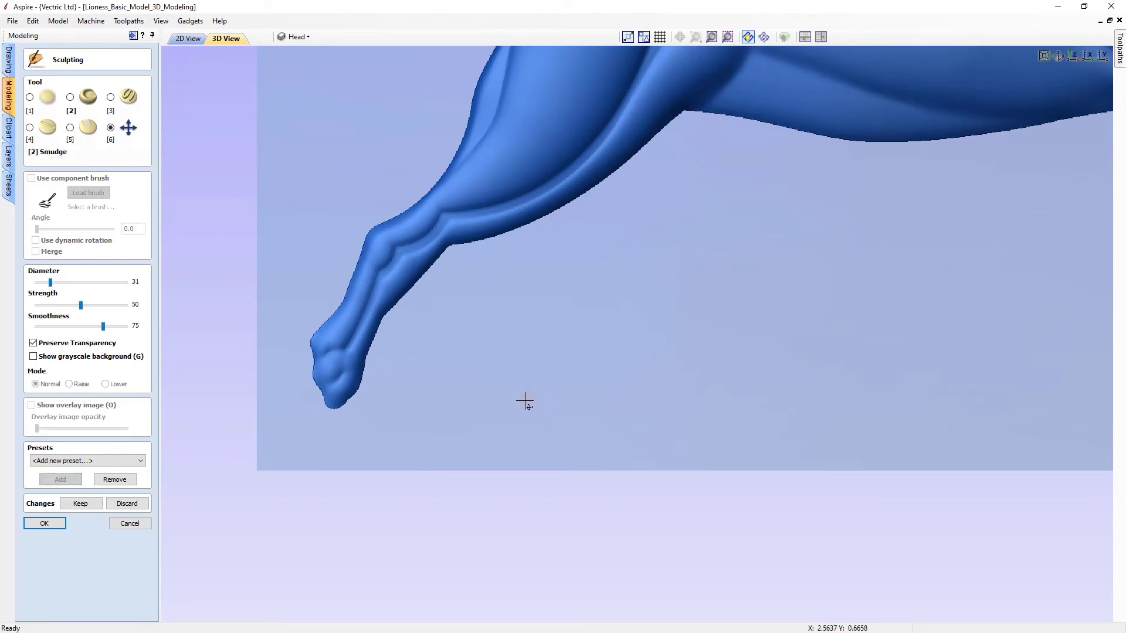
mouse_move(319, 369)
mouse_down()
mouse_move(306, 365)
mouse_move(329, 349)
mouse_move(317, 372)
mouse_up()
drag(342, 377, 331, 388)
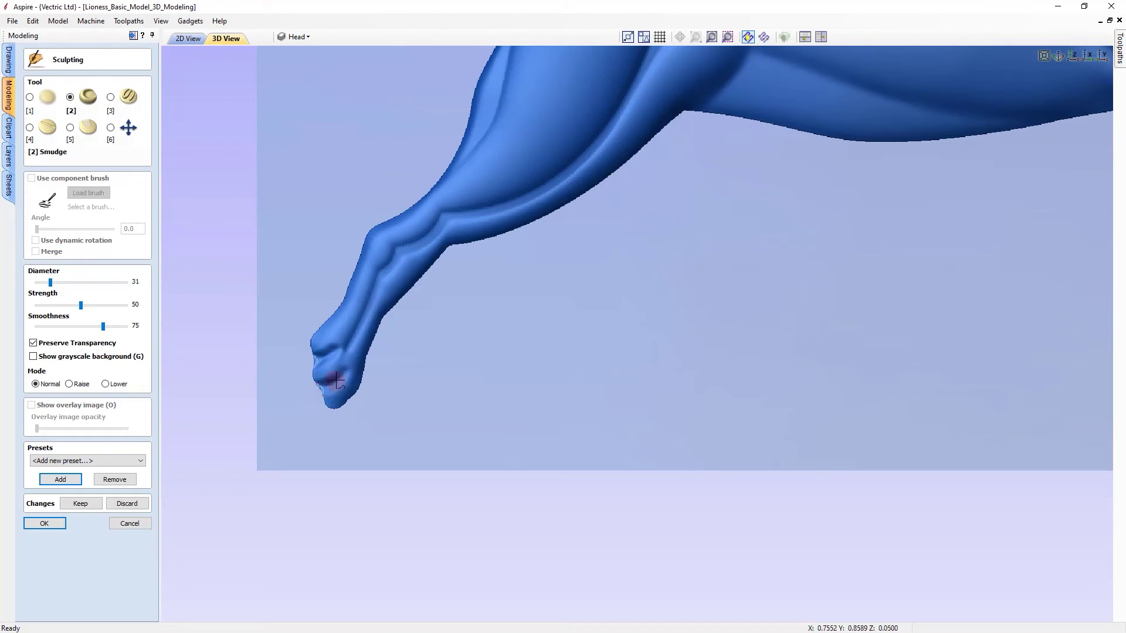
Enlarge the Smudge brush to diameter 35 and up to 45, and shape the hind paw's toes and tip
shift+scroll(326, 341, up, 3)
mouse_move(329, 339)
mouse_down()
mouse_move(315, 344)
mouse_move(322, 372)
mouse_move(355, 344)
mouse_move(352, 376)
mouse_move(328, 393)
mouse_move(347, 391)
mouse_move(329, 403)
mouse_move(328, 391)
mouse_up()
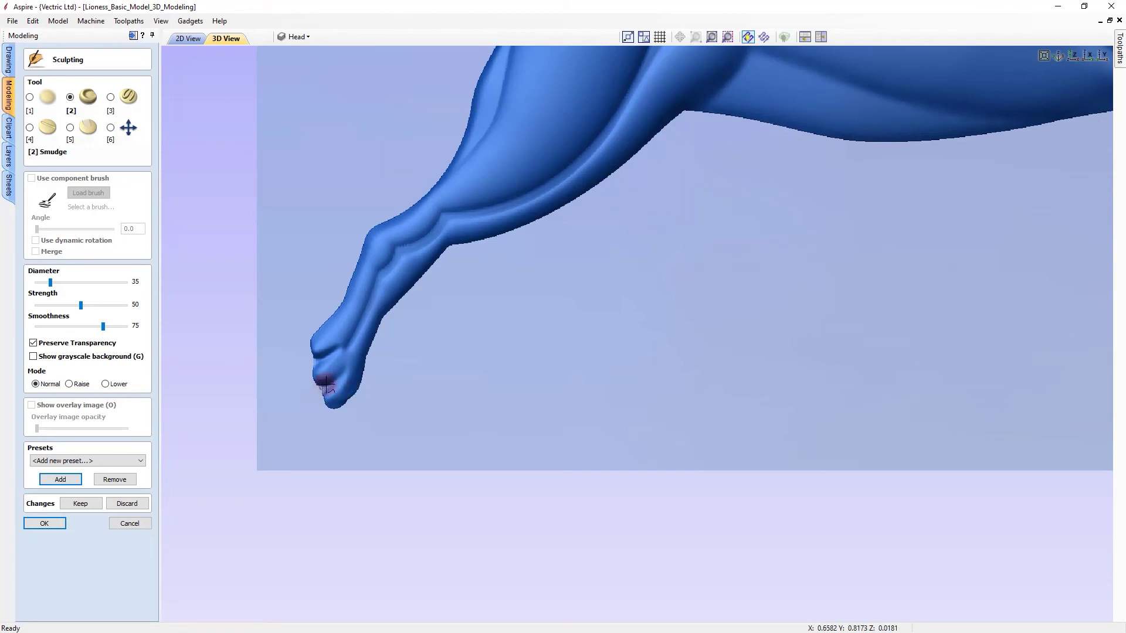
mouse_move(324, 388)
mouse_down()
mouse_move(337, 381)
mouse_move(335, 398)
mouse_up()
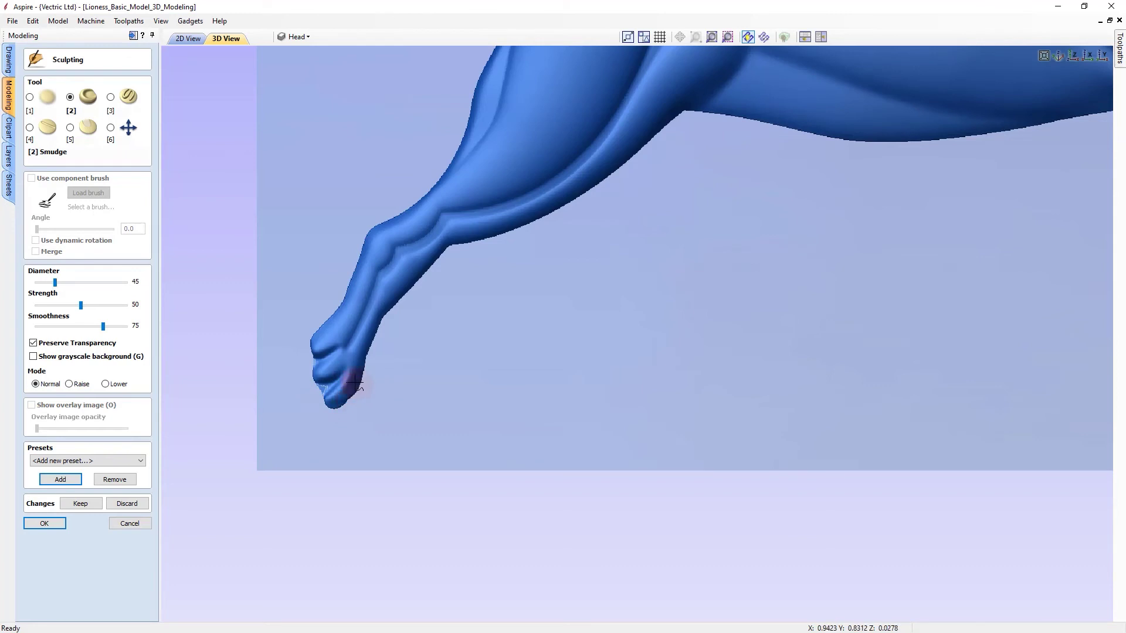
mouse_move(352, 381)
mouse_down()
mouse_move(347, 369)
mouse_move(329, 394)
mouse_move(352, 384)
mouse_move(328, 416)
mouse_move(318, 402)
mouse_move(329, 397)
mouse_move(329, 407)
mouse_up()
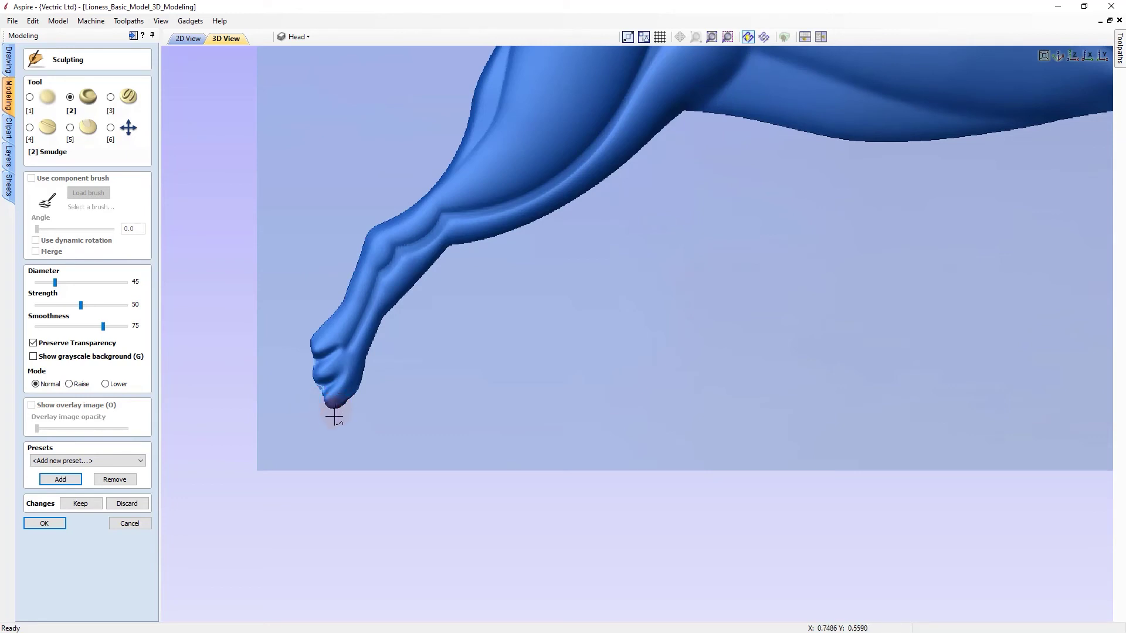
Smudge the first toe grooves into the front paw, starting with brush diameter 29 and strength 50
click(111, 127)
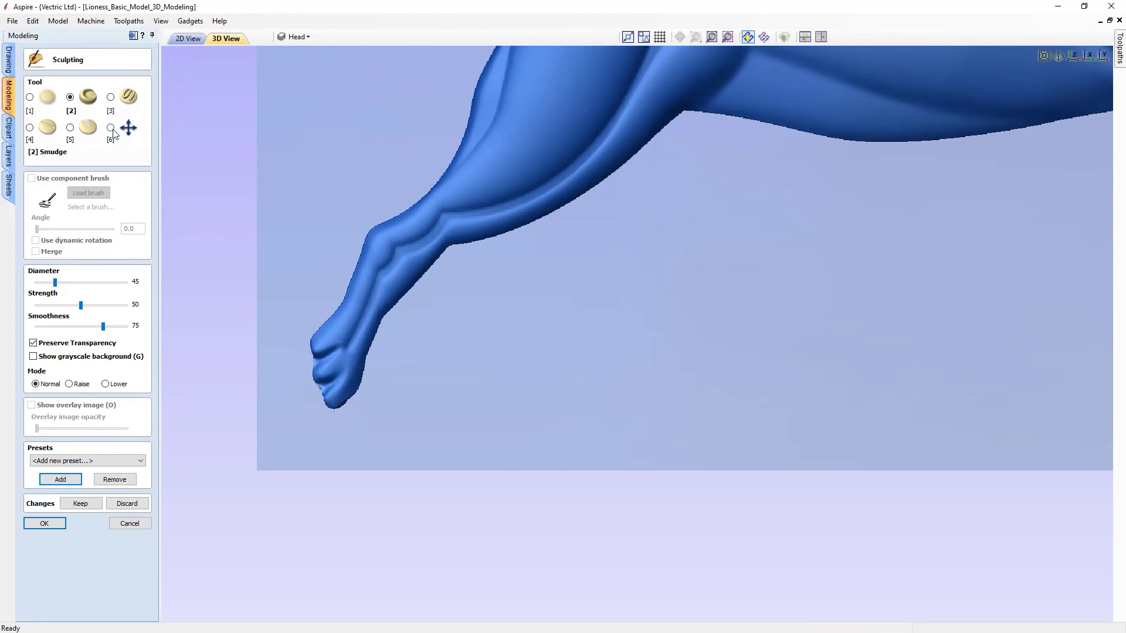
drag(447, 347, 448, 347)
scroll(447, 347, down, 2)
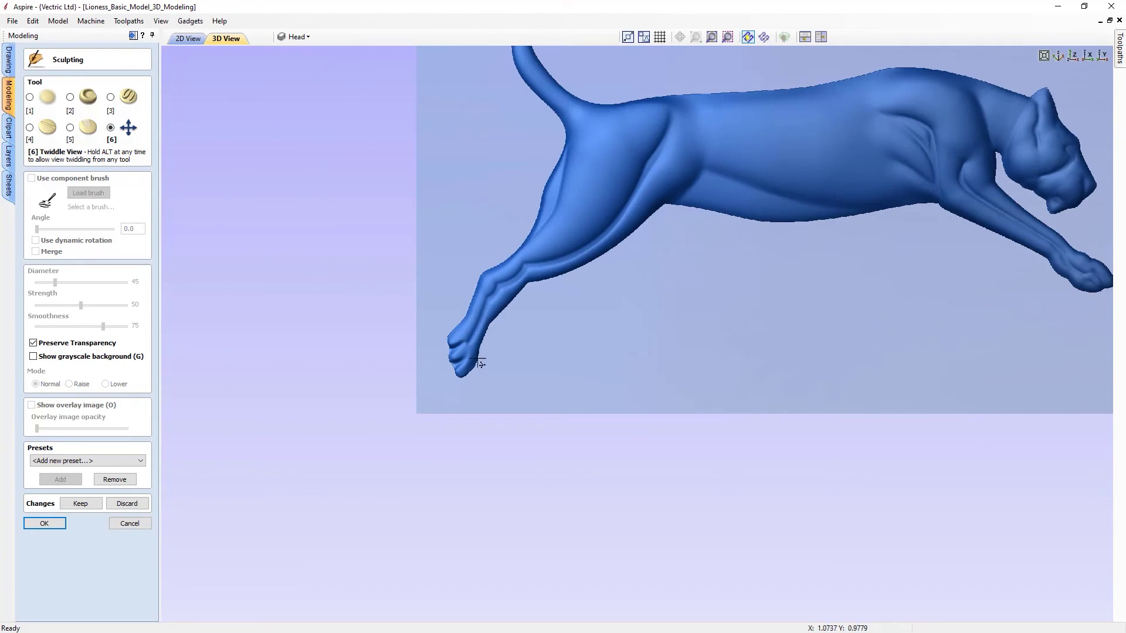
middle_drag(614, 342, 376, 345)
middle_drag(762, 342, 635, 380)
scroll(702, 311, up, 4)
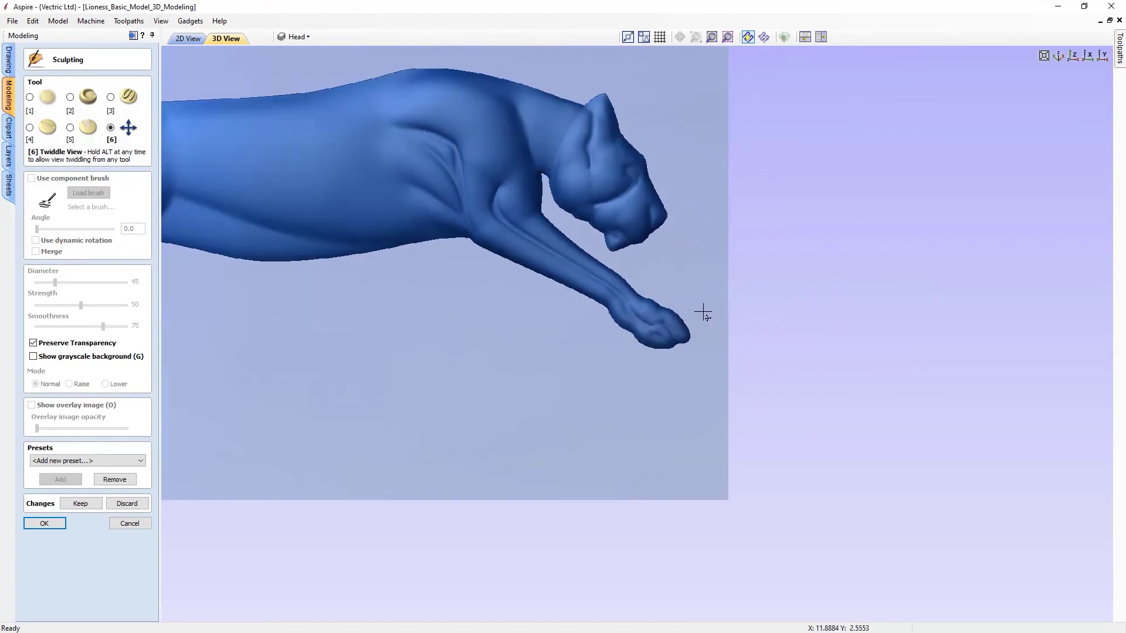
key(2)
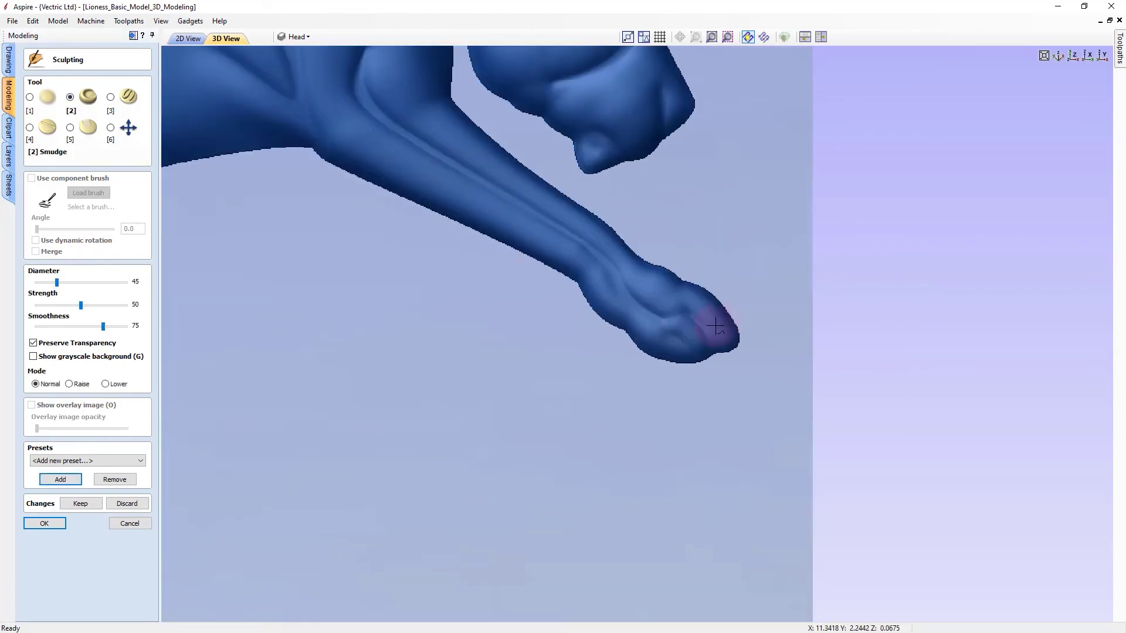
ctrl+scroll(711, 336, down, 4)
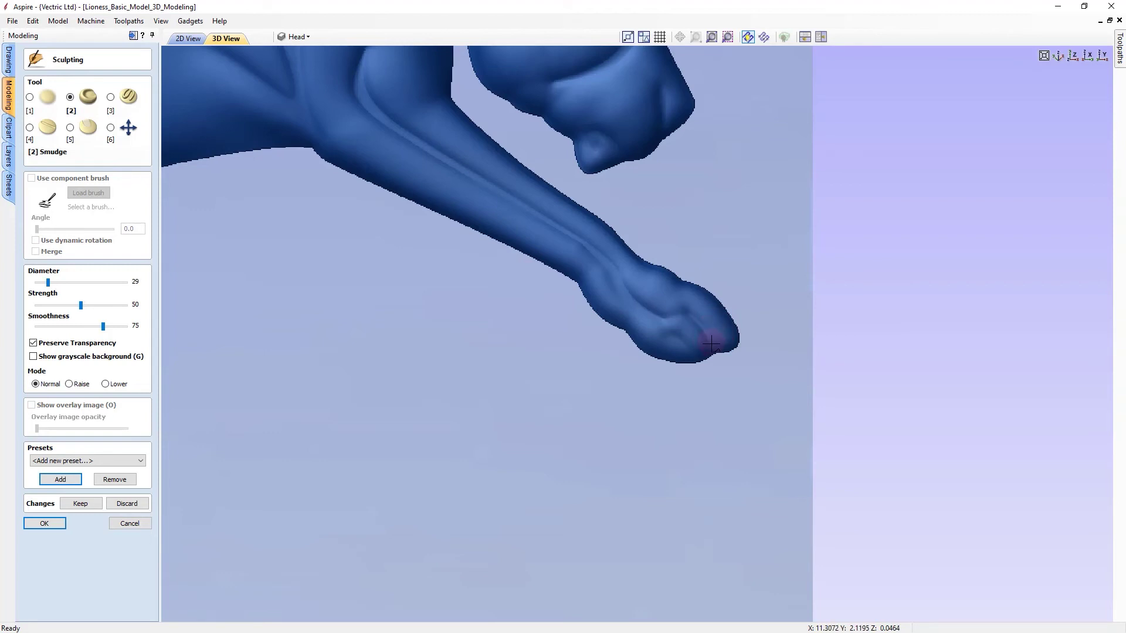
drag(721, 355, 695, 317)
mouse_move(685, 365)
mouse_down()
mouse_move(671, 327)
mouse_move(682, 350)
mouse_move(658, 317)
mouse_move(650, 333)
mouse_move(648, 319)
mouse_move(668, 350)
mouse_move(658, 332)
mouse_move(666, 346)
mouse_move(674, 319)
mouse_move(701, 329)
mouse_move(686, 344)
mouse_move(700, 342)
mouse_move(675, 316)
mouse_up()
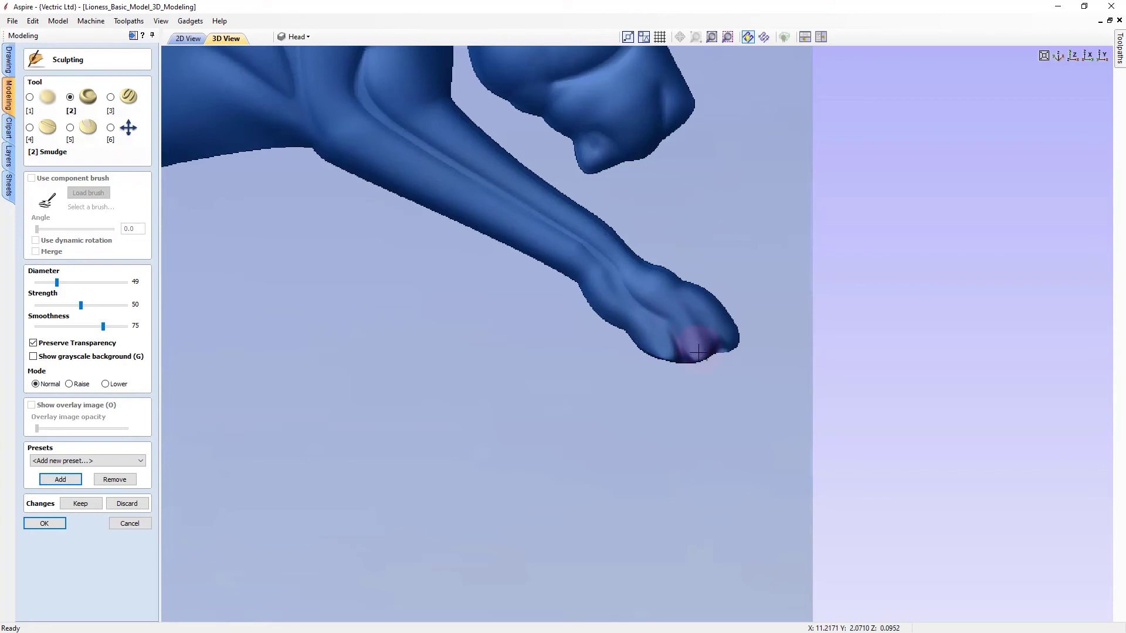
Refine the front paw's toes and grooves with the Smudge brush at diameter 39, lowering its strength to 33 and finally 30
drag(695, 347, 696, 359)
ctrl+scroll(672, 329, down, 2)
mouse_move(679, 359)
mouse_down()
mouse_move(666, 319)
mouse_move(702, 316)
mouse_move(719, 344)
mouse_move(699, 315)
mouse_up()
mouse_move(716, 354)
mouse_down()
mouse_move(699, 317)
mouse_move(725, 326)
mouse_up()
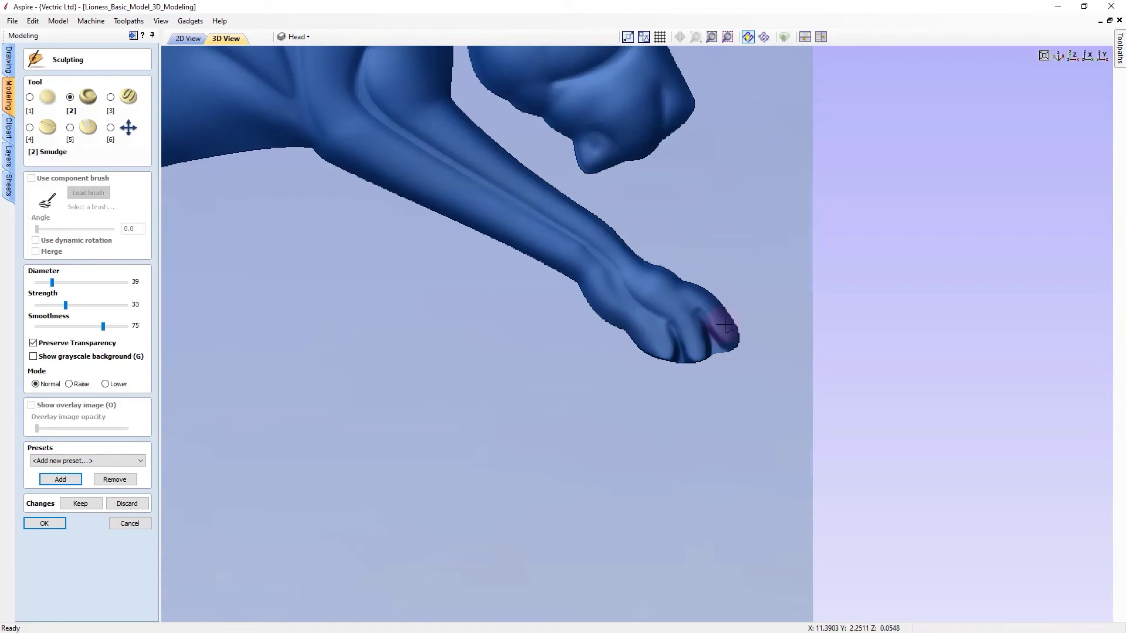
mouse_move(711, 301)
mouse_down()
mouse_move(725, 336)
mouse_move(712, 327)
mouse_move(716, 314)
mouse_move(721, 326)
mouse_move(694, 344)
mouse_move(706, 334)
mouse_move(705, 347)
mouse_up()
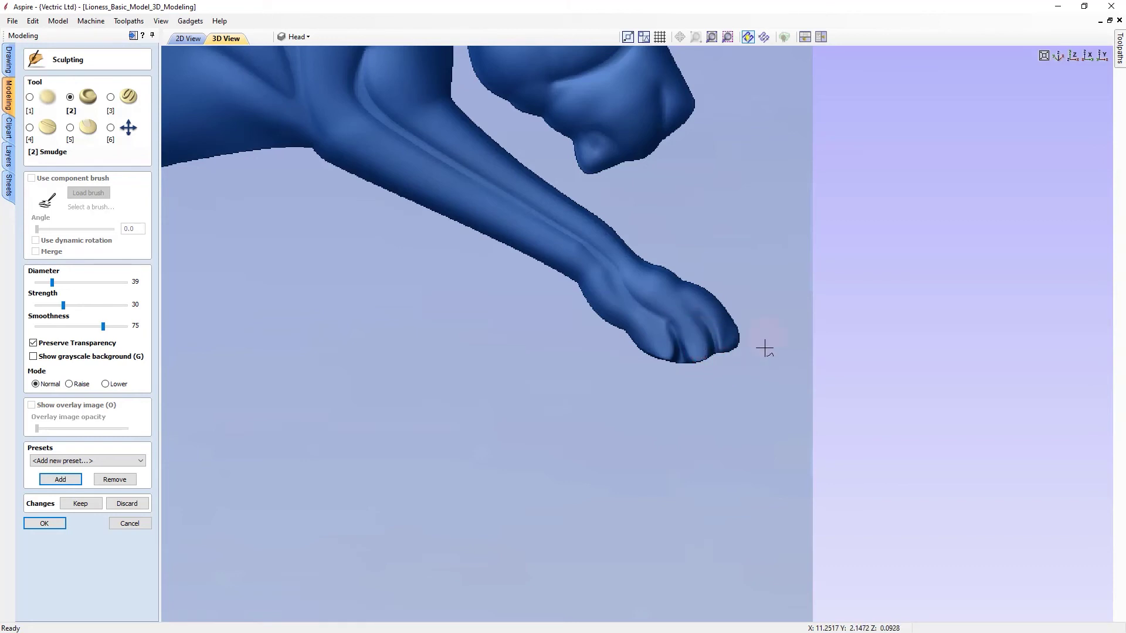
mouse_move(667, 321)
mouse_down()
mouse_move(658, 314)
mouse_move(674, 329)
mouse_move(661, 343)
mouse_move(716, 344)
mouse_up()
Fit the whole lioness in the view and keep the sculpting changes made so far
click(112, 128)
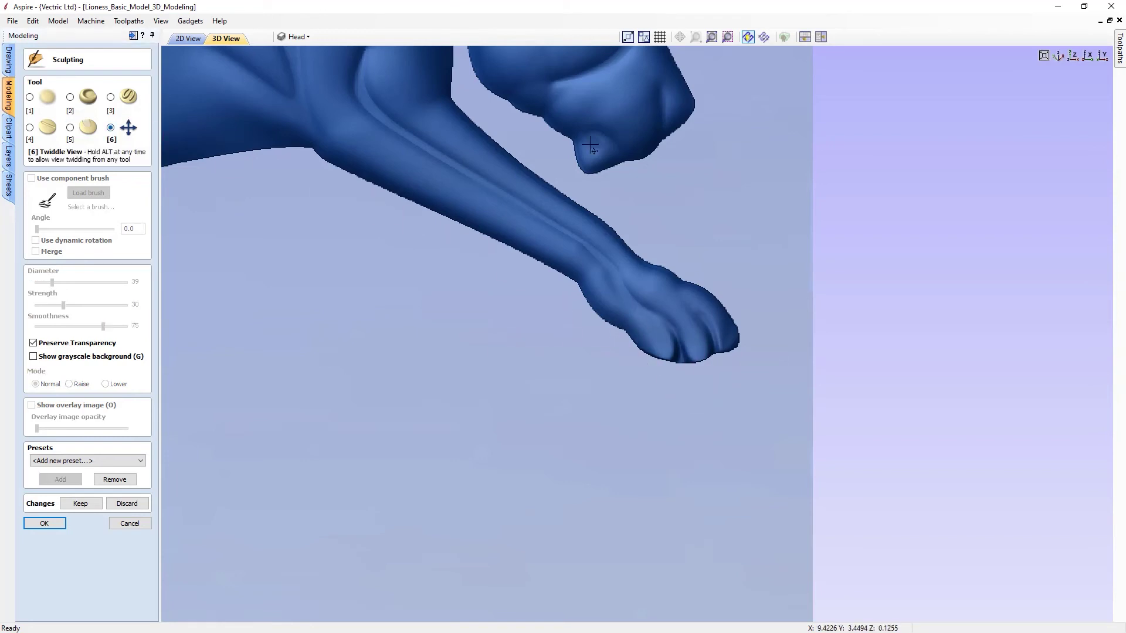
click(728, 37)
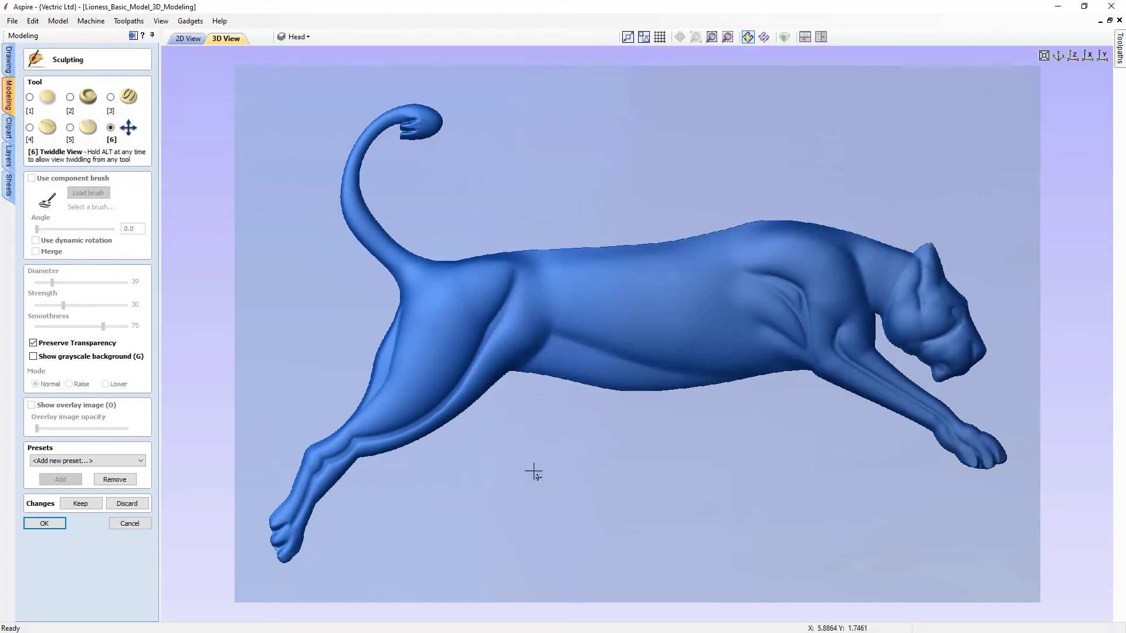
click(83, 507)
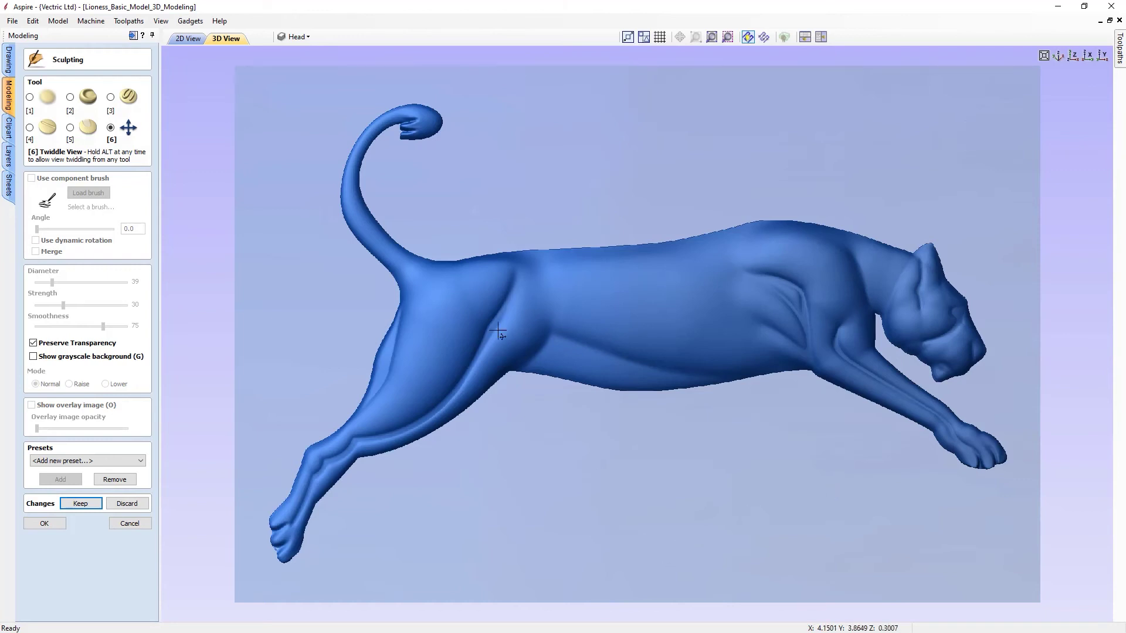
Cut trial grooves across the torso with the Remove tool at diameter 39 and strength 90, and discard them
click(29, 127)
drag(565, 262, 632, 345)
drag(630, 262, 724, 363)
mouse_move(682, 244)
mouse_down()
mouse_move(706, 265)
mouse_move(723, 365)
mouse_up()
drag(456, 334, 842, 289)
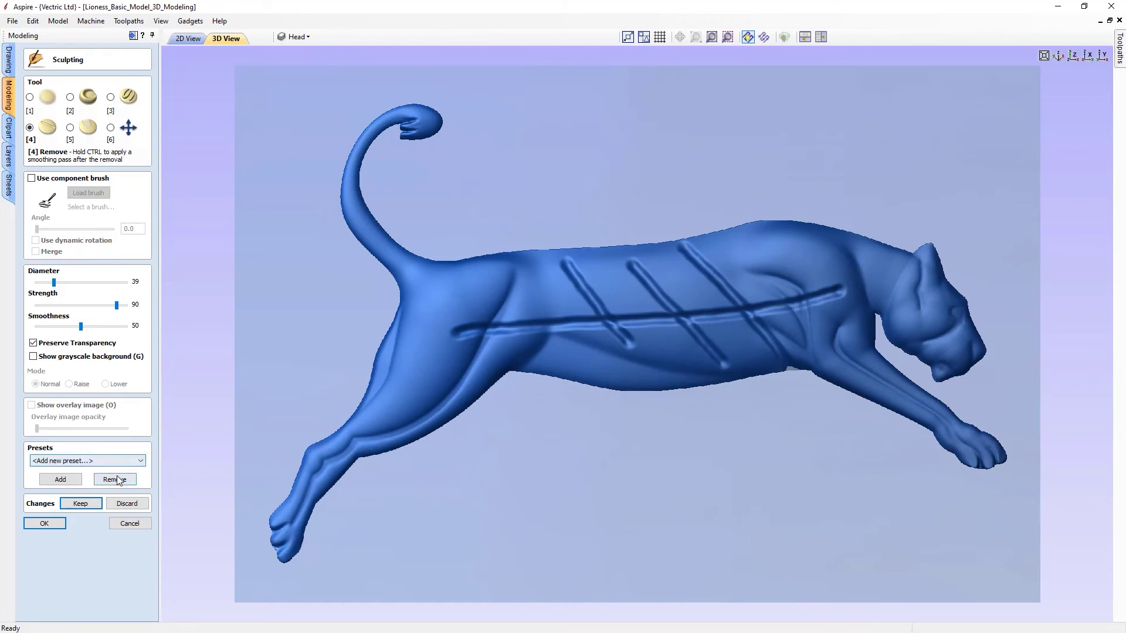
click(126, 503)
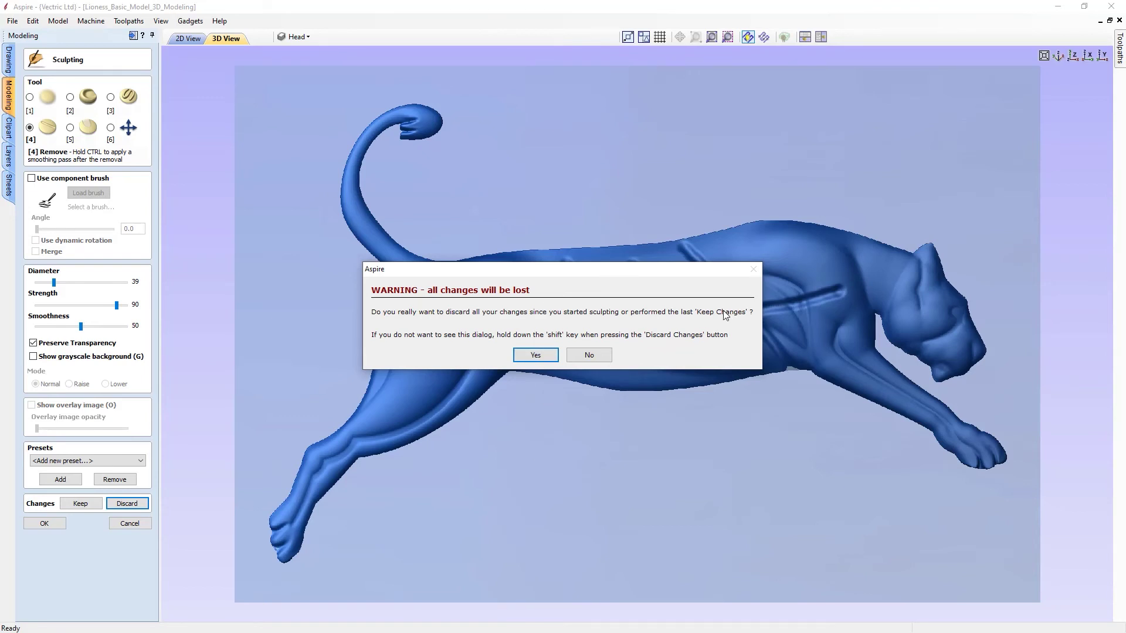
click(535, 355)
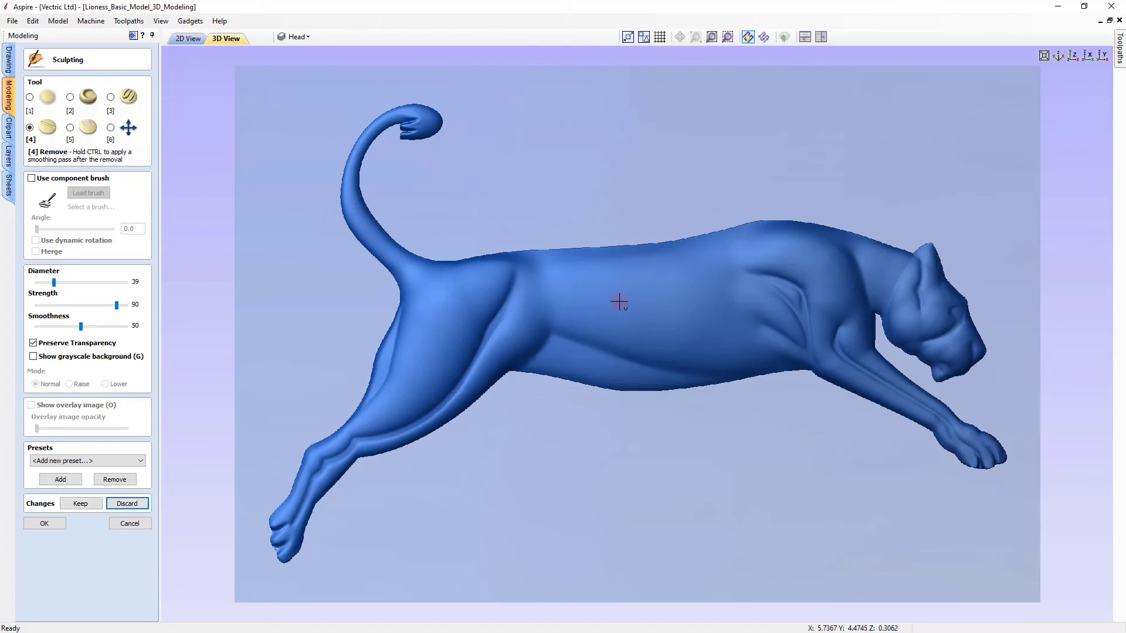
Smudge the hind thigh's upper edge into the torso and belly with brush diameter 181 and strength 30
key(2)
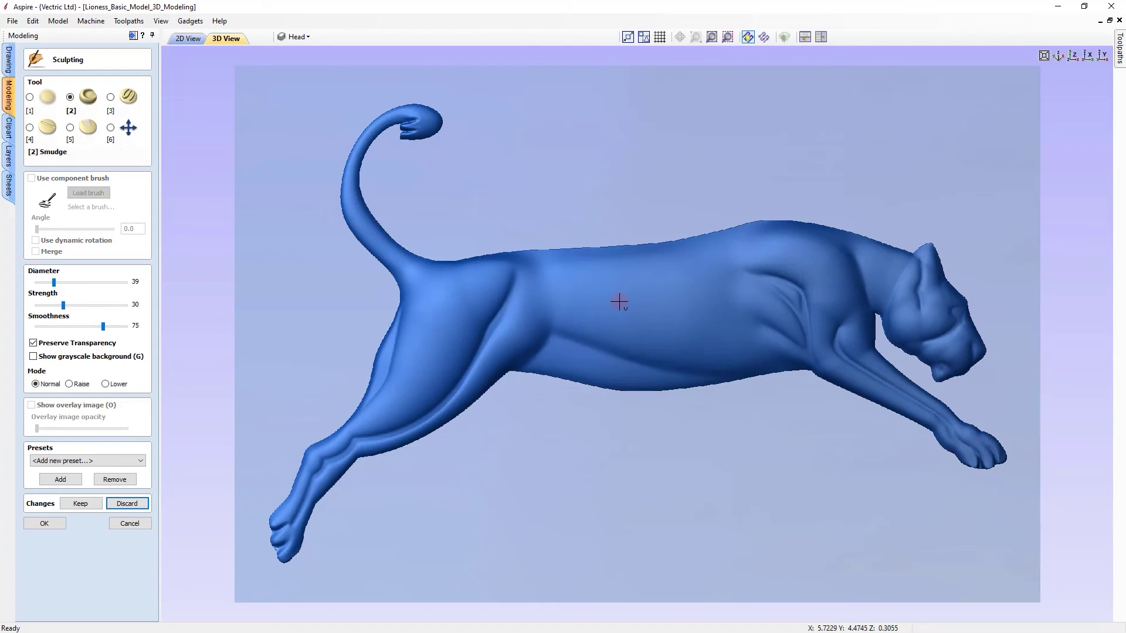
ctrl+scroll(619, 302, up, 5)
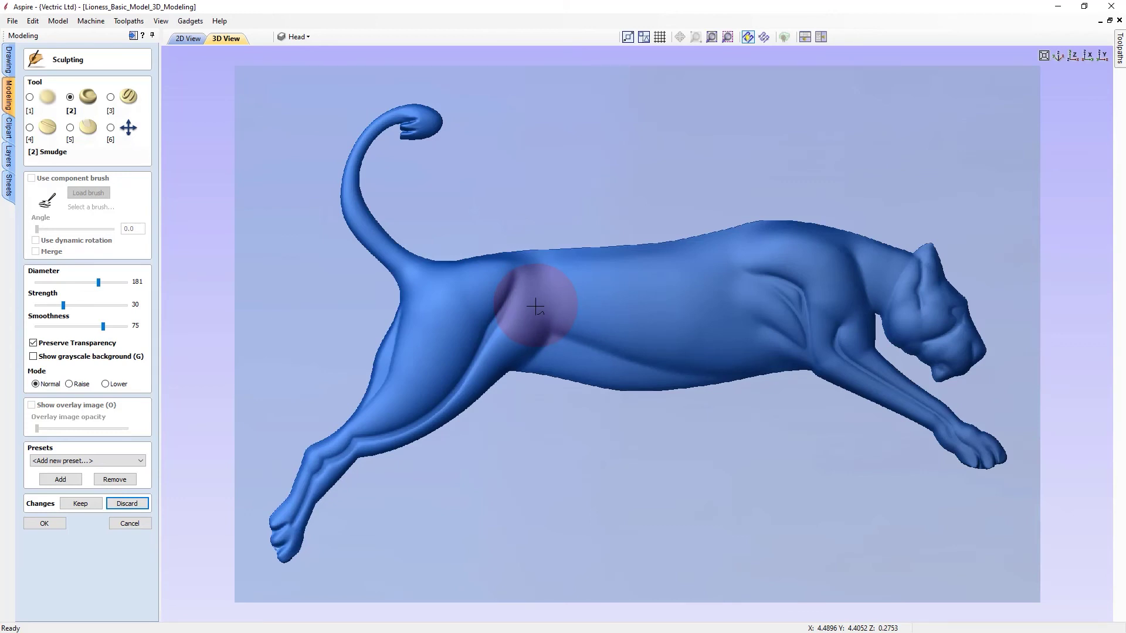
mouse_move(531, 311)
mouse_down()
mouse_move(543, 272)
mouse_move(526, 288)
mouse_up()
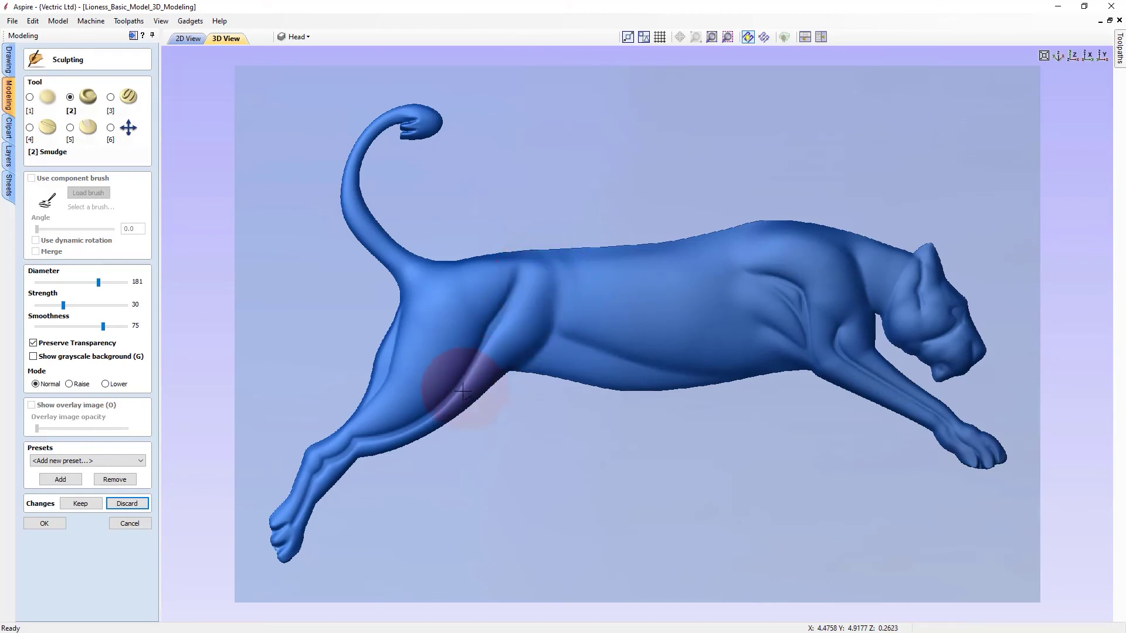
drag(564, 351, 478, 310)
mouse_move(616, 373)
mouse_down()
mouse_move(609, 364)
mouse_move(612, 378)
mouse_up()
drag(530, 322, 539, 300)
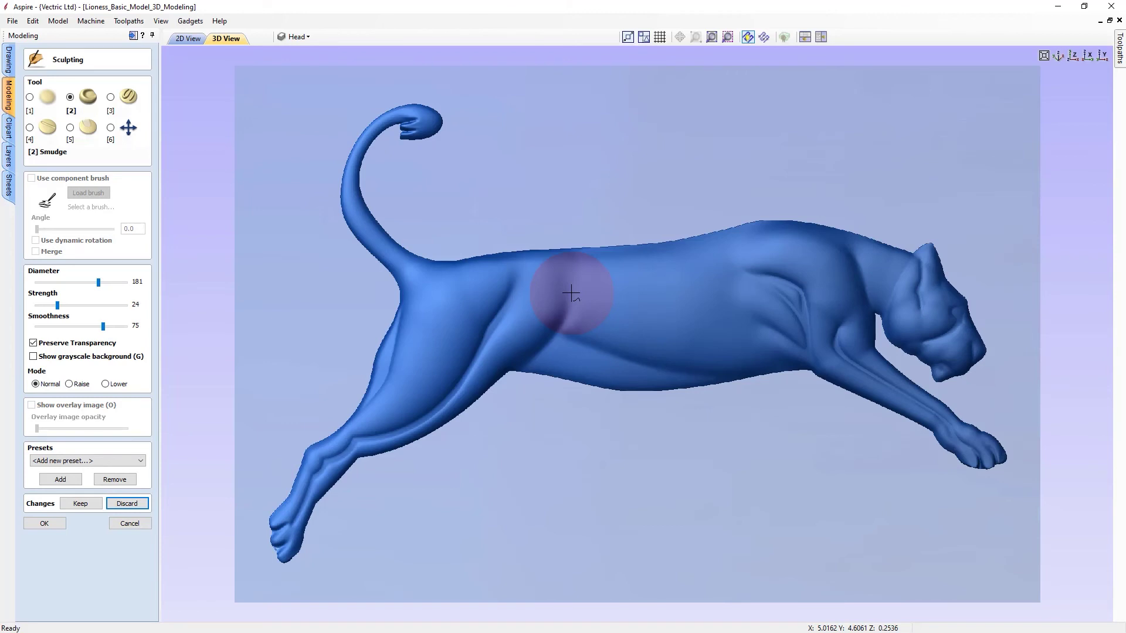
Reduce the Smudge strength to 20 and soften the transition between the hind thigh, hip and flank
shift+scroll(599, 294, down, 2)
mouse_move(556, 288)
mouse_down()
mouse_move(577, 285)
mouse_move(548, 284)
mouse_move(573, 312)
mouse_up()
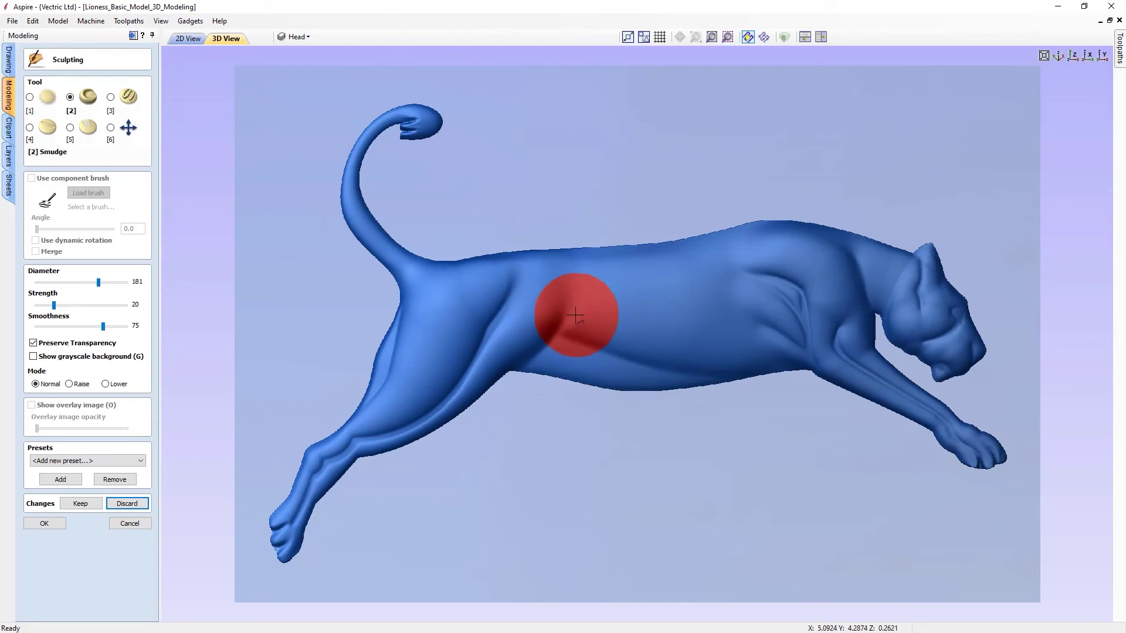
mouse_move(540, 308)
mouse_down()
mouse_move(557, 324)
mouse_move(578, 317)
mouse_up()
drag(496, 275, 482, 317)
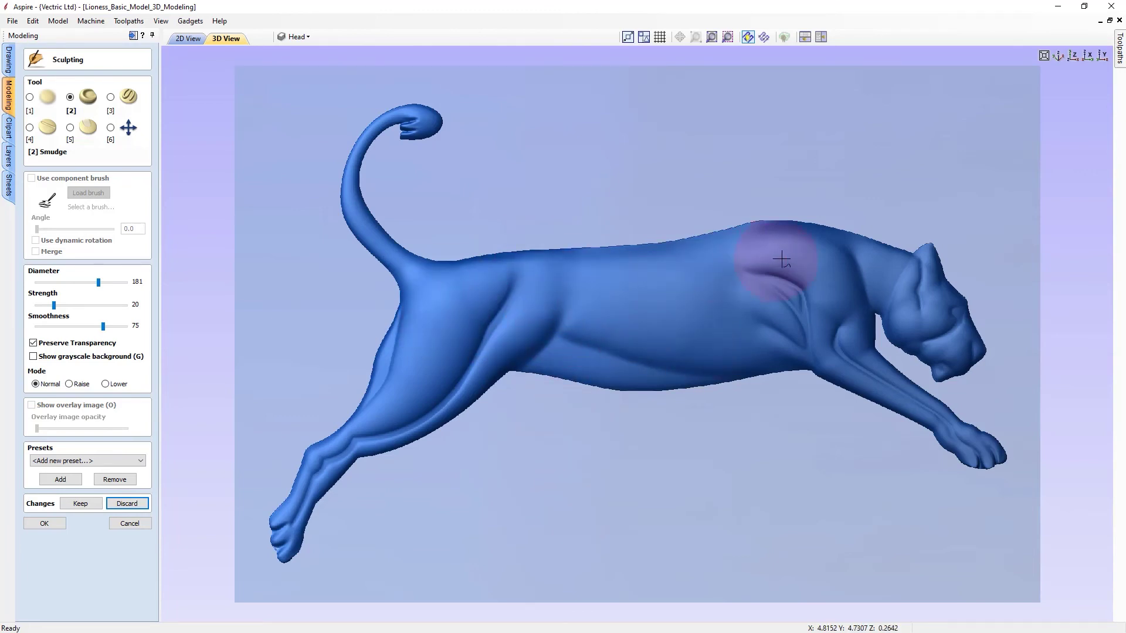
Smudge the shoulder and its muscle folds back along the torso and forward towards the neck with brush diameter 181
mouse_move(805, 258)
mouse_down()
mouse_move(754, 238)
mouse_move(816, 252)
mouse_move(634, 254)
mouse_move(754, 251)
mouse_move(661, 256)
mouse_up()
mouse_move(733, 257)
mouse_down()
mouse_move(691, 269)
mouse_move(762, 254)
mouse_move(698, 256)
mouse_up()
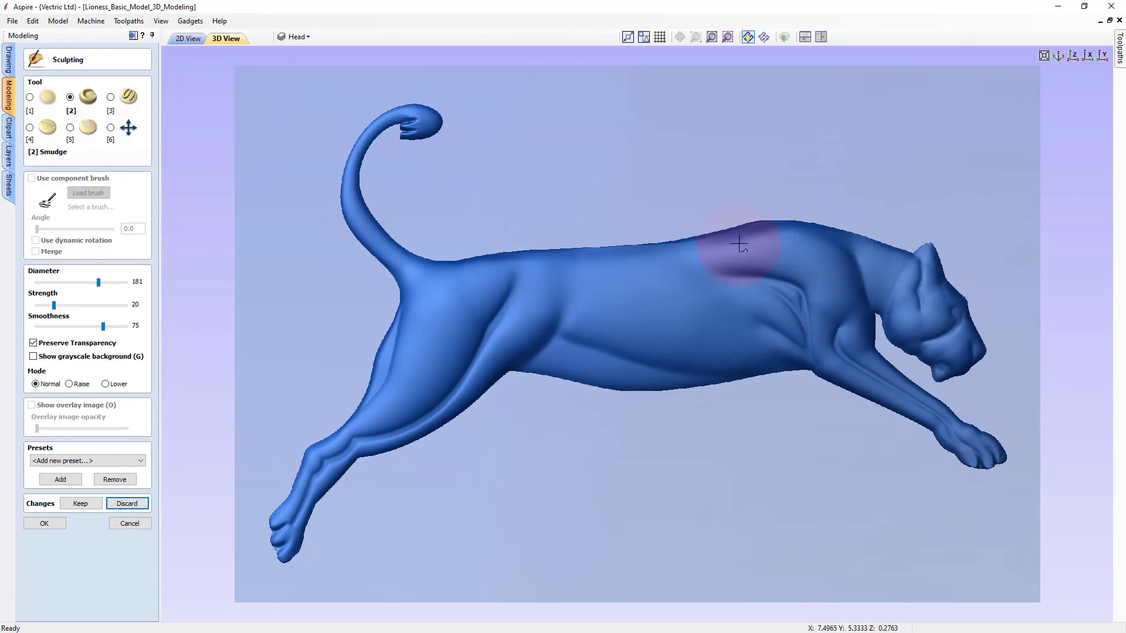
mouse_move(782, 257)
mouse_down()
mouse_move(766, 244)
mouse_move(843, 253)
mouse_up()
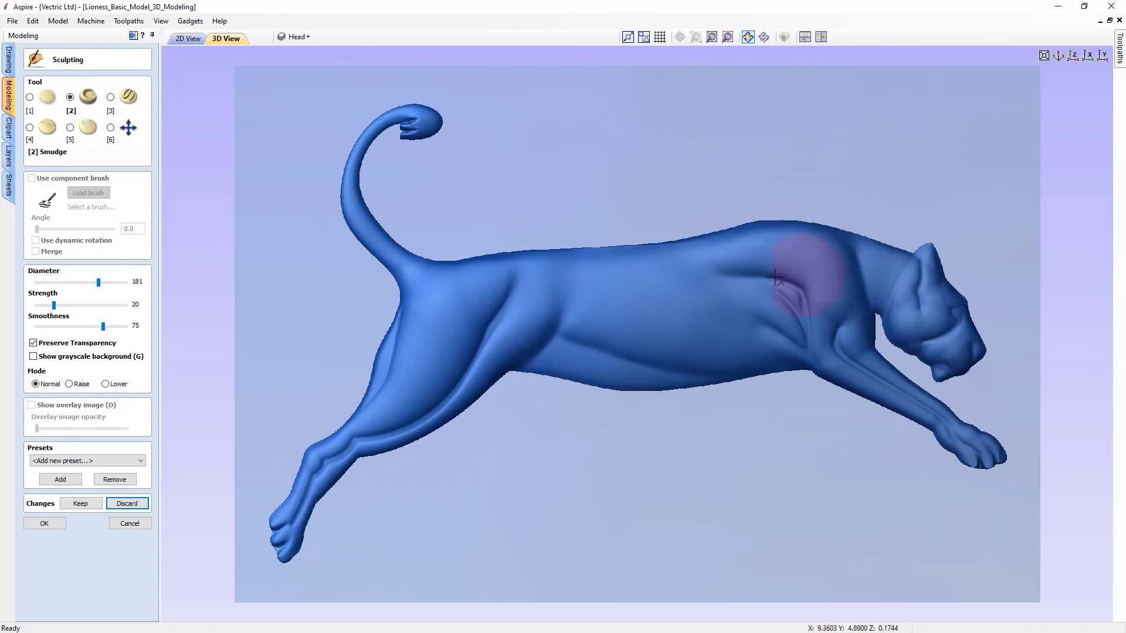
mouse_move(749, 297)
mouse_down()
mouse_move(669, 296)
mouse_move(701, 299)
mouse_move(636, 279)
mouse_move(747, 311)
mouse_move(754, 329)
mouse_move(696, 304)
mouse_up()
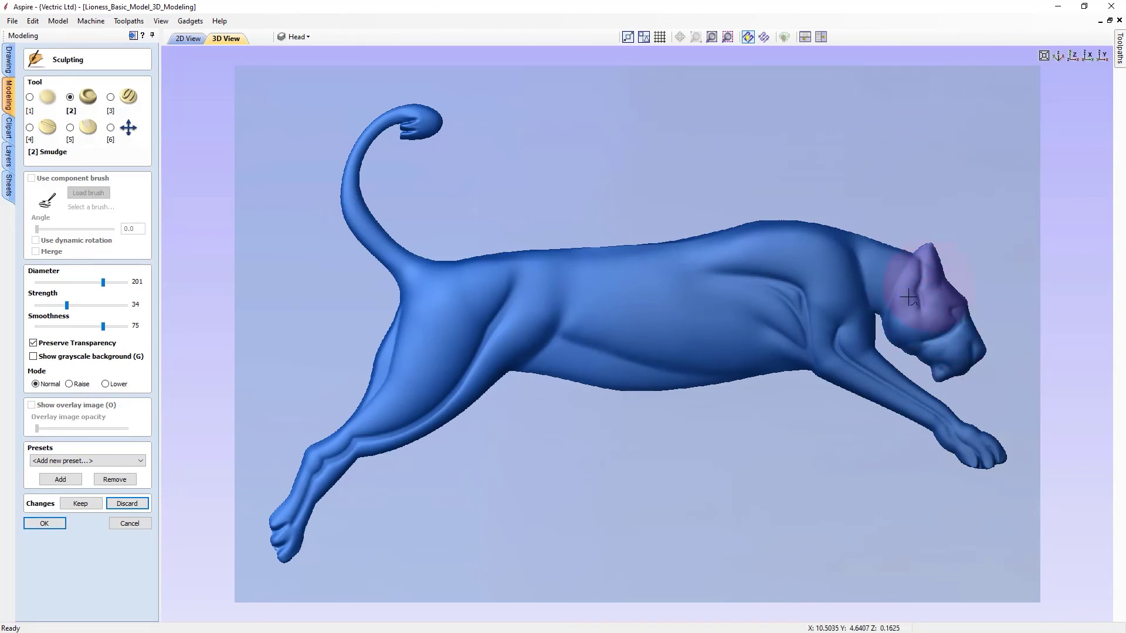
Smudge the lioness's cheek, forehead and ear base with brush diameter 63 and strength 26 to blend the head's forms
click(110, 127)
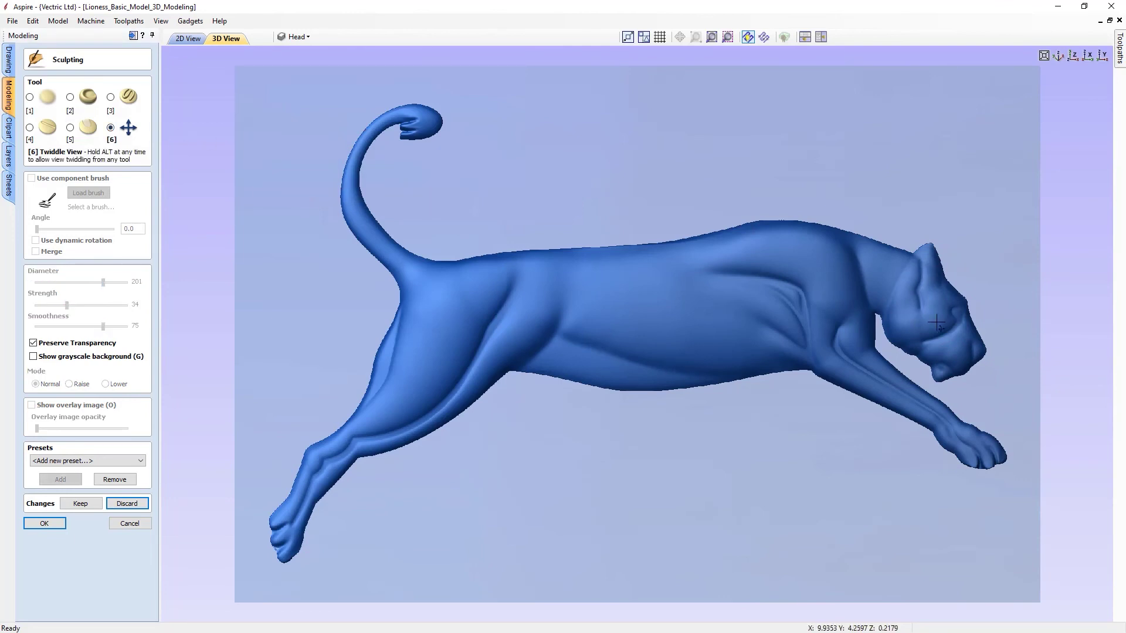
scroll(958, 325, up, 1)
scroll(957, 324, up, 2)
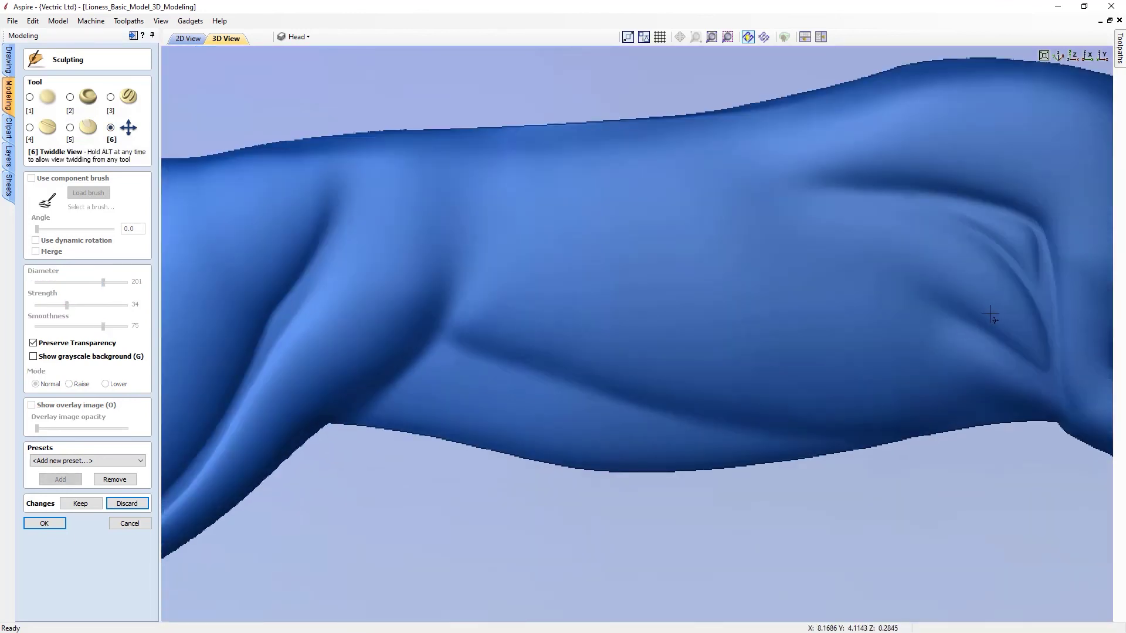
drag(993, 319, 551, 276)
scroll(281, 282, down, 3)
scroll(272, 301, up, 3)
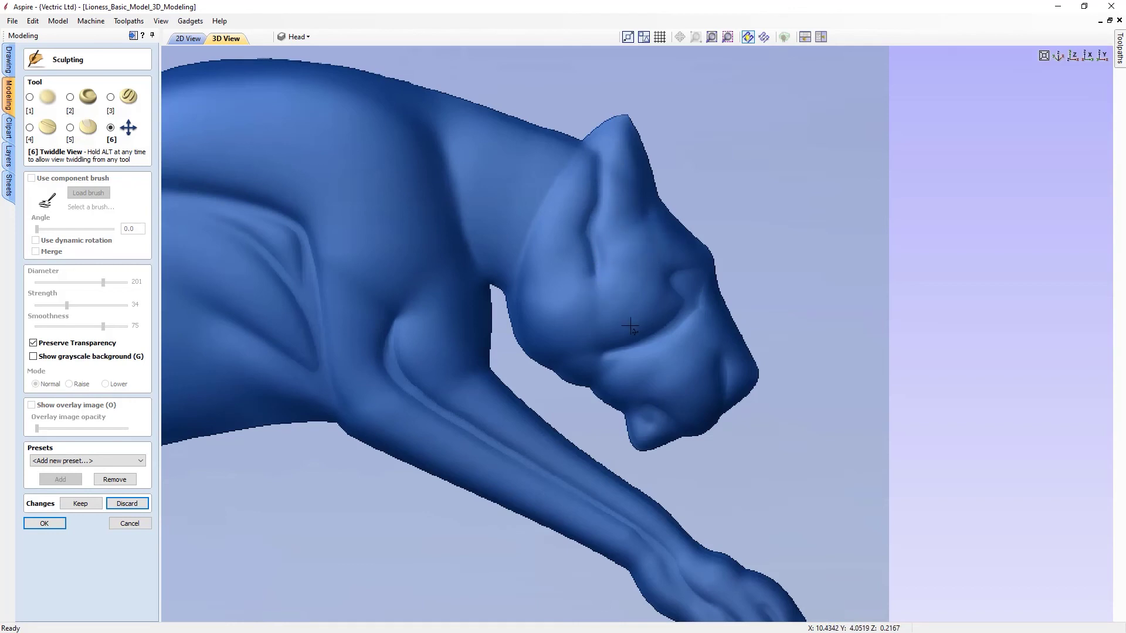
click(73, 98)
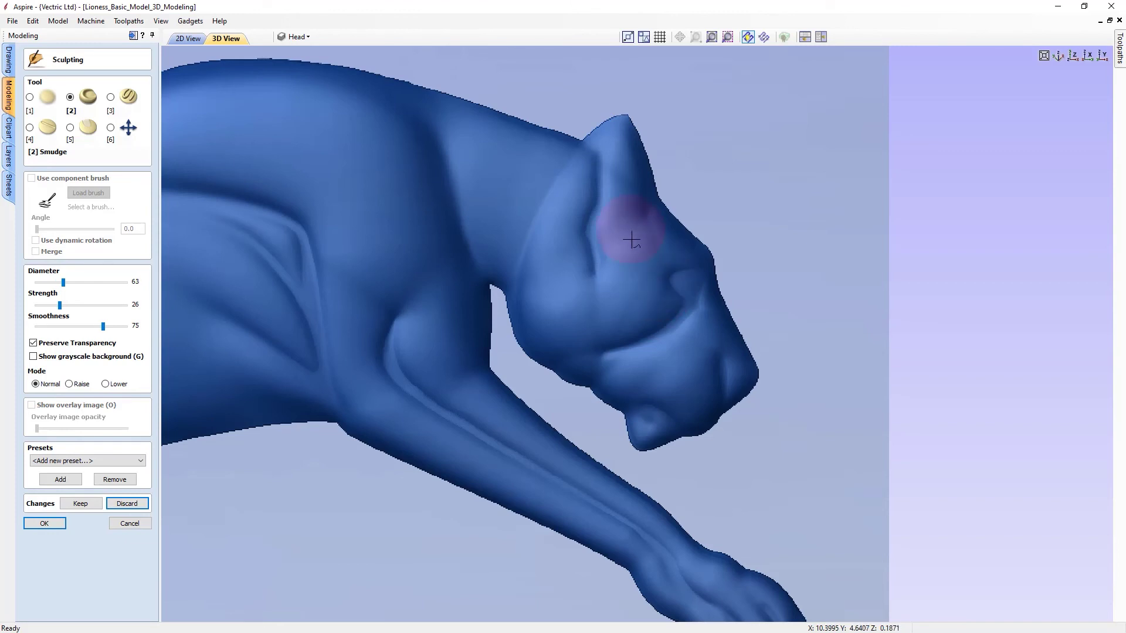
drag(648, 246, 635, 258)
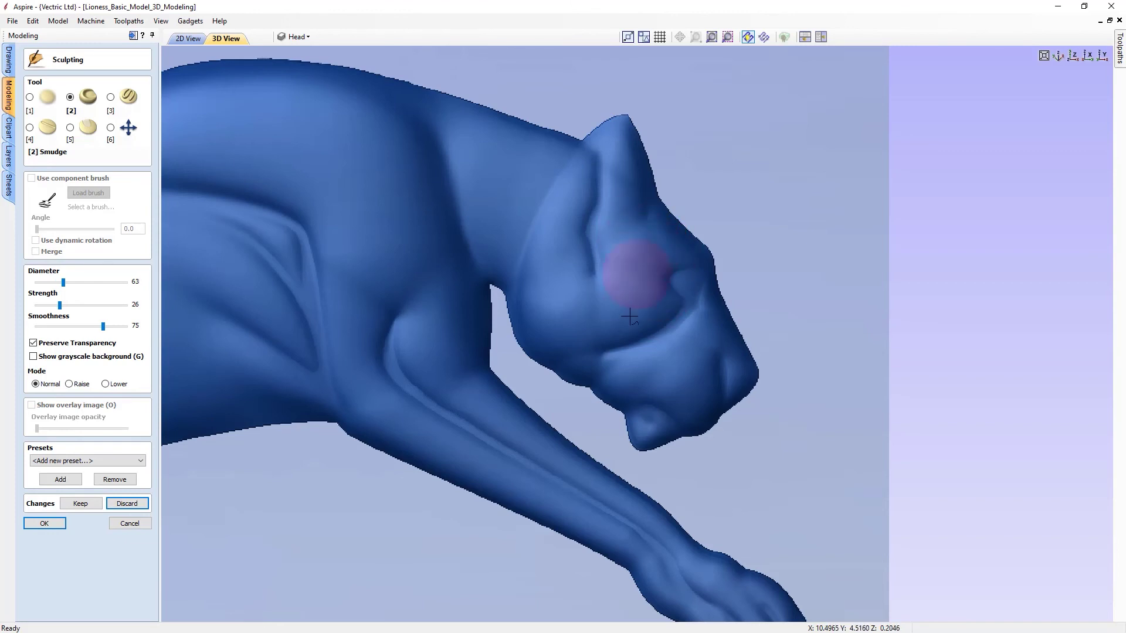
drag(604, 311, 590, 307)
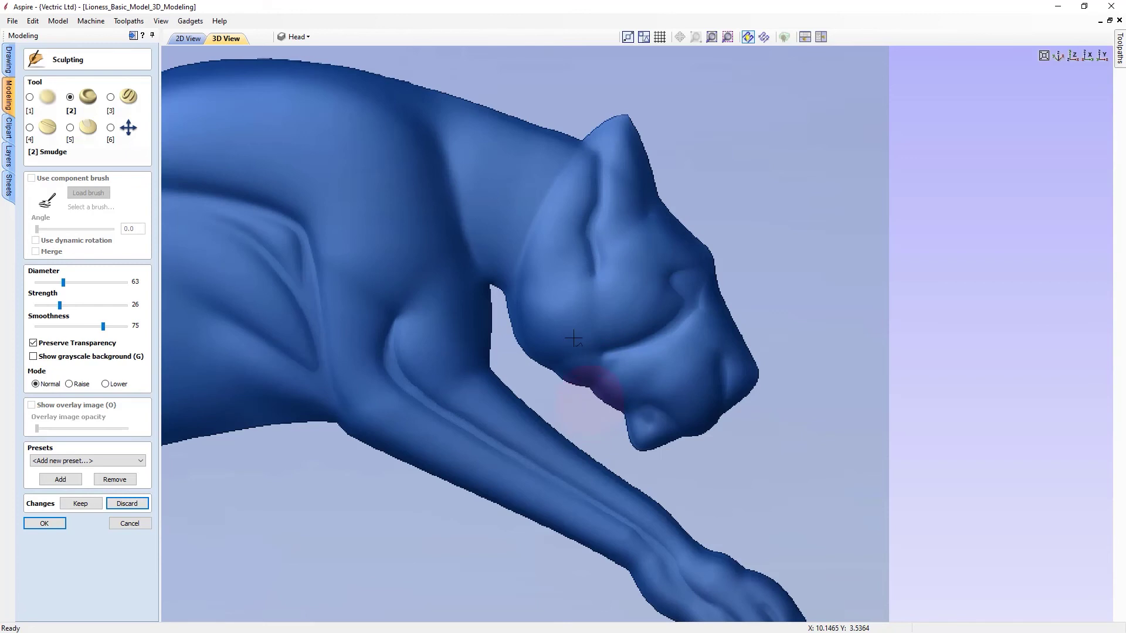
mouse_move(628, 206)
mouse_down()
mouse_move(610, 161)
mouse_move(625, 171)
mouse_move(624, 193)
mouse_up()
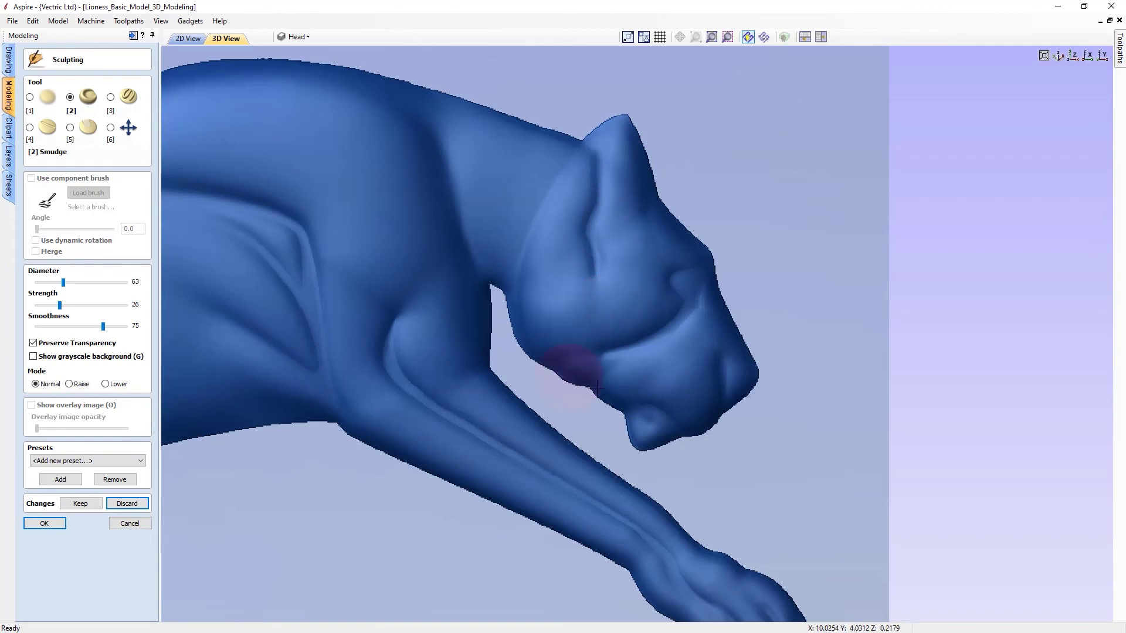
mouse_move(619, 297)
mouse_down()
mouse_move(627, 288)
mouse_move(583, 298)
mouse_move(610, 290)
mouse_up()
click(654, 252)
Smudge the muzzle down towards the mouth and shape the nose with brush diameter 63 and strength 26
mouse_move(645, 377)
mouse_down()
mouse_move(615, 378)
mouse_move(616, 367)
mouse_move(614, 396)
mouse_up()
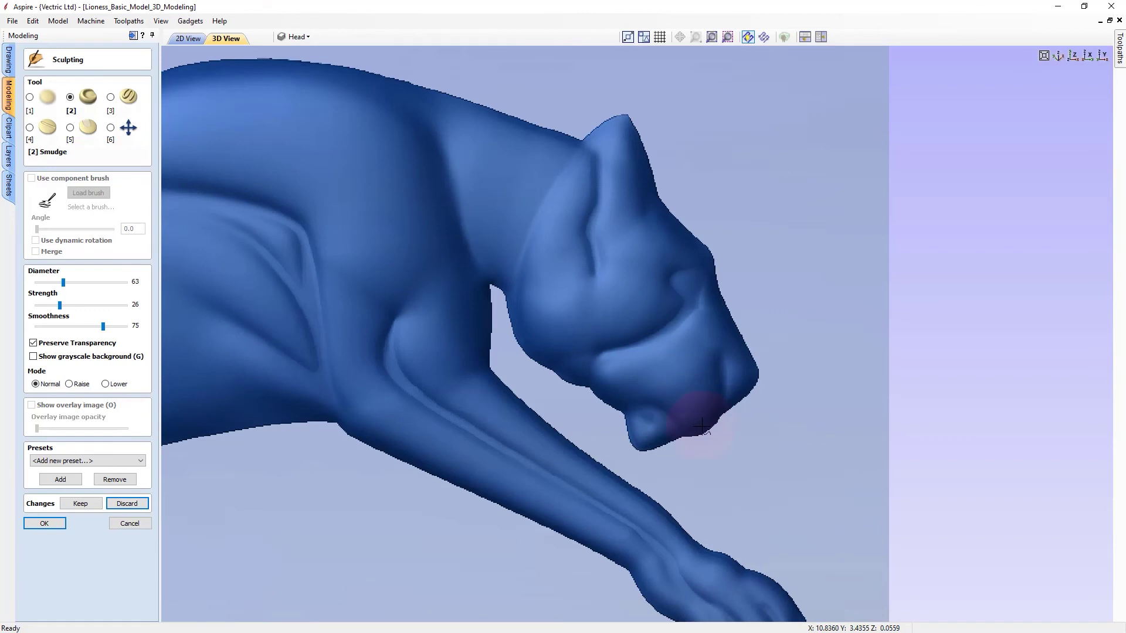
mouse_move(667, 371)
mouse_down()
mouse_move(684, 410)
mouse_move(673, 377)
mouse_move(701, 418)
mouse_move(691, 369)
mouse_move(723, 425)
mouse_move(706, 382)
mouse_move(704, 430)
mouse_move(673, 389)
mouse_move(716, 440)
mouse_move(693, 445)
mouse_up()
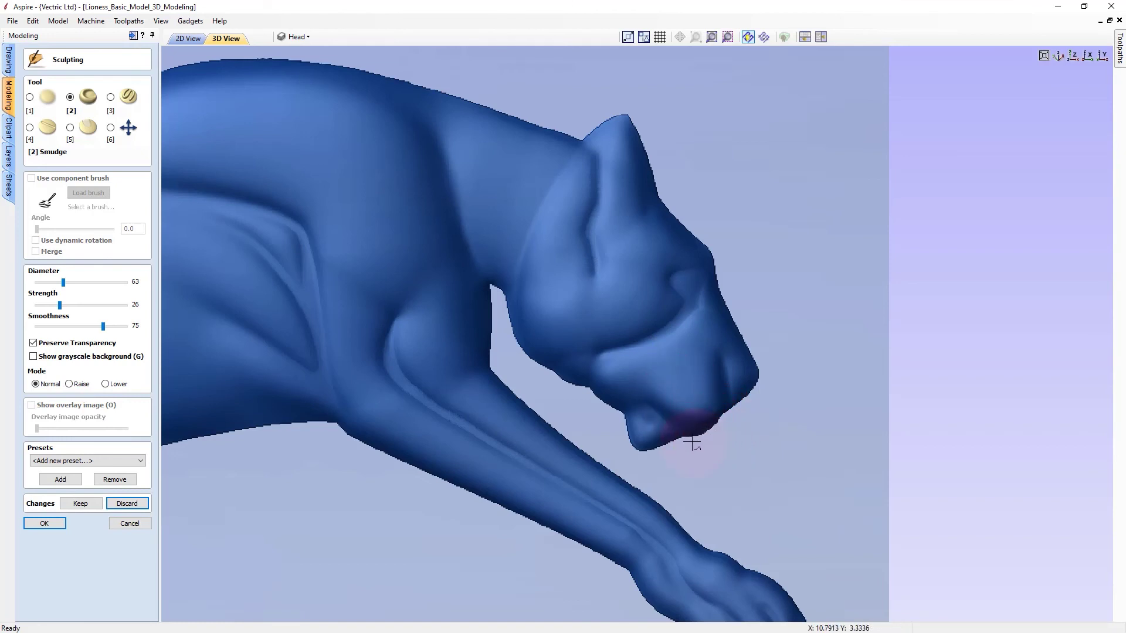
mouse_move(650, 375)
mouse_down()
mouse_move(668, 389)
mouse_move(663, 364)
mouse_move(693, 404)
mouse_move(685, 431)
mouse_move(671, 420)
mouse_move(661, 402)
mouse_move(674, 381)
mouse_move(696, 411)
mouse_up()
mouse_move(744, 348)
mouse_down()
mouse_move(727, 327)
mouse_move(739, 372)
mouse_move(741, 359)
mouse_up()
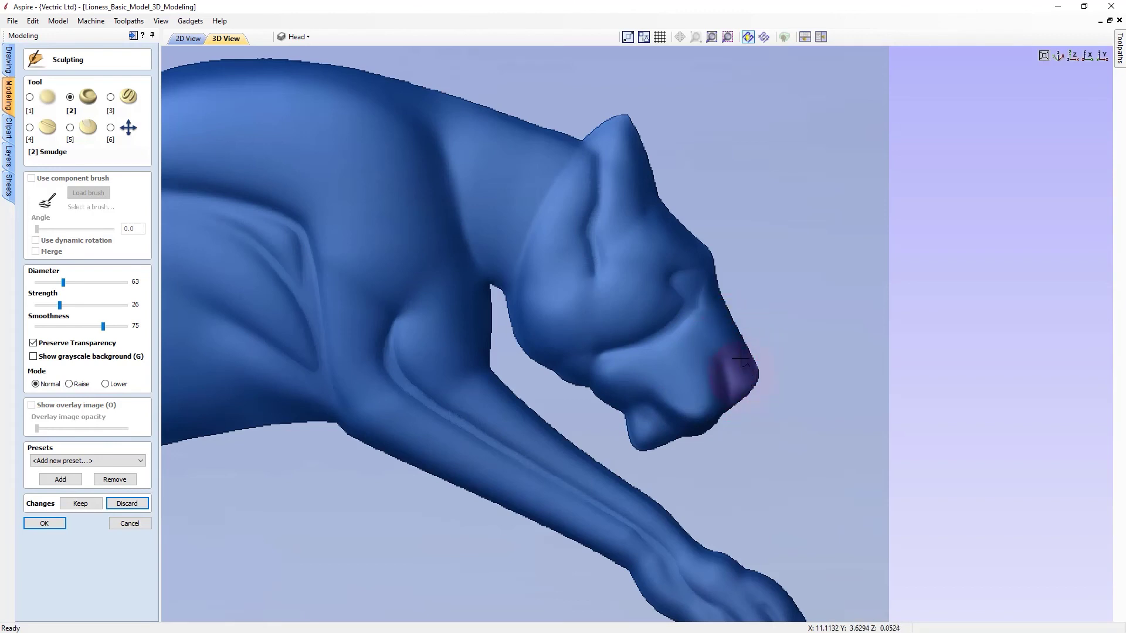
mouse_move(736, 403)
mouse_down()
mouse_move(706, 381)
mouse_move(687, 405)
mouse_up()
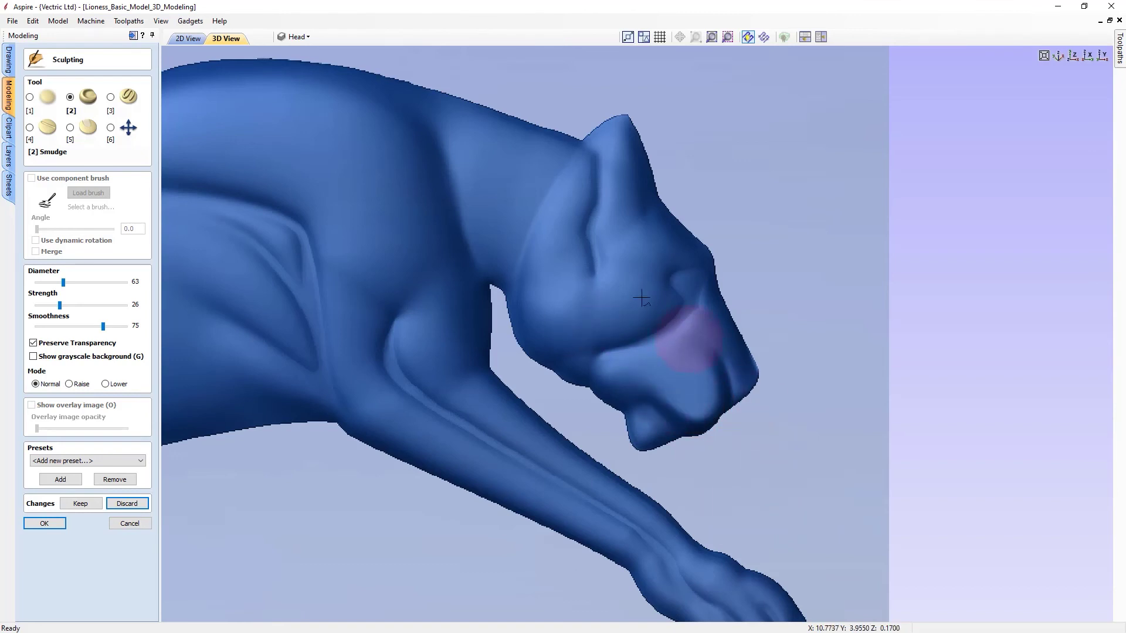
Smooth the front of the muzzle and the area beside the nose at strength 24, reducing the brush diameter to 47
click(30, 99)
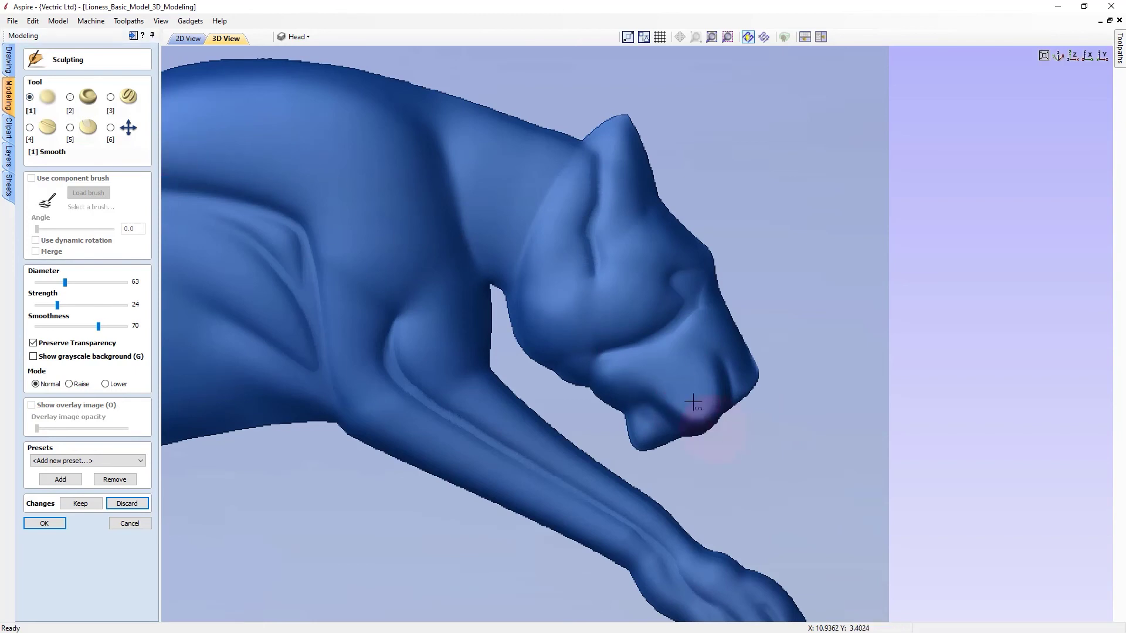
mouse_move(683, 405)
mouse_down()
mouse_move(671, 378)
mouse_move(701, 413)
mouse_move(693, 402)
mouse_move(706, 387)
mouse_move(694, 369)
mouse_move(701, 431)
mouse_up()
drag(705, 370, 704, 410)
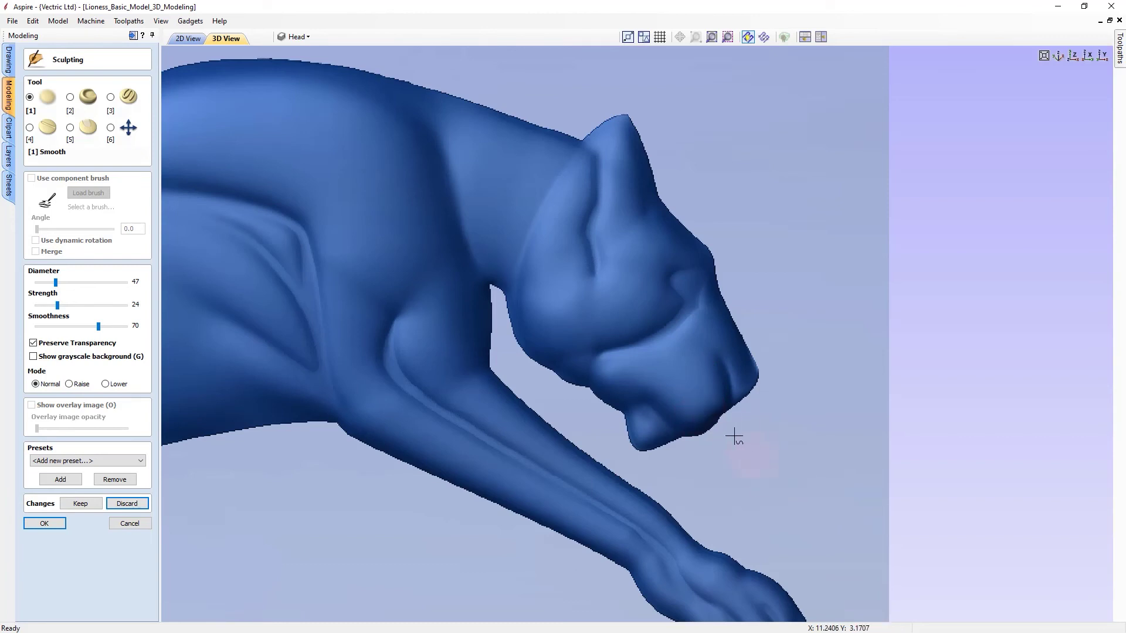
Shape the mouth line and chin with small Smudge strokes at strength 26, and smooth the chin with brush diameter 25
click(70, 97)
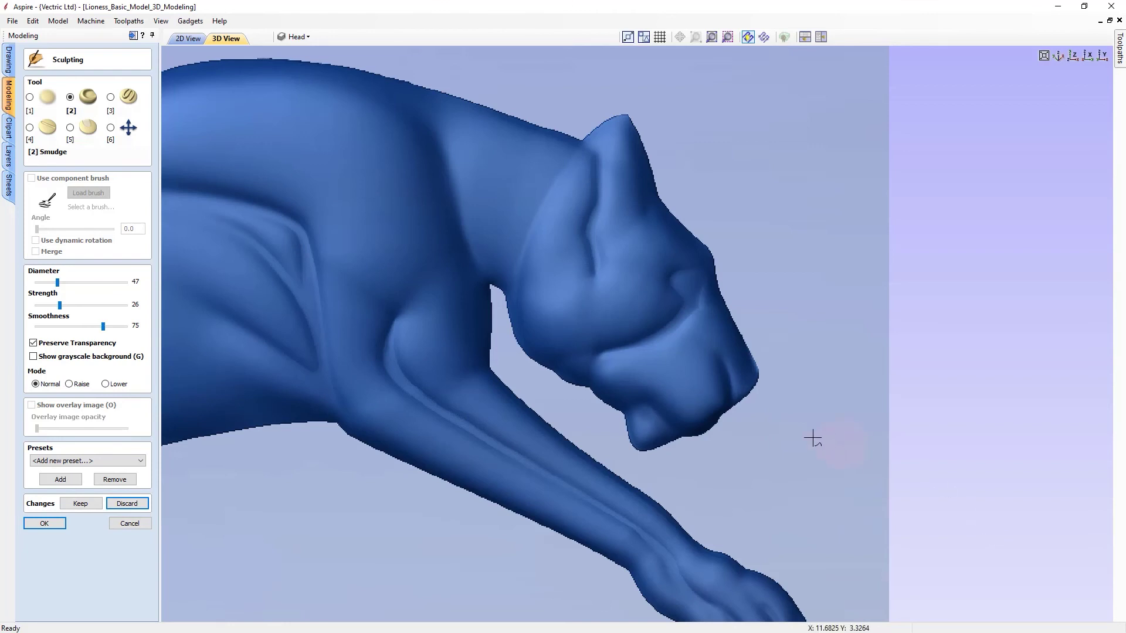
mouse_move(655, 405)
mouse_down()
mouse_move(645, 422)
mouse_move(643, 410)
mouse_up()
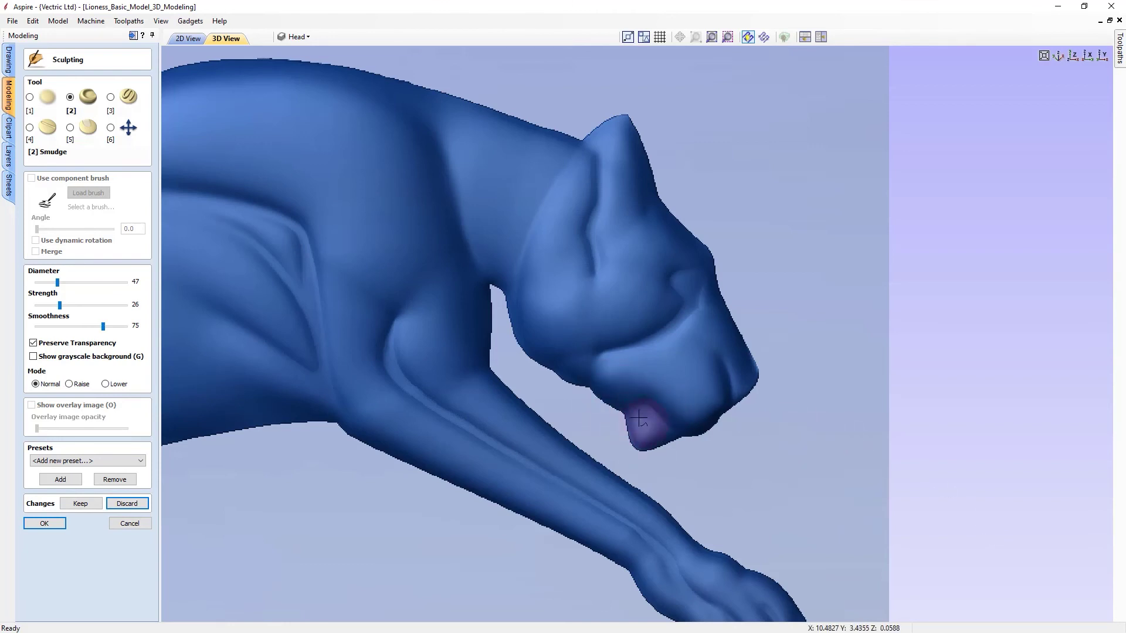
mouse_move(630, 403)
mouse_down()
mouse_move(623, 389)
mouse_move(648, 415)
mouse_move(653, 432)
mouse_move(628, 416)
mouse_move(654, 455)
mouse_move(629, 445)
mouse_move(628, 405)
mouse_move(645, 410)
mouse_move(604, 378)
mouse_move(686, 457)
mouse_move(600, 414)
mouse_move(644, 464)
mouse_move(620, 448)
mouse_move(626, 431)
mouse_move(636, 465)
mouse_move(639, 447)
mouse_move(672, 484)
mouse_move(633, 413)
mouse_move(631, 437)
mouse_move(641, 420)
mouse_move(656, 440)
mouse_move(666, 427)
mouse_move(684, 461)
mouse_up()
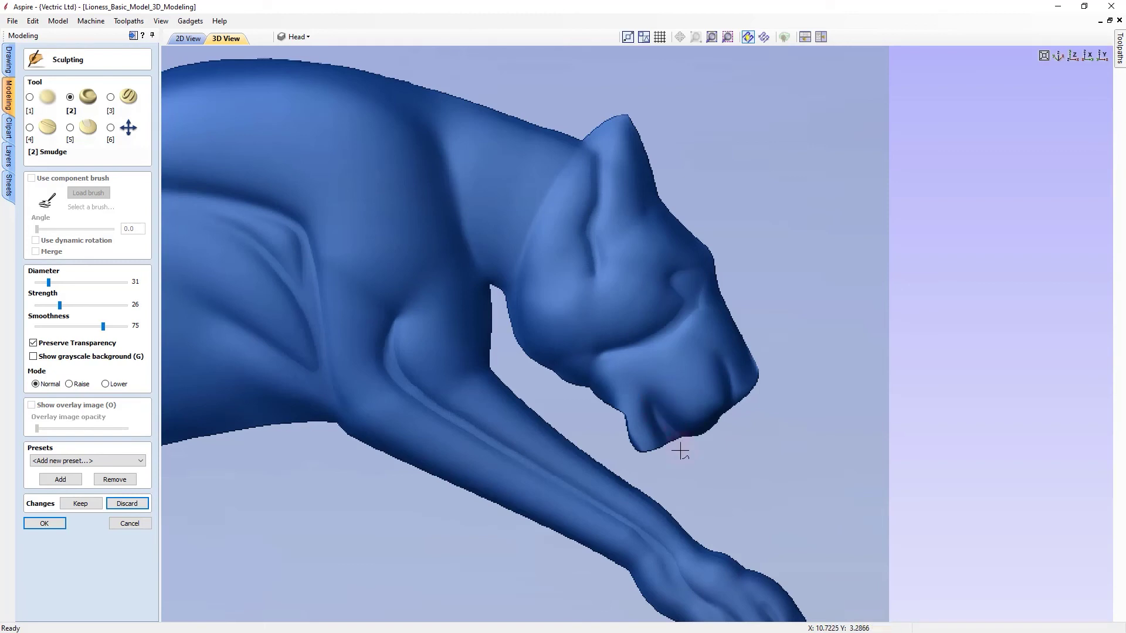
drag(651, 400, 668, 440)
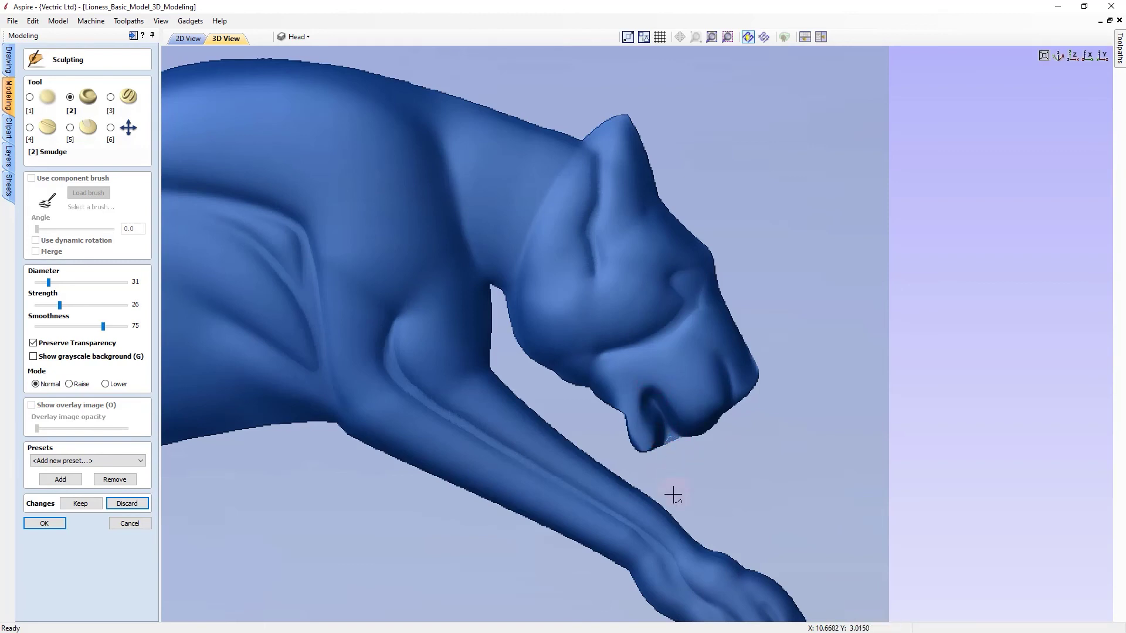
mouse_move(639, 415)
mouse_down()
mouse_move(634, 445)
mouse_move(621, 439)
mouse_up()
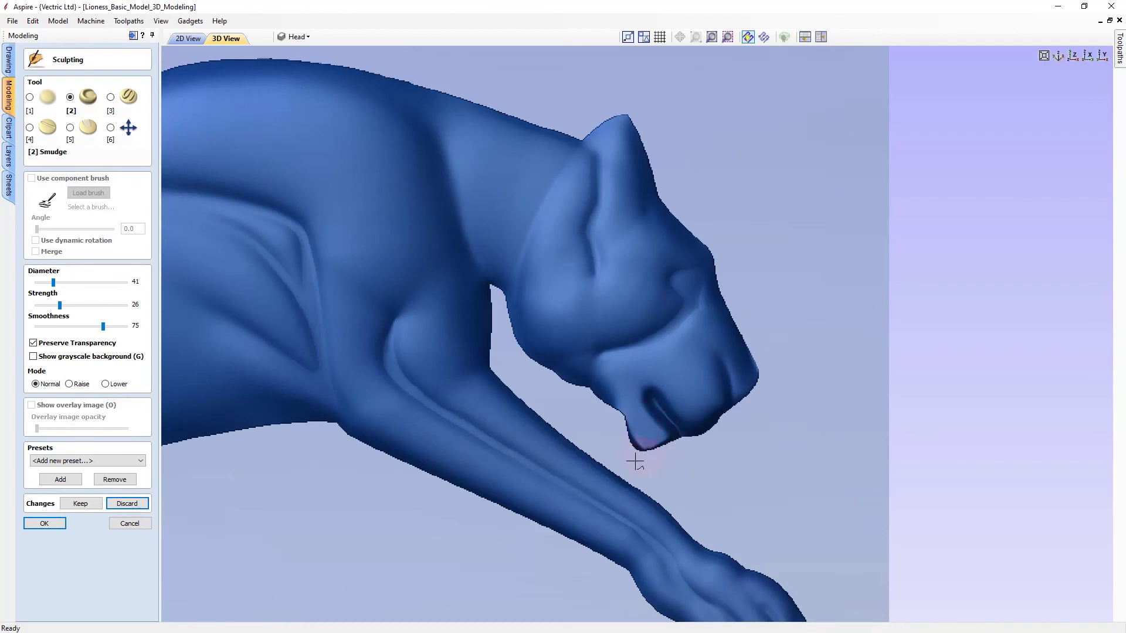
click(30, 99)
mouse_move(652, 421)
mouse_down()
mouse_move(661, 431)
mouse_move(638, 400)
mouse_move(659, 432)
mouse_move(645, 450)
mouse_up()
Smudge the muzzle into a fuller, rounder form above the mouth with brush diameter 79 and strength 26
click(81, 95)
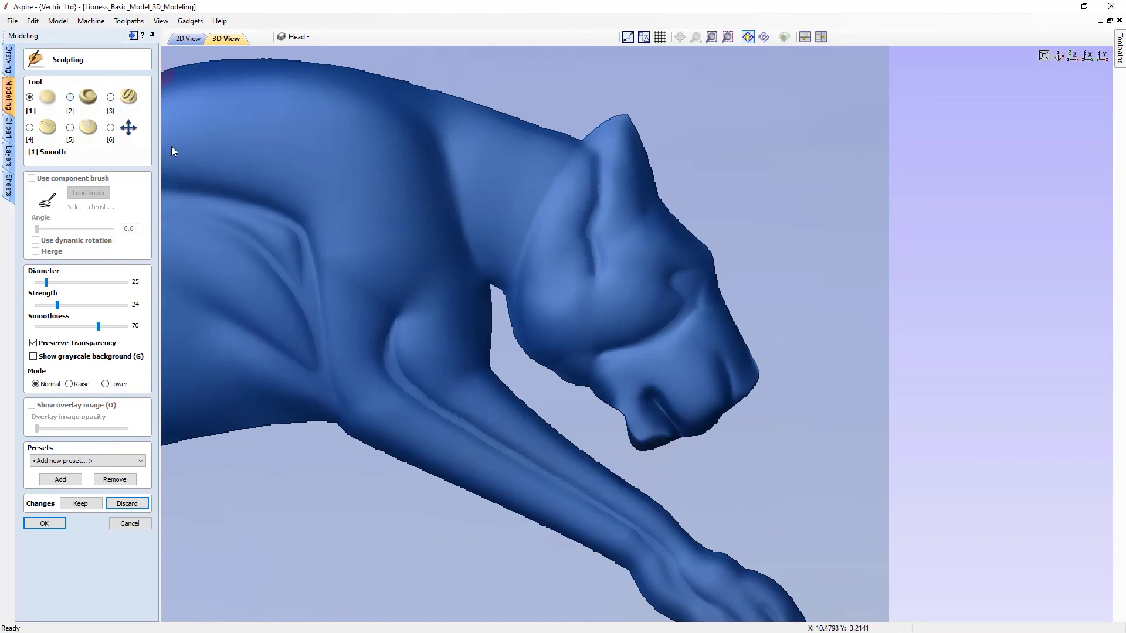
ctrl+scroll(646, 424, down, 3)
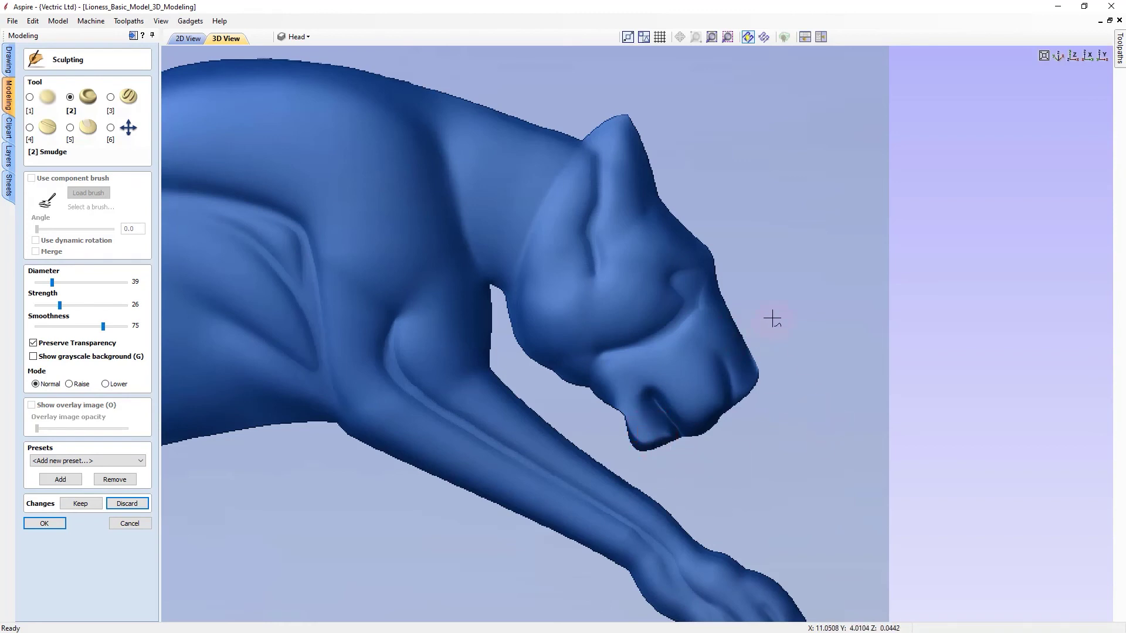
ctrl+scroll(699, 398, up, 8)
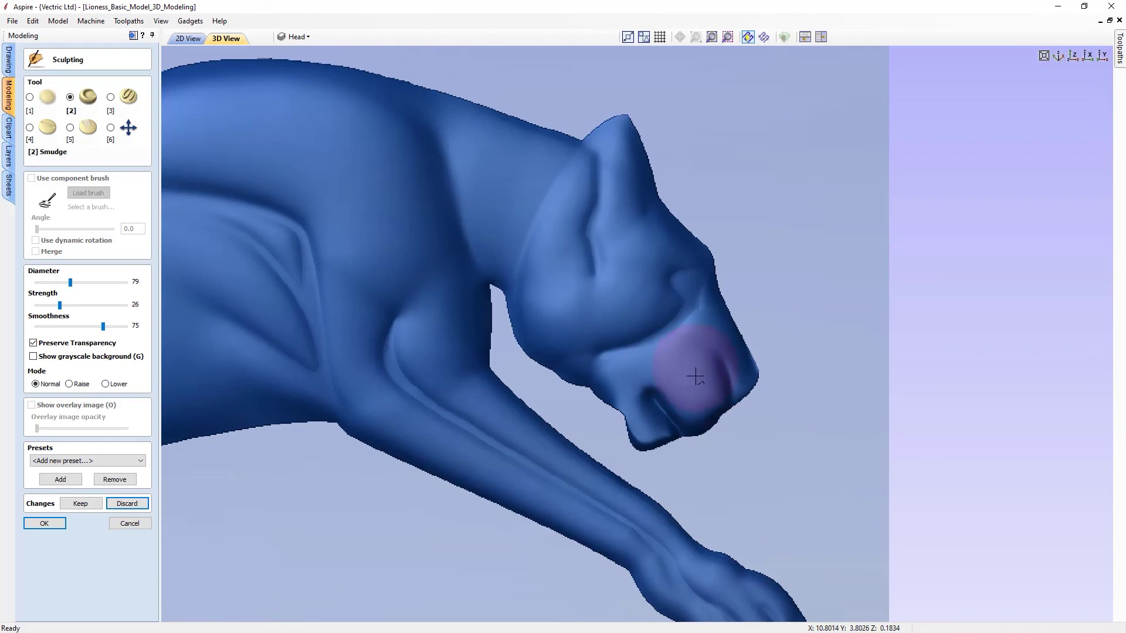
mouse_move(685, 373)
mouse_down()
mouse_move(688, 389)
mouse_move(696, 382)
mouse_up()
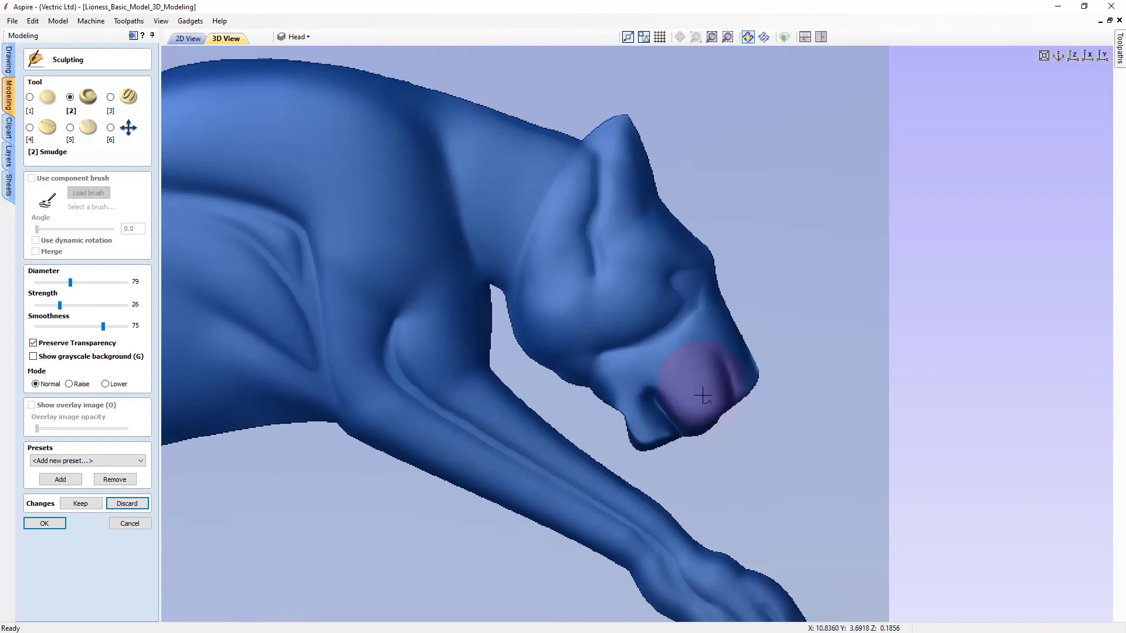
mouse_move(701, 478)
mouse_down()
mouse_move(682, 463)
mouse_move(657, 381)
mouse_move(680, 379)
mouse_up()
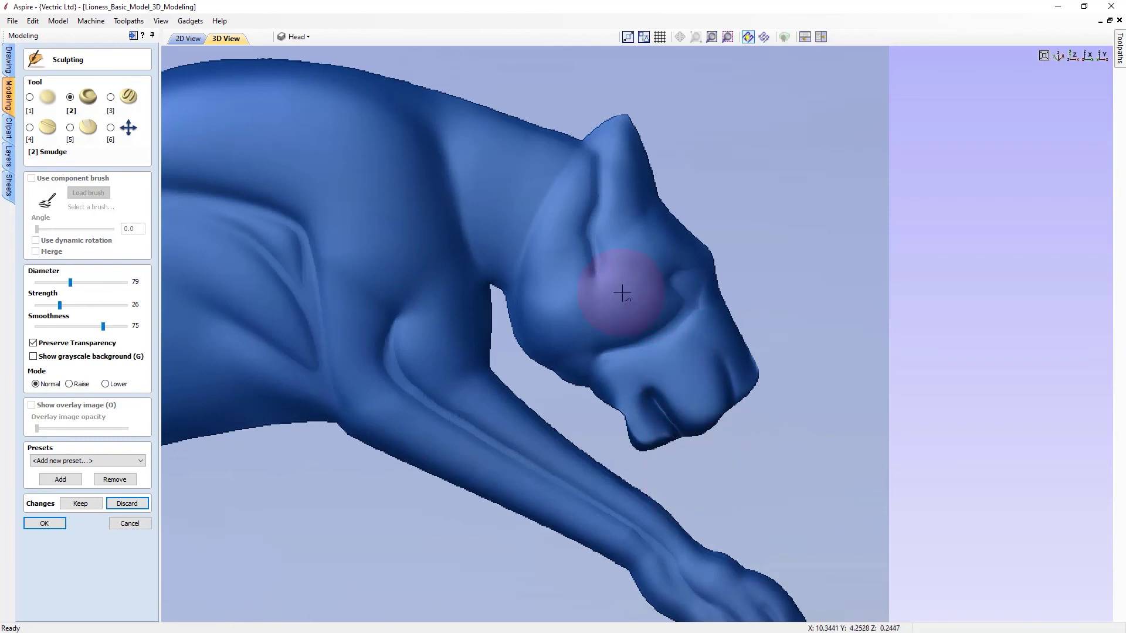
Smudge the cheek and brow forward around the eye socket, reducing the brush diameter to 69
mouse_move(626, 295)
mouse_down()
mouse_move(660, 302)
mouse_move(600, 316)
mouse_move(653, 303)
mouse_move(643, 250)
mouse_move(713, 254)
mouse_up()
mouse_move(643, 235)
mouse_down()
mouse_move(680, 234)
mouse_move(667, 241)
mouse_move(706, 256)
mouse_move(645, 222)
mouse_move(656, 223)
mouse_move(653, 250)
mouse_up()
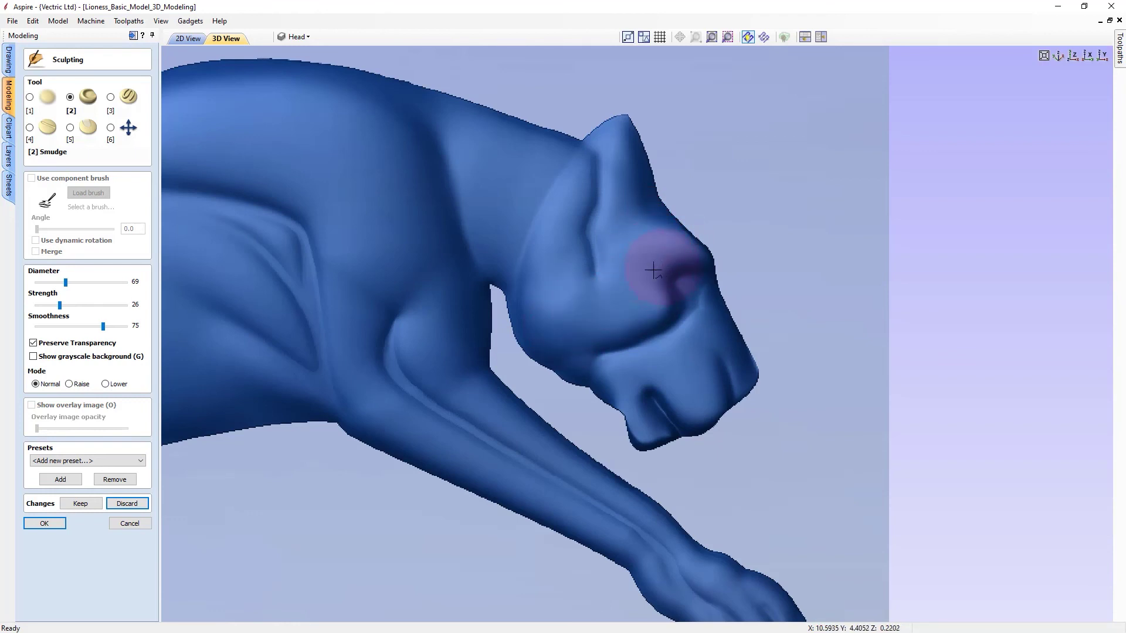
drag(642, 290, 651, 304)
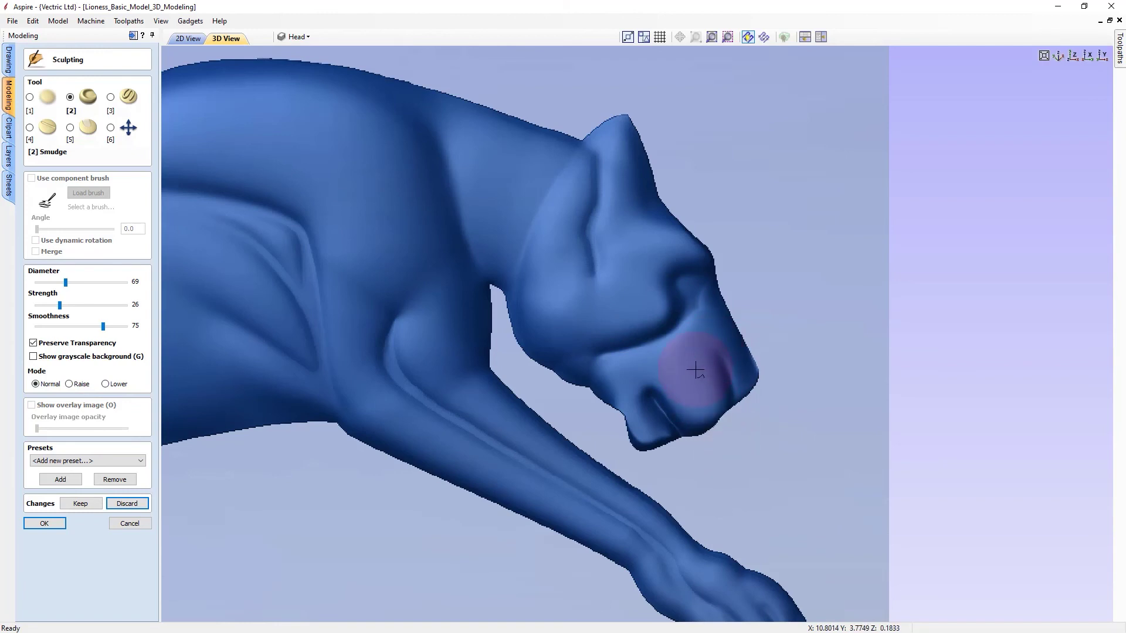
Smooth the muzzle's upper edge from below the eye back to the jaw at strength 24, enlarging the brush diameter to 43
click(30, 98)
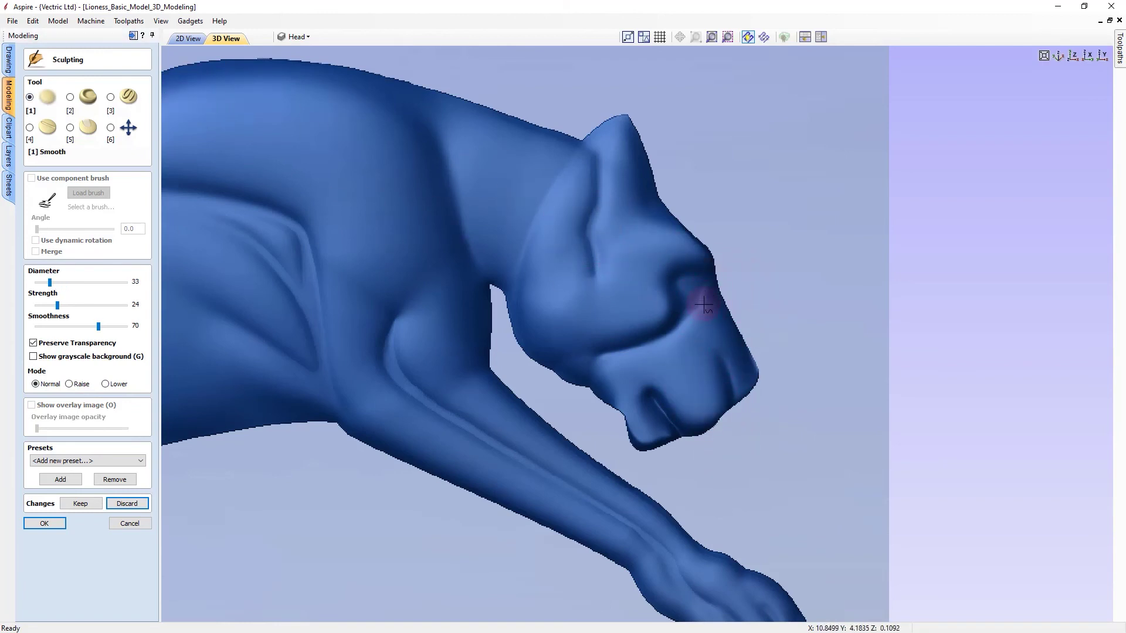
mouse_move(704, 315)
mouse_down()
mouse_move(696, 271)
mouse_move(669, 355)
mouse_up()
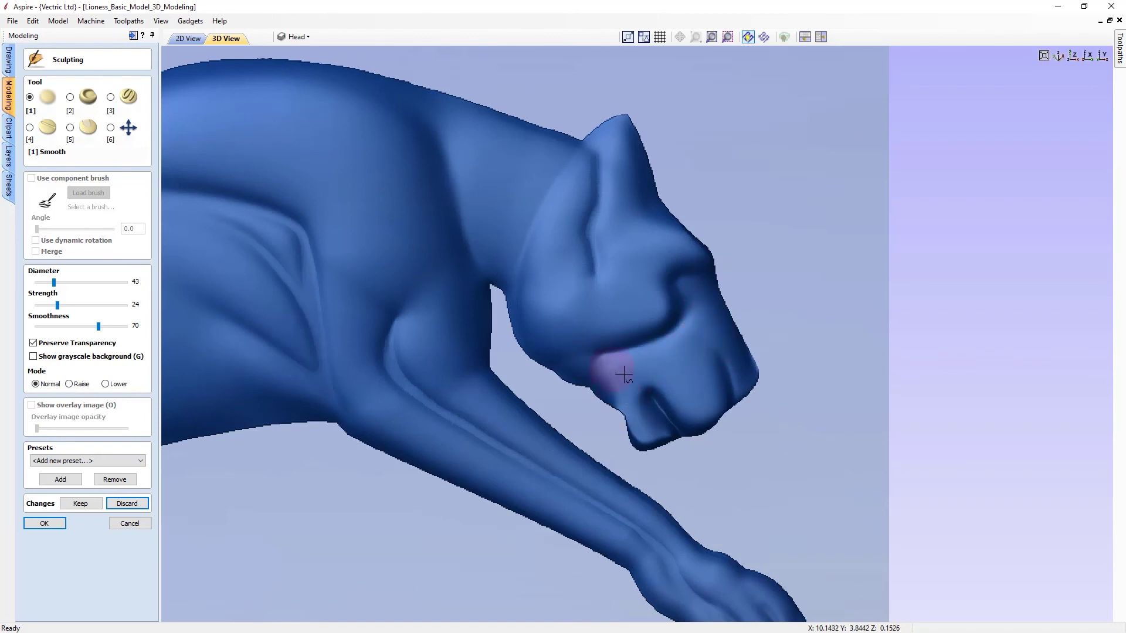
mouse_move(583, 354)
mouse_down()
mouse_move(563, 360)
mouse_move(580, 368)
mouse_move(556, 340)
mouse_up()
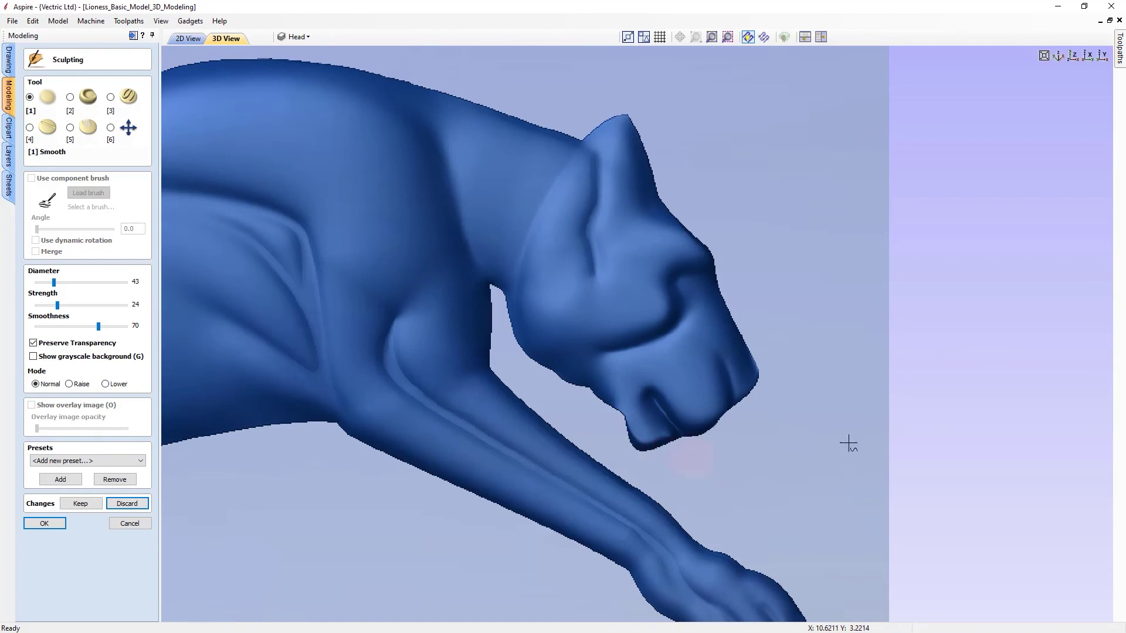
Smudge the rear of the muzzle into the jaw and blend the cheek with brush diameter 67 and strength 16
click(70, 98)
ctrl+scroll(602, 367, up, 3)
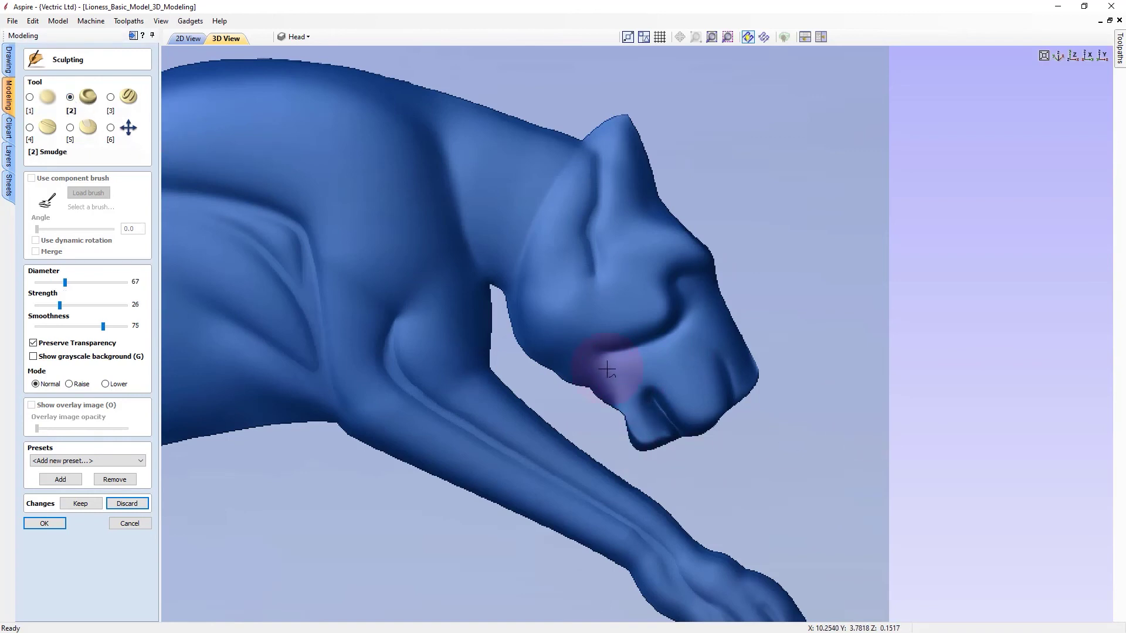
shift+scroll(608, 371, down, 5)
shift+scroll(610, 376, down, 2)
mouse_move(604, 372)
mouse_down()
mouse_move(551, 326)
mouse_move(556, 359)
mouse_up()
mouse_move(522, 320)
mouse_down()
mouse_move(551, 350)
mouse_move(546, 342)
mouse_move(578, 347)
mouse_move(583, 370)
mouse_move(547, 335)
mouse_move(583, 358)
mouse_move(643, 316)
mouse_up()
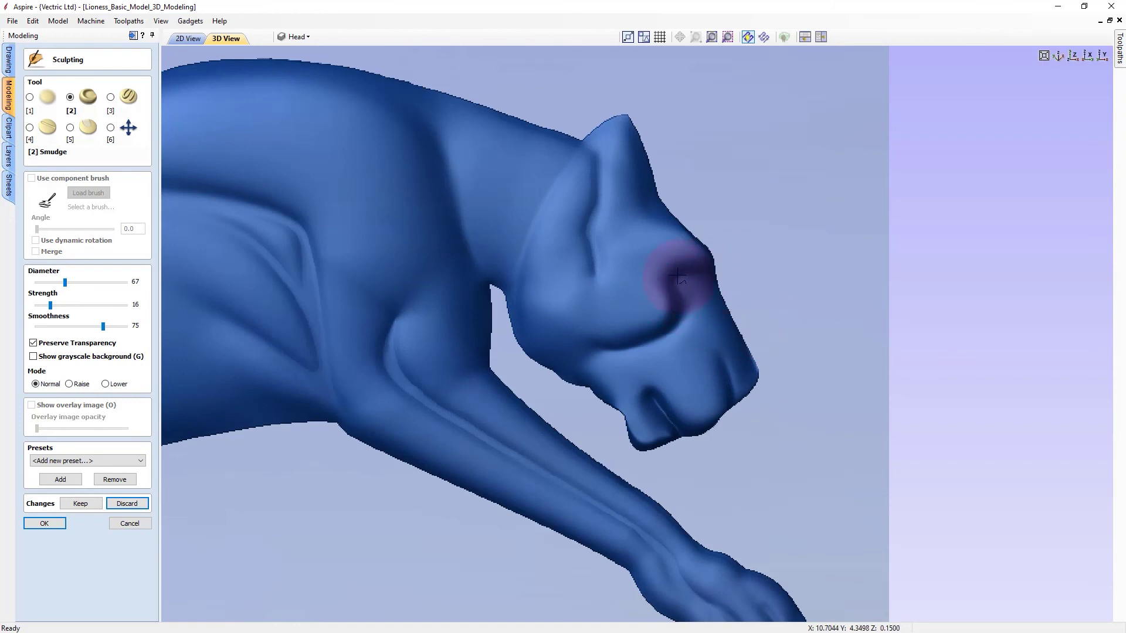
Deposit material in the eye socket to build up an eyeball with brush diameter 21 and strength 38
click(112, 97)
shift+scroll(804, 308, down, 5)
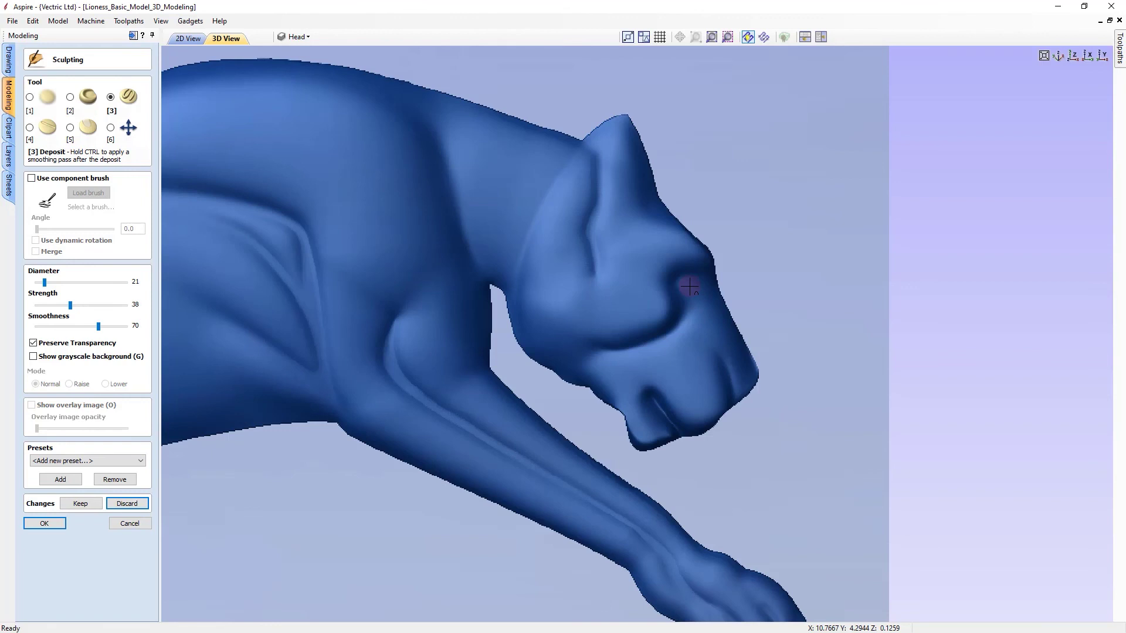
click(690, 286)
click(689, 287)
click(690, 286)
drag(689, 286, 689, 286)
Smudge the deposited eyeball into a rounded shape with brush diameter 21 and strength 16
click(70, 98)
drag(685, 283, 687, 286)
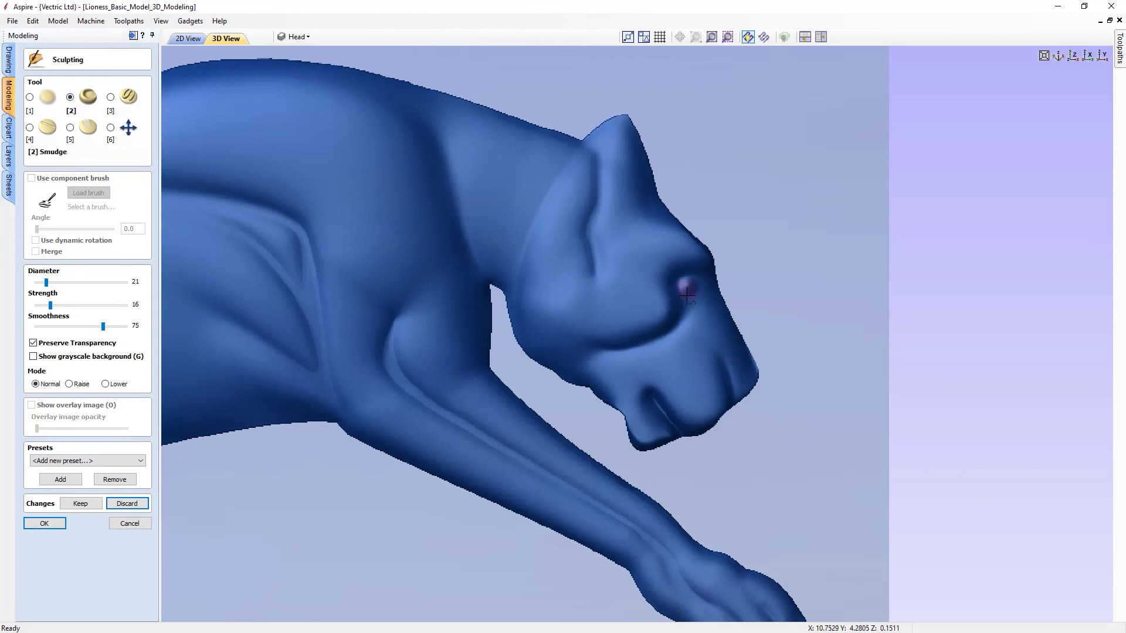
drag(688, 284, 688, 284)
mouse_move(724, 430)
mouse_down()
mouse_move(656, 282)
mouse_move(691, 329)
mouse_up()
drag(687, 285, 689, 284)
drag(687, 285, 688, 286)
Carve the ear hollow and the groove behind it with the Remove tool at diameter 29 and strength 32
click(30, 127)
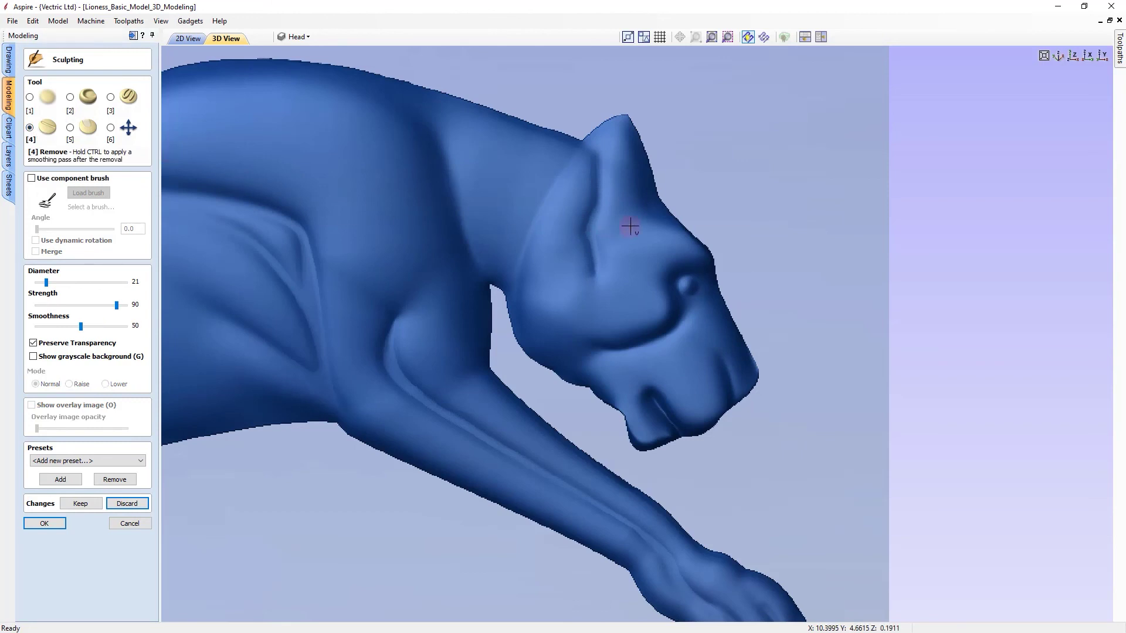
key(a)
key(a)
key(a)
key(a)
key(a)
key(a)
key(a)
key(a)
key(a)
key(a)
key(a)
key(a)
key(a)
key(a)
key(a)
key(a)
key(a)
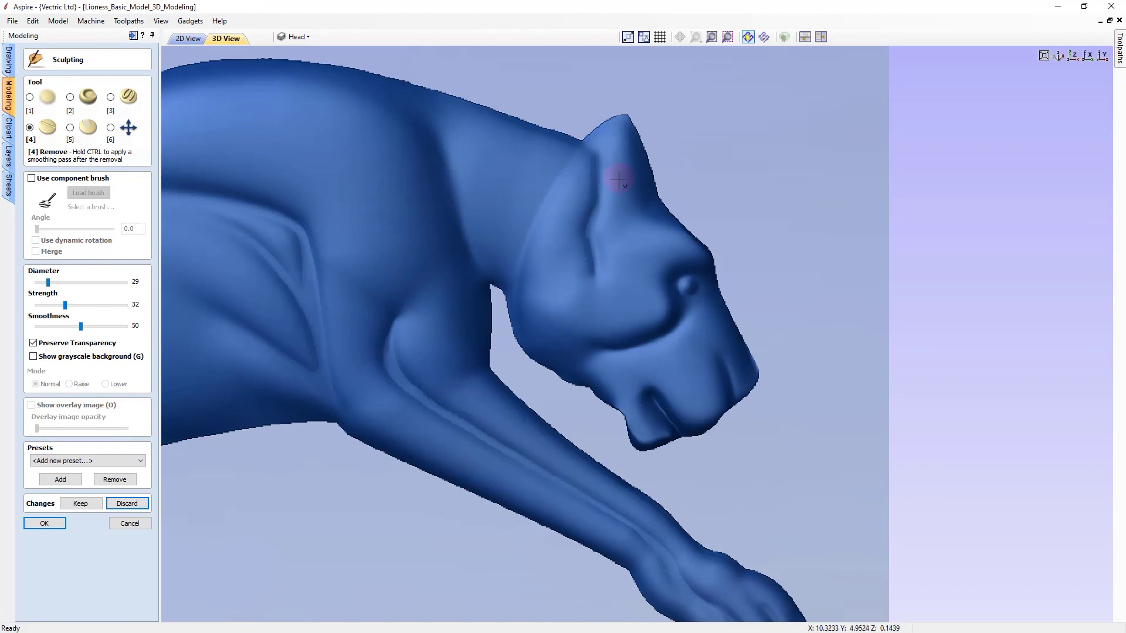
mouse_move(618, 156)
mouse_down()
mouse_move(621, 231)
mouse_move(617, 160)
mouse_move(577, 189)
mouse_move(596, 156)
mouse_move(588, 166)
mouse_move(608, 158)
mouse_up()
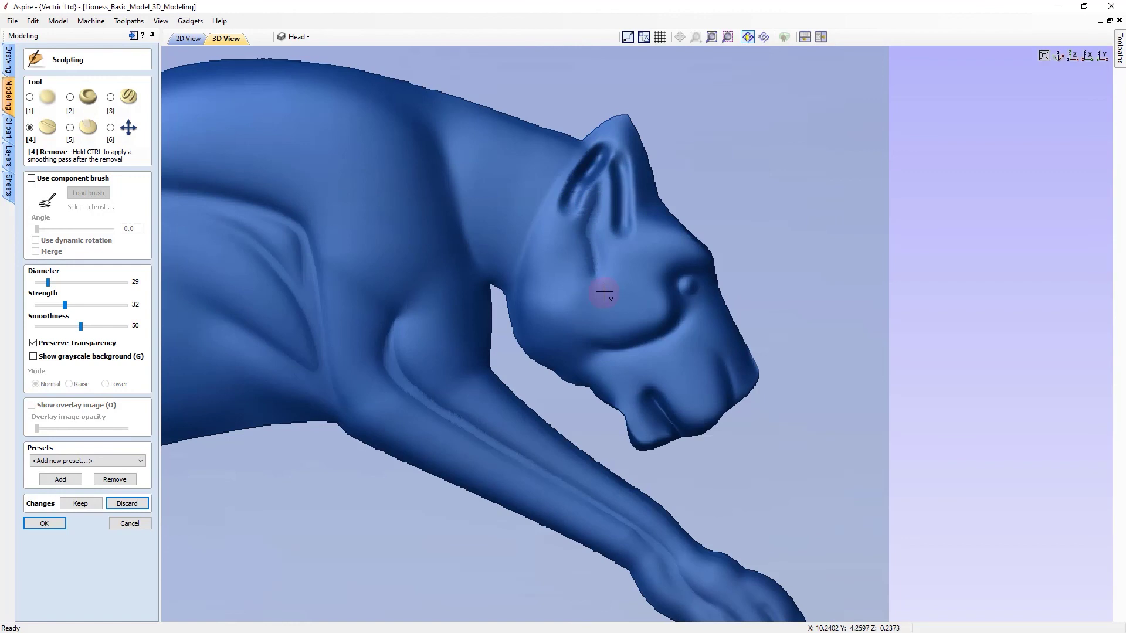
Smudge the ear hollow and its central fold into shape with brush diameter 29 and strength 16
click(70, 97)
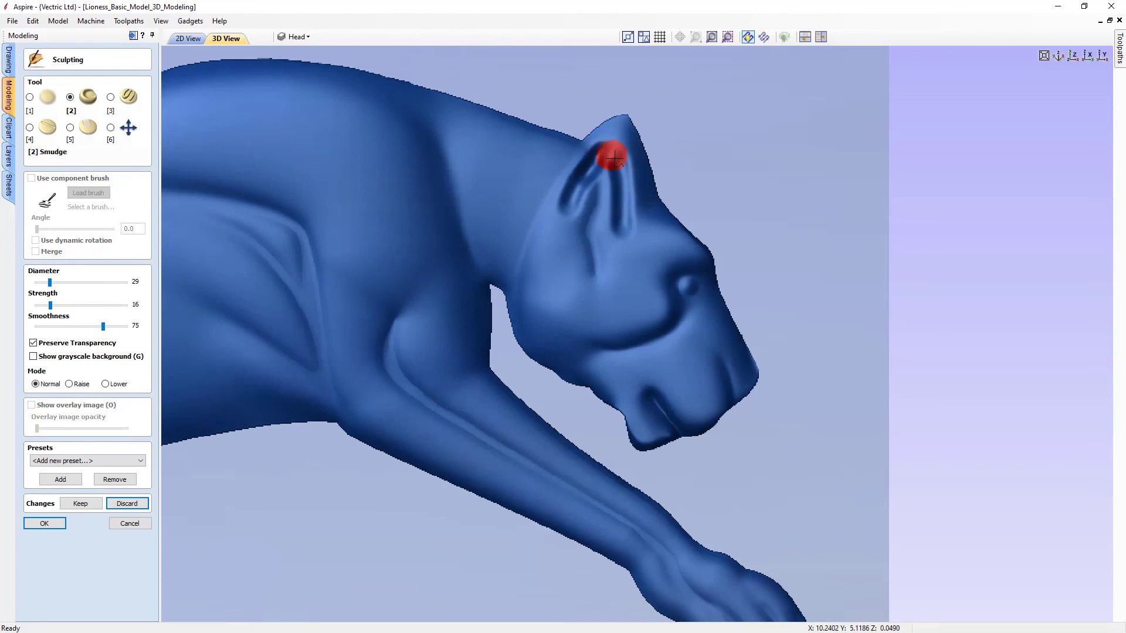
mouse_move(610, 157)
mouse_down()
mouse_move(583, 176)
mouse_move(573, 206)
mouse_move(558, 206)
mouse_move(610, 141)
mouse_move(617, 181)
mouse_move(609, 147)
mouse_move(598, 172)
mouse_move(611, 171)
mouse_move(614, 206)
mouse_move(615, 176)
mouse_move(643, 231)
mouse_move(612, 218)
mouse_move(584, 179)
mouse_move(593, 196)
mouse_move(582, 196)
mouse_up()
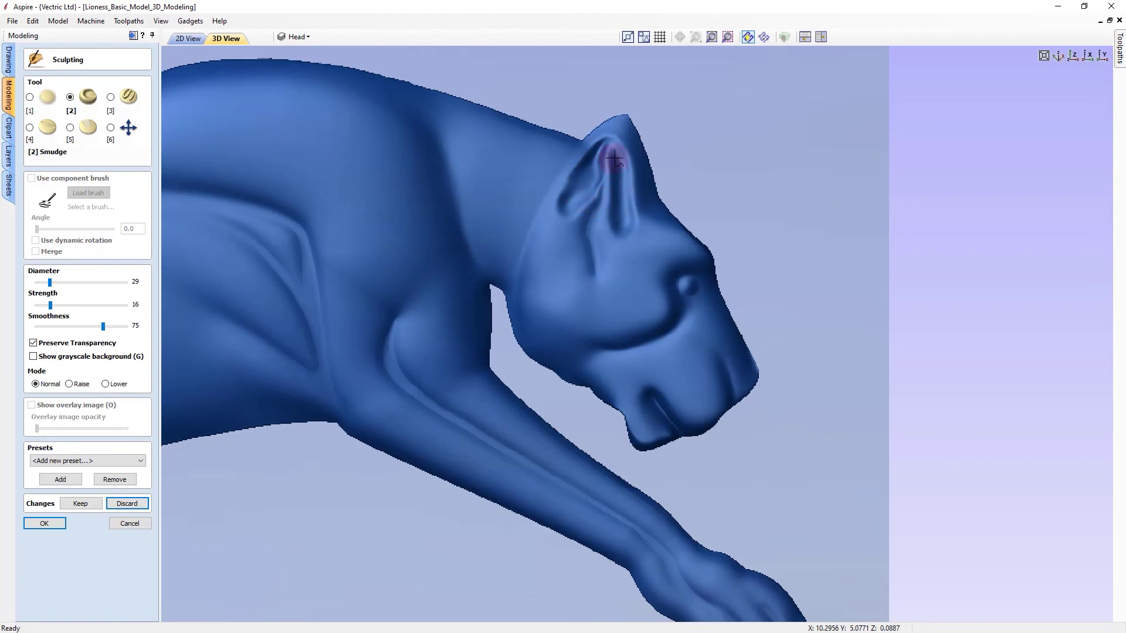
mouse_move(610, 167)
mouse_down()
mouse_move(592, 213)
mouse_move(593, 164)
mouse_move(589, 198)
mouse_up()
drag(602, 170, 606, 160)
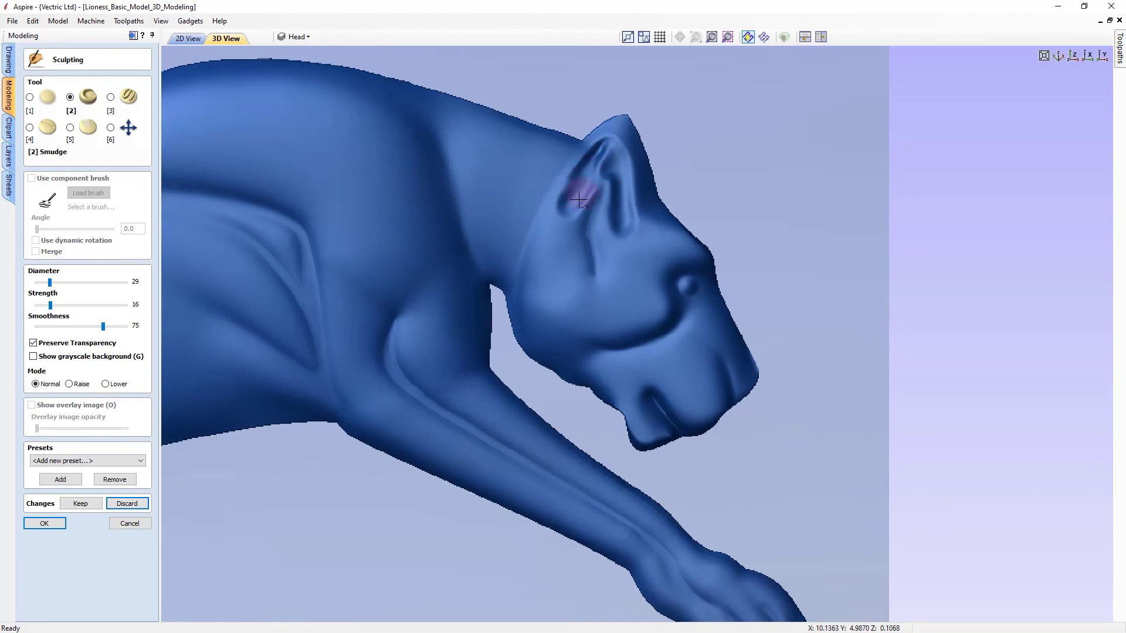
mouse_move(581, 175)
mouse_down()
mouse_move(588, 194)
mouse_move(575, 196)
mouse_move(581, 154)
mouse_move(593, 150)
mouse_move(595, 172)
mouse_move(608, 138)
mouse_move(622, 178)
mouse_up()
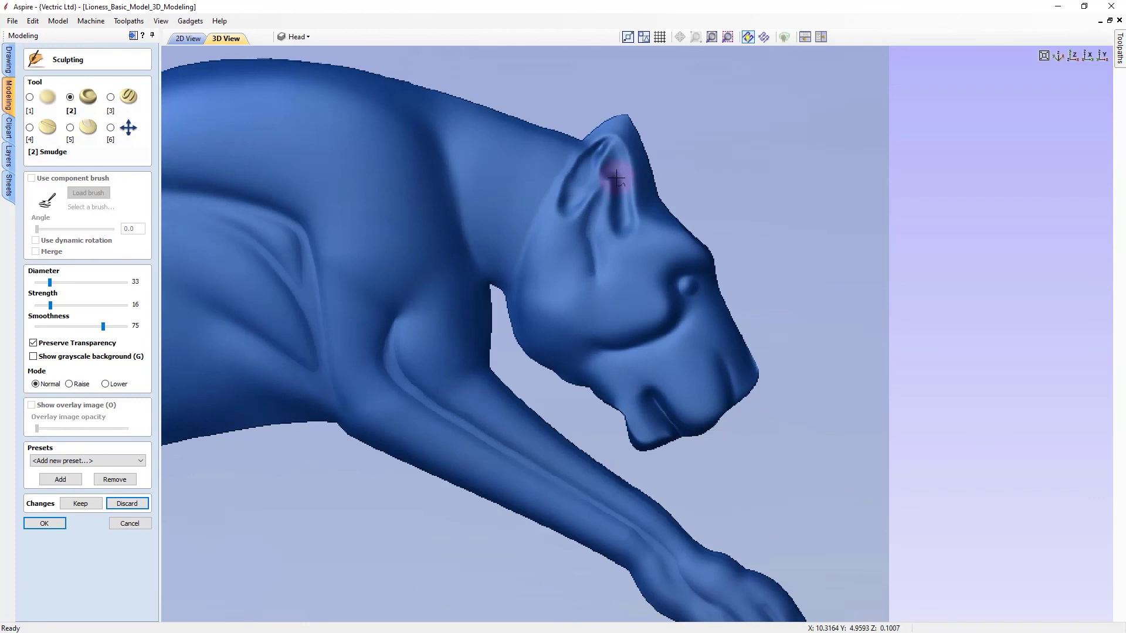
Smudge the ear's inner fold, base and rear edge with brush diameter 33, raising the strength to 33 and 35
key(Up)
key(Up)
key(Up)
key(Up)
key(Up)
key(Up)
key(Up)
key(Up)
key(Up)
key(Up)
key(Up)
key(Up)
key(Up)
key(Up)
key(Up)
key(Up)
mouse_move(616, 172)
mouse_down()
mouse_move(611, 179)
mouse_move(618, 140)
mouse_move(611, 179)
mouse_up()
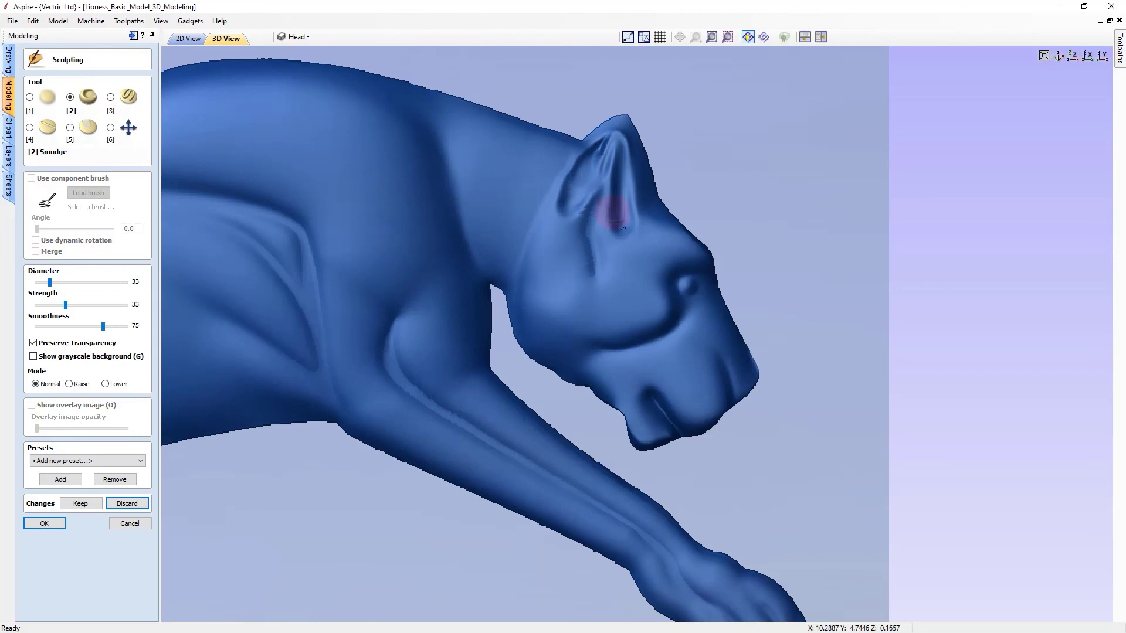
key(Up)
key(Up)
mouse_move(623, 219)
mouse_down()
mouse_move(593, 250)
mouse_move(586, 179)
mouse_move(601, 176)
mouse_move(588, 249)
mouse_up()
mouse_move(591, 185)
mouse_down()
mouse_move(600, 188)
mouse_move(544, 261)
mouse_up()
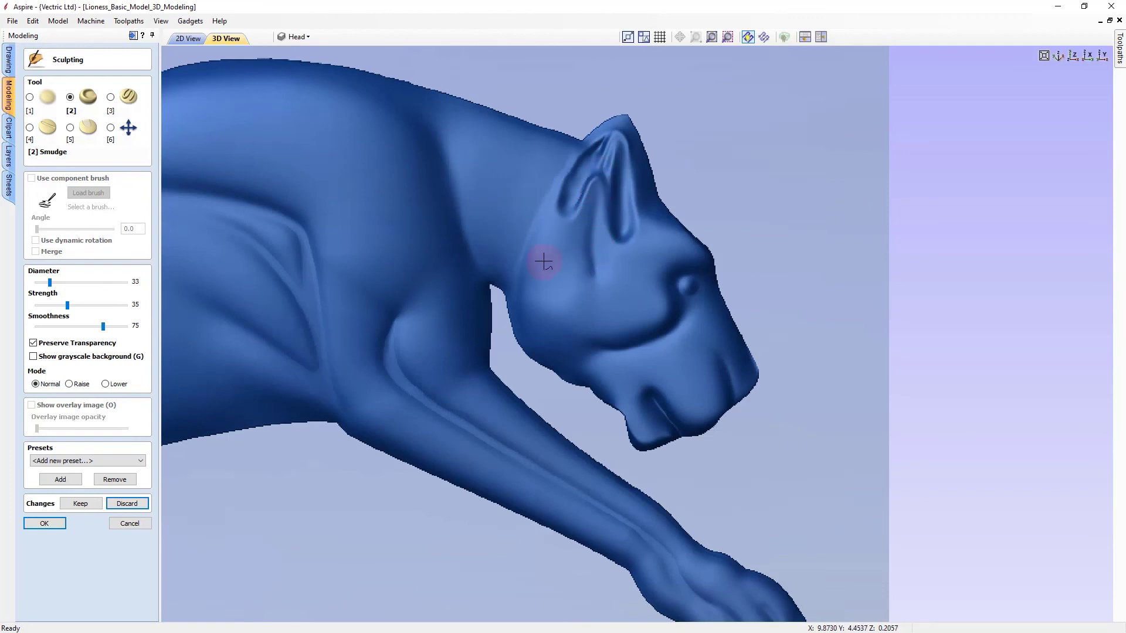
Deepen the grooves inside and below the ear with the Remove tool at diameters 17 and 27, strength 32
click(30, 128)
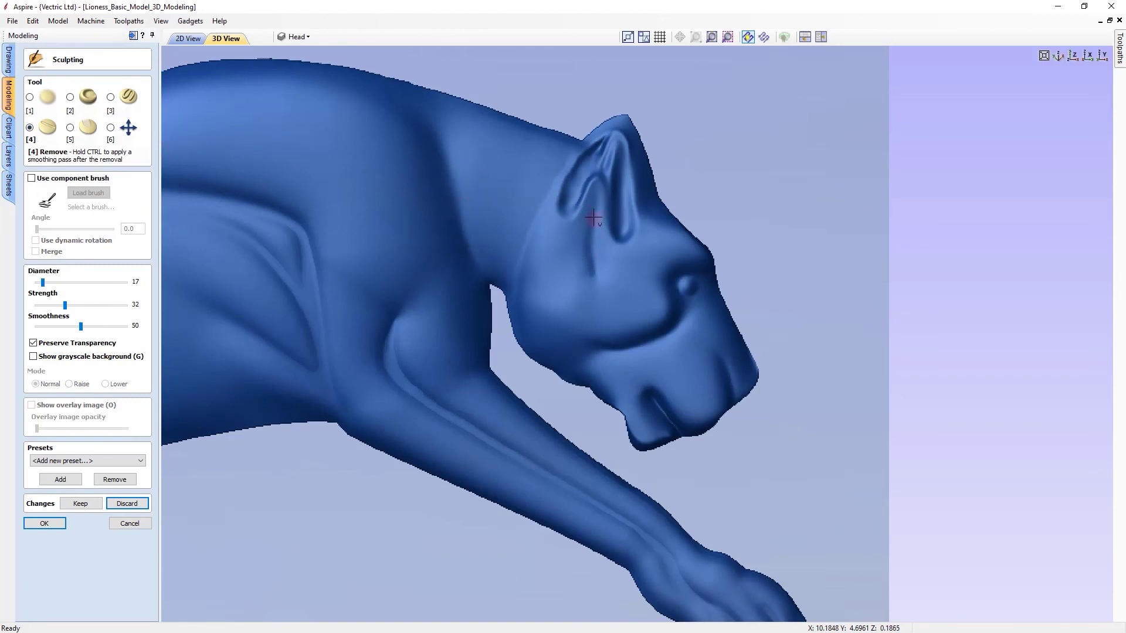
drag(593, 193, 590, 249)
shift+scroll(589, 169, up, 4)
mouse_move(590, 169)
mouse_down()
mouse_move(583, 176)
mouse_move(604, 164)
mouse_move(611, 183)
mouse_up()
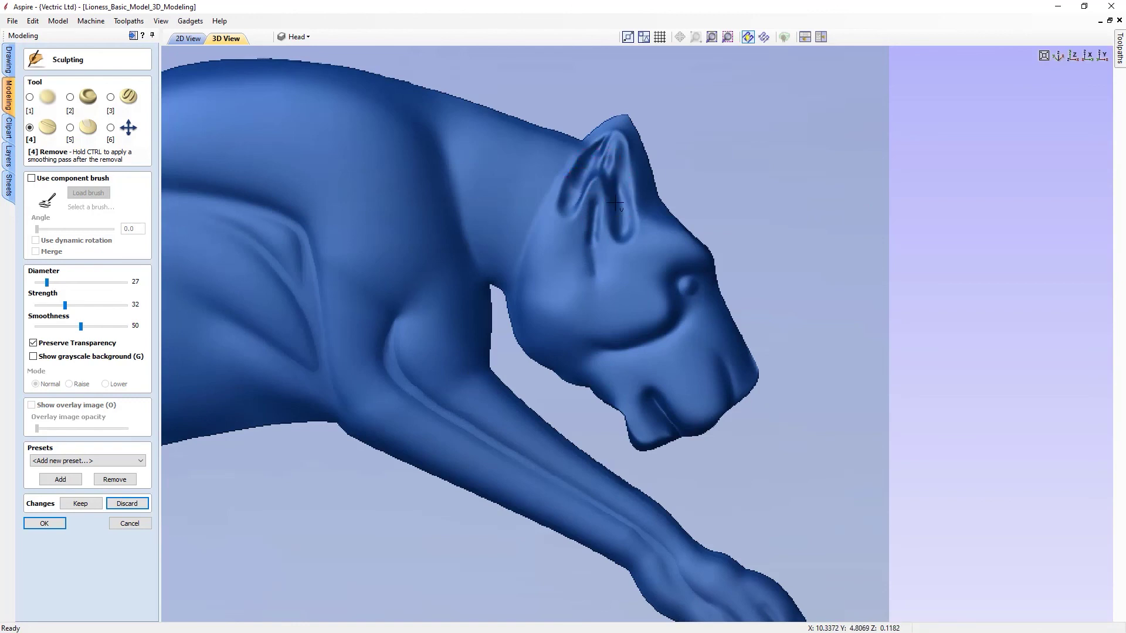
Smudge the freshly carved ear grooves and the area behind the ear with brush diameter 27 and strength 35
click(71, 97)
mouse_move(603, 188)
mouse_down()
mouse_move(617, 152)
mouse_move(616, 224)
mouse_move(591, 223)
mouse_move(593, 252)
mouse_move(590, 176)
mouse_move(581, 190)
mouse_up()
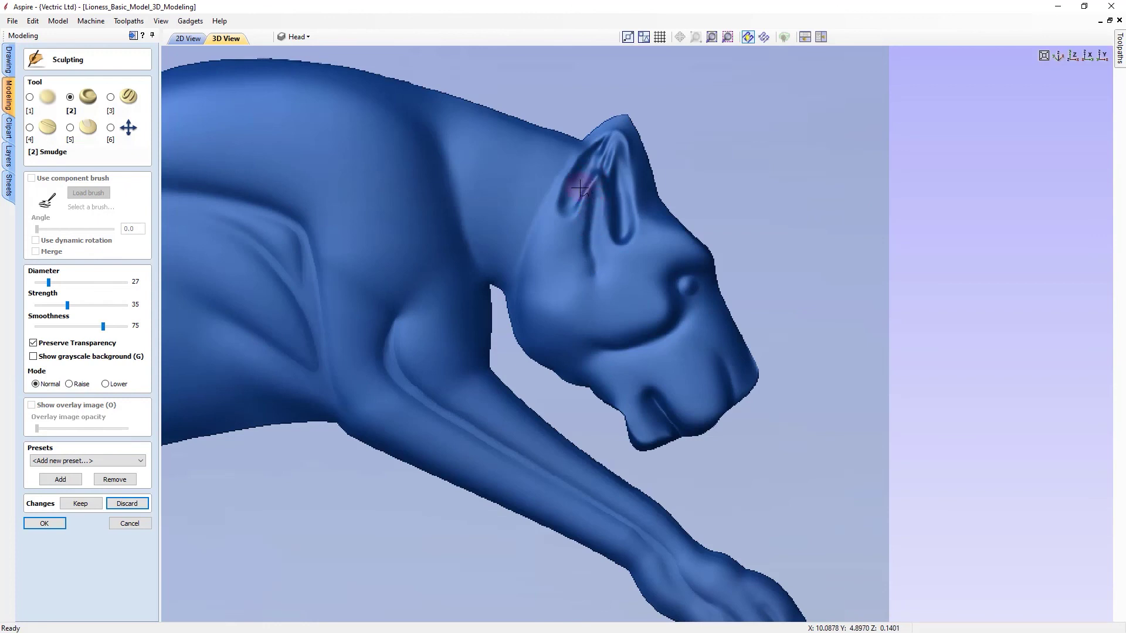
drag(562, 241, 570, 238)
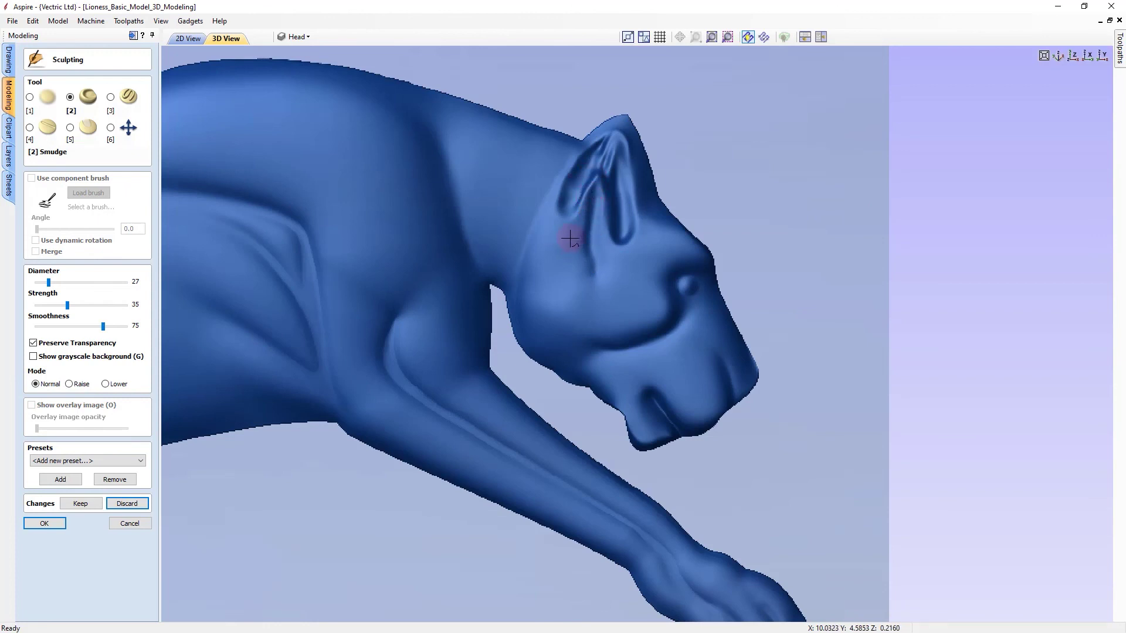
mouse_move(578, 164)
mouse_down()
mouse_move(572, 199)
mouse_move(596, 146)
mouse_move(580, 176)
mouse_move(573, 171)
mouse_move(586, 159)
mouse_move(606, 180)
mouse_move(620, 220)
mouse_move(611, 244)
mouse_move(629, 229)
mouse_up()
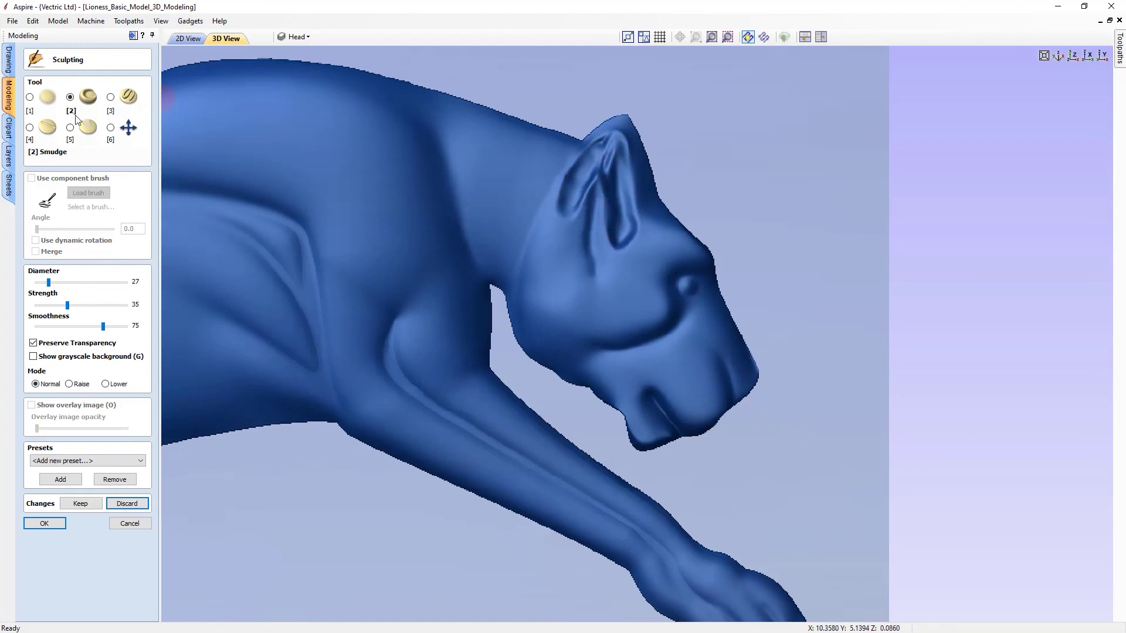
Smooth the rear ear hollow and smudge the rim and inner folds at strength 52 with brush diameters 35 and 25
click(29, 97)
mouse_move(586, 173)
mouse_down()
mouse_move(598, 139)
mouse_move(565, 188)
mouse_move(599, 162)
mouse_move(578, 179)
mouse_move(573, 209)
mouse_move(588, 206)
mouse_move(591, 150)
mouse_move(596, 193)
mouse_move(600, 183)
mouse_move(560, 207)
mouse_up()
click(70, 97)
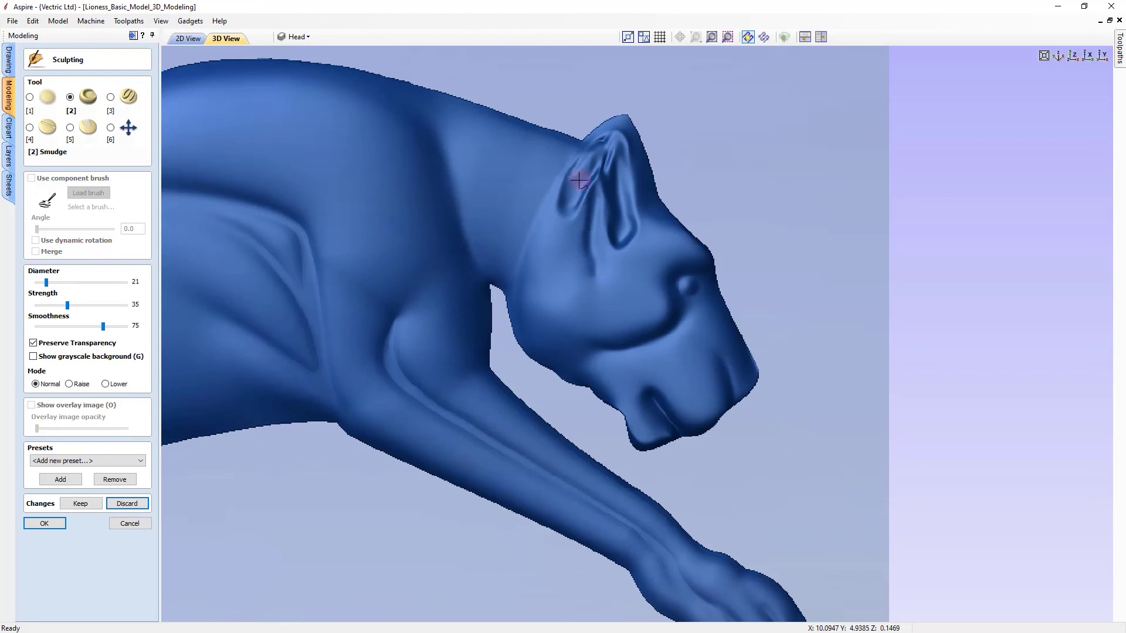
click(84, 305)
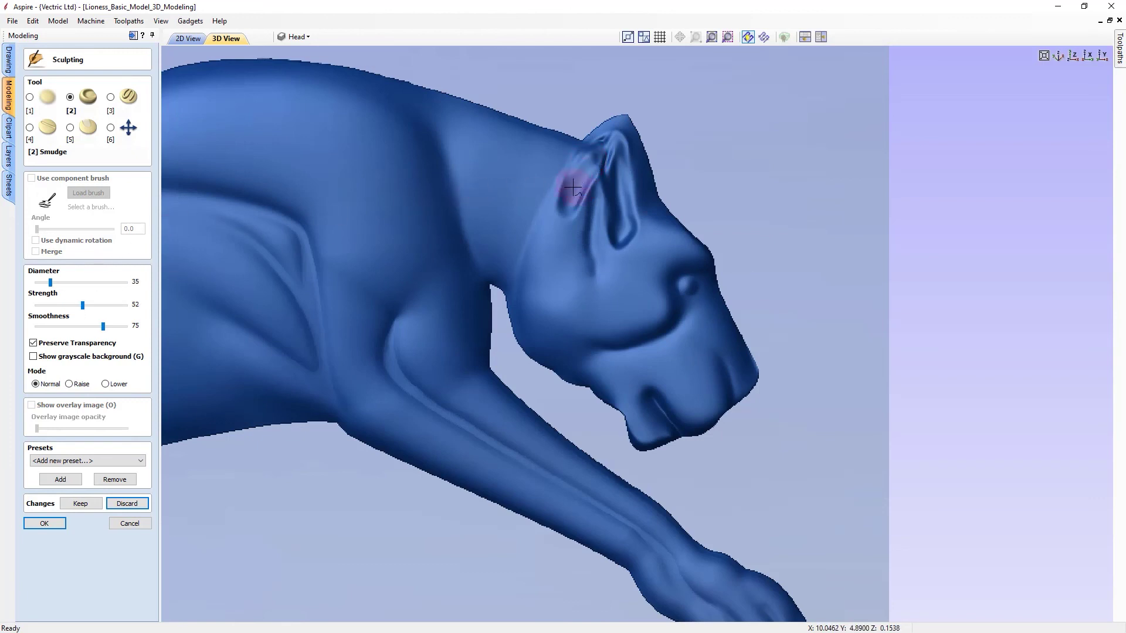
mouse_move(596, 151)
mouse_down()
mouse_move(575, 197)
mouse_move(603, 145)
mouse_up()
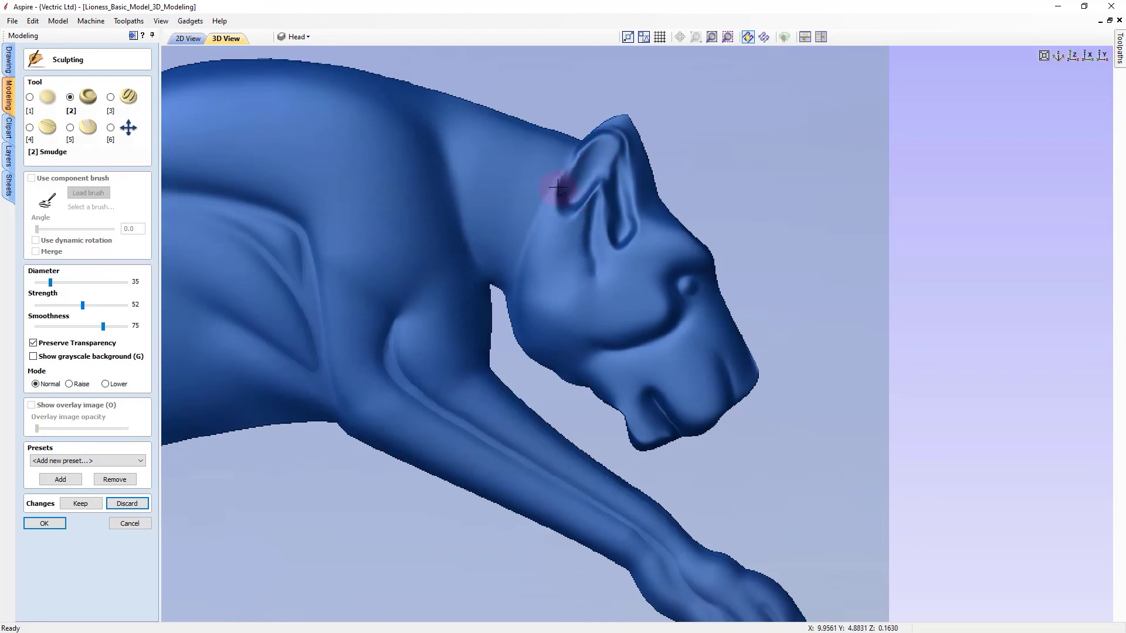
mouse_move(573, 160)
mouse_down()
mouse_move(557, 176)
mouse_move(595, 125)
mouse_move(608, 148)
mouse_move(598, 139)
mouse_move(618, 138)
mouse_move(622, 218)
mouse_move(588, 208)
mouse_move(589, 198)
mouse_move(586, 212)
mouse_move(594, 201)
mouse_up()
mouse_move(606, 160)
mouse_down()
mouse_move(603, 206)
mouse_move(608, 219)
mouse_move(623, 187)
mouse_move(627, 235)
mouse_up()
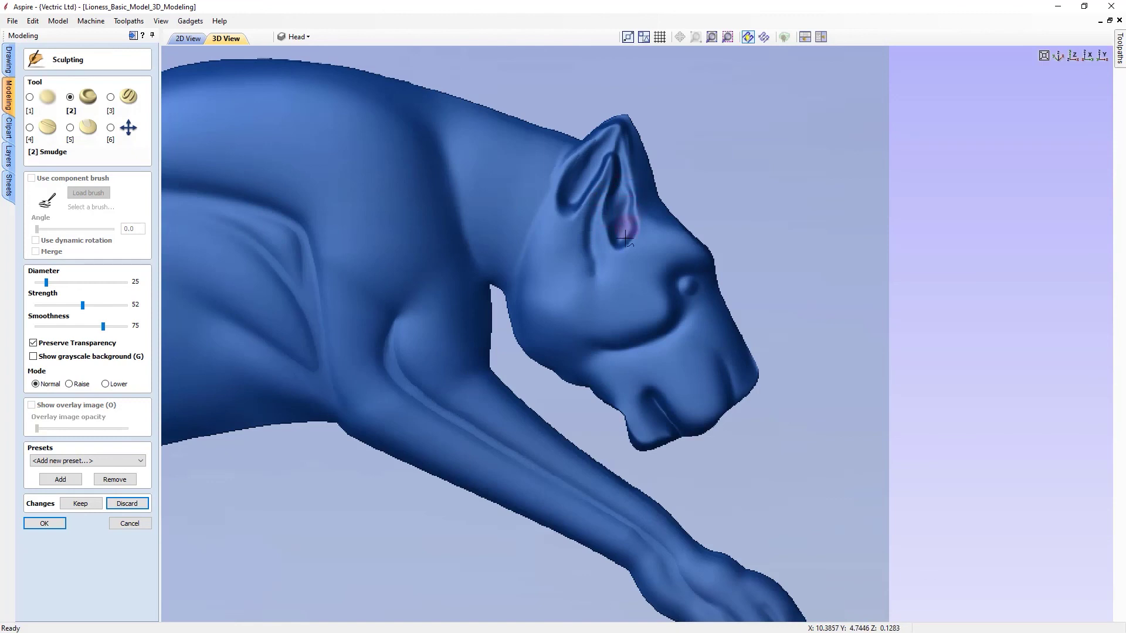
Smooth the ear's inner folds and base with brush diameter 25, using strengths 23 and 15
click(29, 98)
mouse_move(626, 189)
mouse_down()
mouse_move(616, 156)
mouse_move(601, 211)
mouse_move(618, 216)
mouse_move(621, 231)
mouse_move(616, 203)
mouse_move(585, 176)
mouse_move(598, 166)
mouse_move(587, 202)
mouse_up()
drag(610, 158, 600, 170)
drag(586, 216, 592, 225)
drag(615, 267, 624, 245)
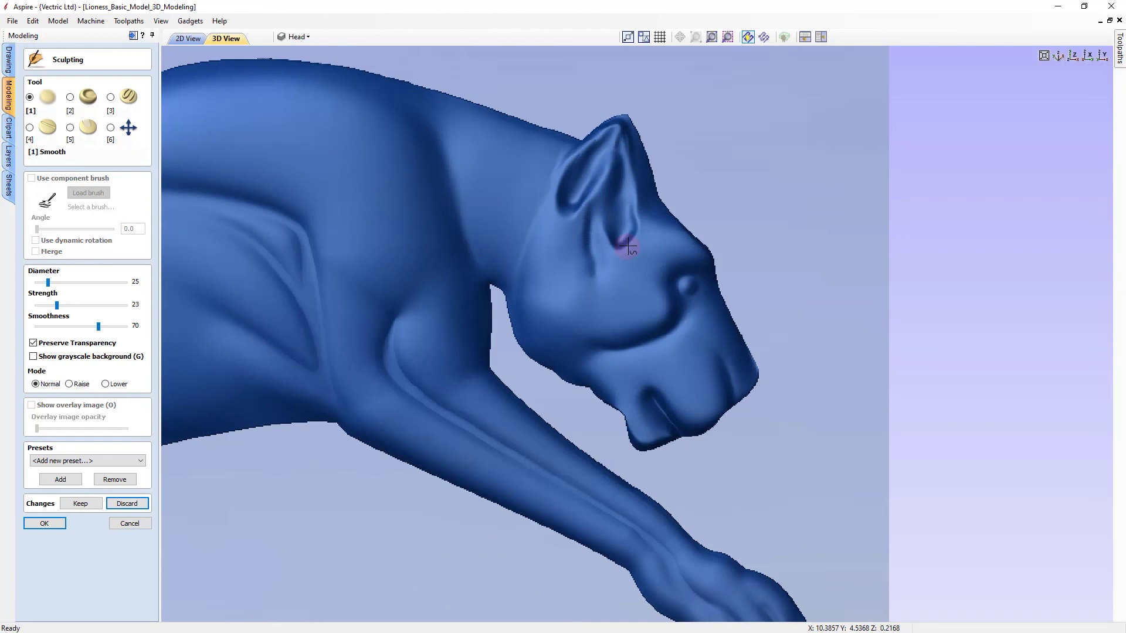
ctrl+scroll(627, 245, down, 1)
mouse_move(631, 246)
mouse_down()
mouse_move(613, 216)
mouse_move(596, 223)
mouse_move(596, 170)
mouse_move(614, 205)
mouse_up()
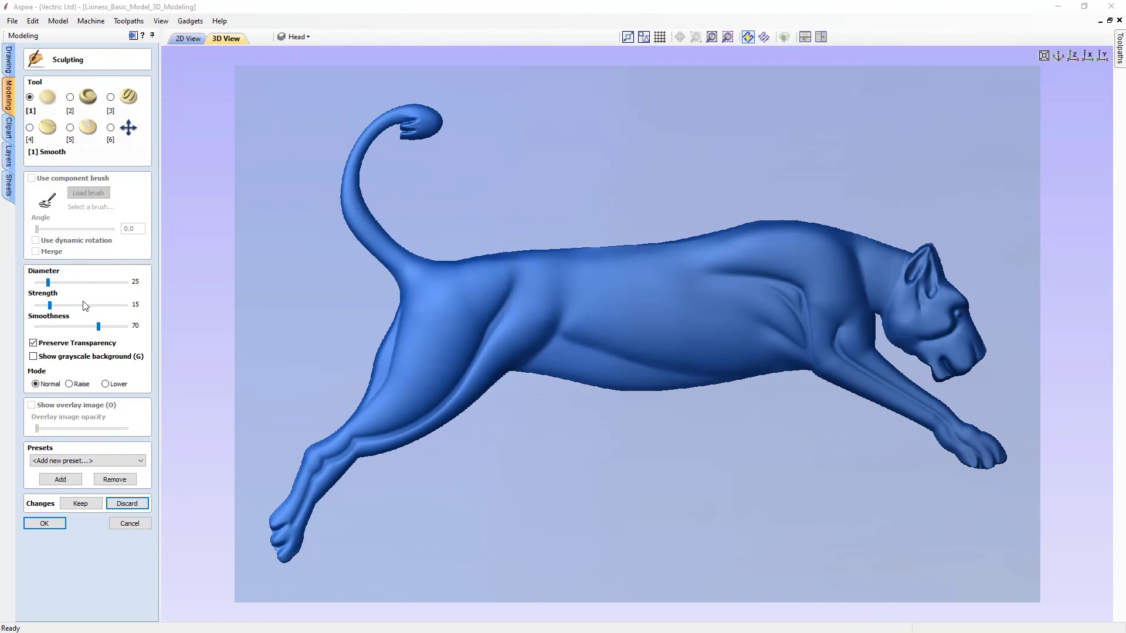
Smooth the neck behind the ear and the top of the shoulder with brush diameter 59 and strength 15
click(63, 283)
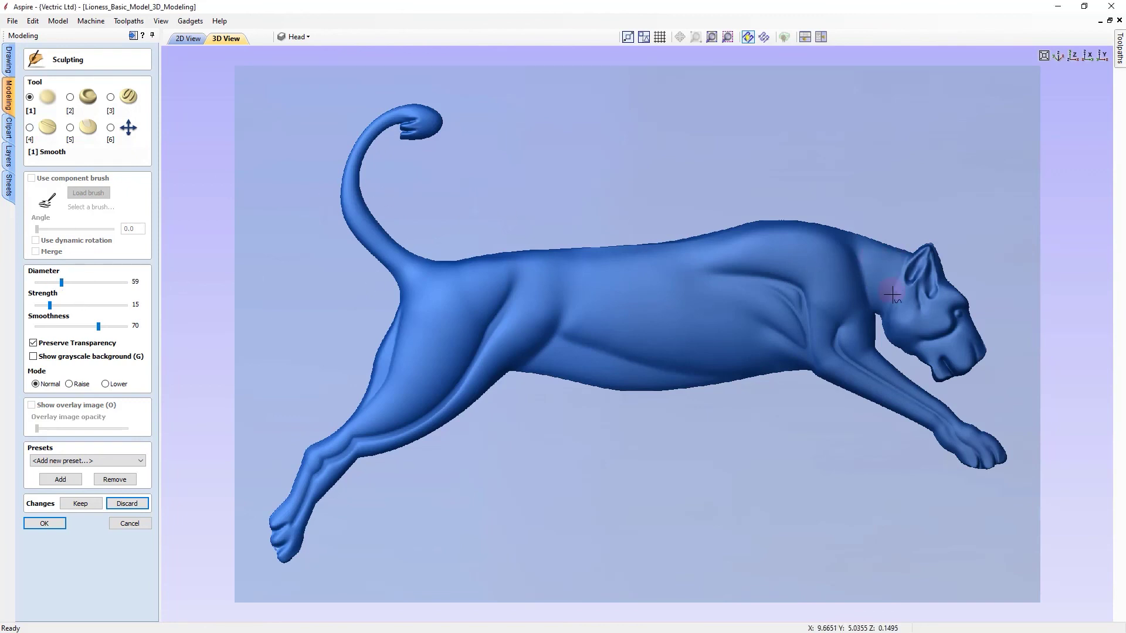
mouse_move(890, 296)
mouse_down()
mouse_move(903, 252)
mouse_move(885, 297)
mouse_move(892, 313)
mouse_move(897, 301)
mouse_move(893, 320)
mouse_up()
drag(780, 230, 812, 237)
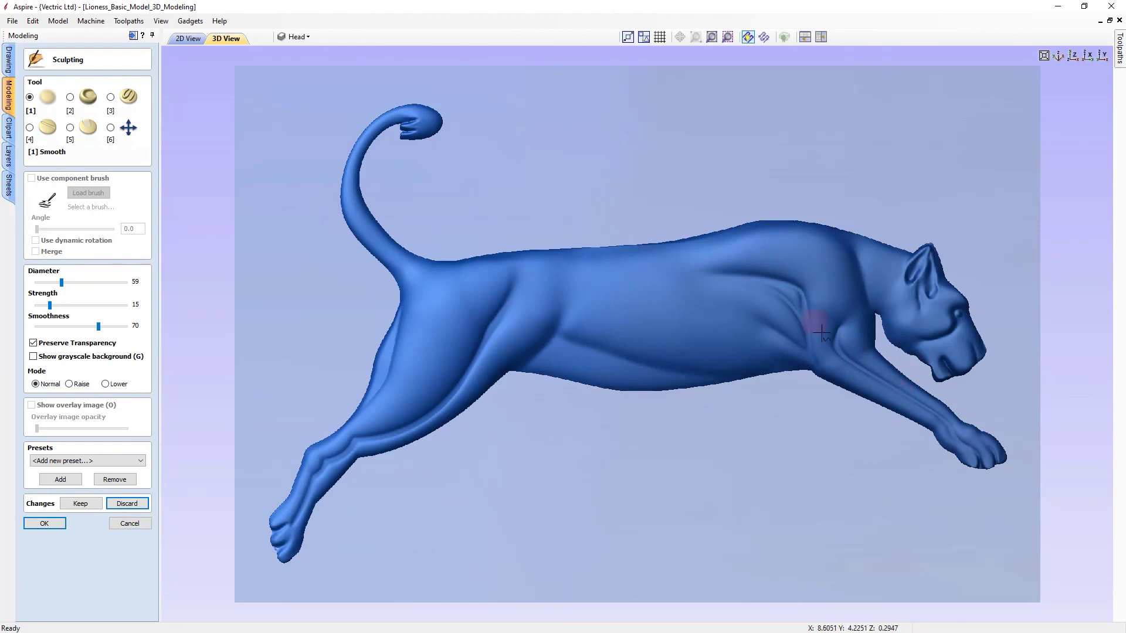
Smooth the shoulder, elbow and front leg muscles down to the paw with brush diameter 59 and strength 15
click(110, 128)
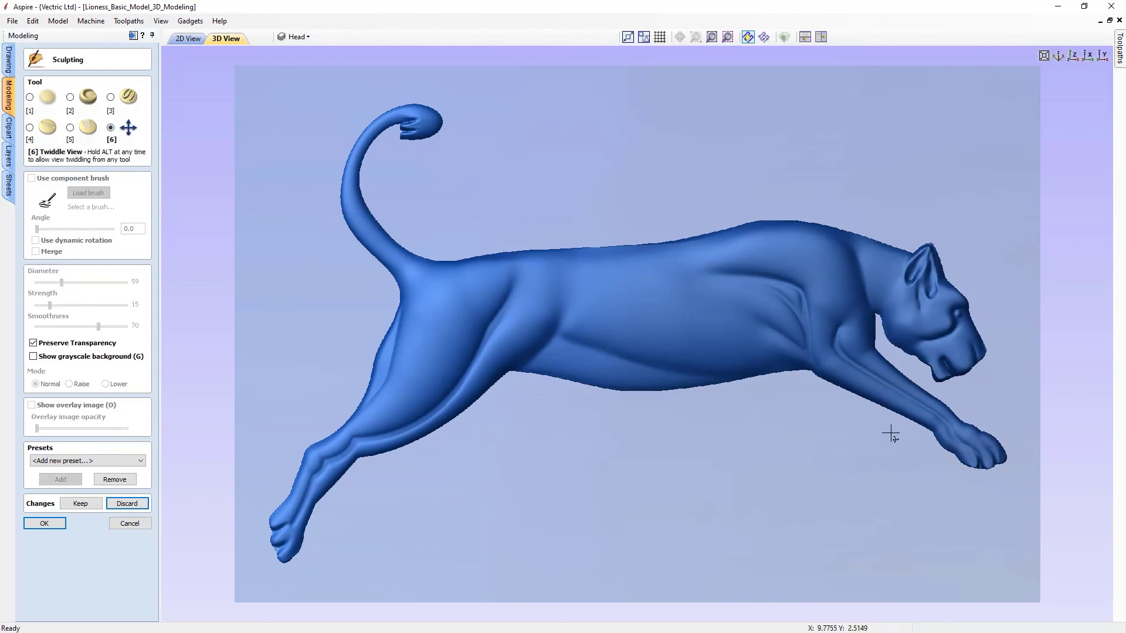
scroll(889, 432, up, 3)
middle_drag(890, 432, 620, 385)
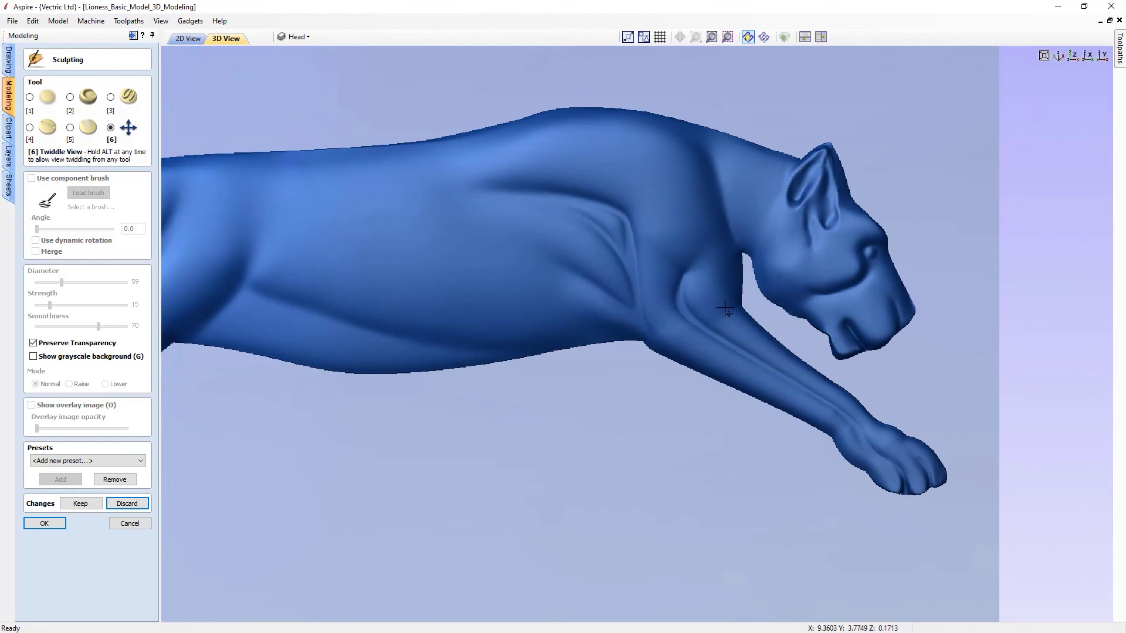
key(1)
mouse_move(609, 221)
mouse_down()
mouse_move(633, 259)
mouse_move(596, 226)
mouse_move(638, 312)
mouse_move(654, 314)
mouse_move(673, 292)
mouse_move(711, 335)
mouse_up()
mouse_move(754, 369)
mouse_down()
mouse_move(821, 402)
mouse_move(863, 447)
mouse_up()
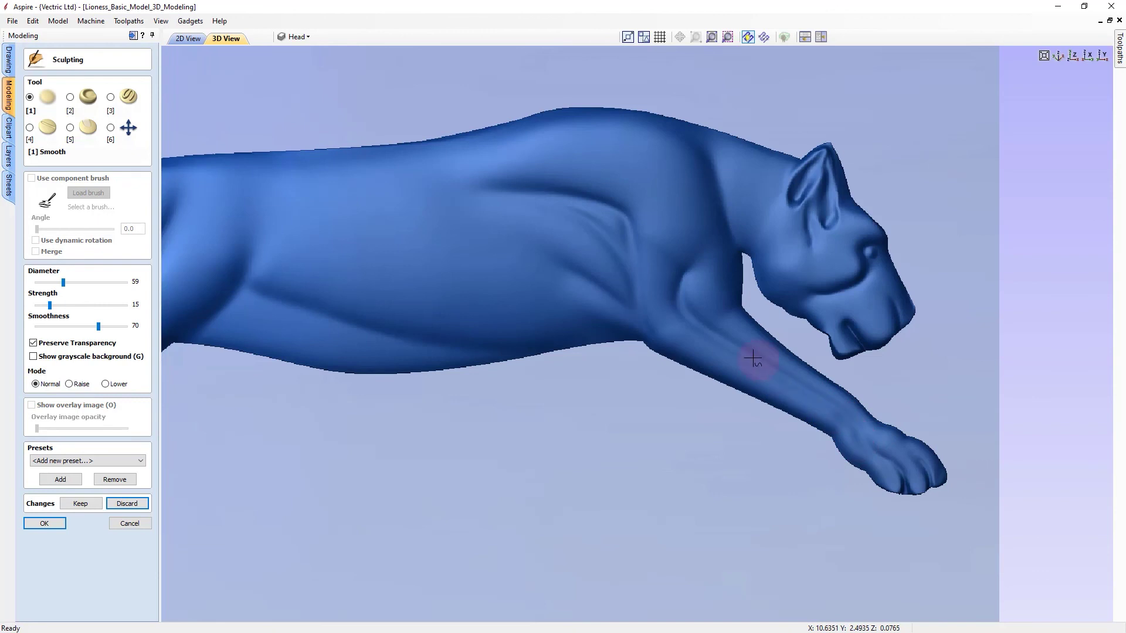
mouse_move(678, 284)
mouse_down()
mouse_move(679, 271)
mouse_move(678, 297)
mouse_move(681, 259)
mouse_move(660, 254)
mouse_move(699, 243)
mouse_move(674, 234)
mouse_move(684, 249)
mouse_up()
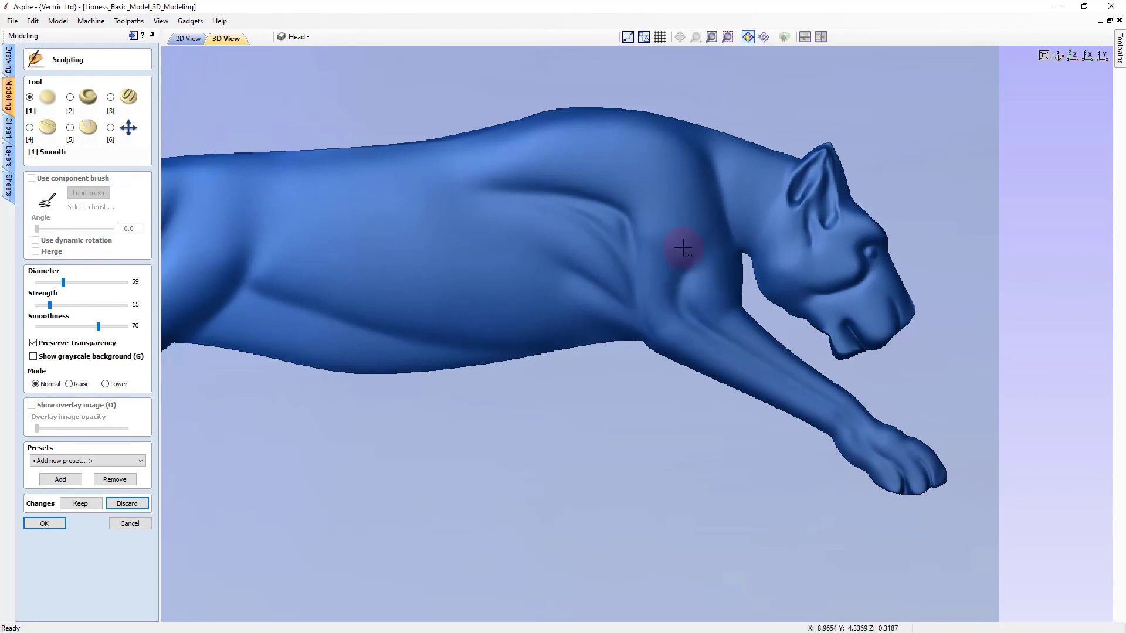
Smooth the hindquarters and back leg with brush diameter 59 and strength 15
click(111, 128)
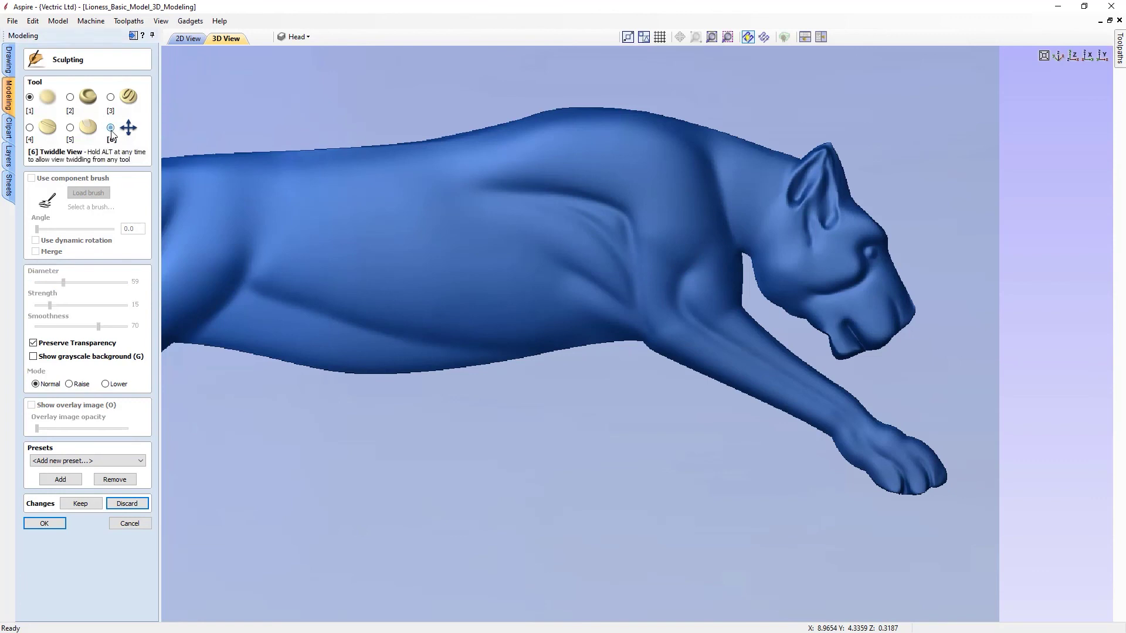
scroll(656, 284, up, 5)
drag(743, 281, 604, 258)
click(47, 102)
mouse_move(542, 234)
mouse_down()
mouse_move(495, 301)
mouse_move(432, 342)
mouse_move(452, 339)
mouse_move(312, 402)
mouse_move(244, 495)
mouse_up()
drag(621, 252, 629, 244)
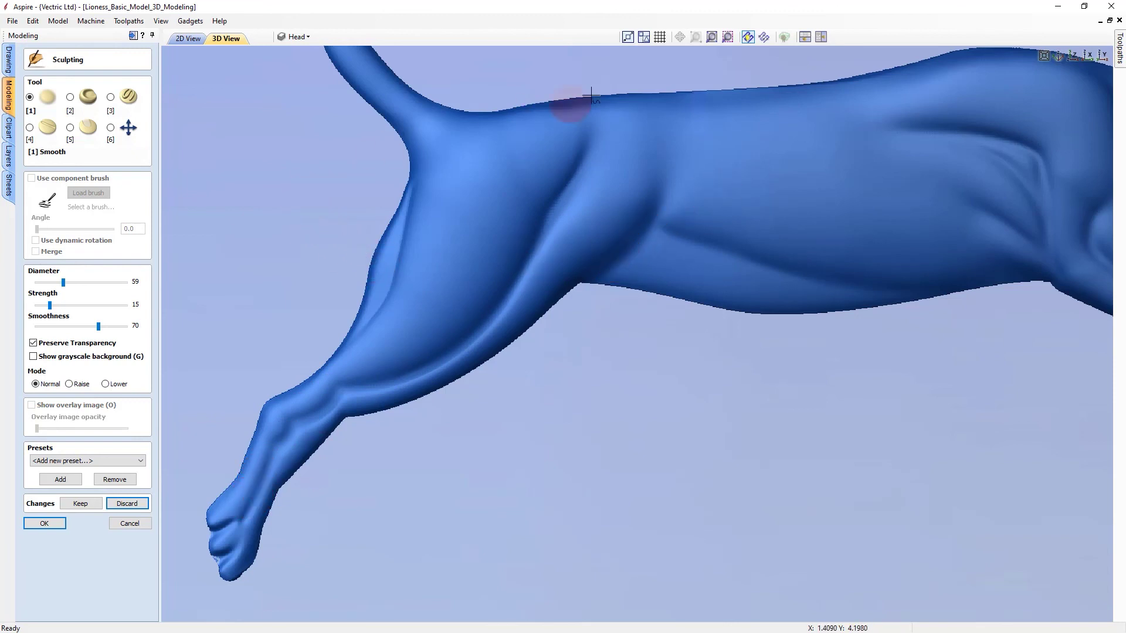
Make a final smoothing pass from the head to the belly and accept the sculpting changes
click(728, 37)
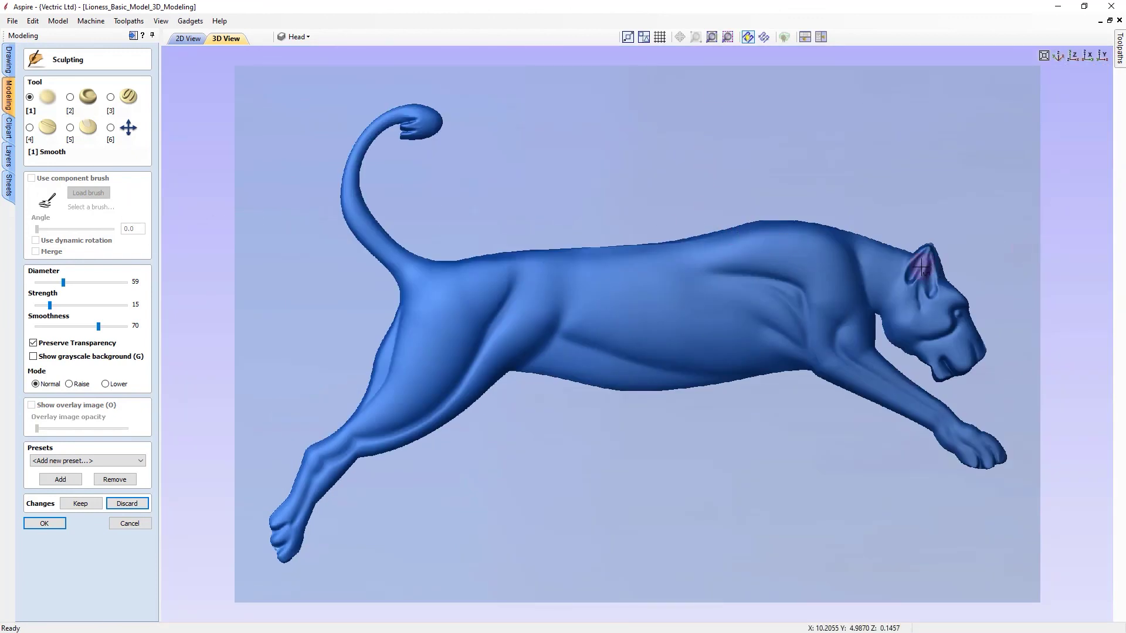
mouse_move(932, 285)
mouse_down()
mouse_move(896, 328)
mouse_move(928, 372)
mouse_move(867, 301)
mouse_move(809, 325)
mouse_move(832, 352)
mouse_move(651, 316)
mouse_move(495, 252)
mouse_move(883, 338)
mouse_move(951, 369)
mouse_move(935, 329)
mouse_move(900, 423)
mouse_move(861, 296)
mouse_move(668, 364)
mouse_up()
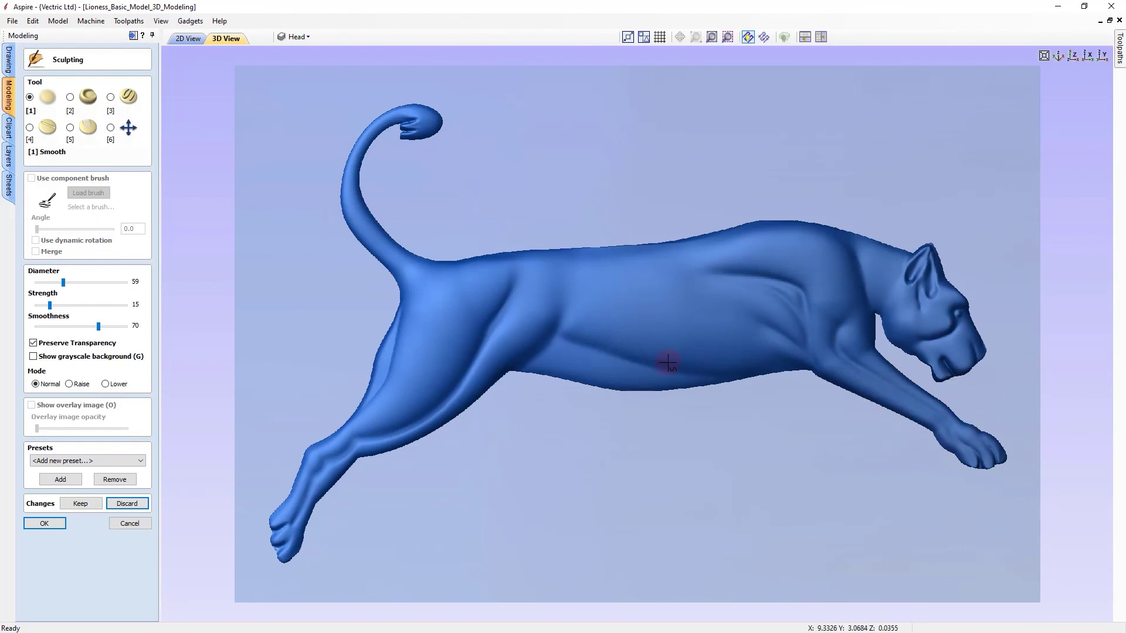
click(45, 523)
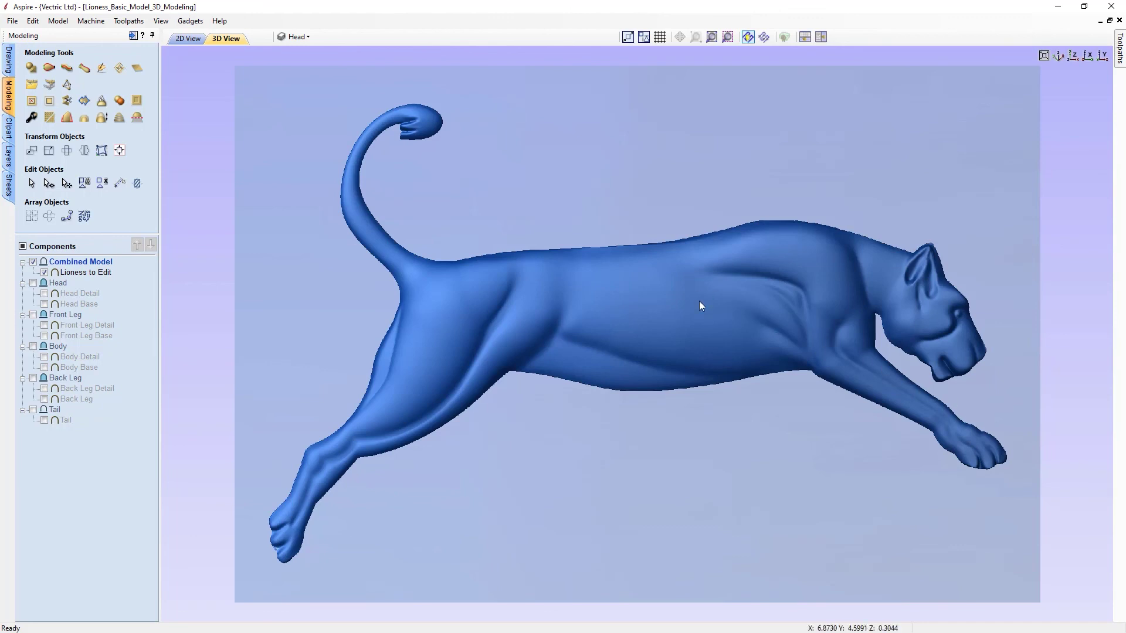
Save a copy of the project as Lioness_3D_Modeling in the lioness folder
click(13, 20)
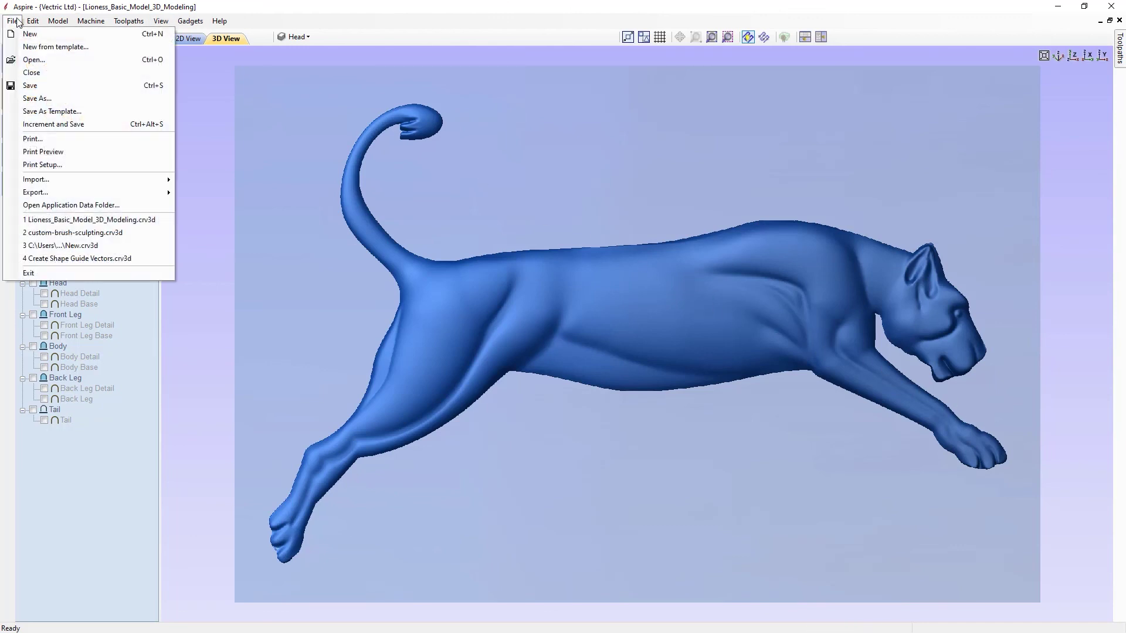
click(79, 103)
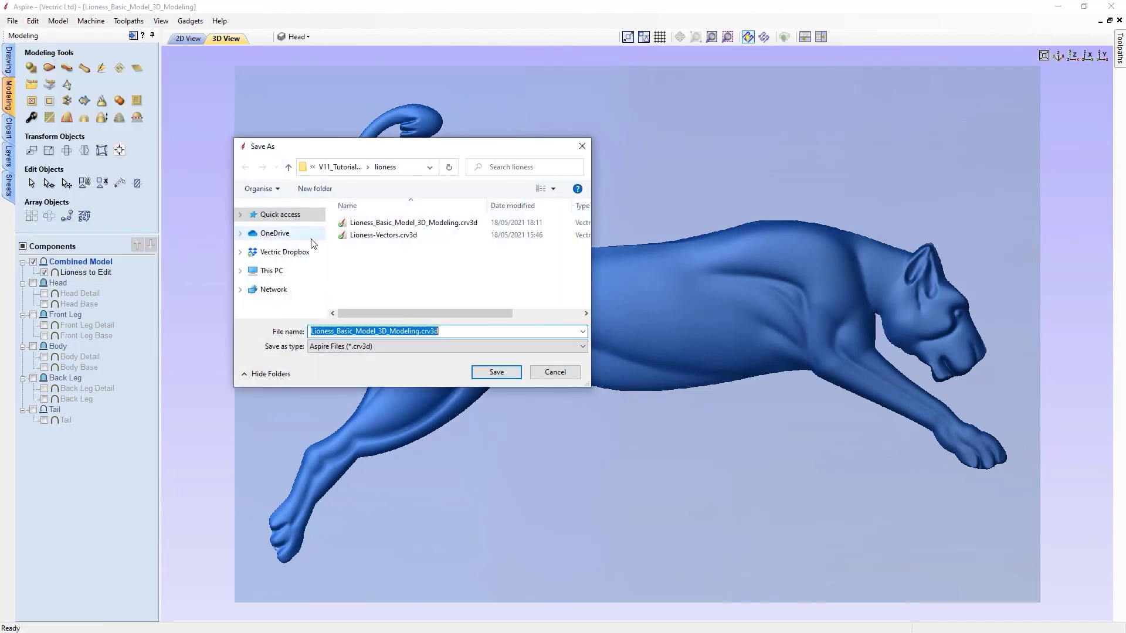
right_click(391, 332)
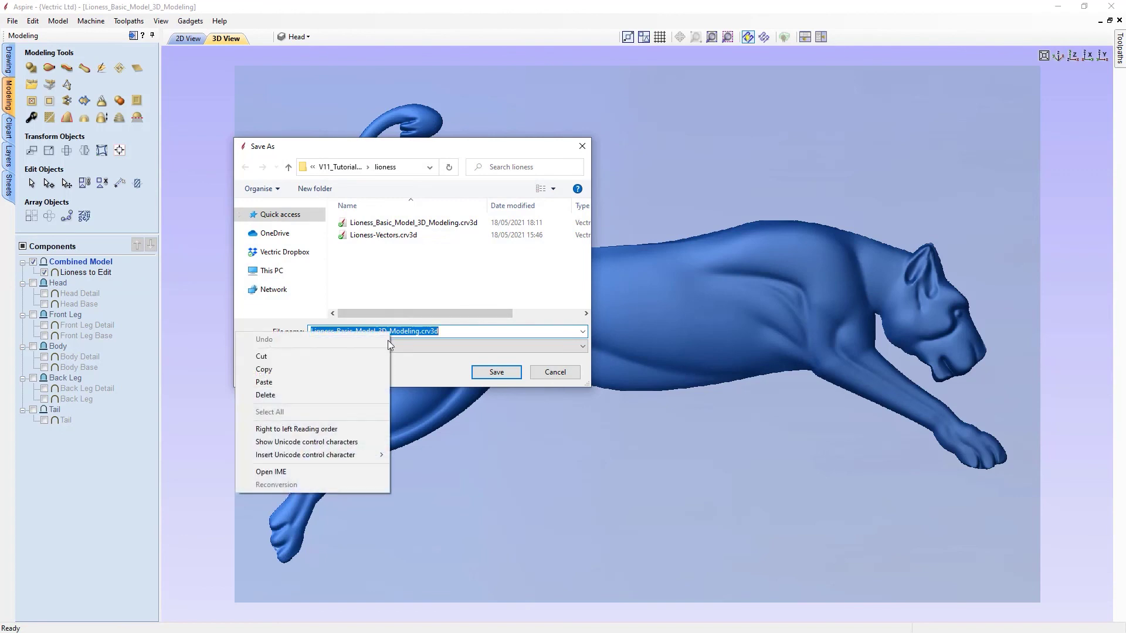
click(347, 382)
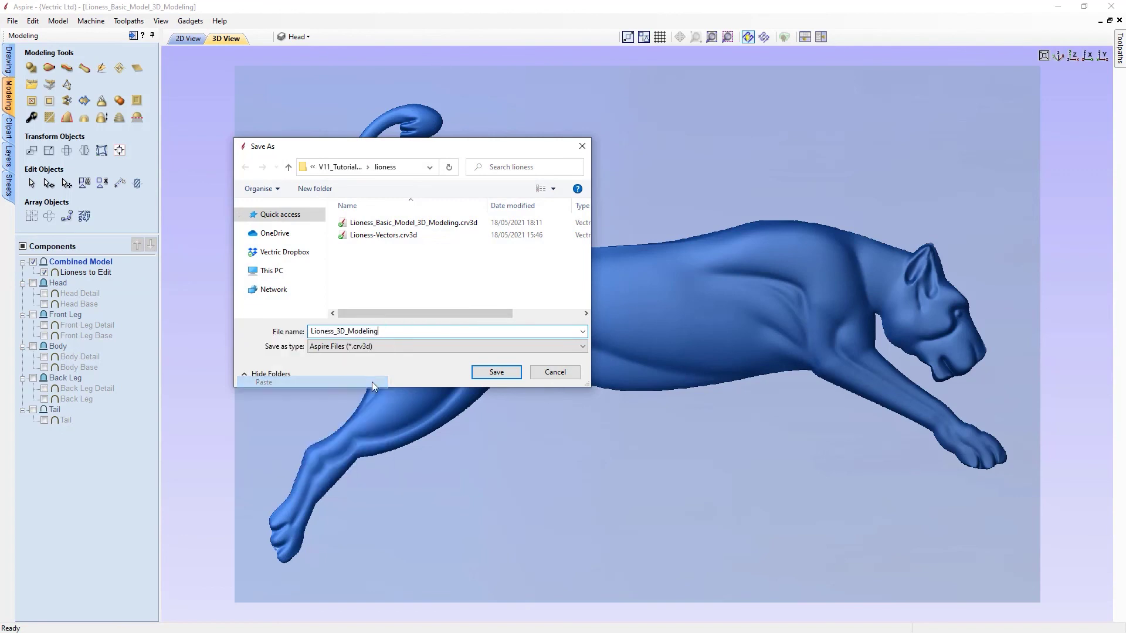
click(497, 373)
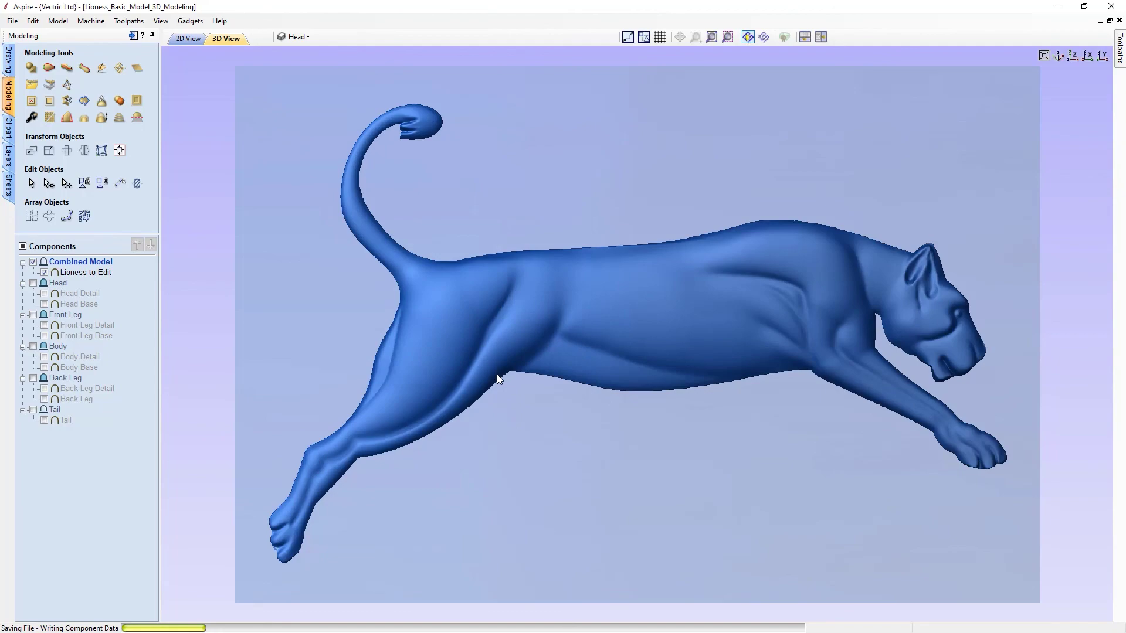